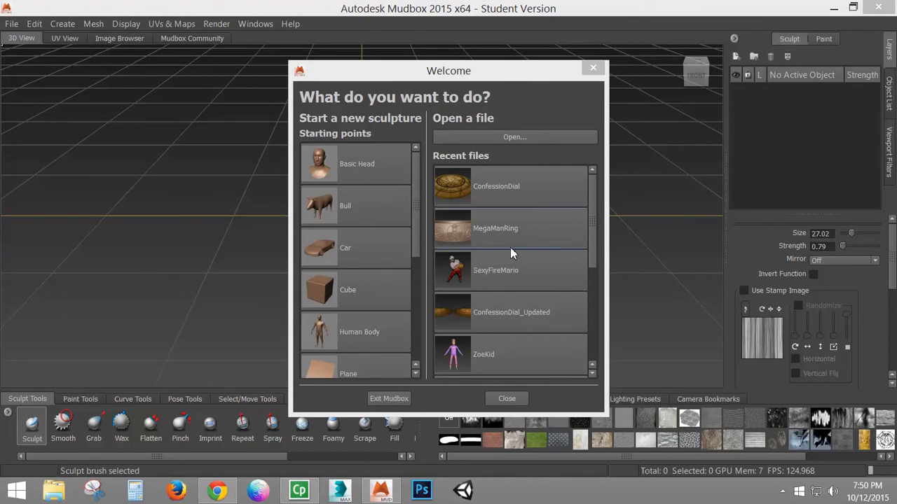
Step: Start a new sculpture from the Basic Head and add a Sphere mesh to the scene
click(381, 161)
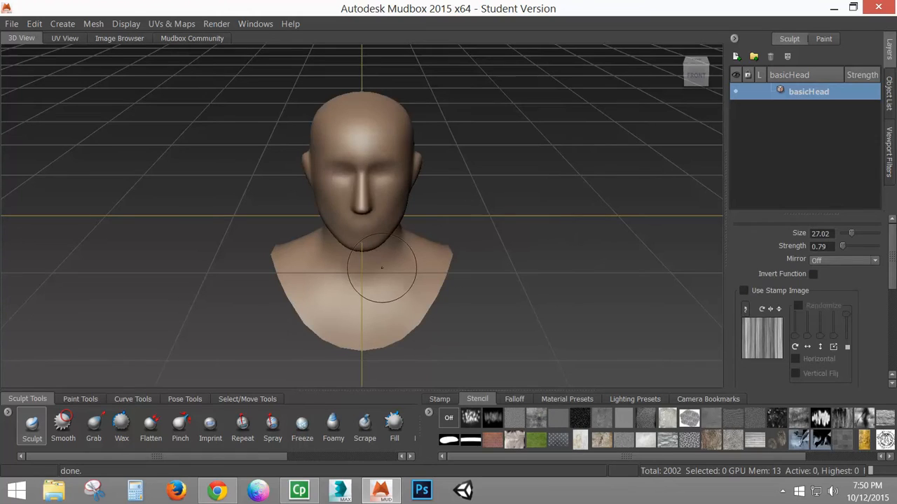
alt+drag(375, 280, 488, 253)
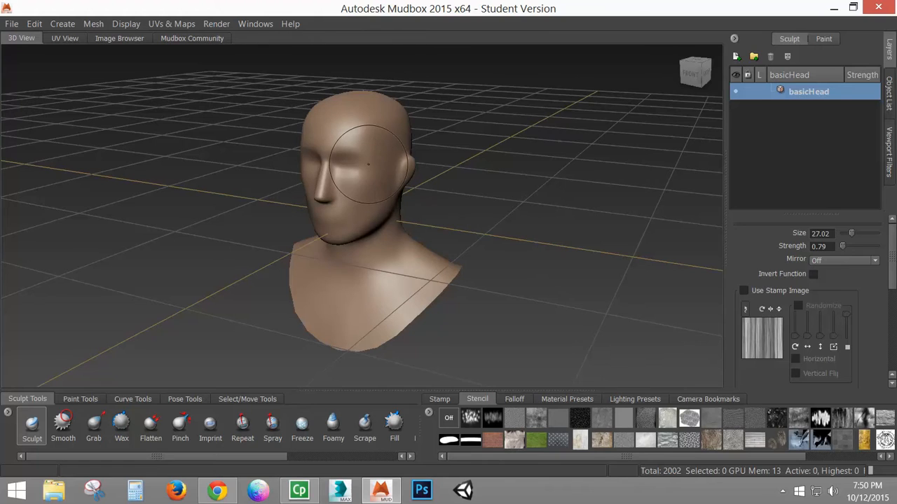
click(94, 25)
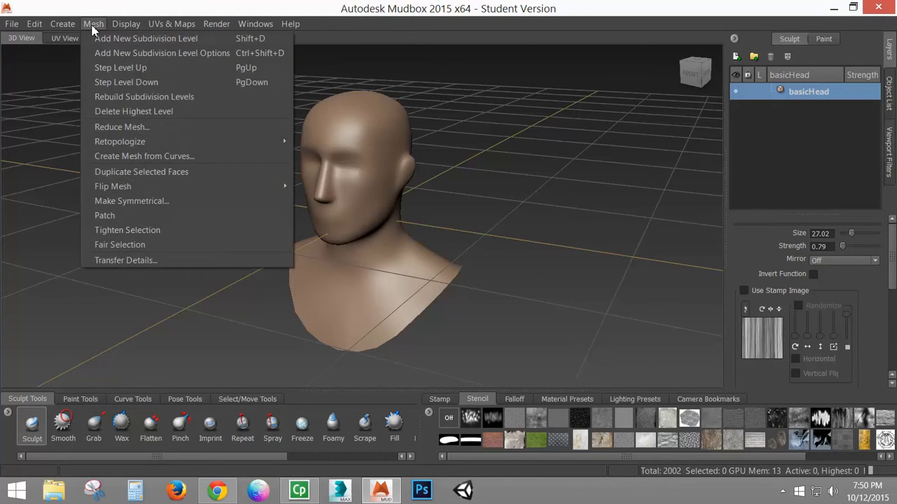
mouse_move(63, 26)
mouse_move(72, 42)
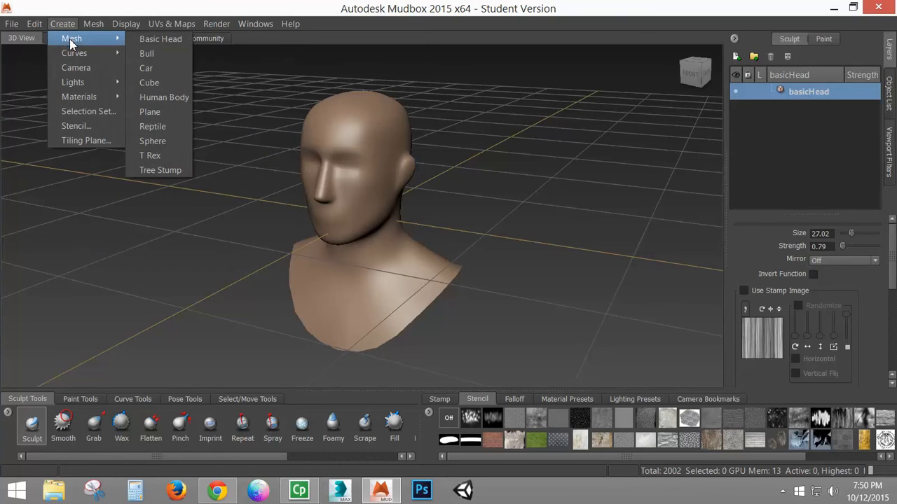
click(165, 142)
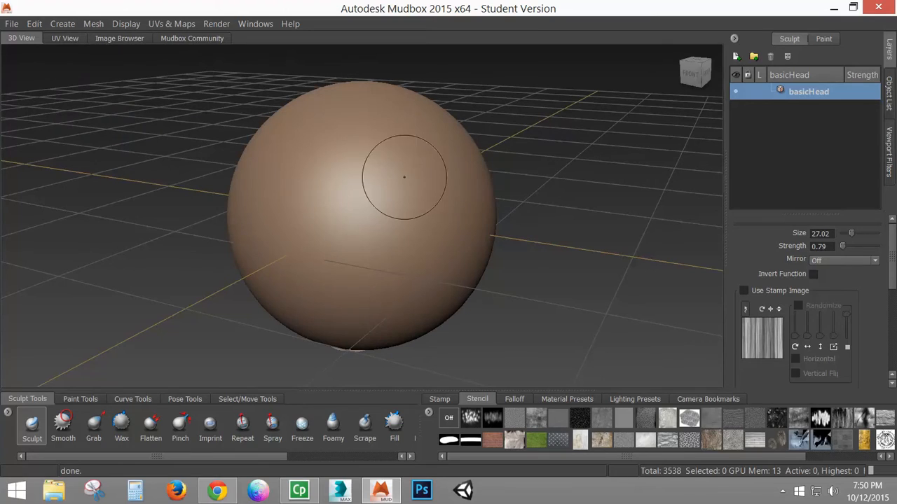
Step: Select the sphere in the object list and translate it along X to about -167, clear of the head
click(891, 96)
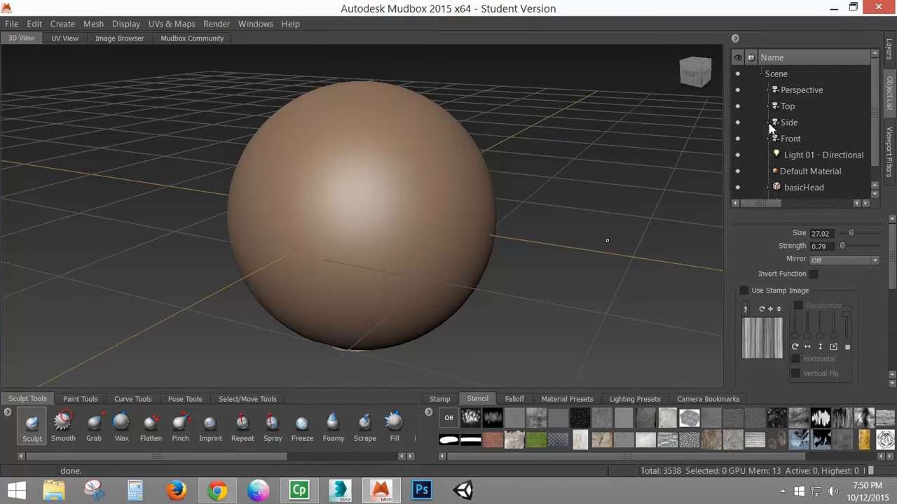
scroll(871, 164, down, 1)
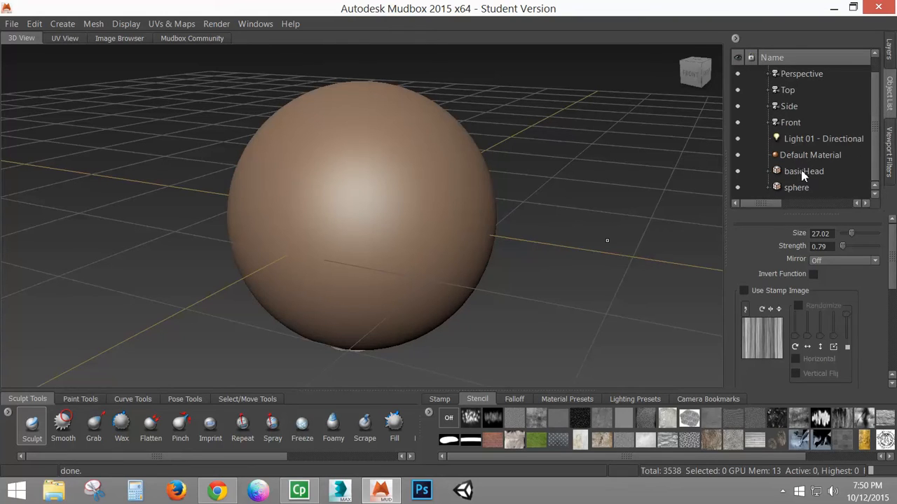
click(798, 187)
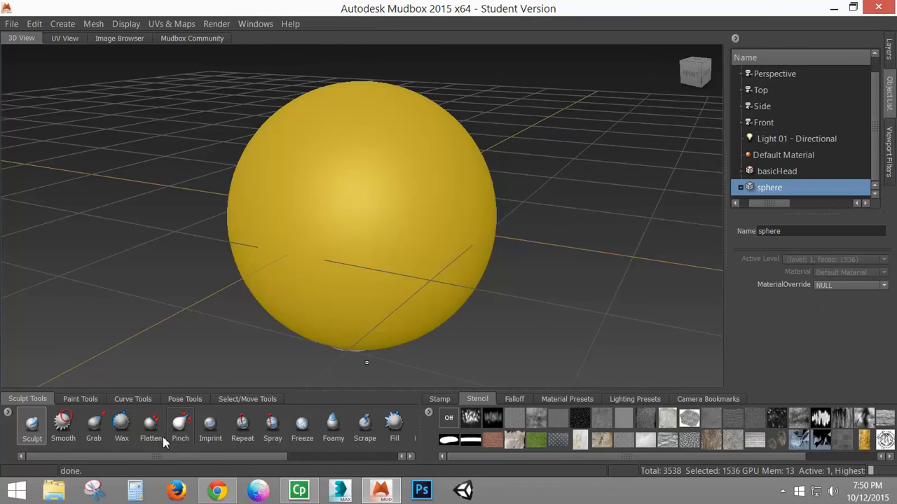
click(241, 400)
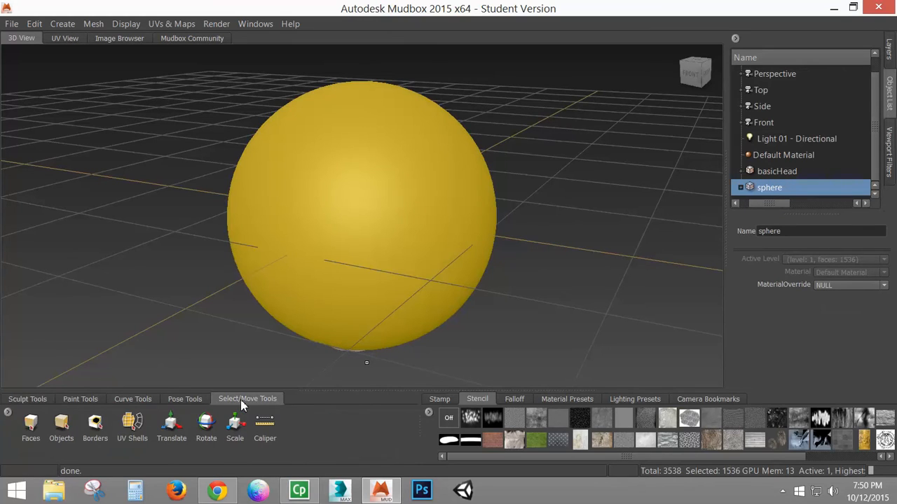
click(175, 424)
alt+drag(293, 261, 363, 242)
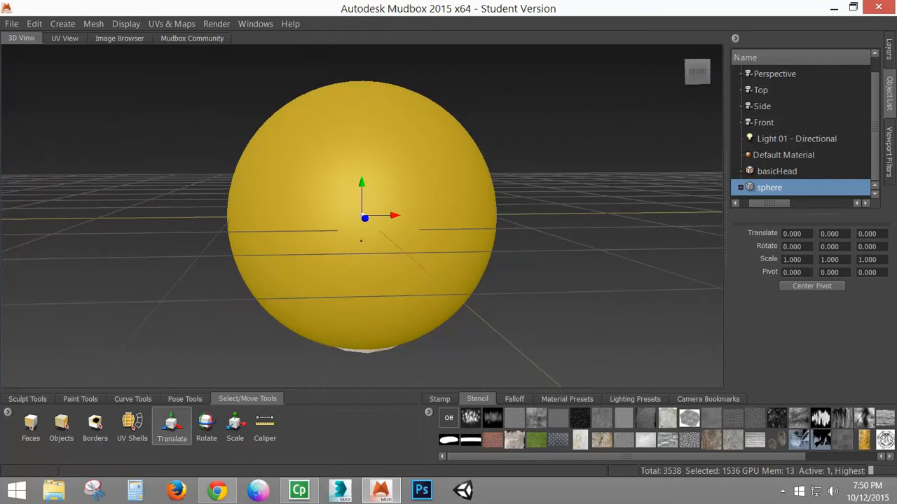
drag(394, 215, 203, 228)
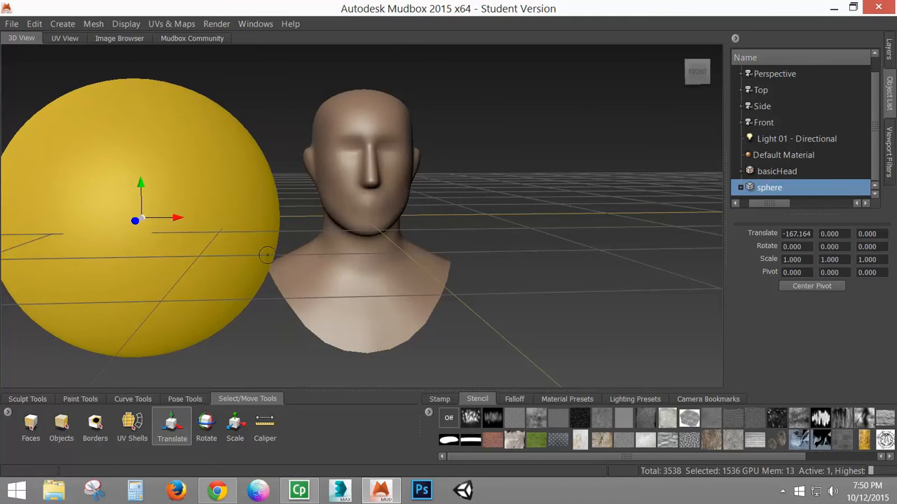
alt+drag(267, 256, 254, 267)
Step: Scale the sphere down uniformly to about 0.146
click(231, 424)
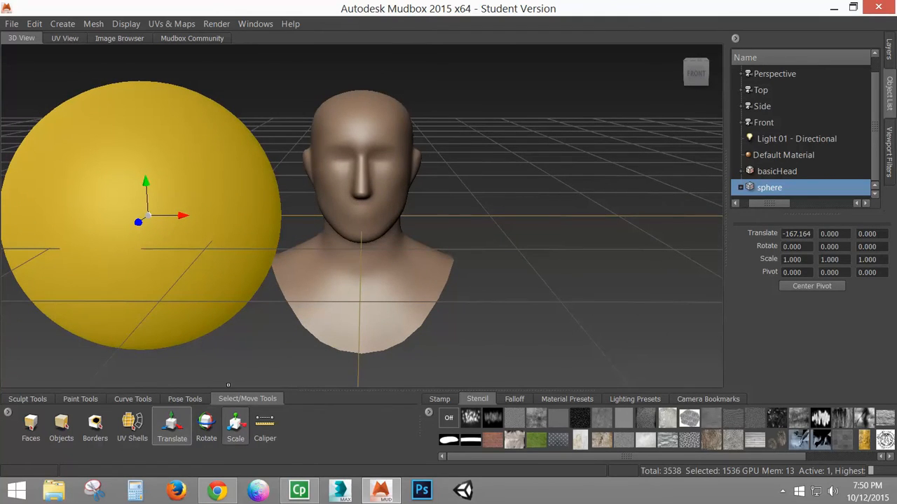
alt+drag(260, 193, 220, 206)
scroll(220, 206, up, 1)
drag(152, 197, 63, 375)
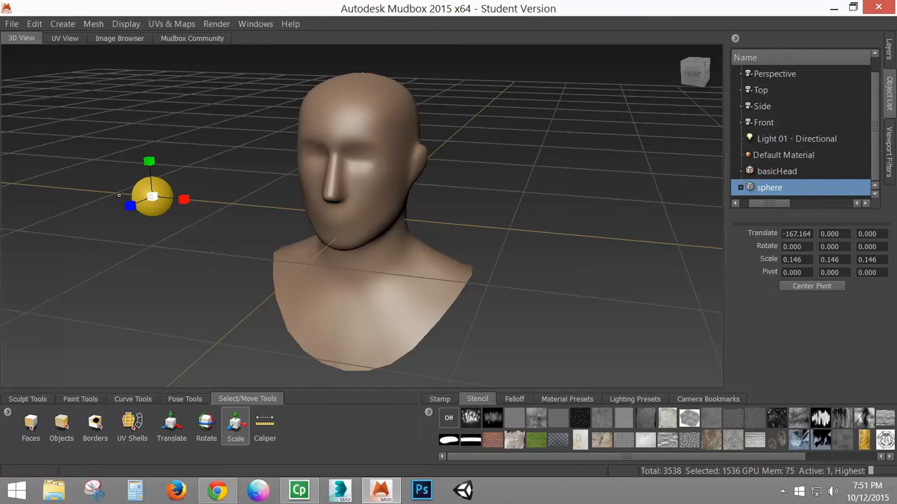
Step: Select the Default Material and set its diffuse color to white
click(80, 401)
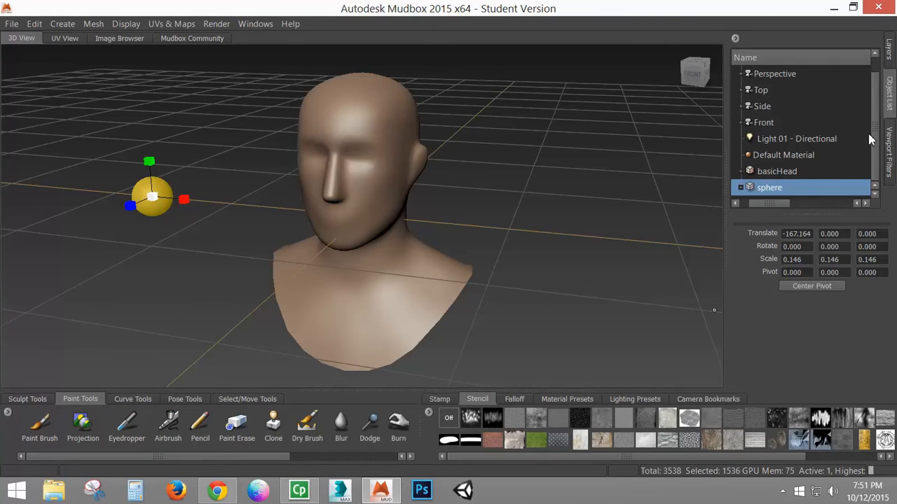
click(865, 174)
click(812, 156)
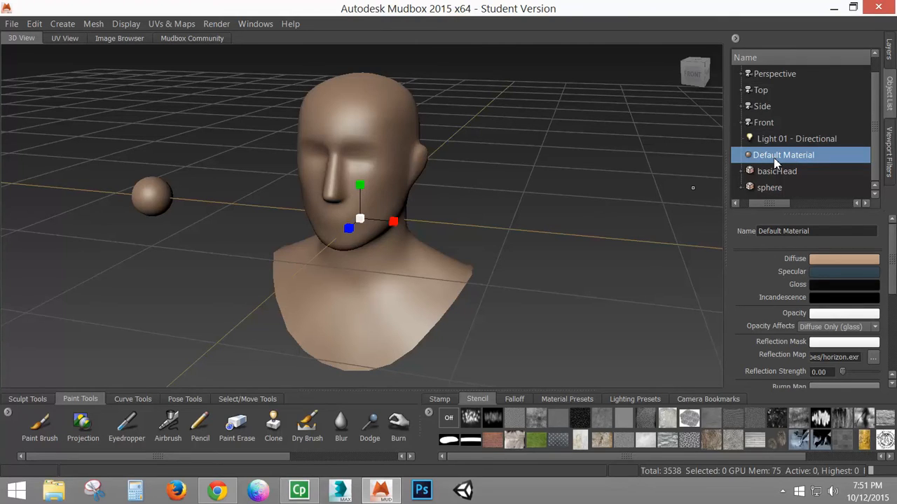
click(833, 259)
click(686, 237)
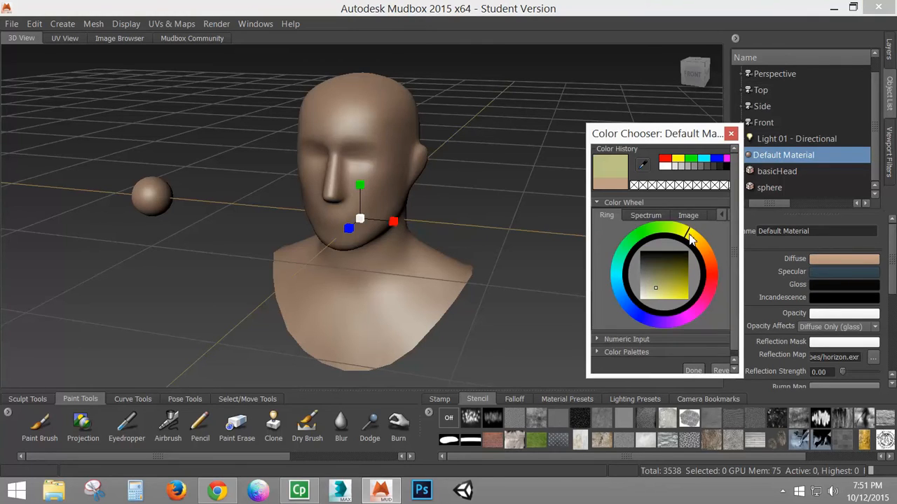
drag(707, 251, 718, 255)
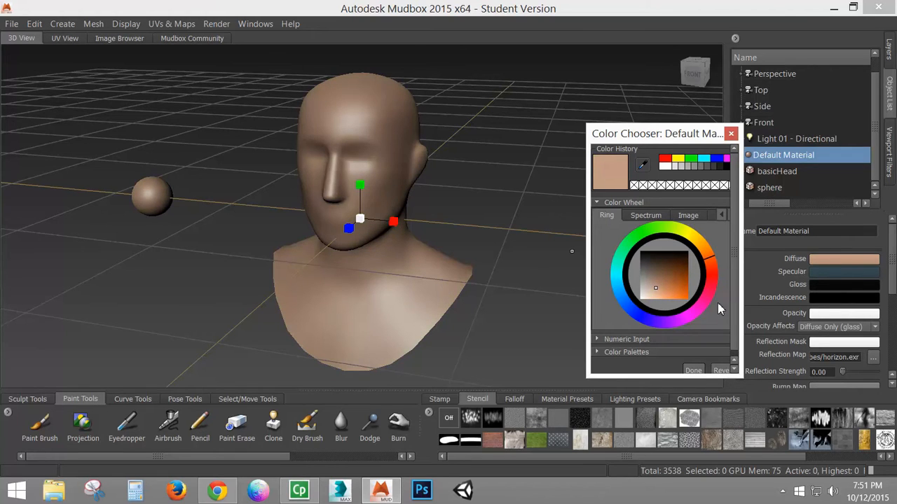
click(699, 319)
mouse_move(700, 319)
mouse_down()
mouse_move(641, 315)
mouse_move(616, 285)
mouse_move(645, 234)
mouse_move(693, 235)
mouse_move(704, 246)
mouse_up()
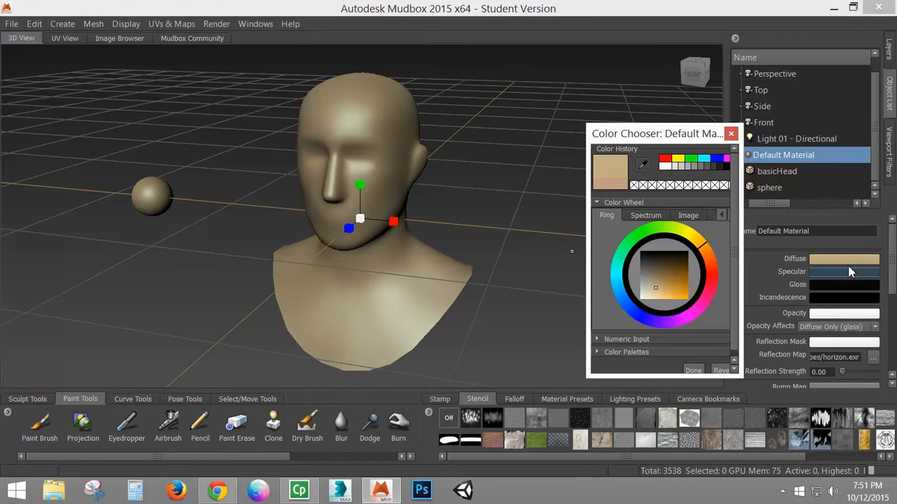
drag(654, 291, 623, 315)
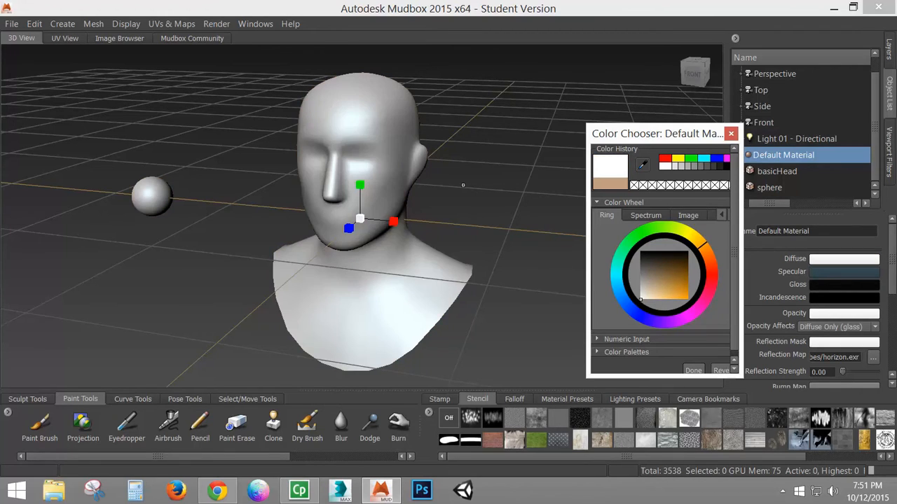
click(693, 371)
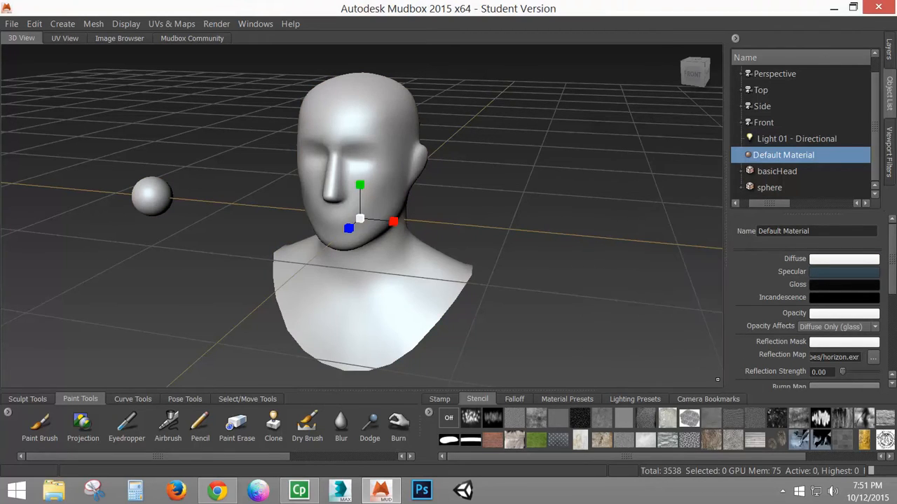
Step: Set the Default Material's specular color to black, trying white along the way
click(834, 274)
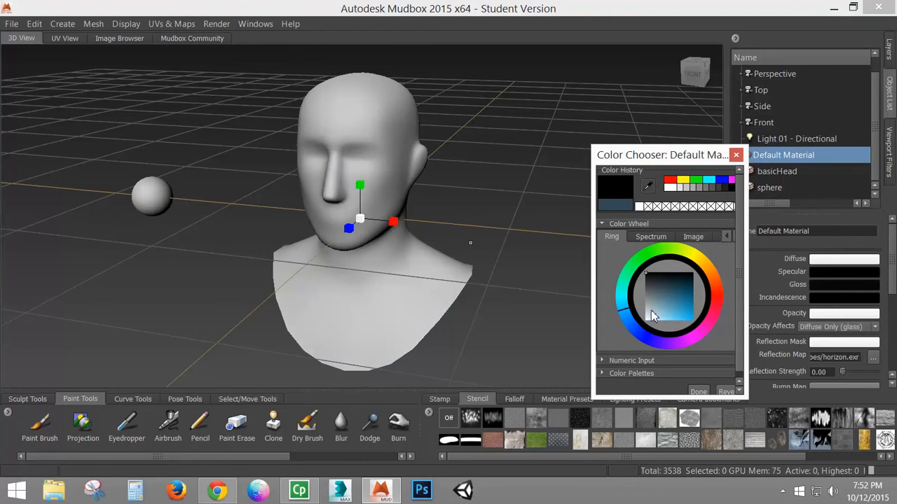
click(644, 315)
click(644, 320)
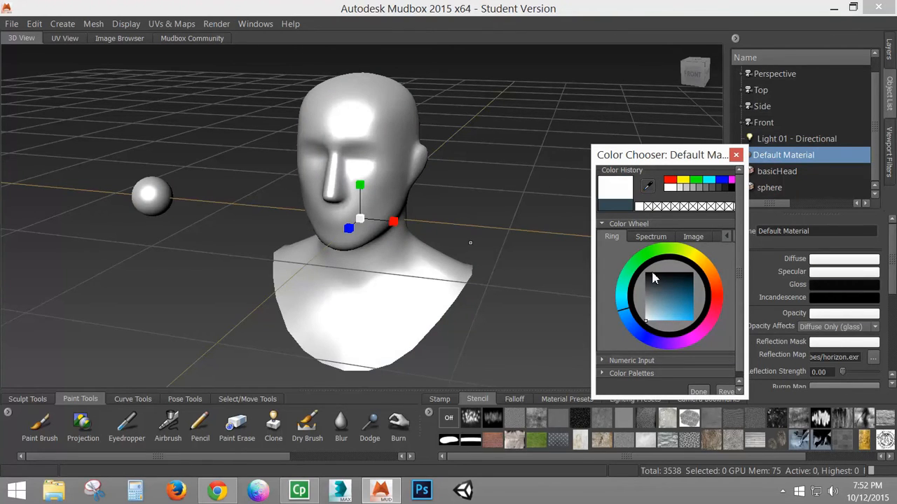
click(646, 272)
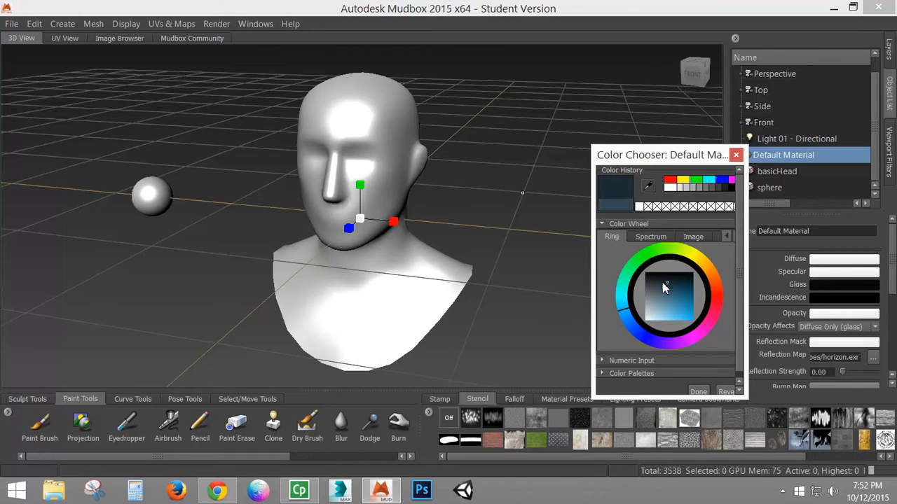
click(699, 392)
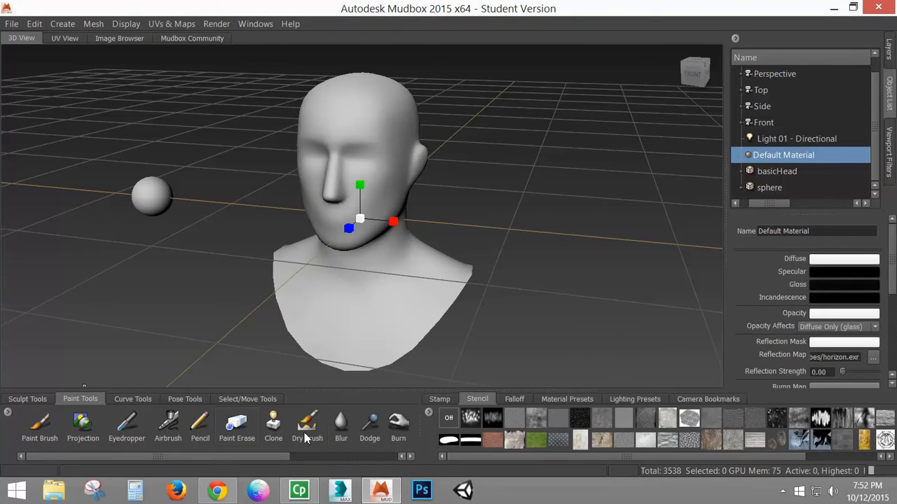
Step: Widen the paint tools tray until all its tools show and activate the Paint Brush
mouse_move(170, 456)
mouse_down()
mouse_move(291, 454)
mouse_move(252, 442)
mouse_move(42, 441)
mouse_up()
mouse_move(421, 430)
mouse_down()
mouse_move(634, 438)
mouse_move(586, 433)
mouse_up()
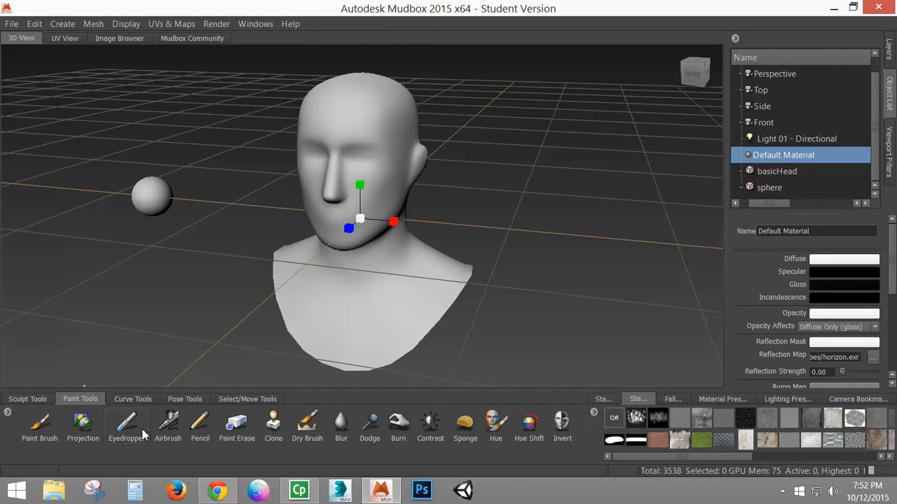
click(40, 434)
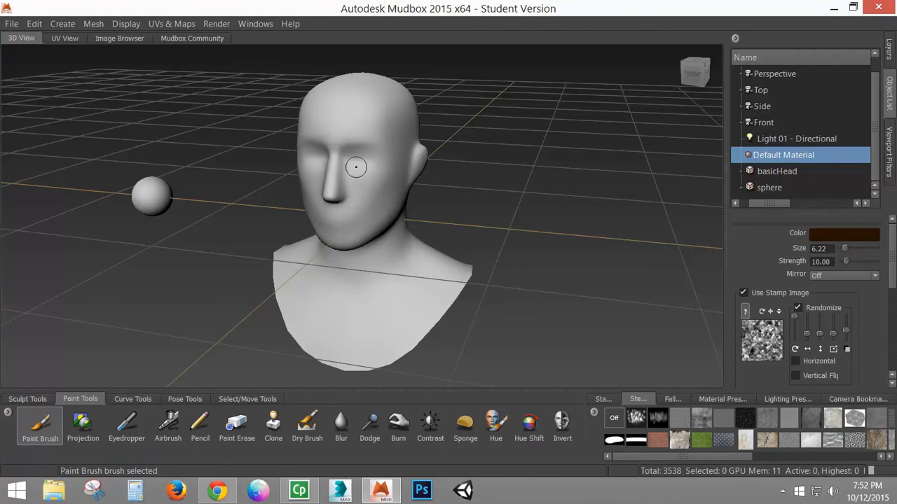
Step: Show the layers of basicHead, compare the sculpt and paint lists, and leave the paint layers displayed
click(890, 49)
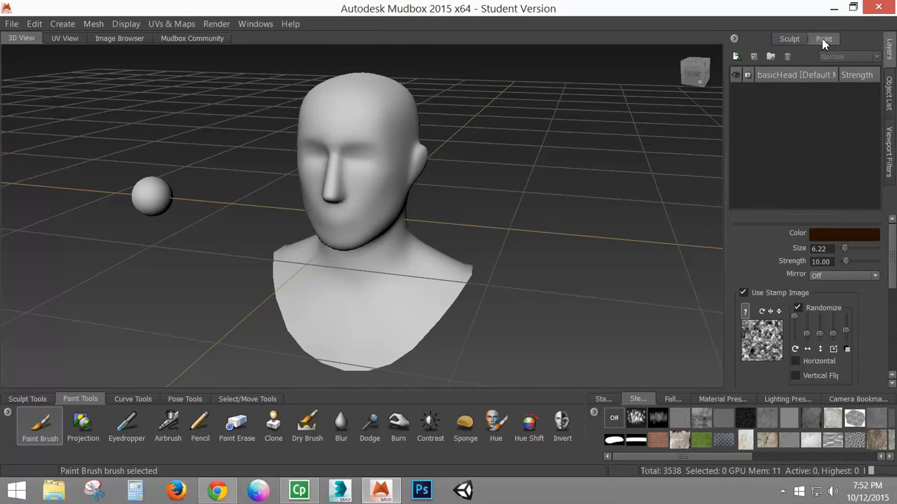
click(791, 40)
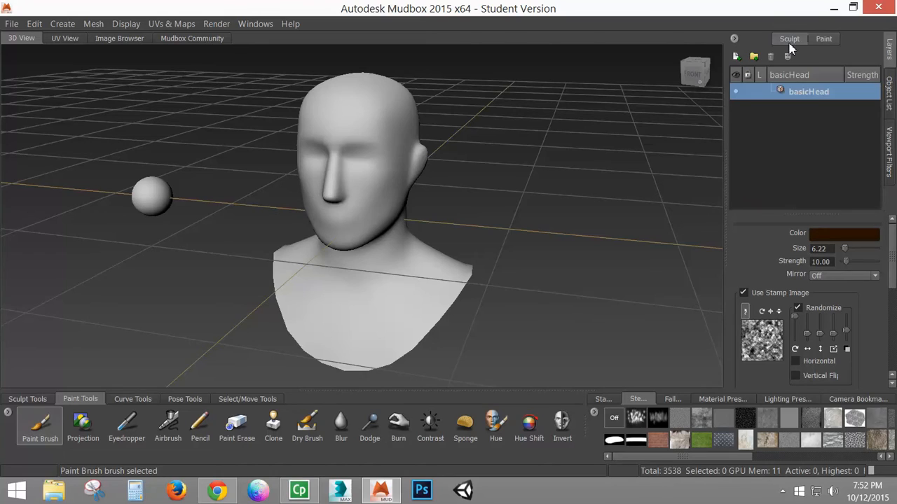
click(826, 40)
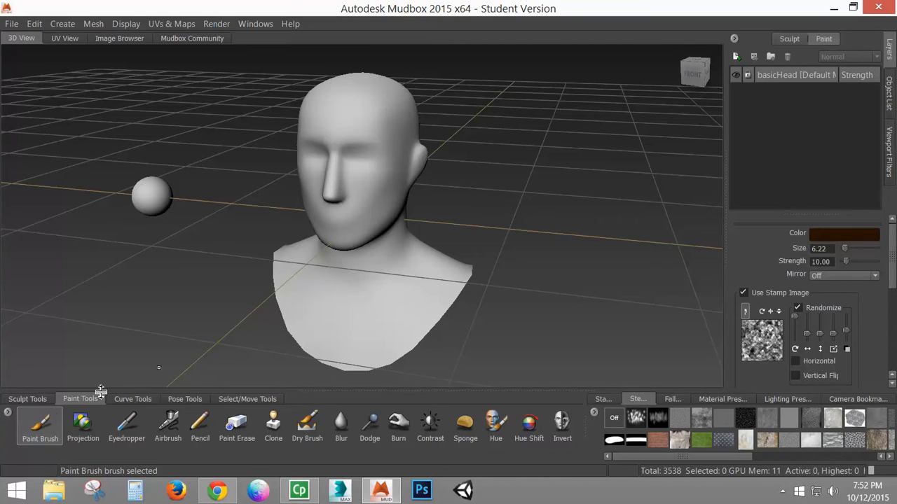
Step: Resize the Paint Brush over the bust to a size of about 8.97
click(40, 426)
key(b)
drag(360, 299, 374, 299)
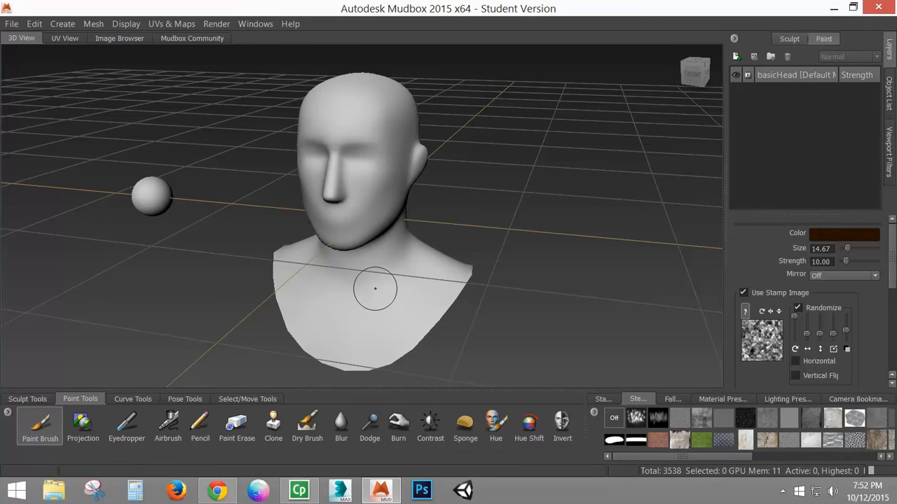
key(b)
drag(372, 288, 375, 288)
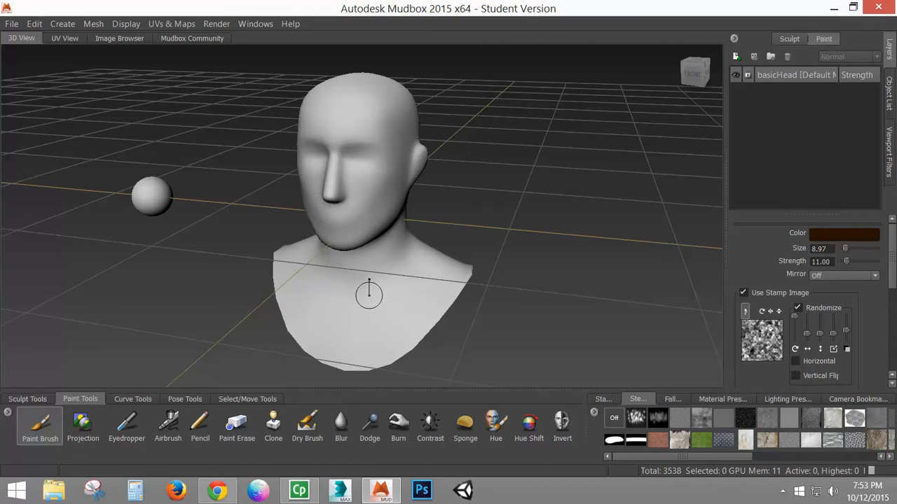
Step: Vary the Paint Brush strength up to 100 and back down, leaving it at about 16.68
drag(369, 279, 369, 147)
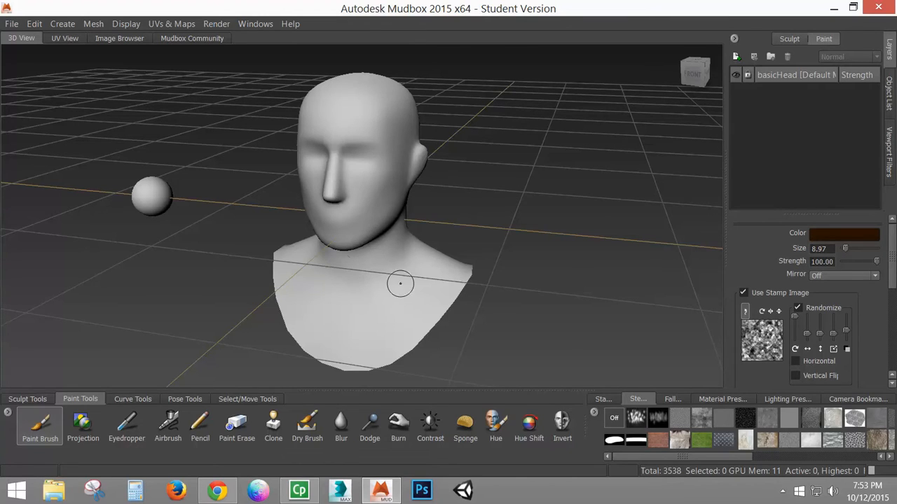
drag(383, 150, 384, 261)
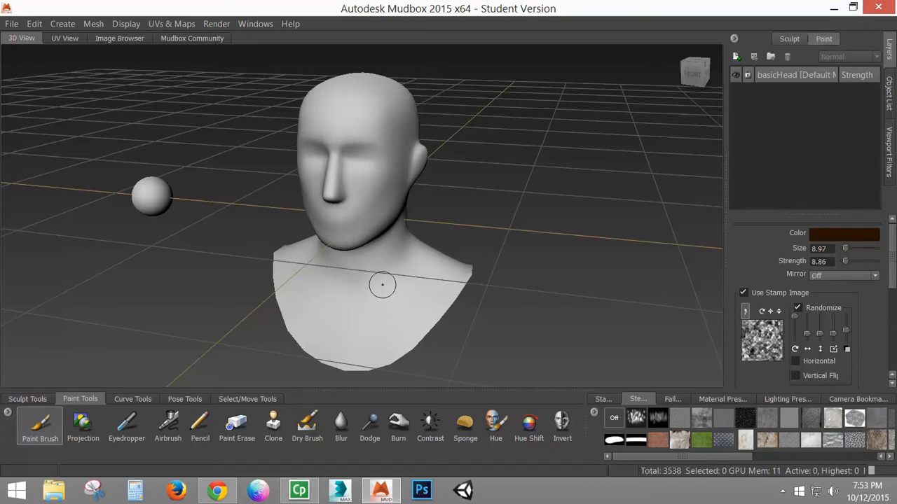
mouse_move(382, 284)
mouse_down()
mouse_move(382, 136)
mouse_move(382, 259)
mouse_up()
Step: Mirror the Paint Brush strokes across the X axis, checking the mirror plane from the front of the head
click(843, 275)
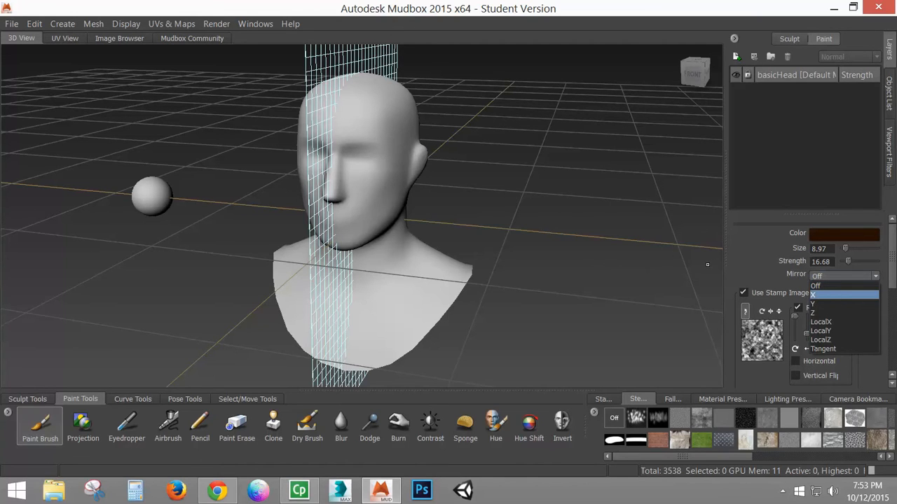
mouse_move(708, 265)
alt+mouse_down()
mouse_move(372, 243)
mouse_move(616, 269)
mouse_move(711, 256)
alt+mouse_up()
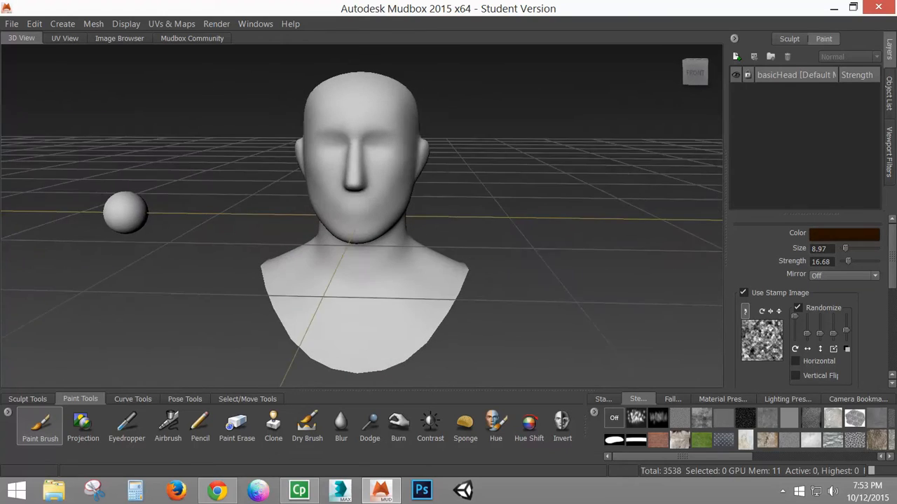
click(843, 275)
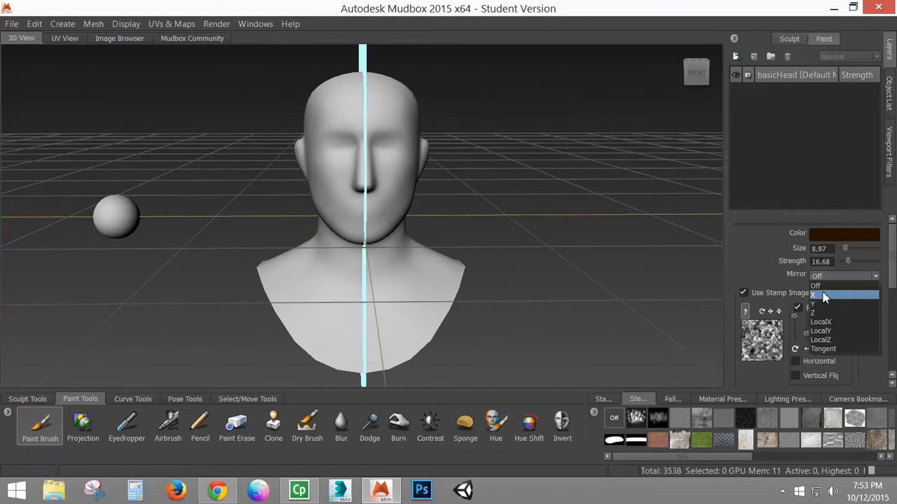
click(823, 294)
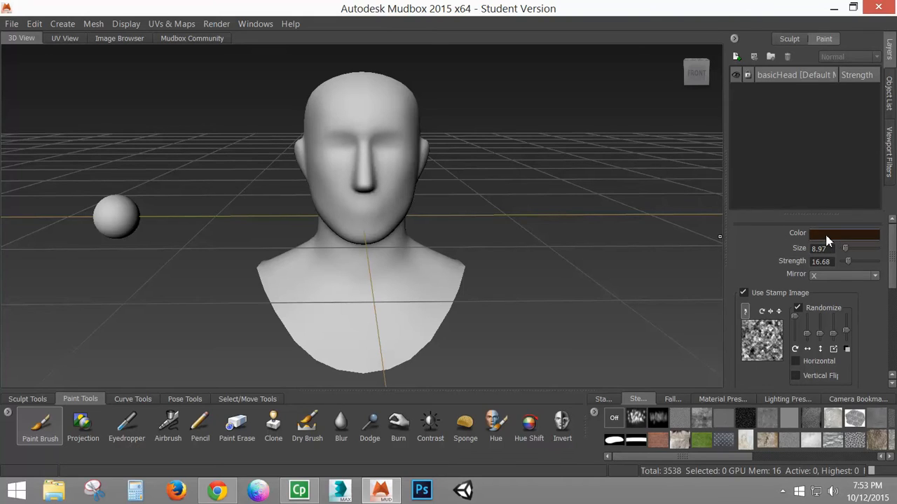
Step: Set the Paint Brush color to white
click(824, 239)
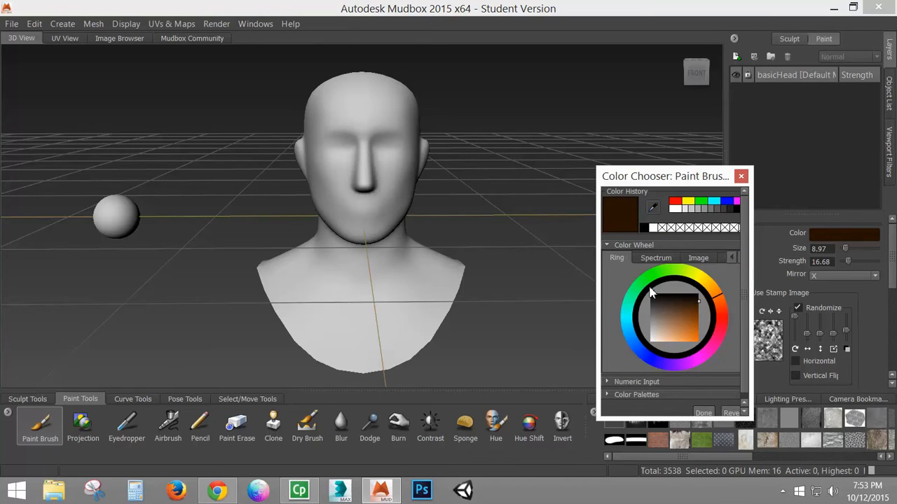
mouse_move(681, 303)
mouse_down()
mouse_move(677, 328)
mouse_move(650, 342)
mouse_up()
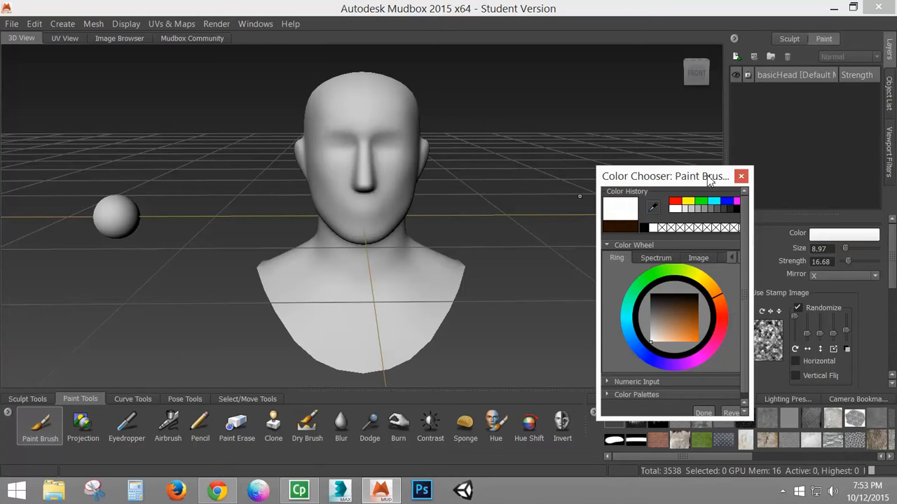
click(741, 176)
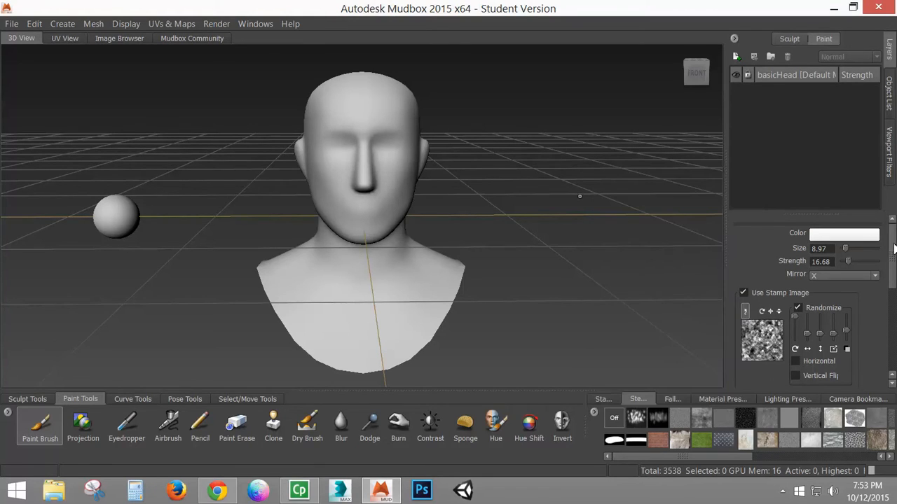
Step: Start flooding a paint layer on the head, naming the new layer "Base COlor" with a size of 1024
drag(892, 248, 892, 327)
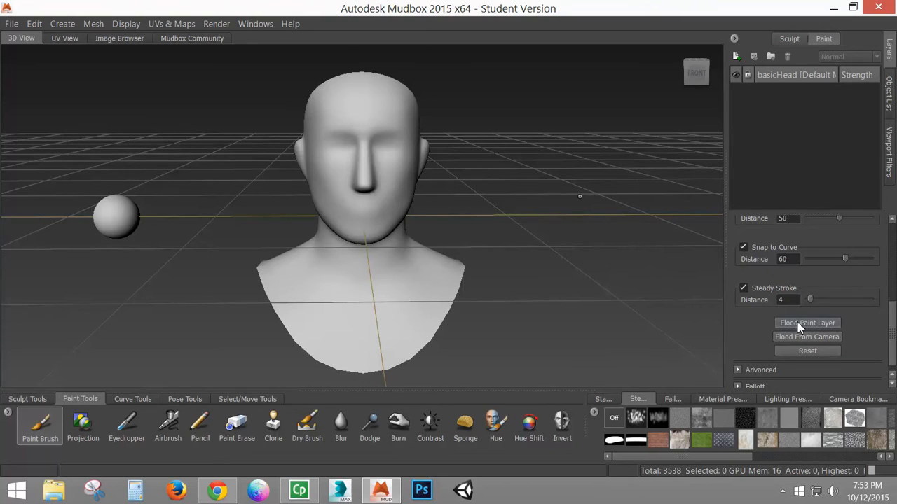
click(801, 323)
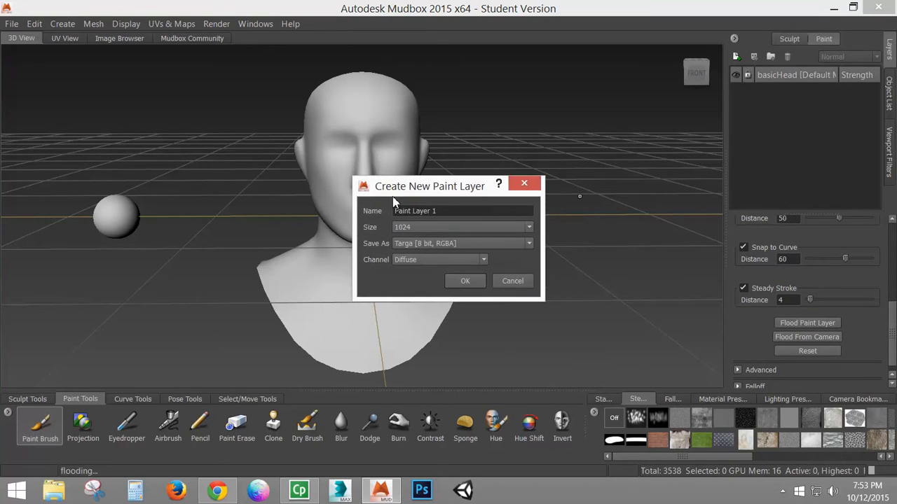
drag(454, 213, 283, 201)
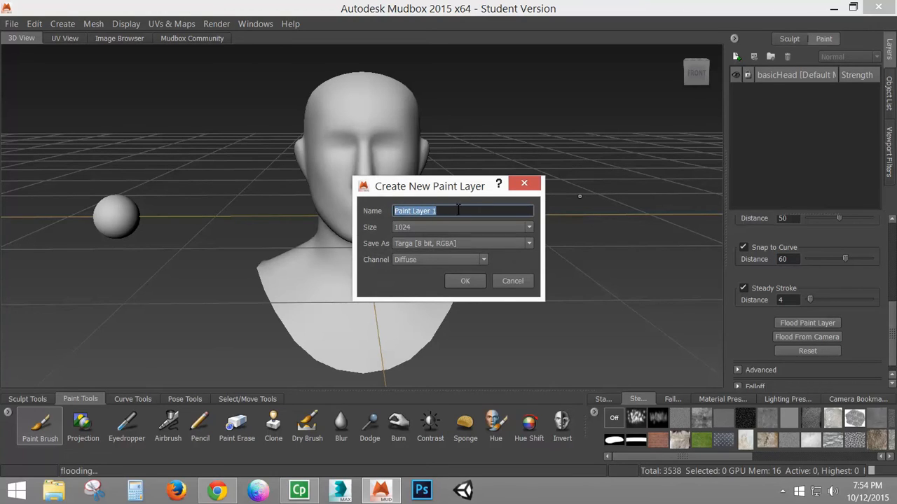
text(Base COlor)
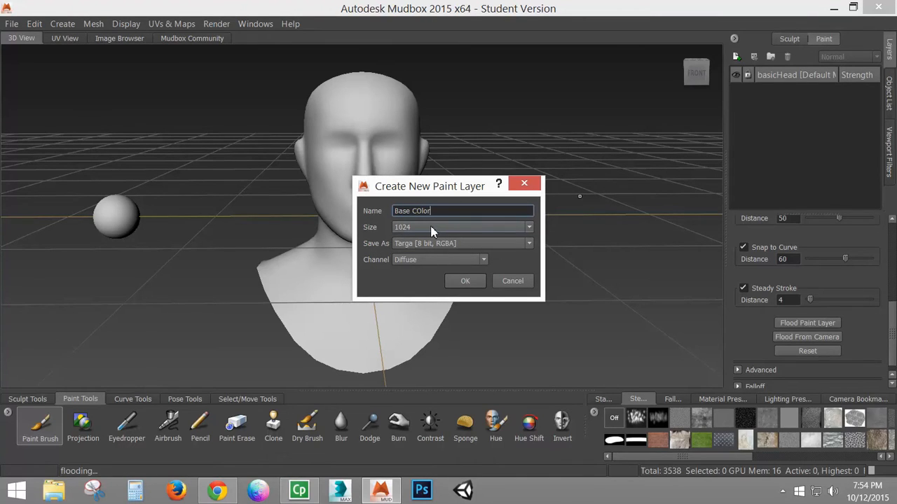
click(430, 228)
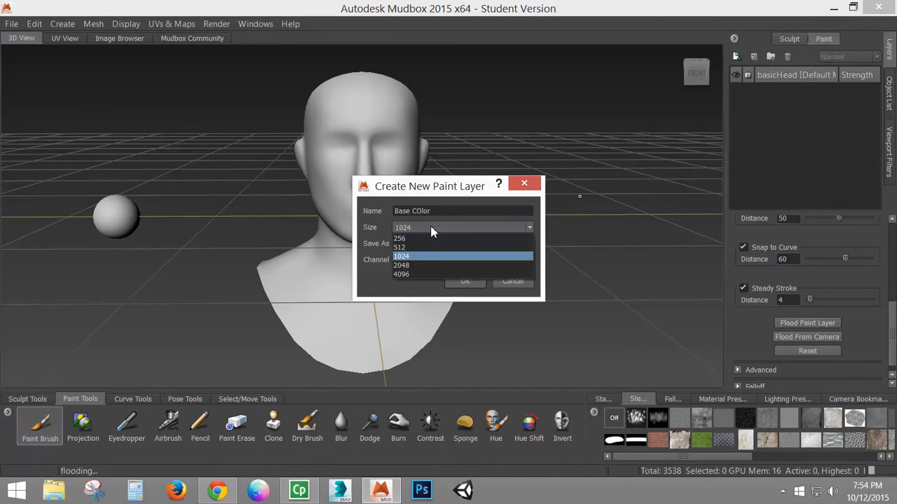
click(408, 257)
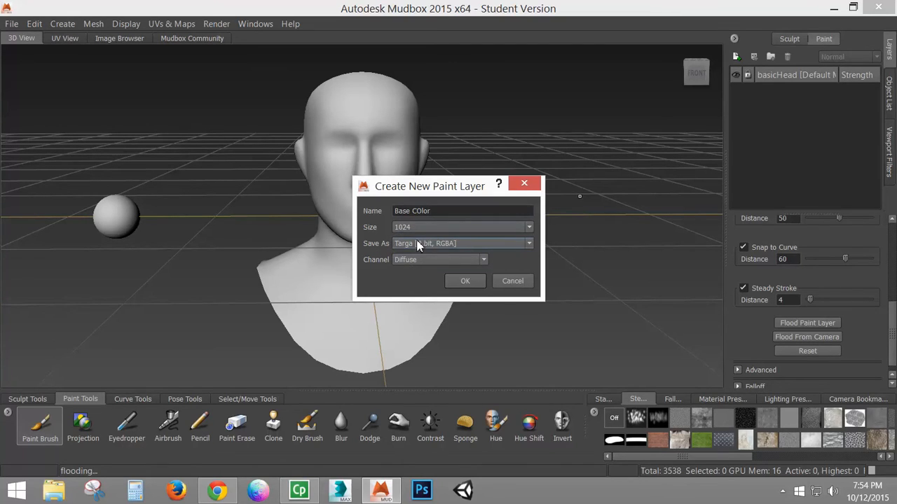
Step: Create the layer as Targa [8 bit, RGBA] in the Diffuse channel, correct its name to "Base Color", and flood it with white
click(487, 245)
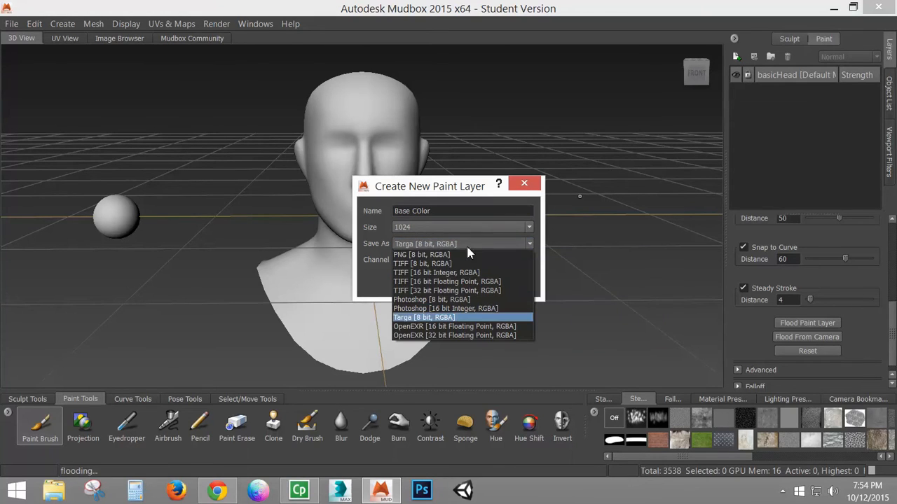
click(419, 319)
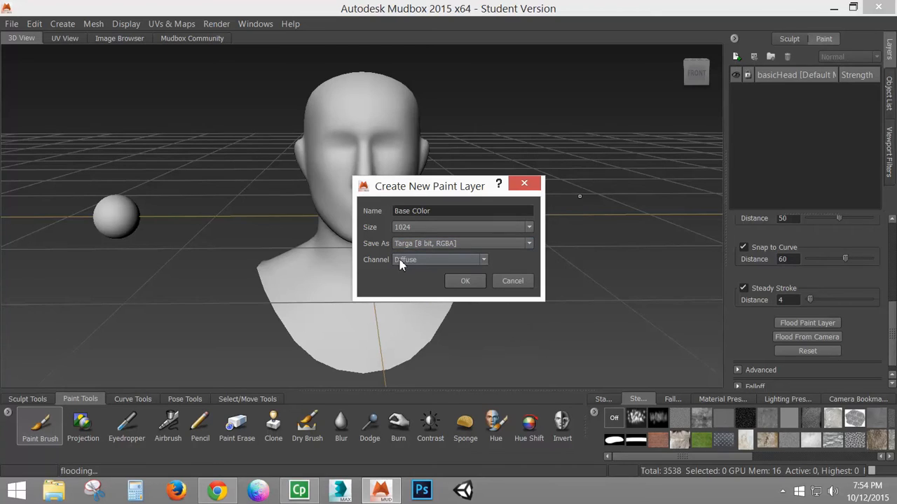
click(423, 261)
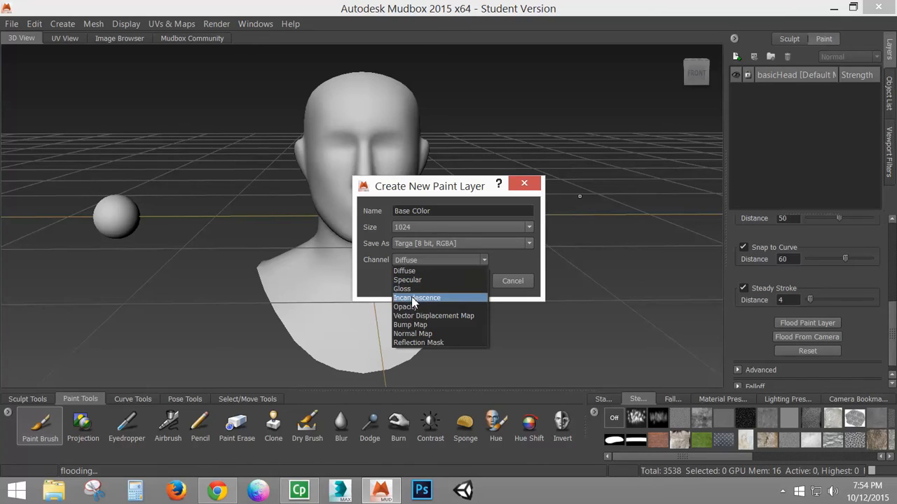
click(416, 270)
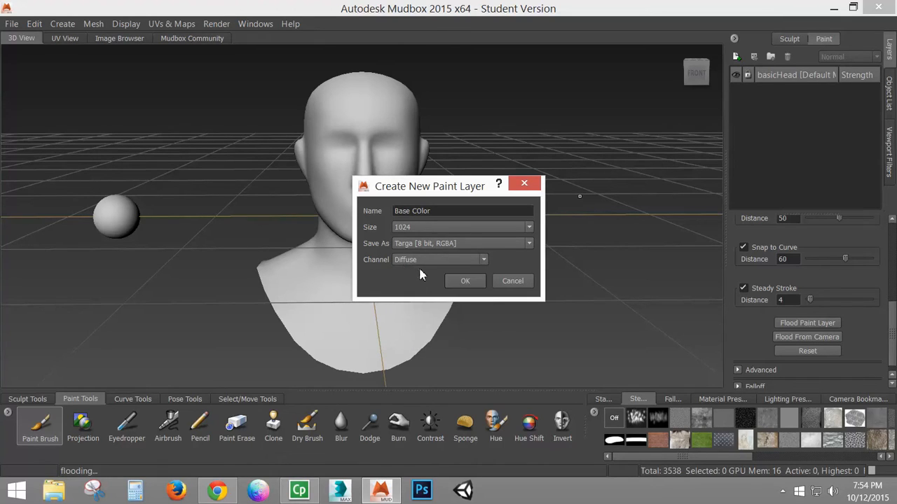
click(422, 210)
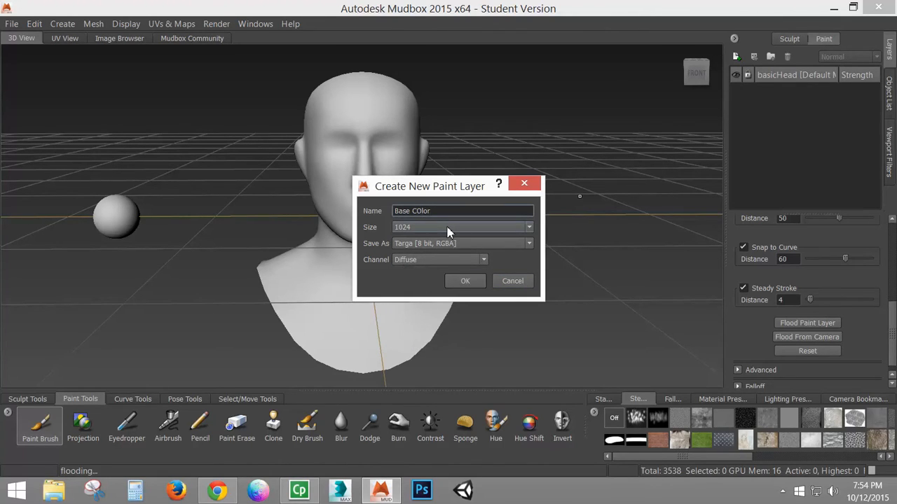
key(BackSpace)
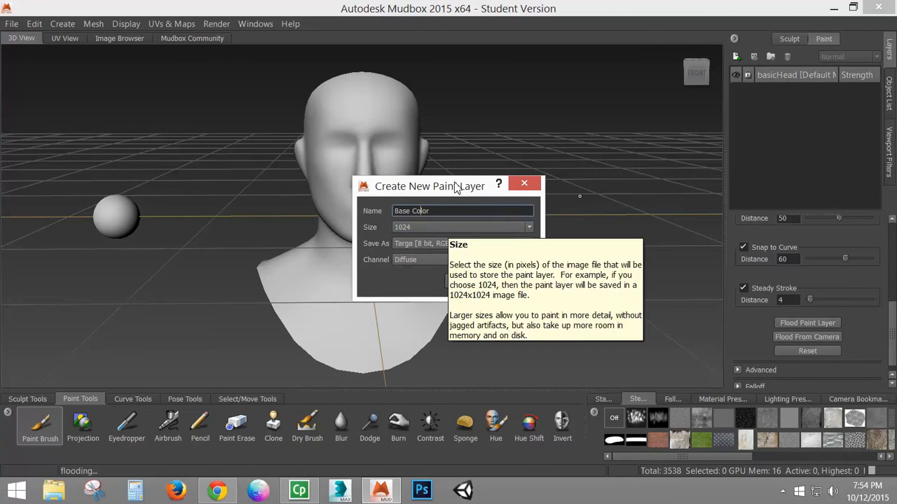
click(466, 286)
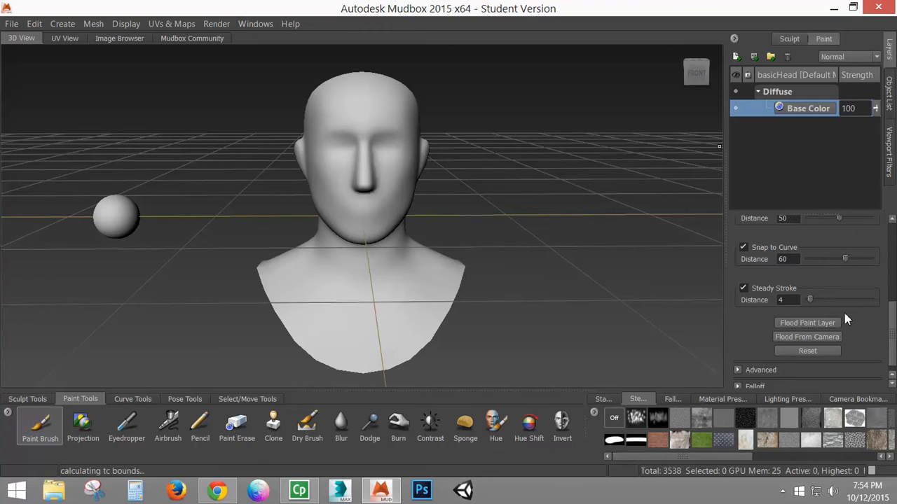
click(810, 323)
Step: Change the Paint Brush color to a light tan skin tone and flood the Base Color layer with it
drag(893, 310, 893, 233)
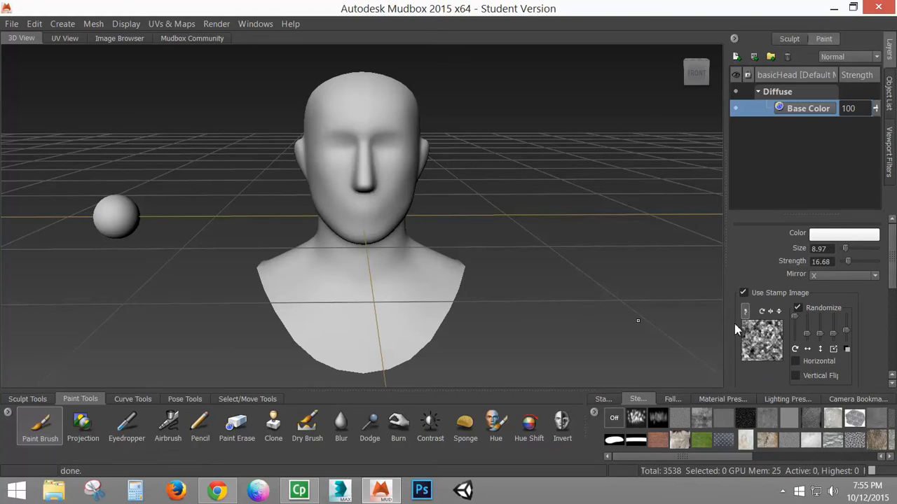
click(844, 234)
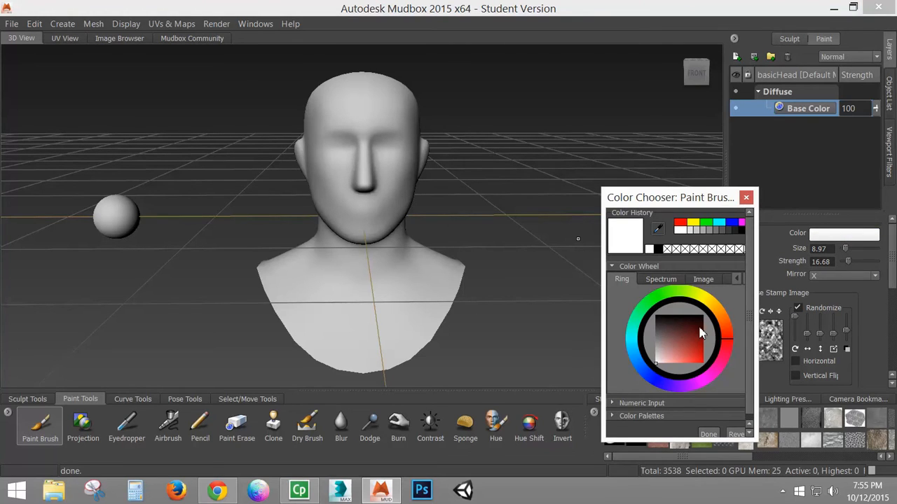
click(723, 317)
drag(674, 339, 673, 362)
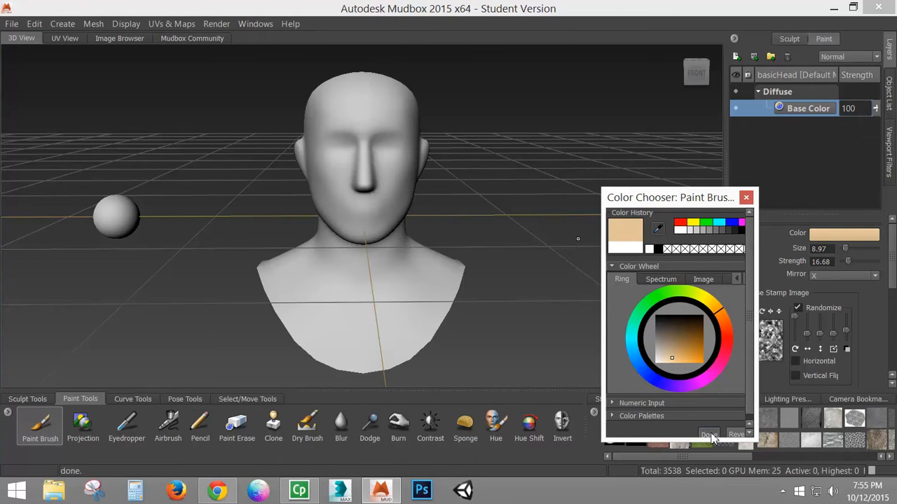
click(709, 434)
scroll(813, 364, down, 5)
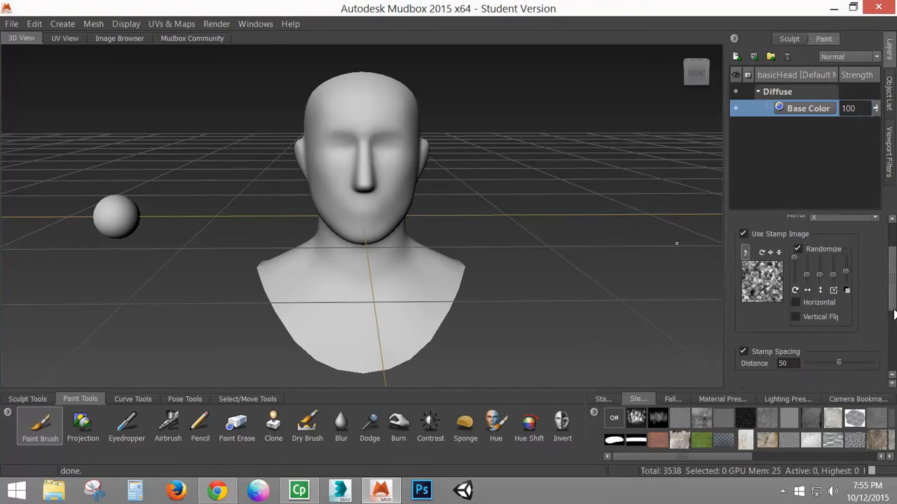
click(794, 359)
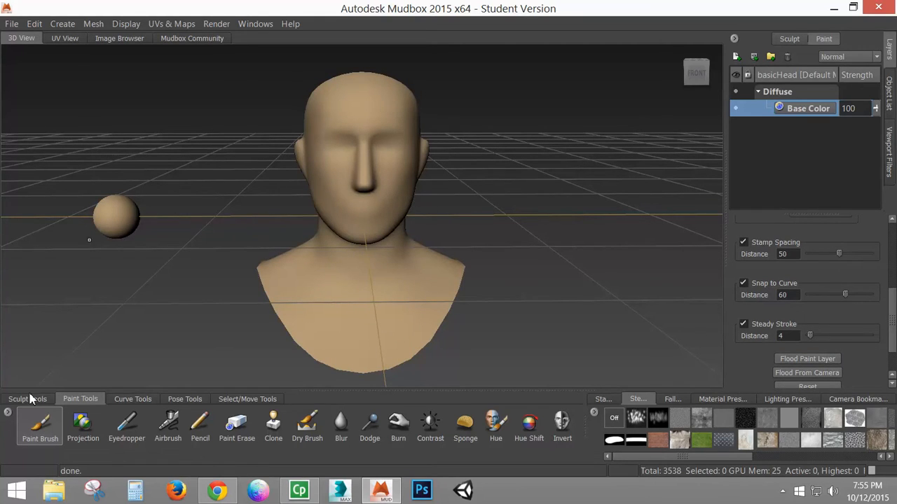
Step: Try the red, yellow, green and cyan swatches for the Paint Brush and settle on black
click(41, 423)
scroll(893, 313, up, 5)
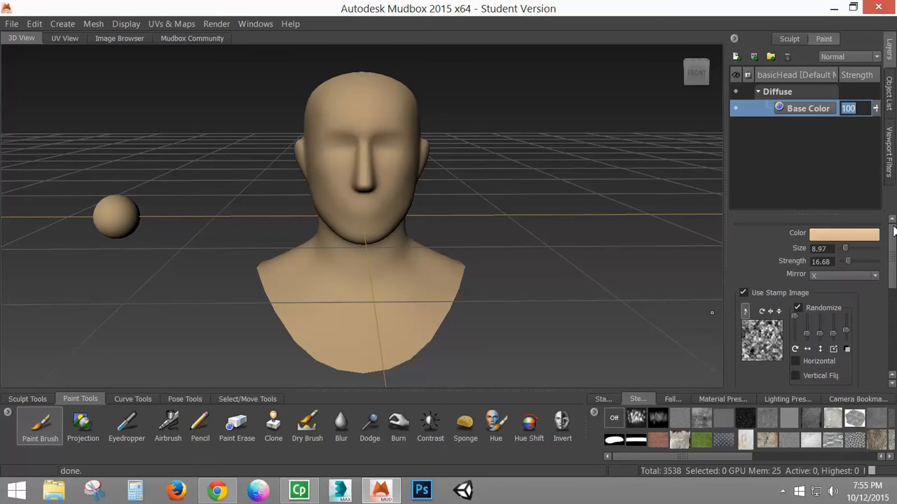
click(847, 234)
click(673, 270)
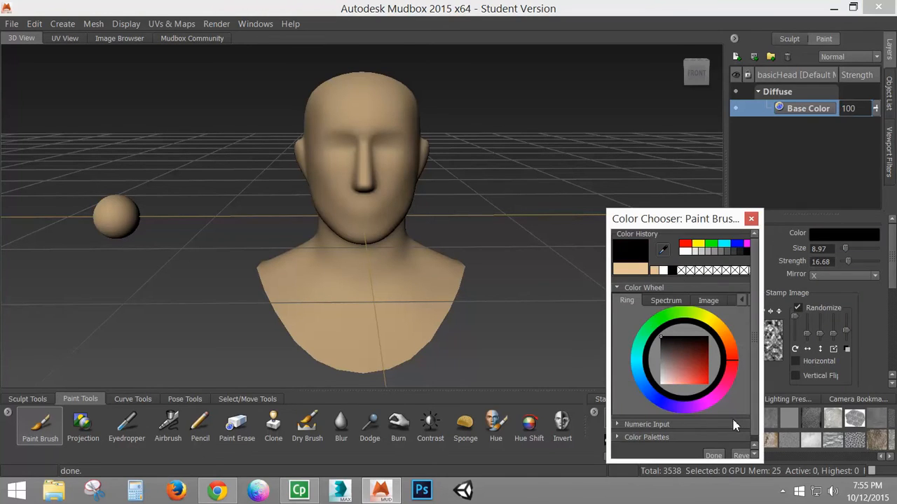
click(686, 244)
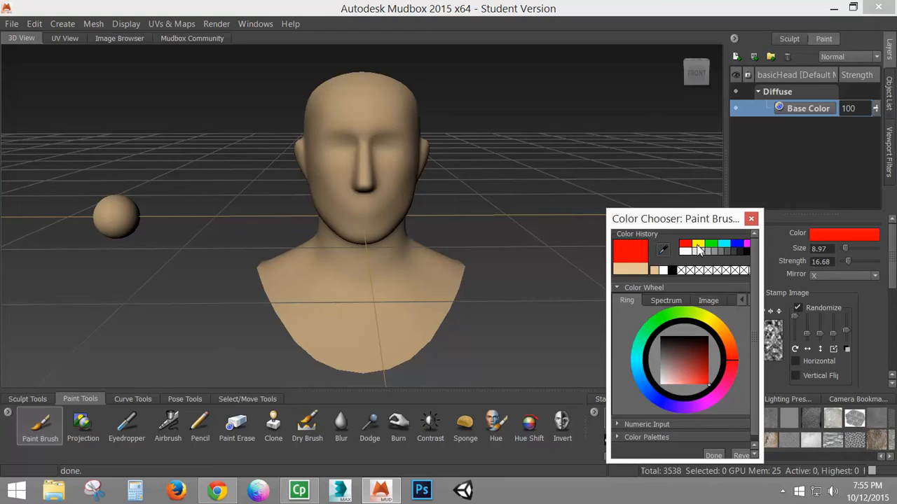
click(699, 245)
click(711, 245)
click(726, 244)
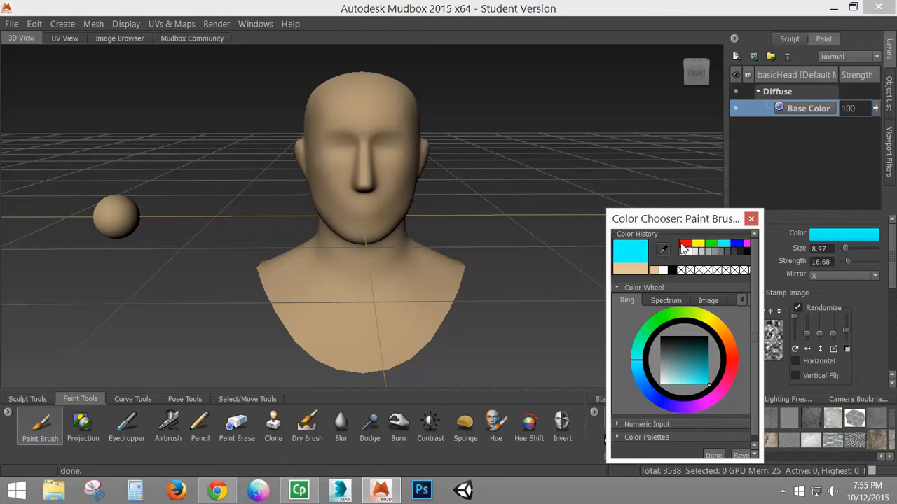
click(685, 244)
click(672, 271)
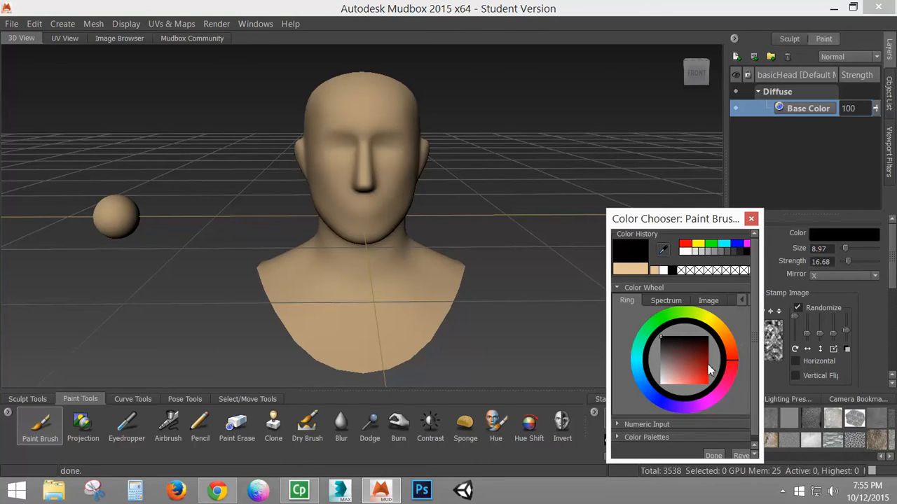
click(713, 455)
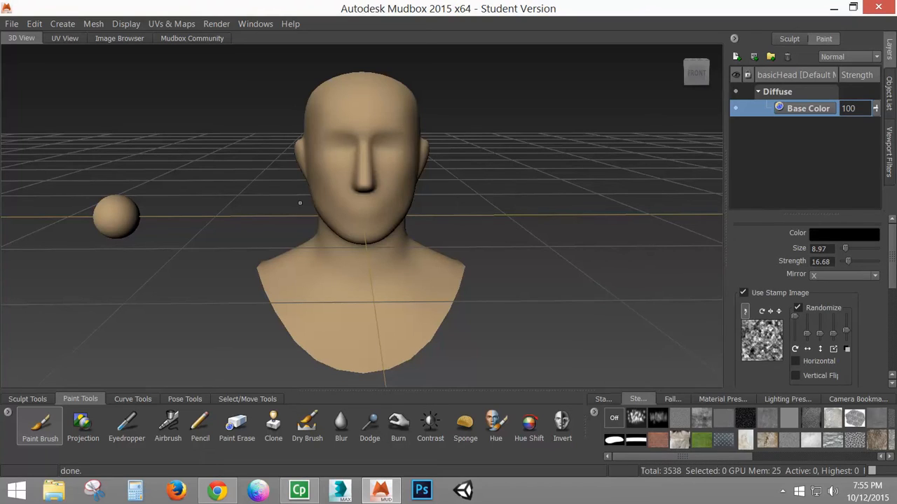
Step: Paint a test stroke down the face, undo it, and disable the stamp image of the Paint Brush
drag(336, 100, 335, 210)
key(ctrl+z)
scroll(888, 258, down, 3)
scroll(736, 262, up, 1)
click(743, 262)
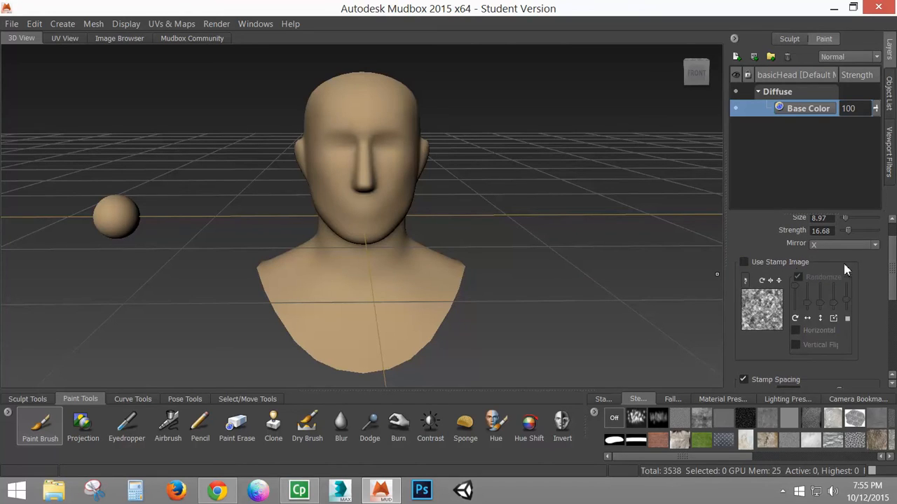
Step: Reduce the Paint Brush's Stamp Spacing distance and toggle its Snap to Curve option
scroll(893, 261, down, 3)
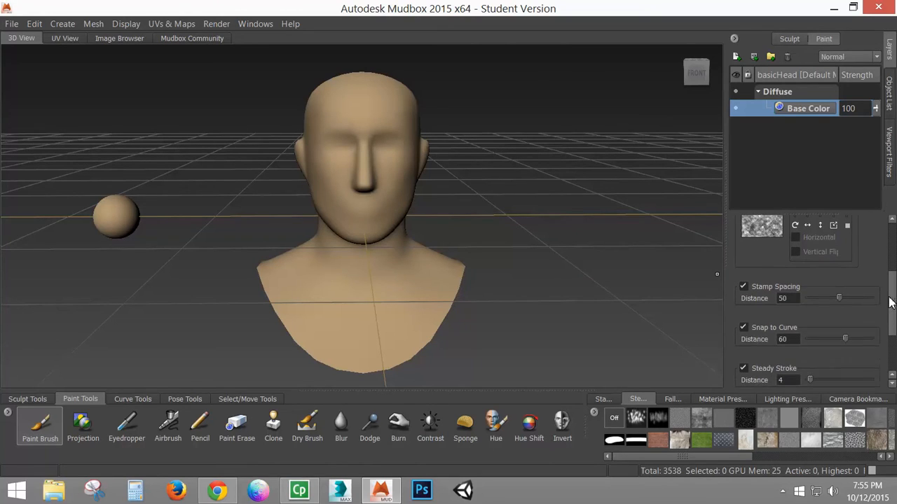
click(761, 283)
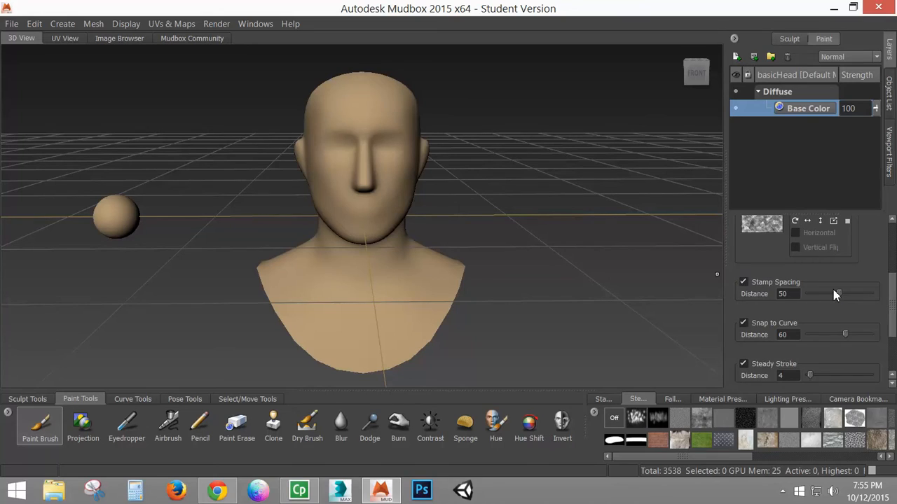
drag(834, 293, 802, 295)
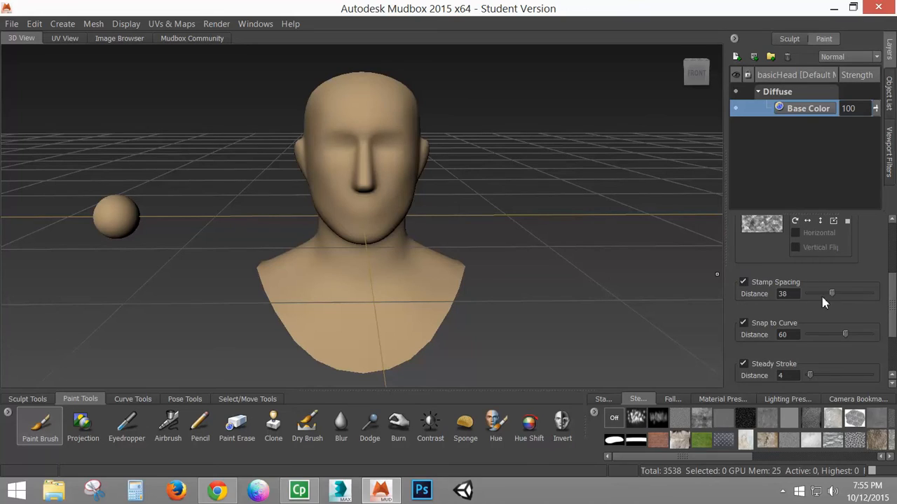
click(744, 323)
drag(896, 304, 892, 255)
Step: Give the Paint Brush the third falloff preset with the stamp off, and set its strength to 100
click(674, 400)
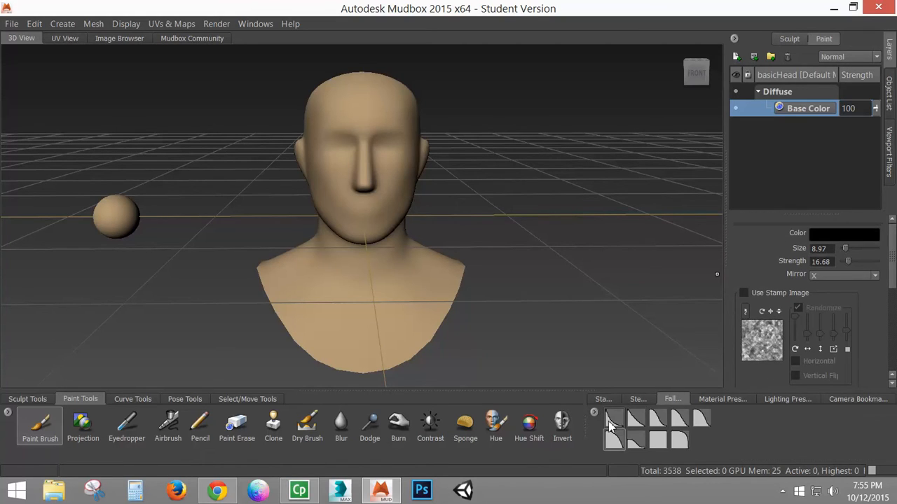
click(666, 421)
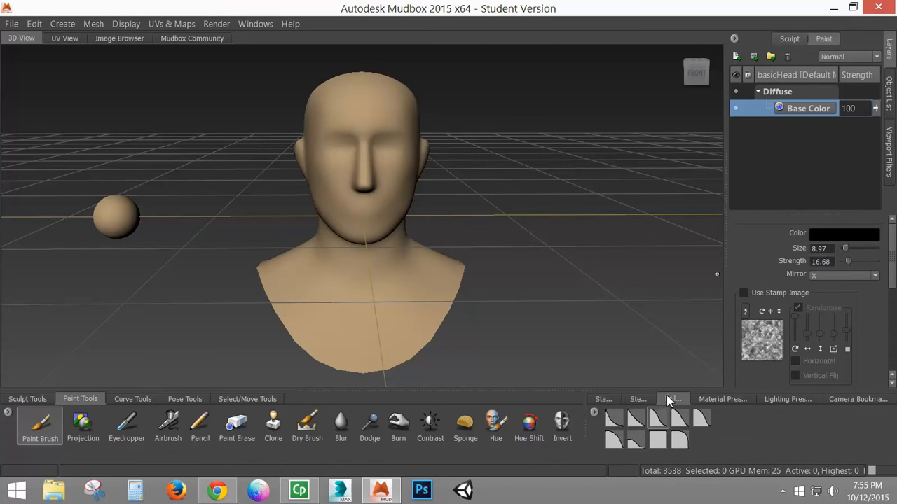
click(600, 401)
click(614, 419)
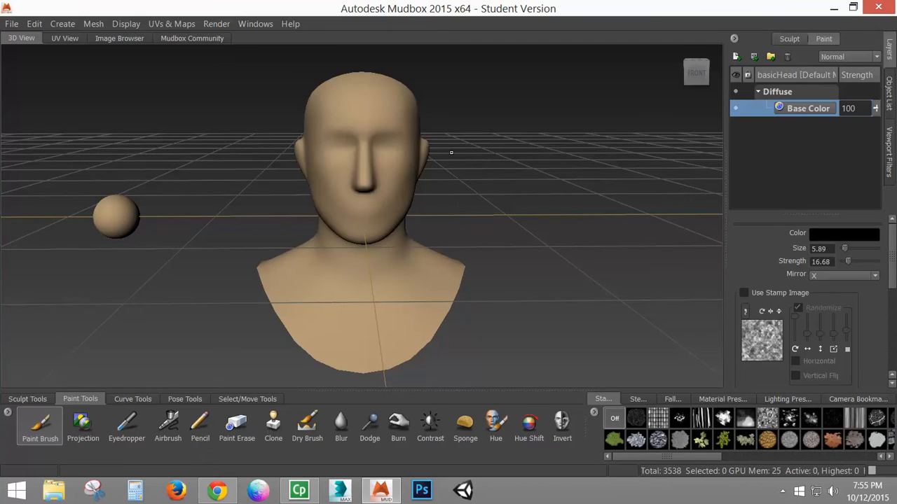
drag(855, 263, 879, 262)
Step: Paint mirrored black test strokes down the face, neck and sphere, and undo them all
mouse_move(340, 103)
mouse_down()
mouse_move(339, 230)
mouse_move(324, 337)
mouse_move(194, 241)
mouse_move(226, 231)
mouse_move(186, 241)
mouse_move(149, 324)
mouse_move(113, 294)
mouse_move(38, 260)
mouse_up()
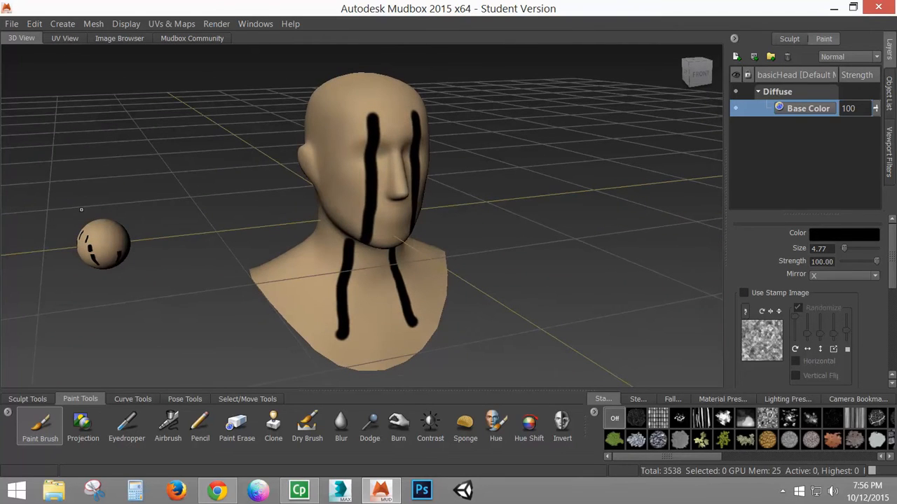
key(ctrl+z)
key(ctrl+z)
key(ctrl+z)
key(ctrl+z)
Step: Turn on the wireframe display and paint a black pupil on the front of the sphere with brush size 6.98
mouse_move(180, 252)
alt+mouse_down()
mouse_move(163, 220)
mouse_move(263, 210)
alt+mouse_up()
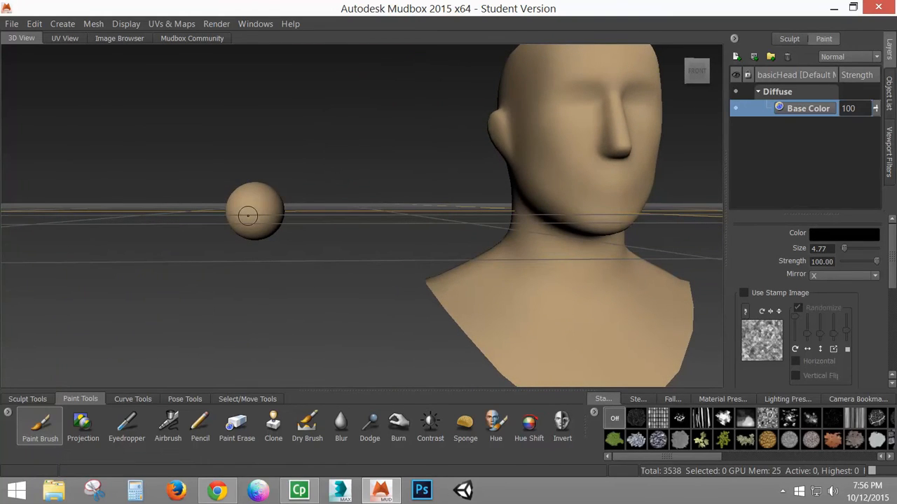
key(w)
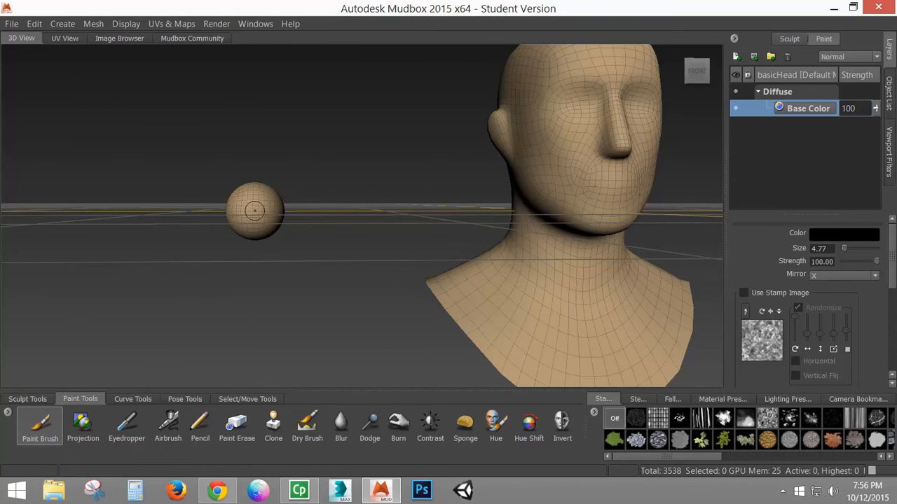
alt+right_drag(250, 208, 338, 213)
alt+drag(260, 208, 277, 217)
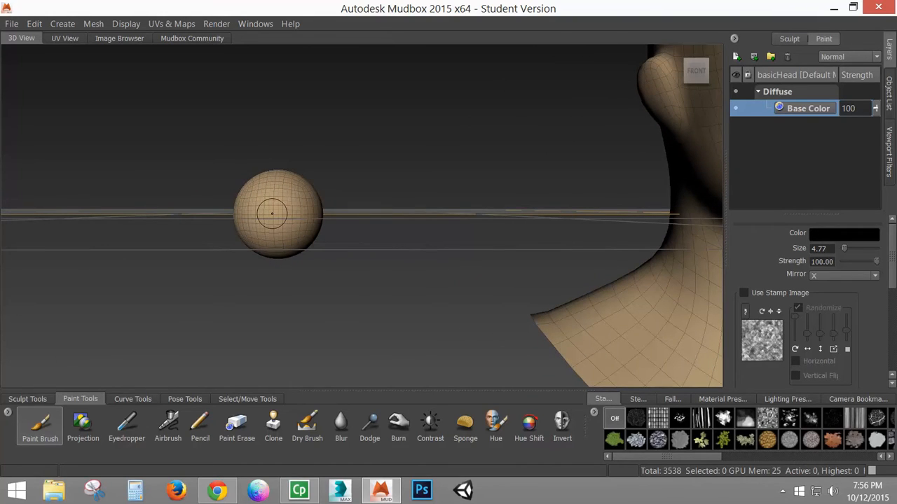
drag(272, 215, 275, 216)
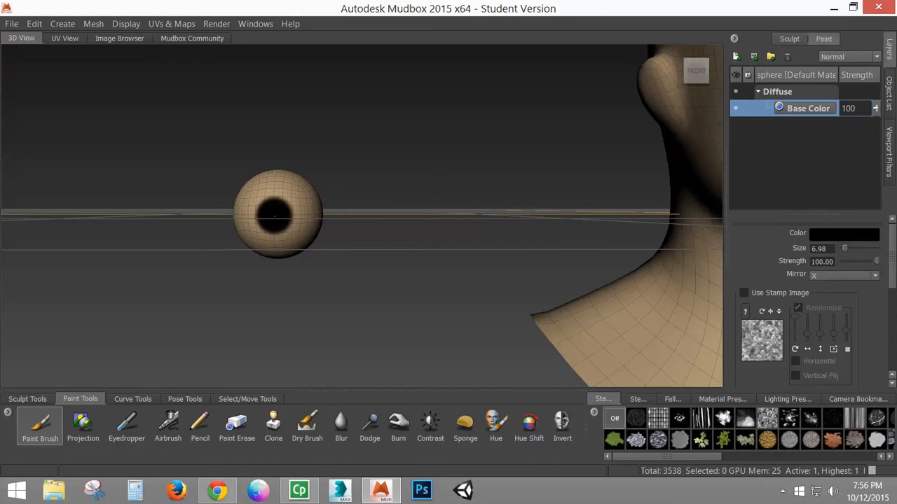
Step: Examine the head and neck from several sides for paint carried over from the sphere
alt+right_drag(478, 198, 435, 199)
alt+drag(618, 303, 548, 285)
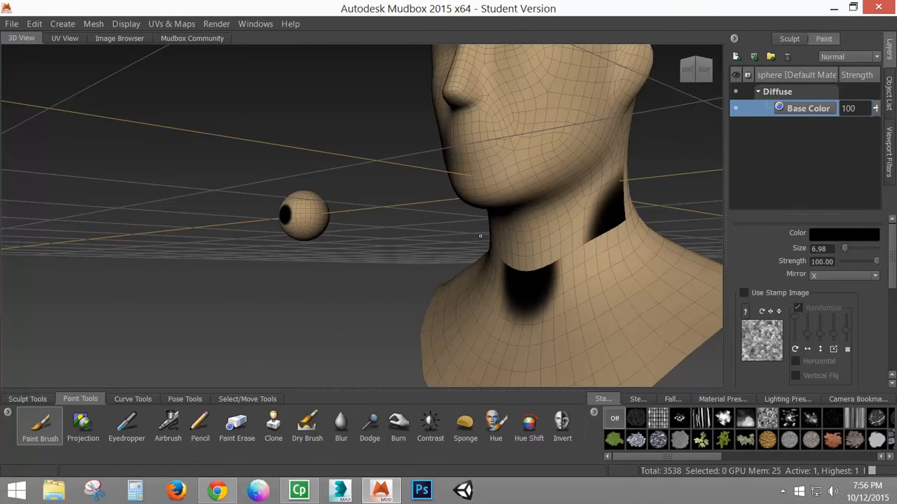
mouse_move(538, 232)
alt+mouse_down()
mouse_move(336, 224)
mouse_move(358, 266)
alt+mouse_up()
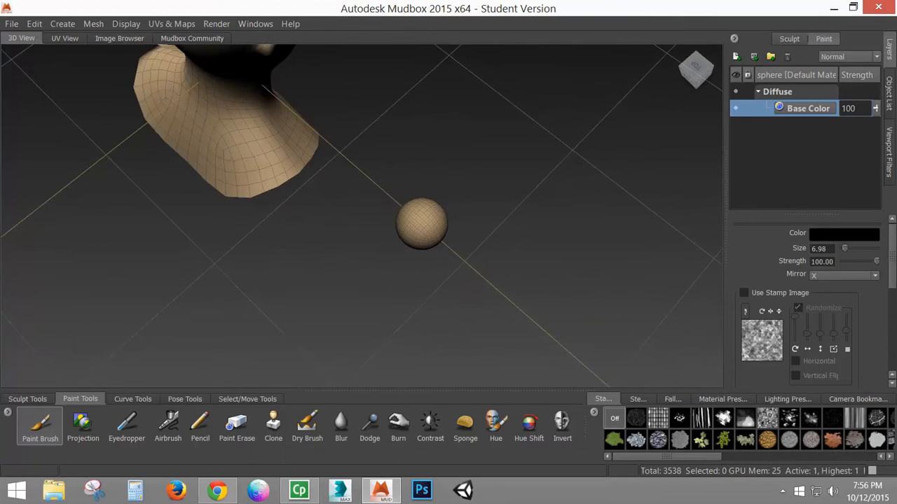
alt+drag(344, 141, 382, 195)
alt+drag(359, 308, 551, 212)
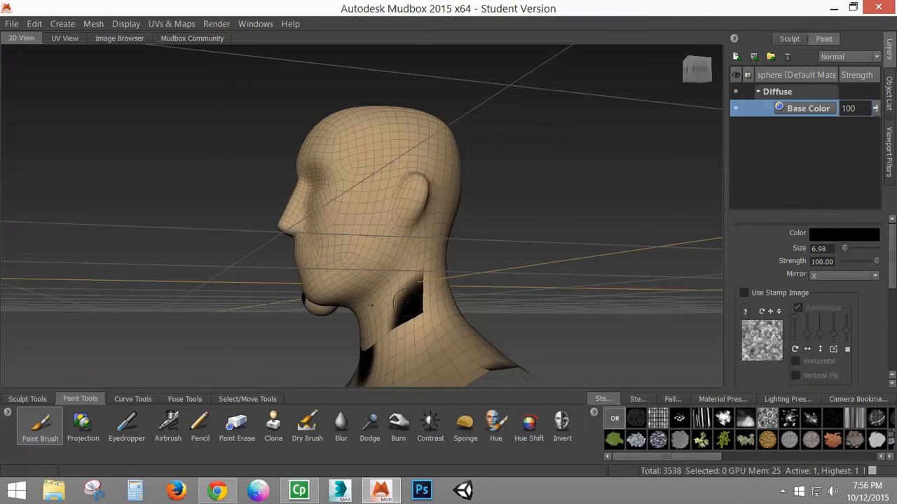
alt+drag(407, 302, 472, 253)
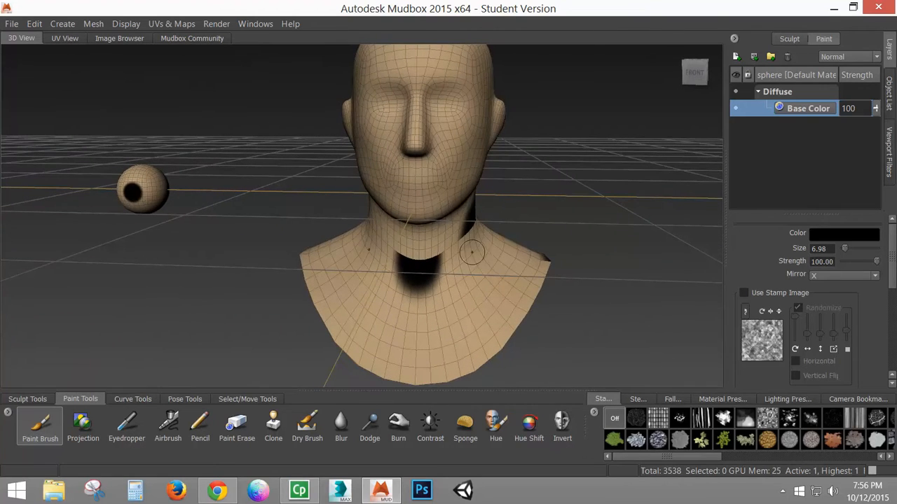
Step: Display the scene's object list and the material presets, widening the preset tray to fit its full category names
click(889, 93)
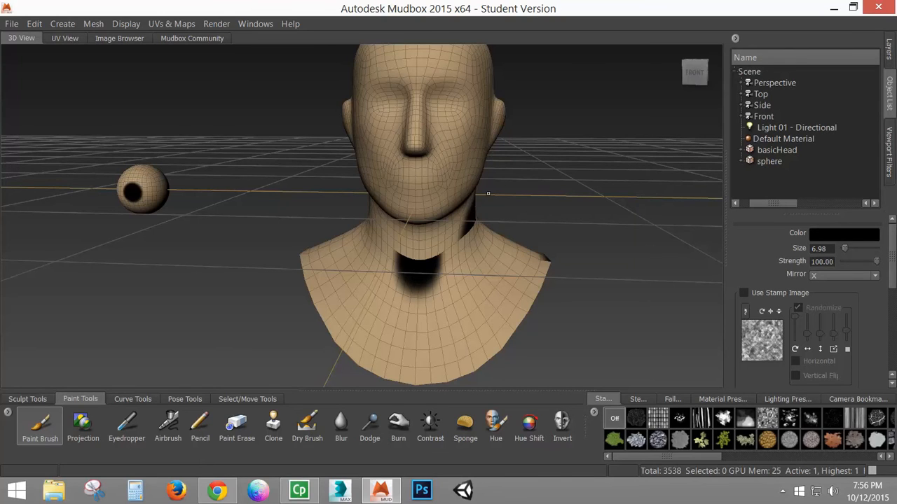
click(725, 400)
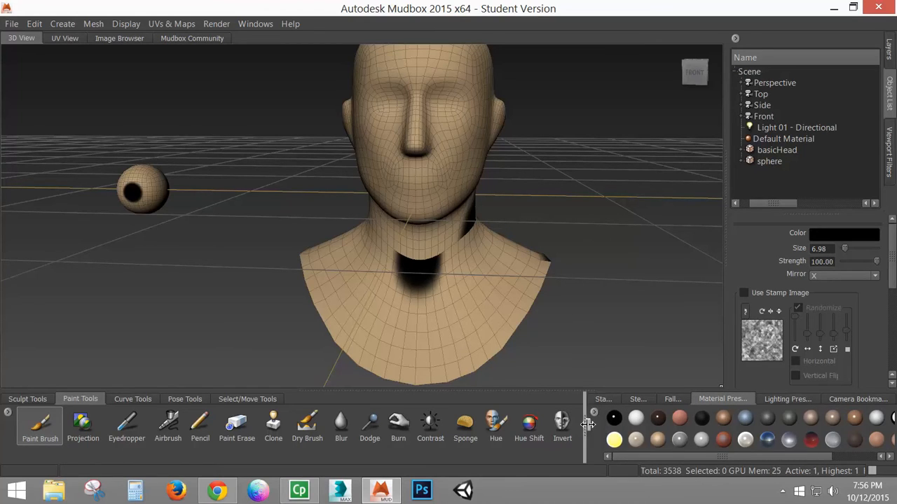
mouse_move(587, 423)
mouse_down()
mouse_move(449, 427)
mouse_move(531, 431)
mouse_up()
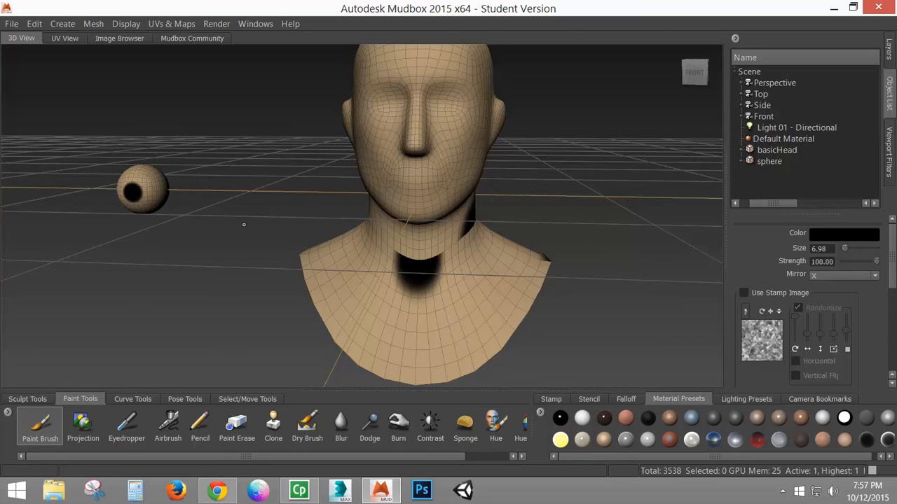
Step: Assign a new Mudbox Material named "Eye" to the sphere and set its Diffuse color to white
right_click(146, 186)
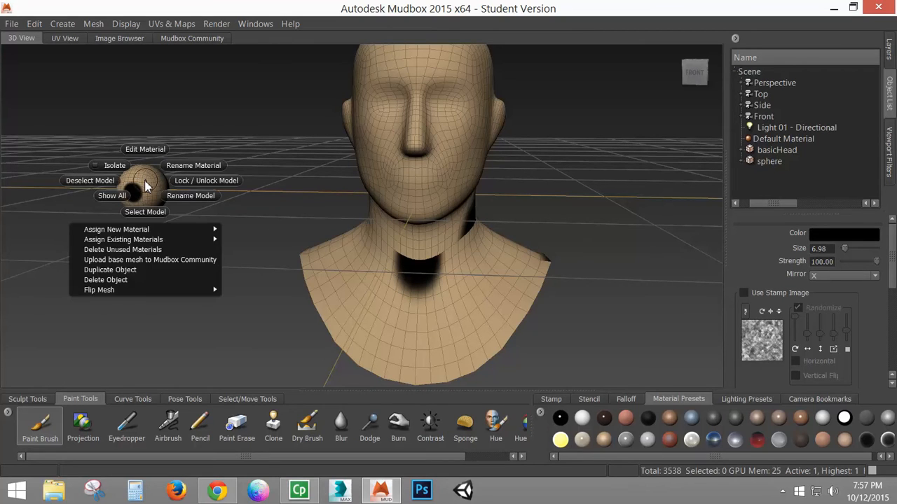
mouse_move(116, 233)
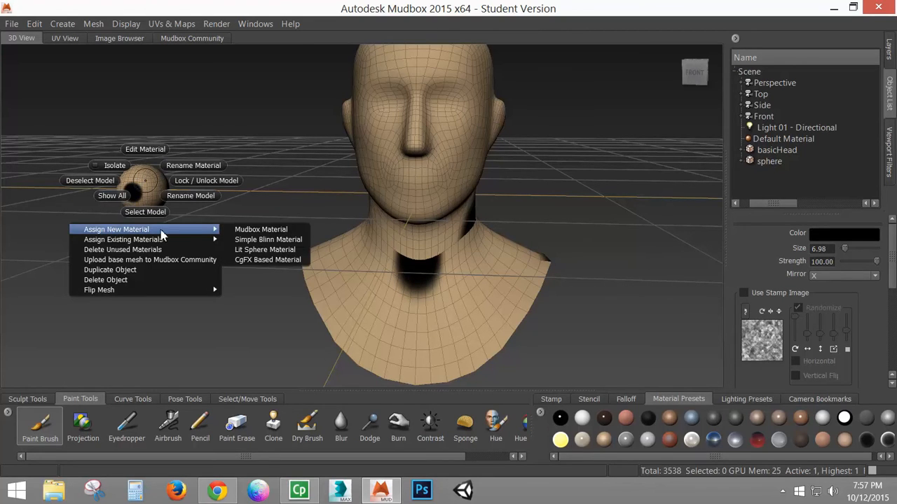
click(257, 231)
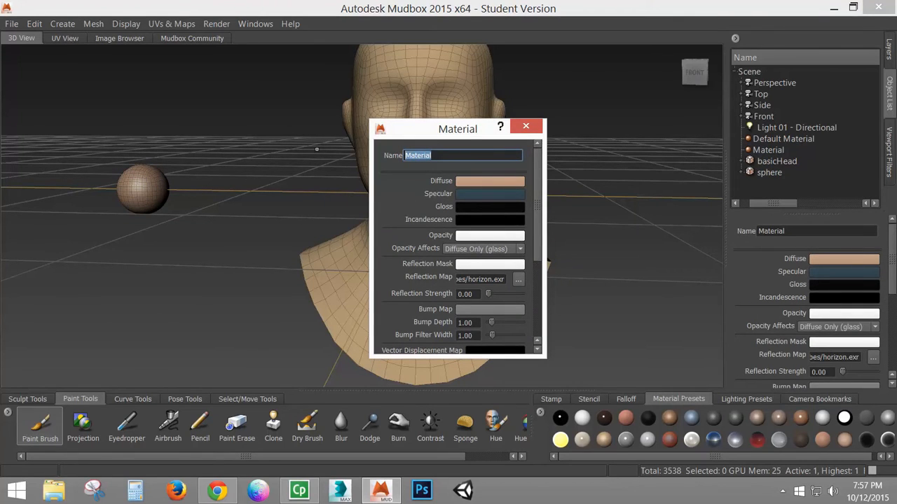
text(Eye)
click(468, 181)
click(678, 292)
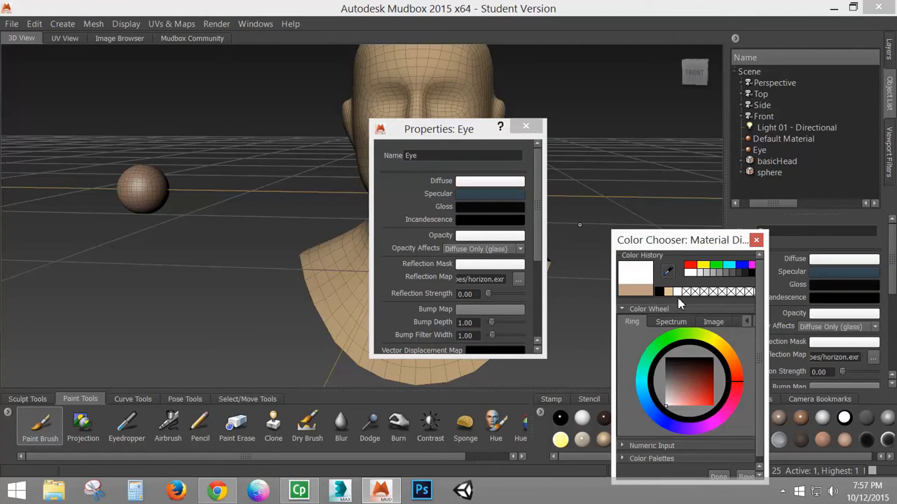
click(718, 477)
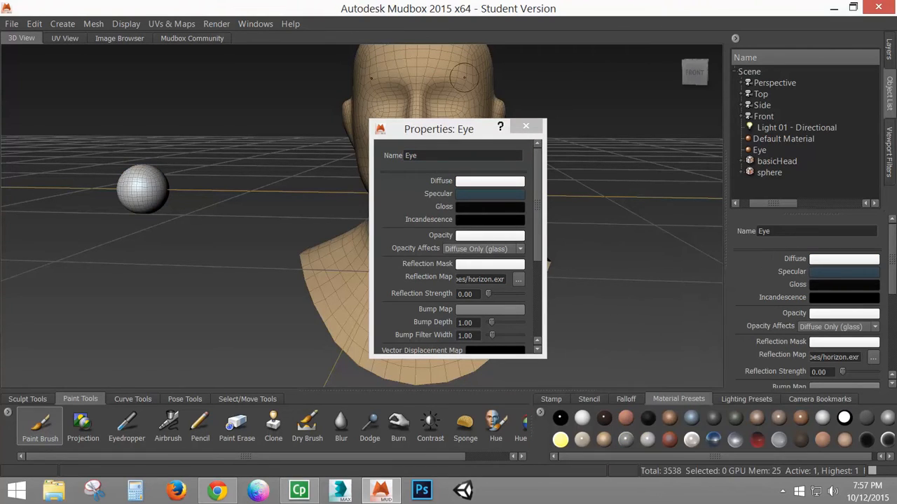
click(526, 127)
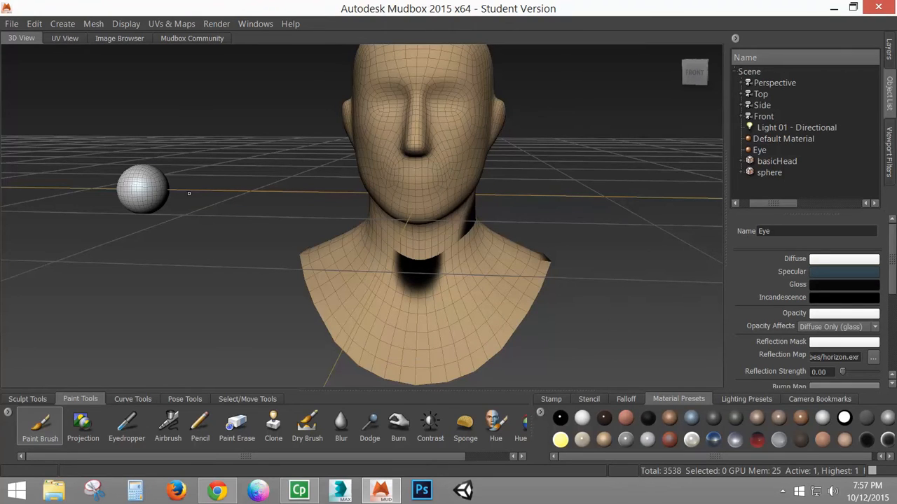
Step: Create the sphere's Diffuse paint layer "Eye_Base_Color" at size 1024 as Targa [8 bit, RGBA] and paint a black pupil on it
click(142, 189)
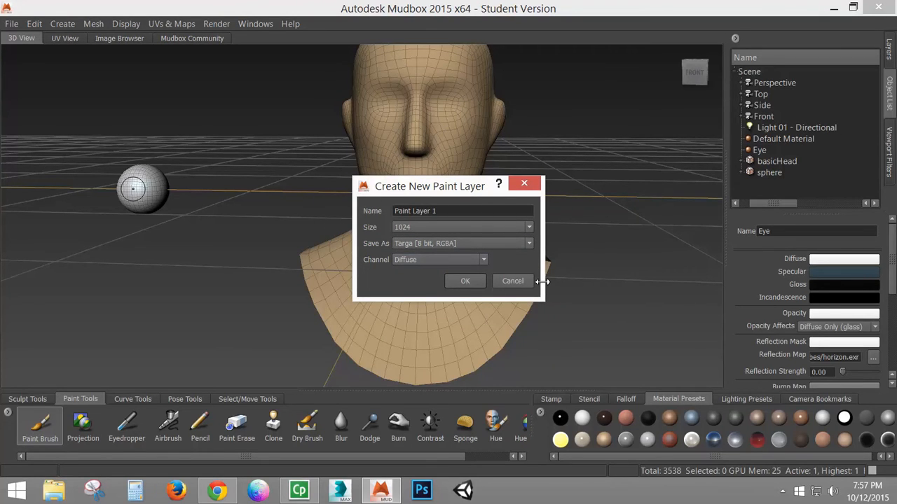
click(508, 283)
click(888, 51)
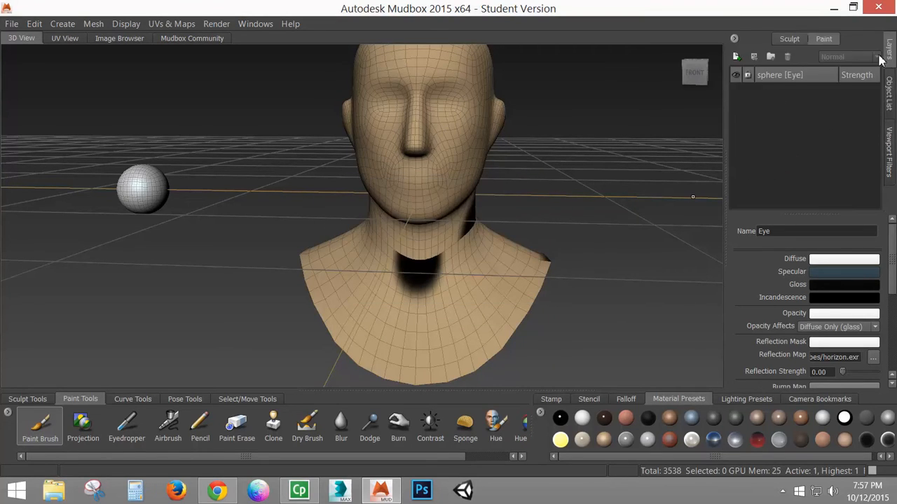
click(737, 57)
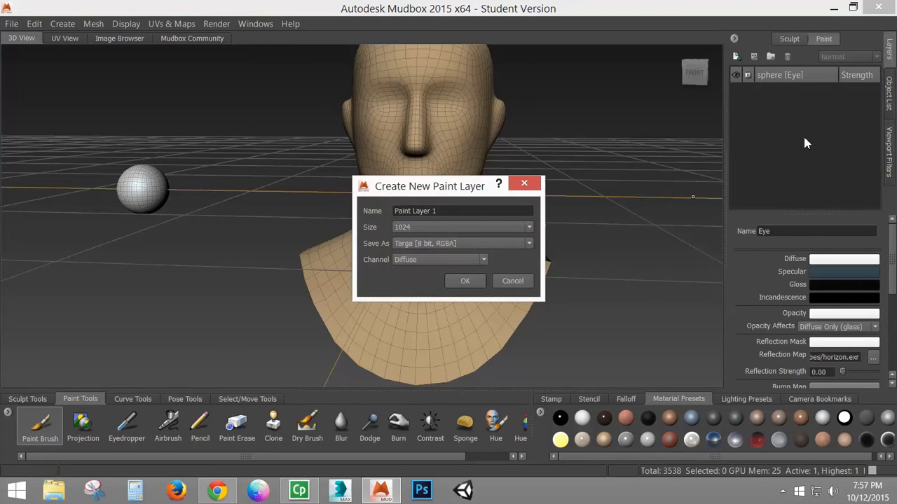
drag(450, 211, 281, 195)
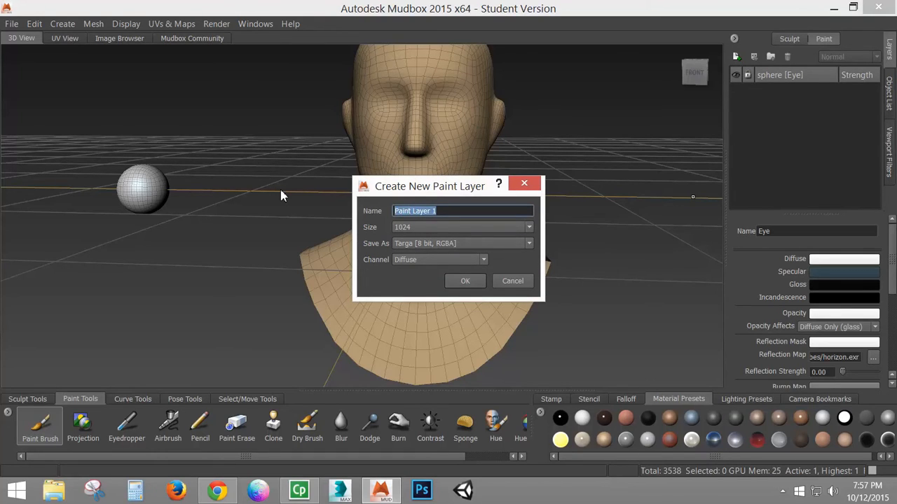
text(Eye_Base_Color)
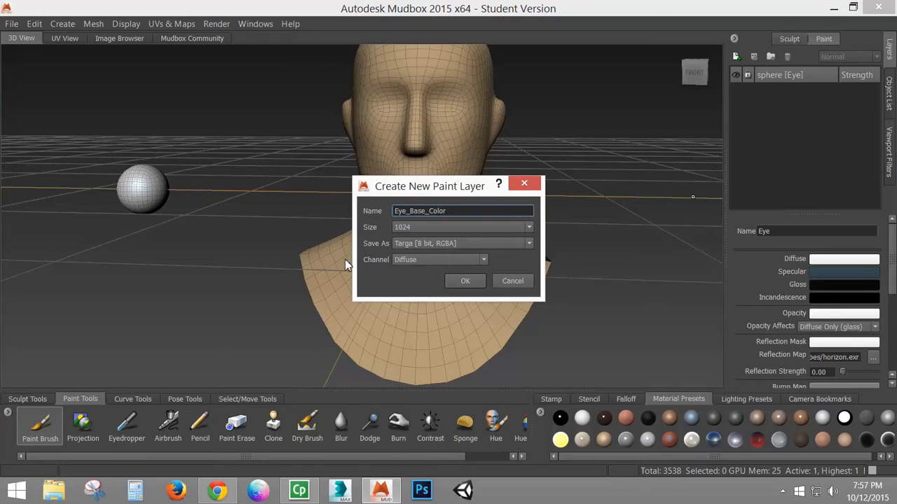
click(464, 281)
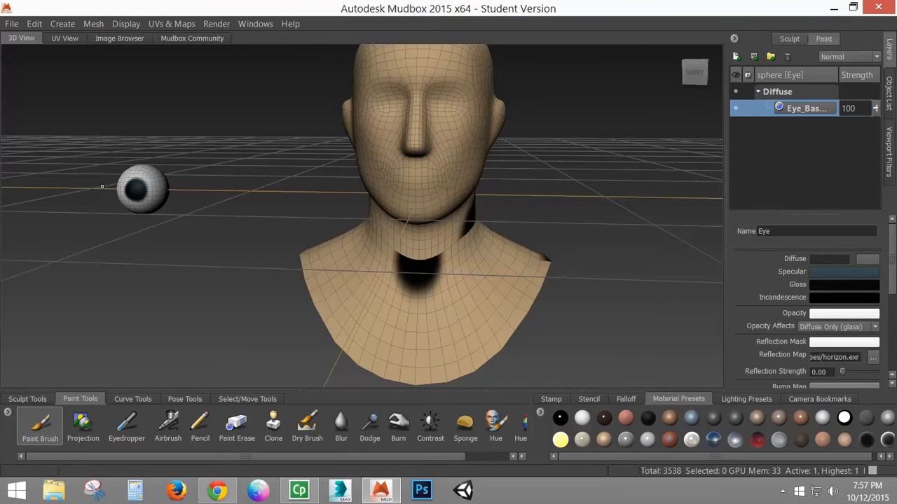
Step: Check the pupil in the sphere's UV layout, paint mirrored black dabs over the head's mouth, and check the head's UV layout
click(60, 38)
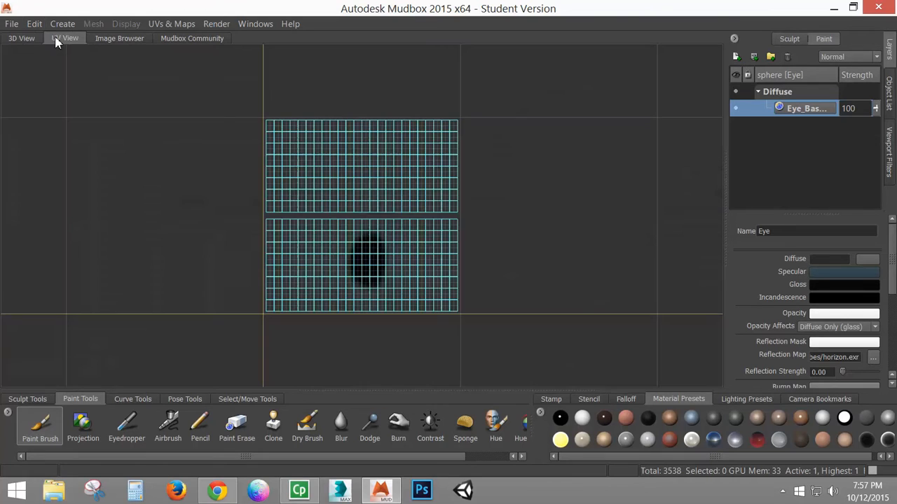
scroll(491, 266, up, 5)
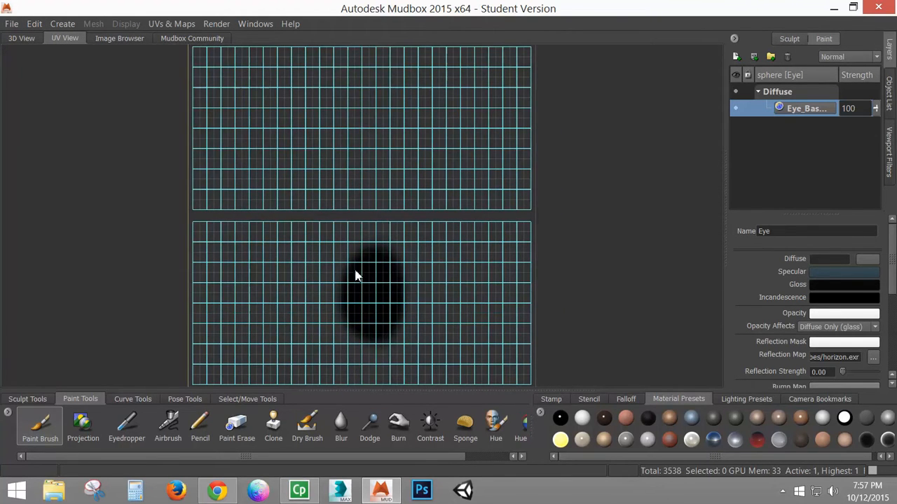
click(21, 39)
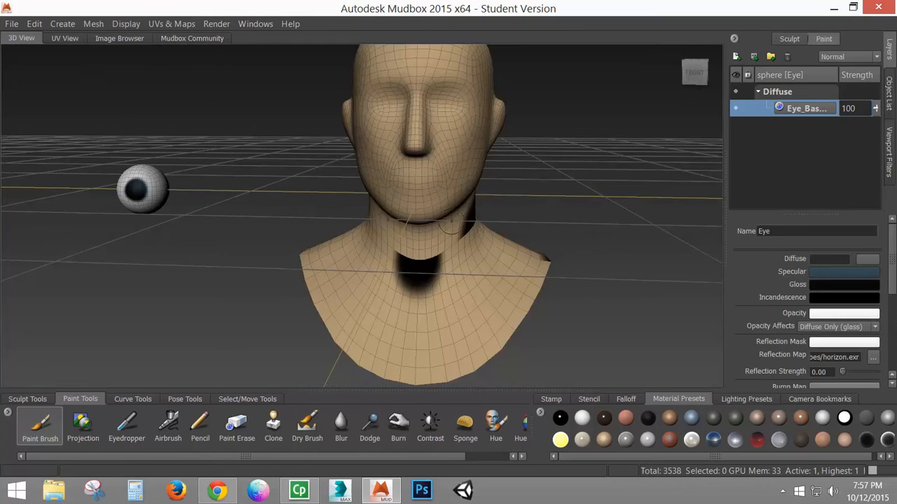
click(64, 39)
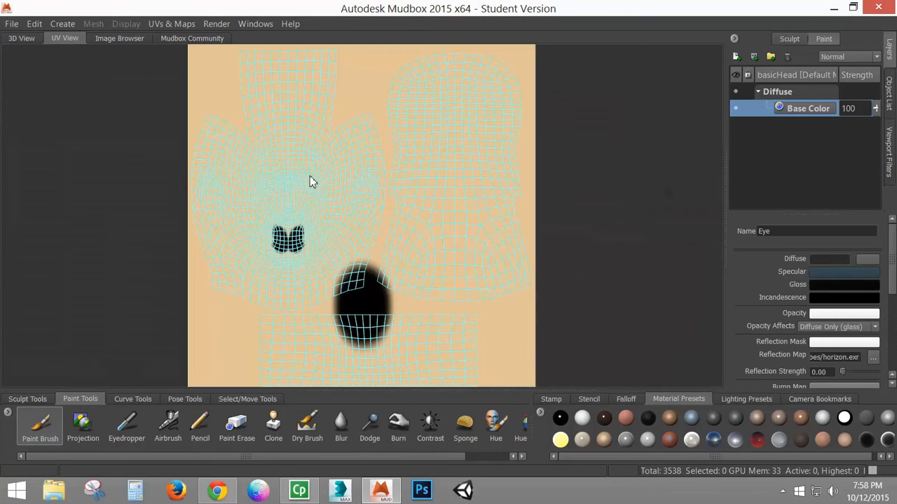
click(22, 38)
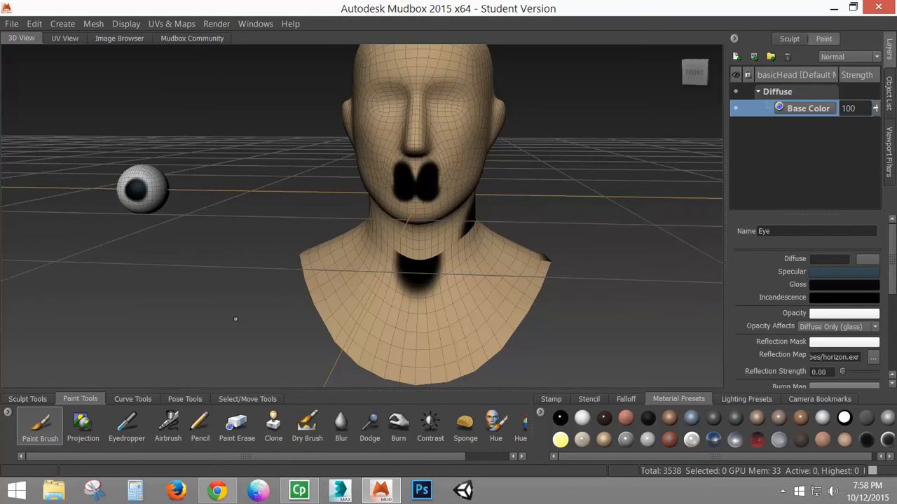
Step: Flood the head's Base Color layer with the skin tone from the color history using the Paint Brush
click(40, 425)
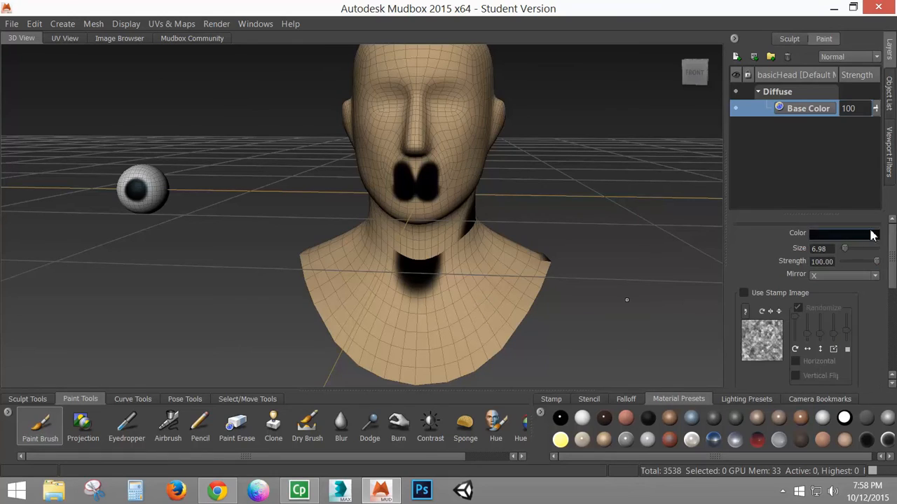
click(832, 236)
click(436, 187)
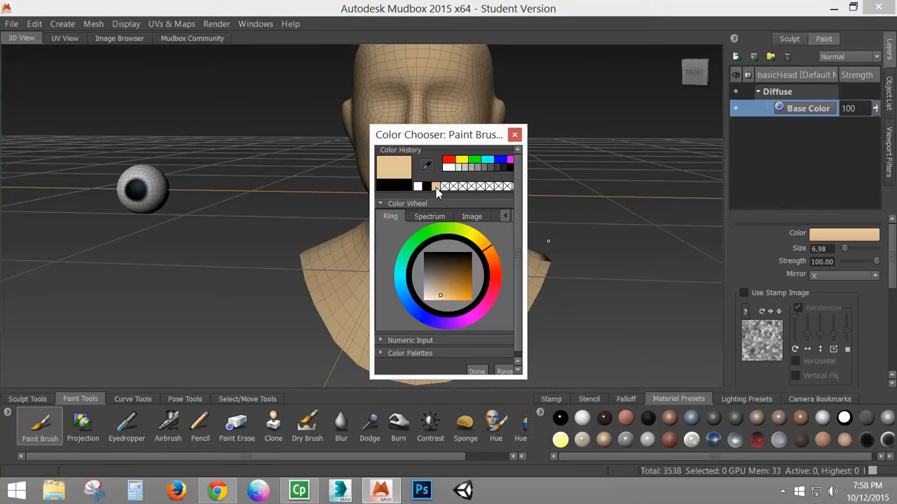
click(478, 372)
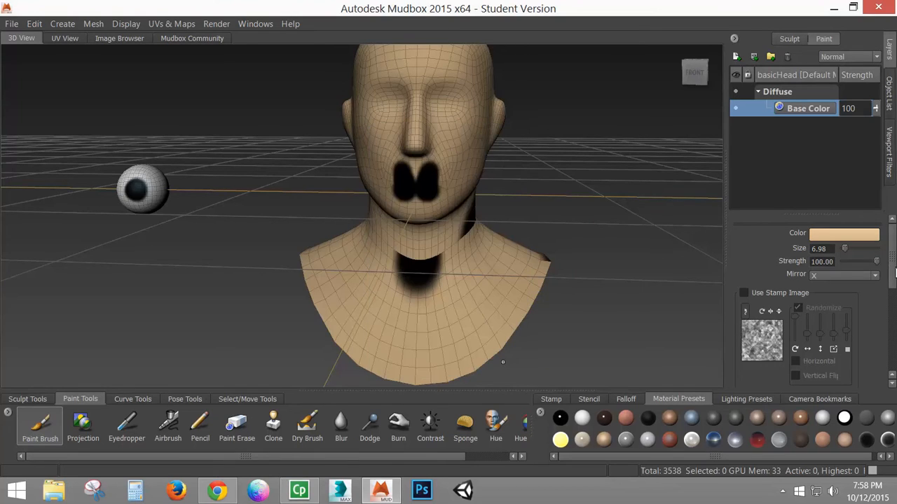
drag(892, 272, 885, 370)
click(805, 313)
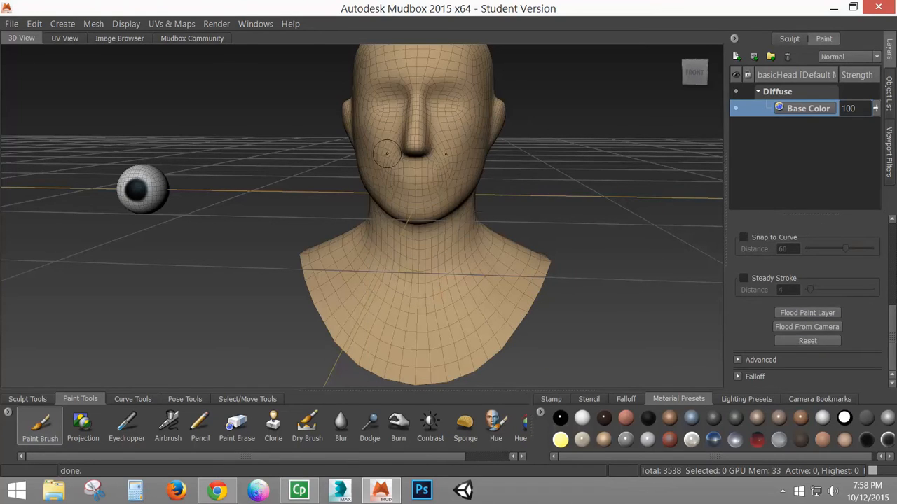
Step: Turn off the wireframe and hide the grid in the 3D view
key(w)
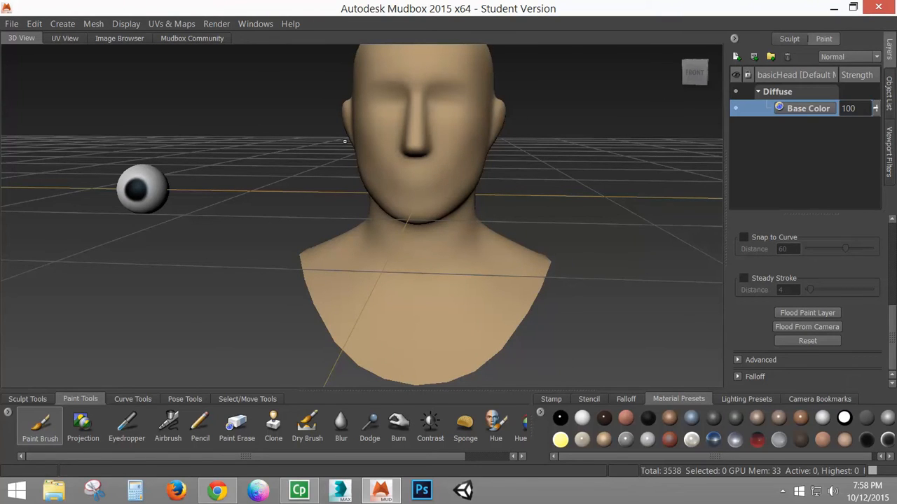
alt+right_drag(383, 162, 347, 162)
alt+middle_drag(347, 162, 370, 176)
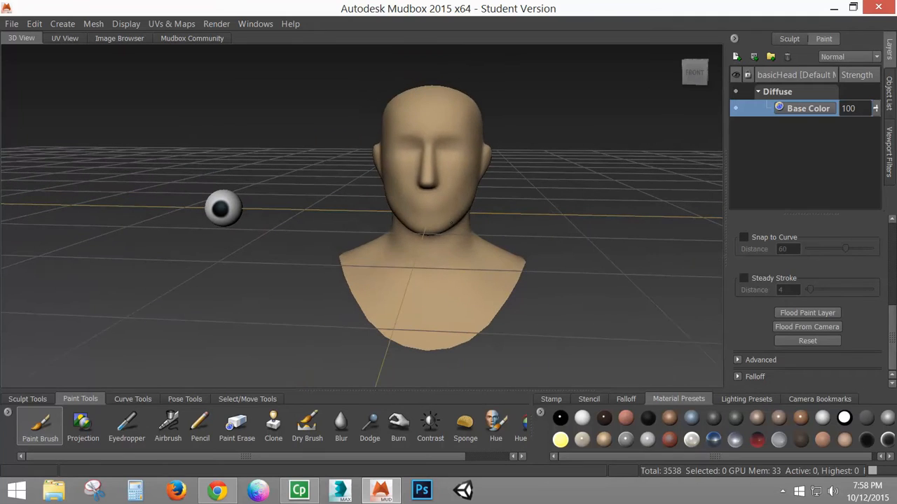
alt+drag(437, 208, 452, 189)
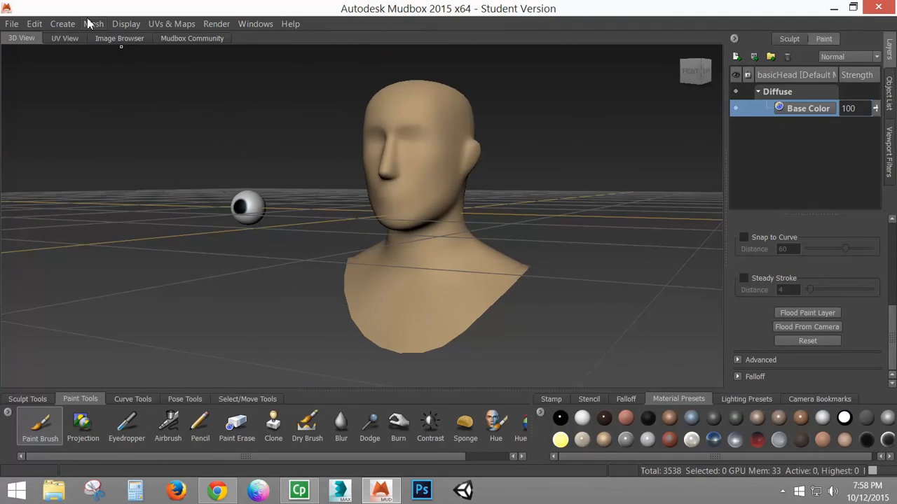
click(125, 25)
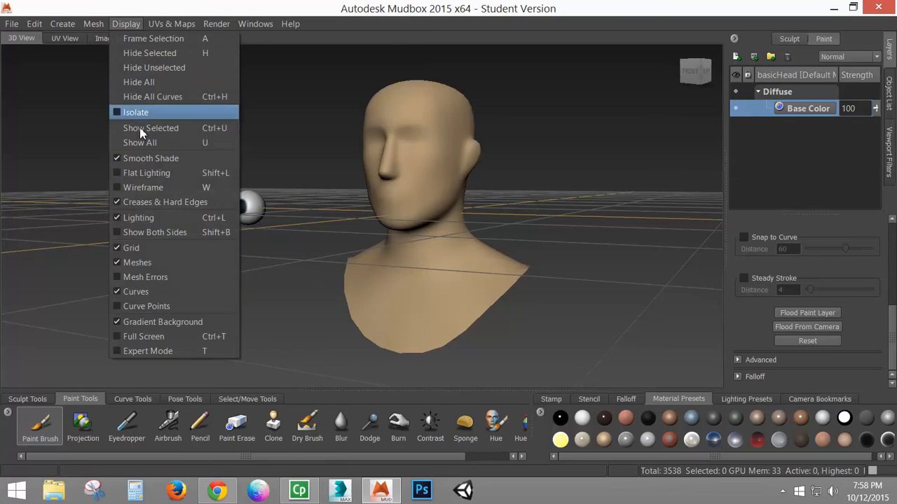
click(145, 247)
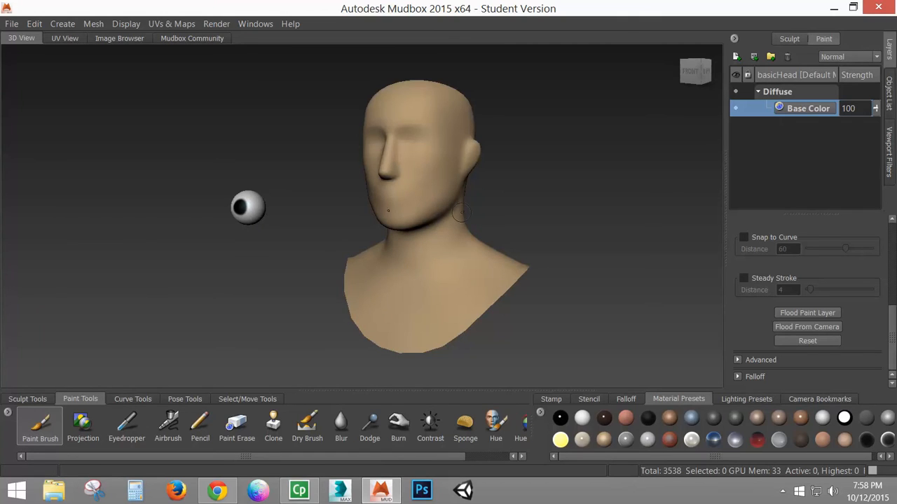
Step: Preview the head and sphere with Flat Lighting and switch back to shaded lighting
click(127, 24)
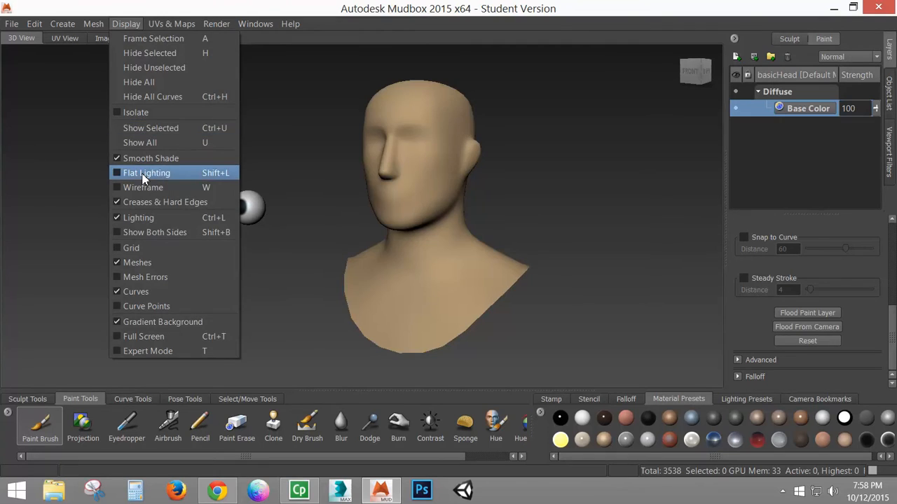
click(144, 175)
mouse_move(414, 229)
alt+mouse_down()
mouse_move(515, 232)
mouse_move(554, 269)
mouse_move(461, 240)
mouse_move(533, 238)
mouse_move(435, 228)
mouse_move(435, 203)
alt+mouse_up()
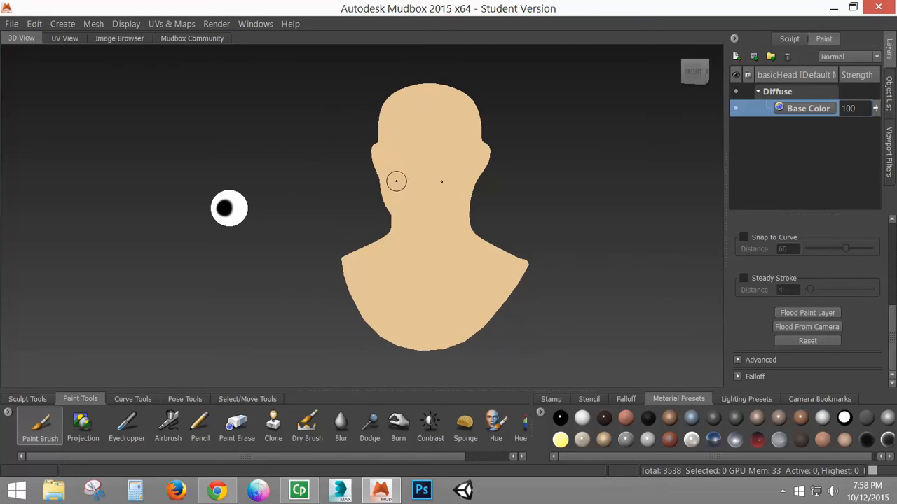
click(126, 24)
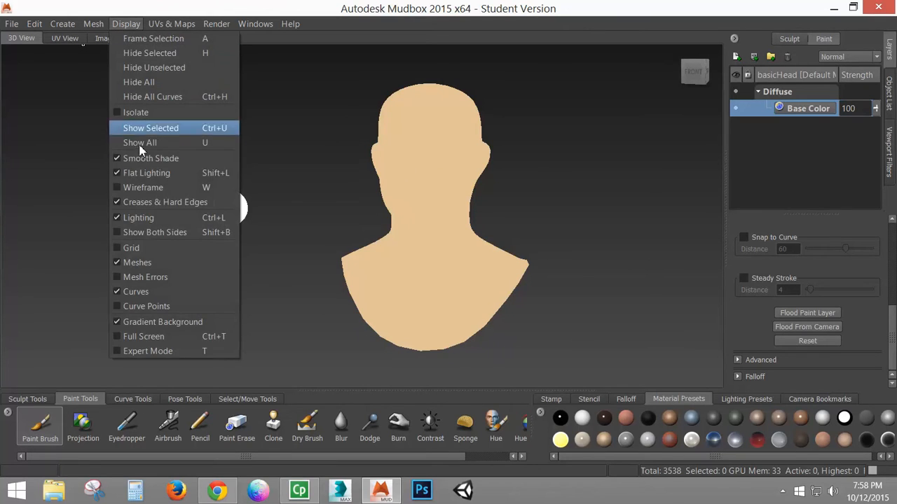
click(147, 174)
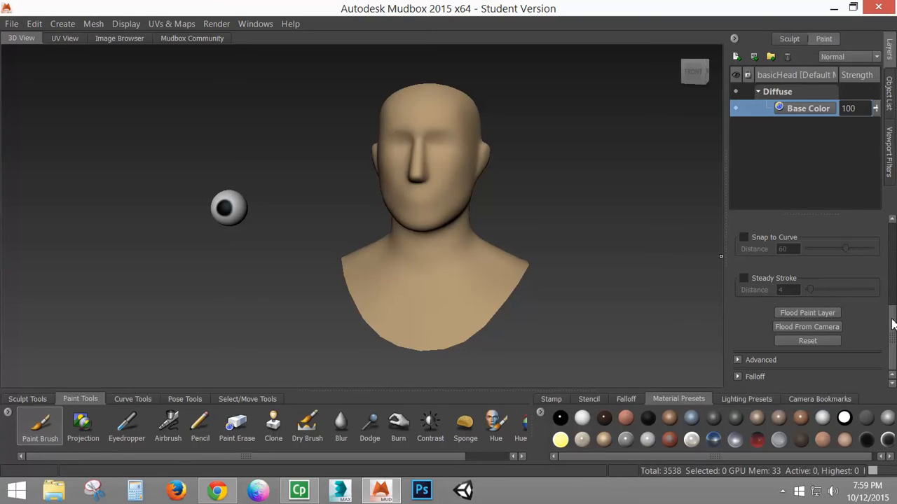
Step: Set the Paint Brush color to black and paint mirrored eyebrows on the head
scroll(893, 325, up, 5)
click(844, 234)
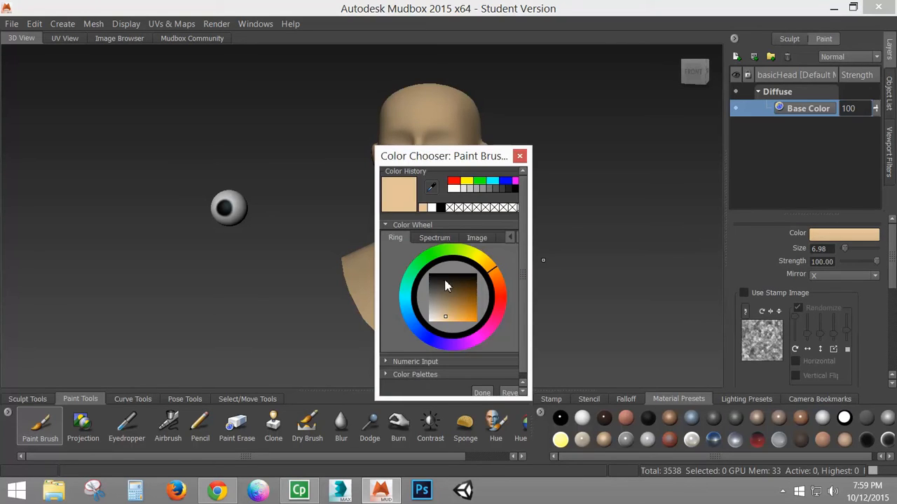
click(429, 274)
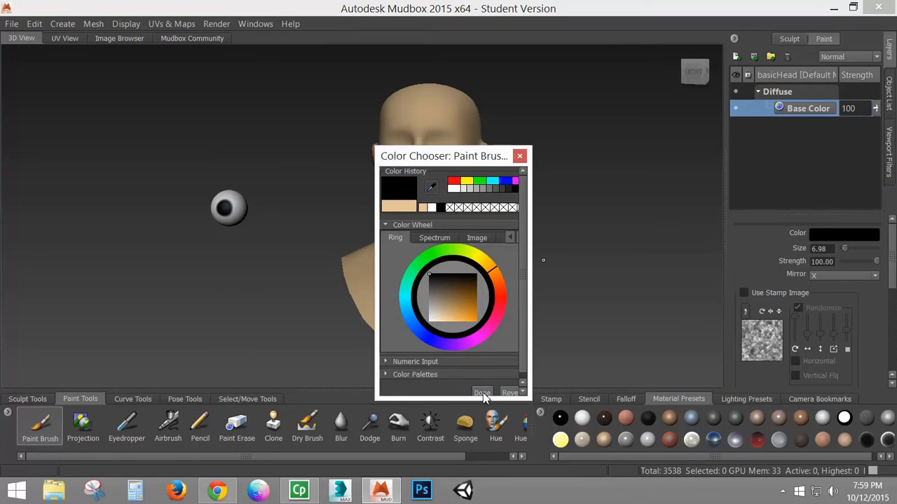
click(483, 394)
drag(410, 128, 390, 131)
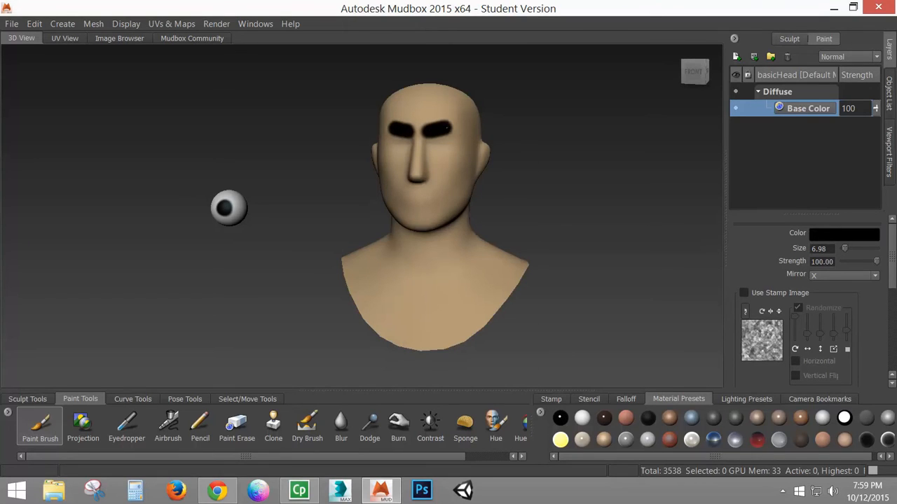
drag(447, 128, 456, 134)
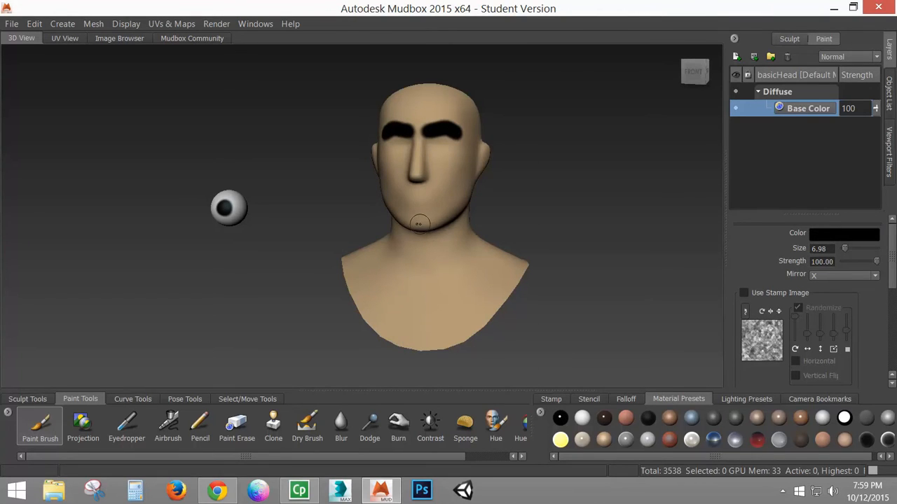
Step: Paint a mirrored black beard along the jaw, a mouth and eye dots, reducing the brush size to 2.70 for finer features
mouse_move(418, 223)
mouse_down()
mouse_move(448, 210)
mouse_move(471, 170)
mouse_move(443, 172)
mouse_up()
click(426, 148)
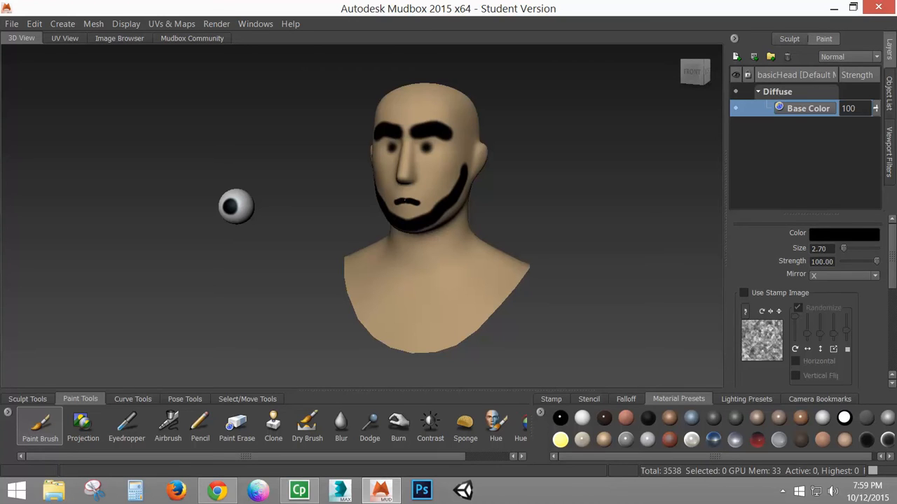
alt+drag(517, 199, 459, 207)
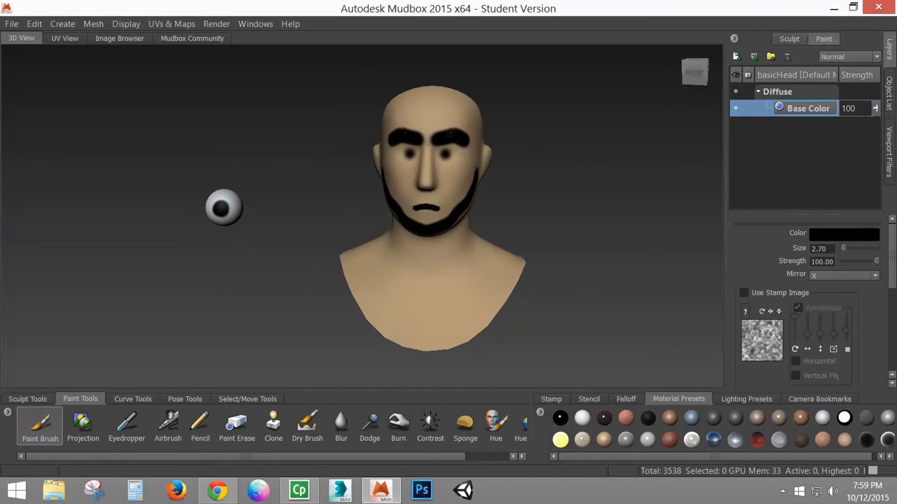
click(439, 164)
Step: Rename the Default Material as "Head"
click(889, 94)
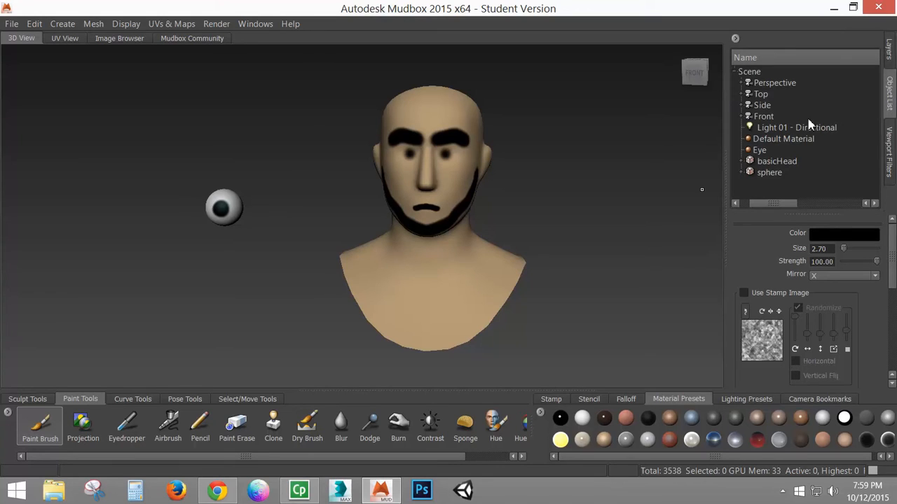
click(764, 140)
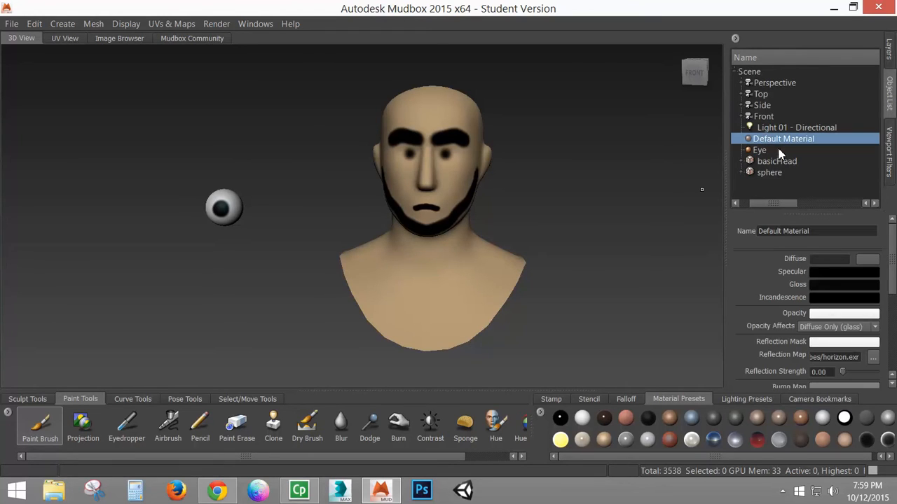
double_click(820, 235)
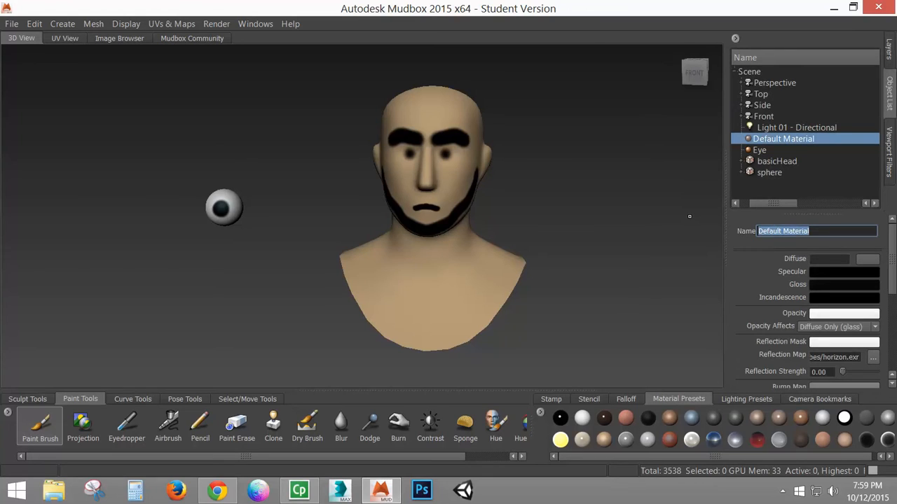
text(Head)
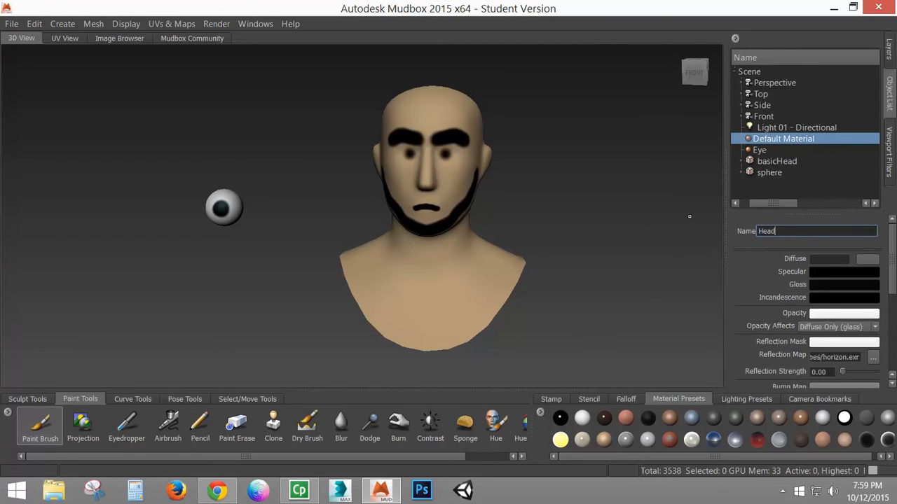
key(Return)
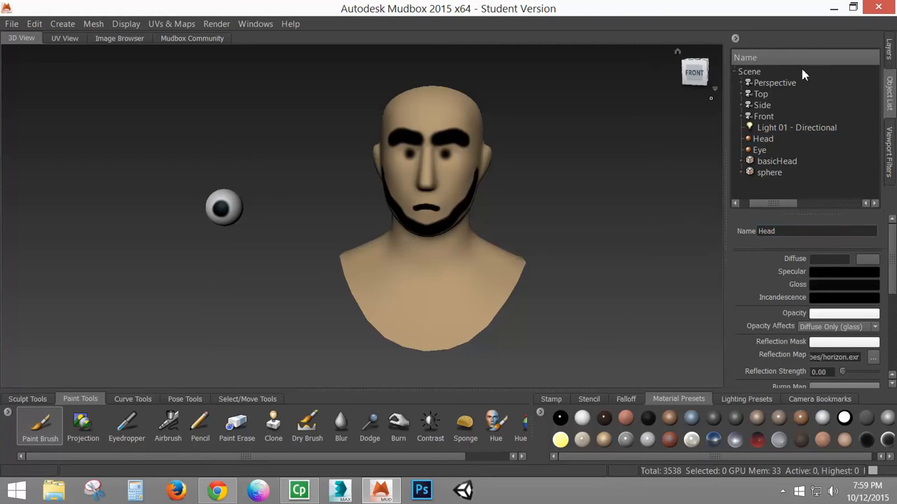
Step: Try the dark red material preset on the sphere's Eye material and replace it with the shiny white preset
click(889, 51)
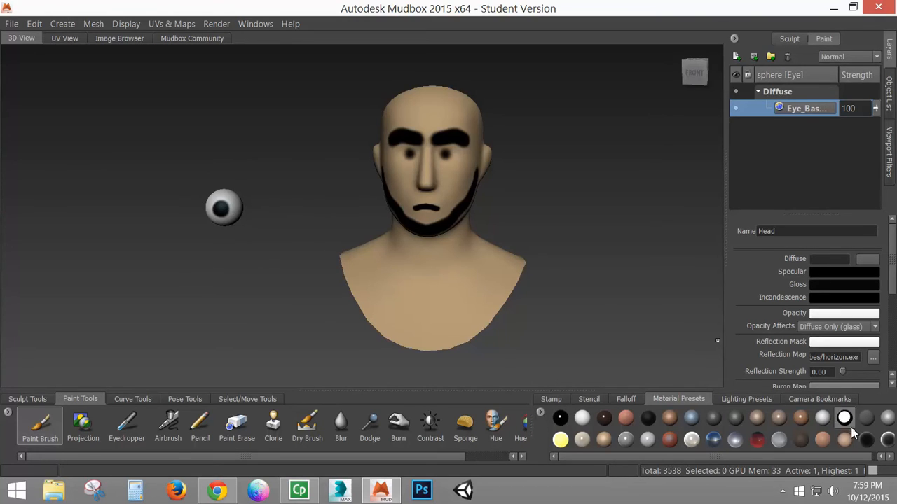
click(758, 440)
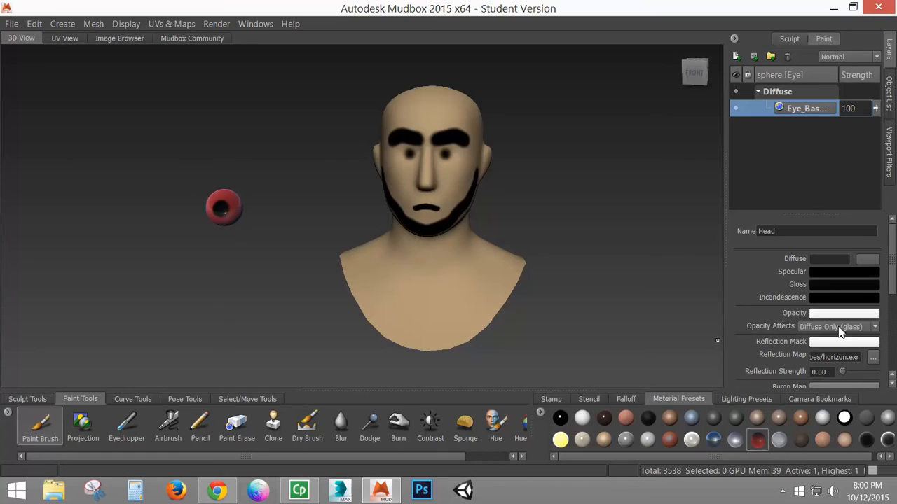
click(889, 94)
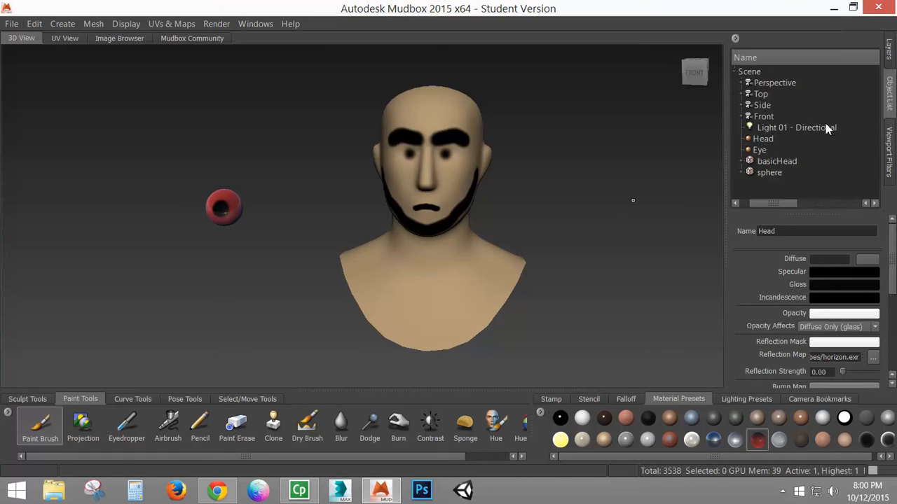
click(760, 150)
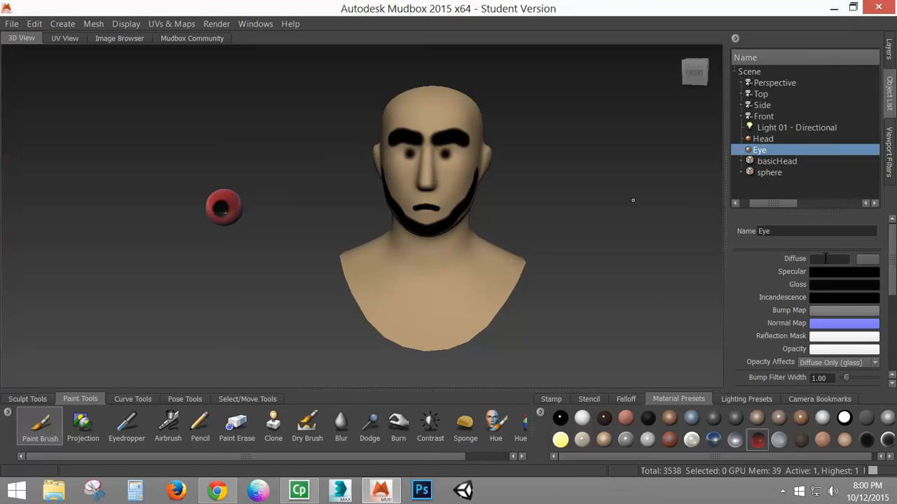
click(867, 259)
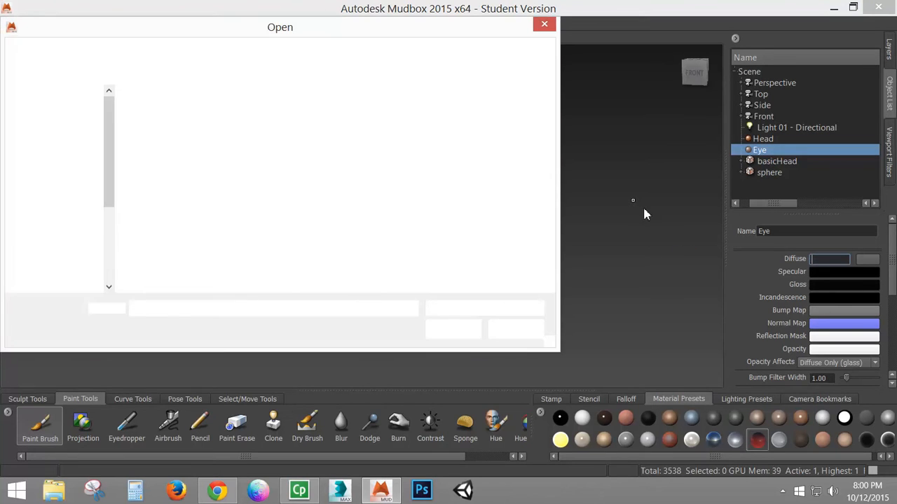
click(545, 26)
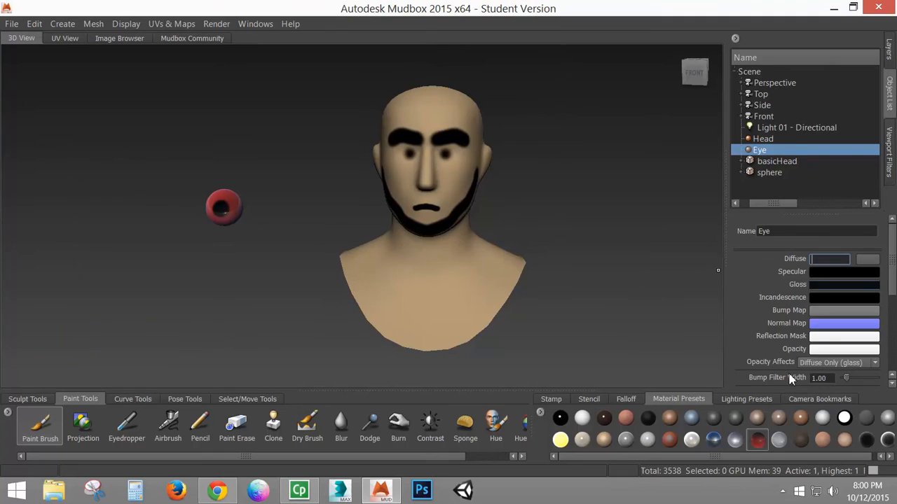
click(822, 418)
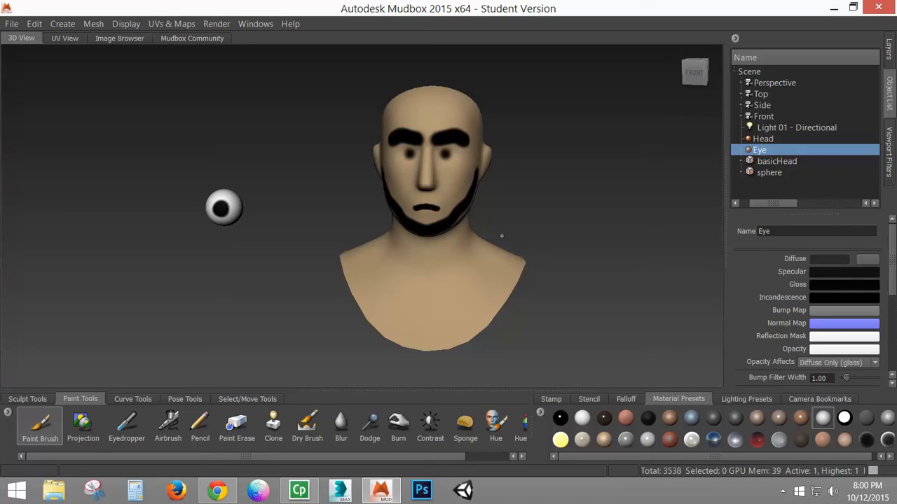
Step: Create a new paint layer named "Specular Base" on the sphere's Eye material in the Specular channel, size 1024
click(888, 51)
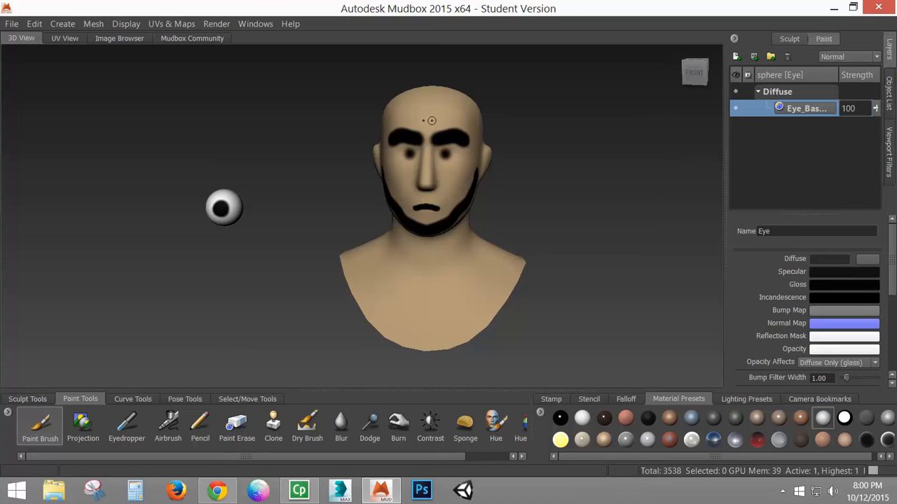
alt+middle_drag(238, 210, 352, 216)
alt+drag(352, 215, 392, 210)
alt+right_drag(341, 197, 354, 339)
alt+drag(353, 339, 586, 138)
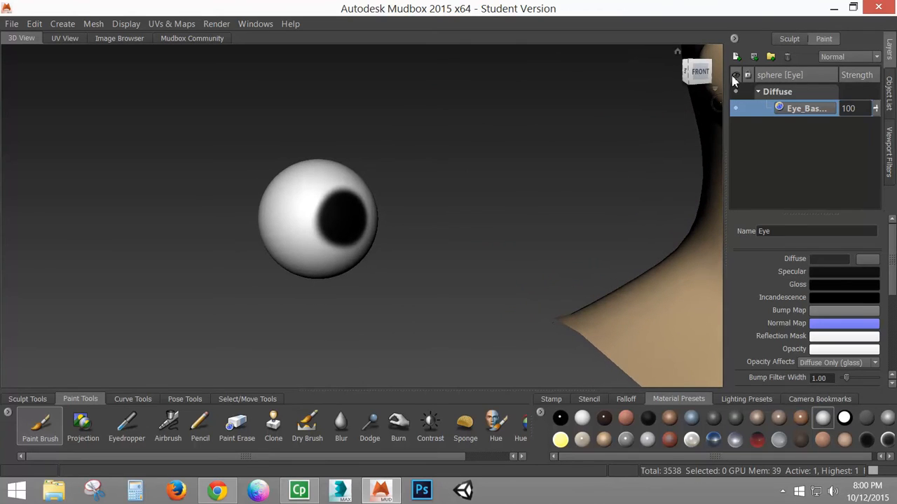
click(737, 56)
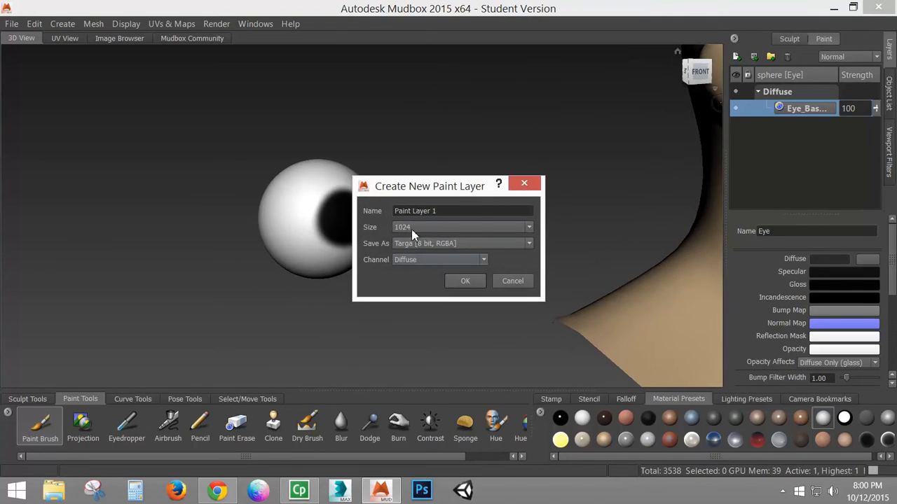
click(430, 260)
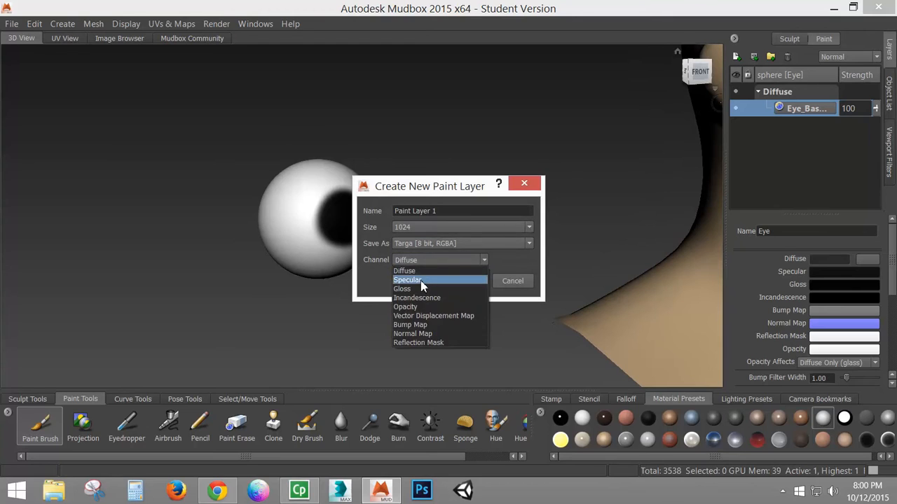
click(422, 280)
drag(446, 212, 297, 216)
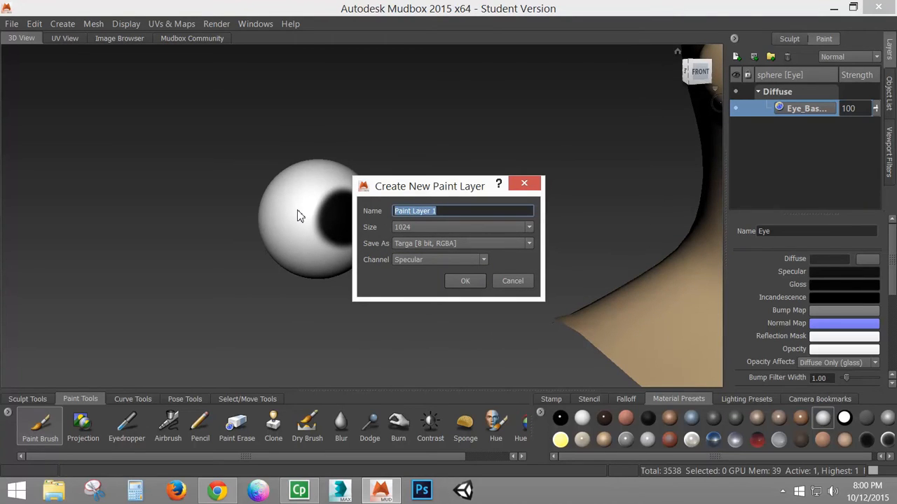
text(SpecularBase)
click(422, 211)
click(465, 281)
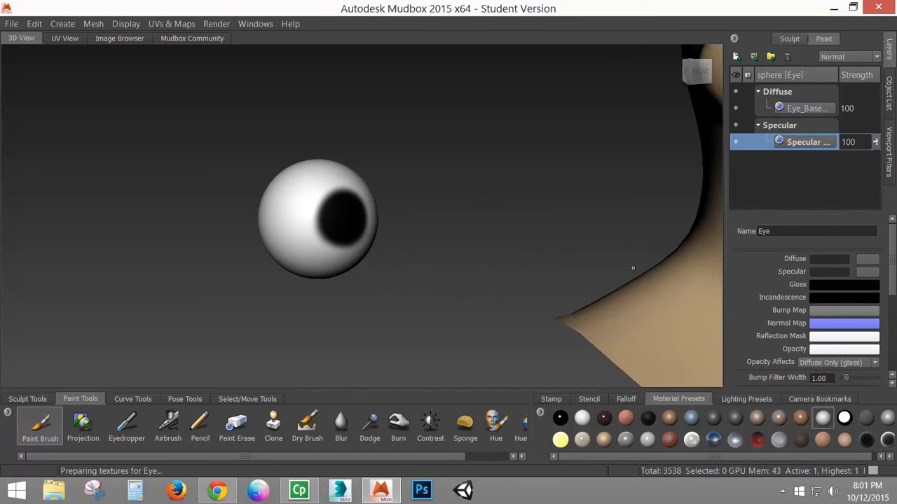
Step: Set the Paint Brush color to white and flood the active paint layer
click(39, 423)
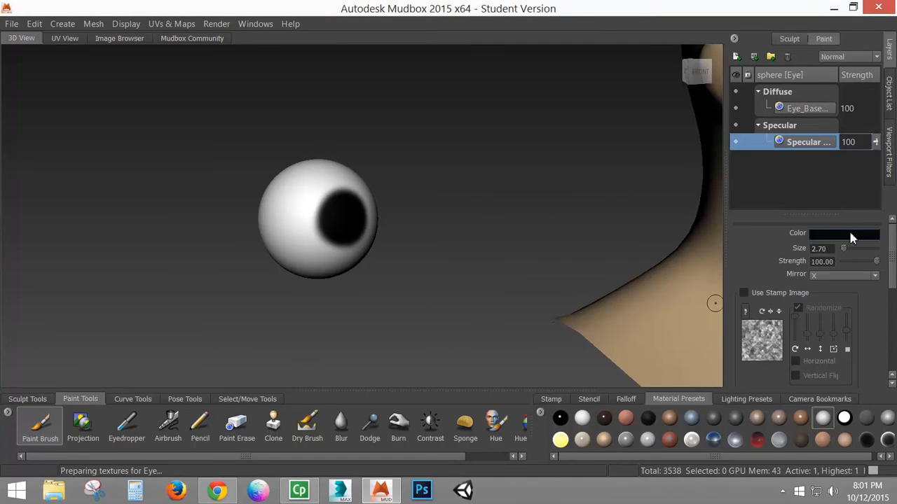
mouse_move(892, 276)
mouse_down()
mouse_move(893, 286)
mouse_move(892, 275)
mouse_up()
click(848, 238)
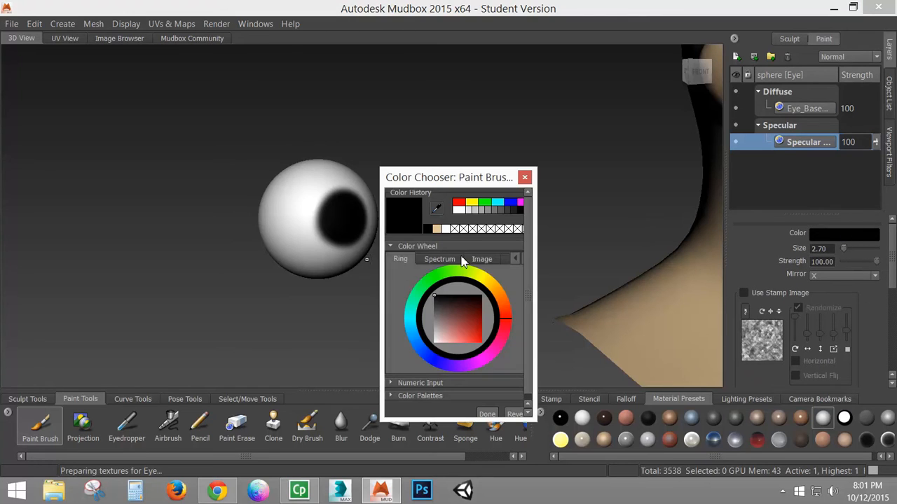
click(447, 229)
click(487, 414)
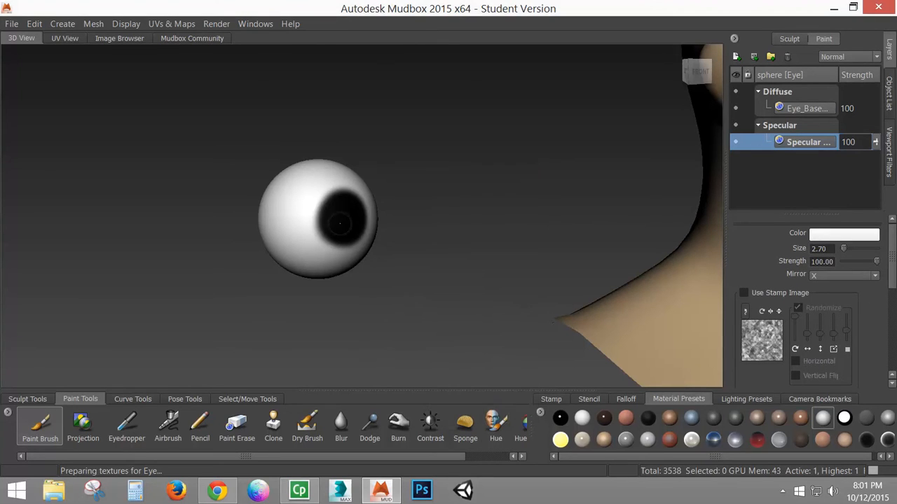
drag(891, 250, 889, 305)
click(813, 313)
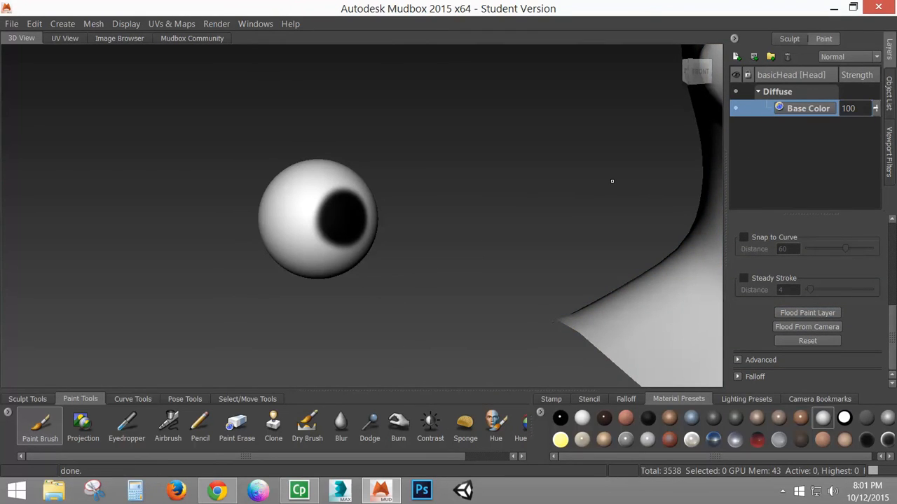
Step: Try to flood the sphere's Specular layer with white, then reactivate the sphere's layers
alt+right_drag(591, 211, 562, 190)
alt+middle_drag(561, 190, 390, 186)
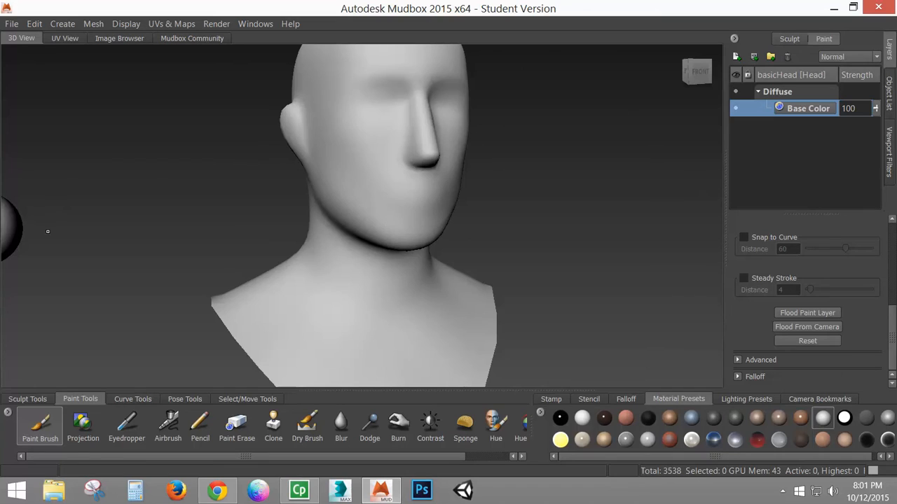
alt+middle_drag(49, 232, 219, 233)
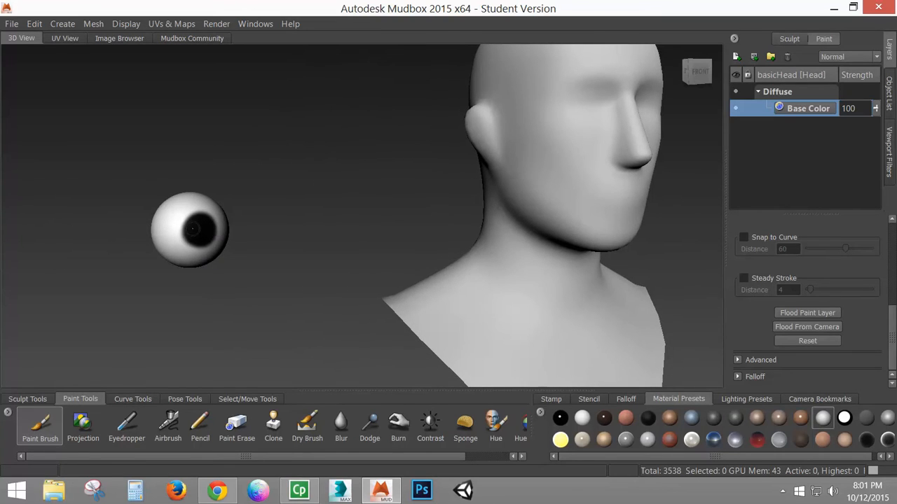
click(218, 231)
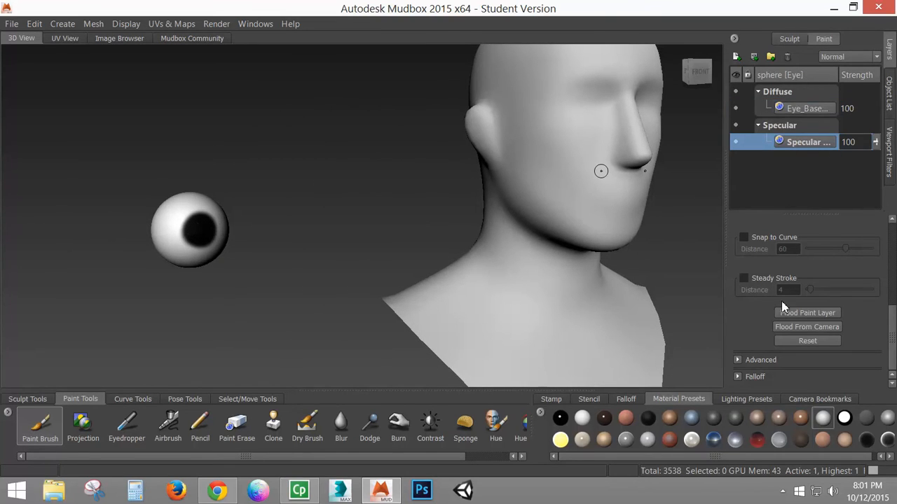
click(820, 320)
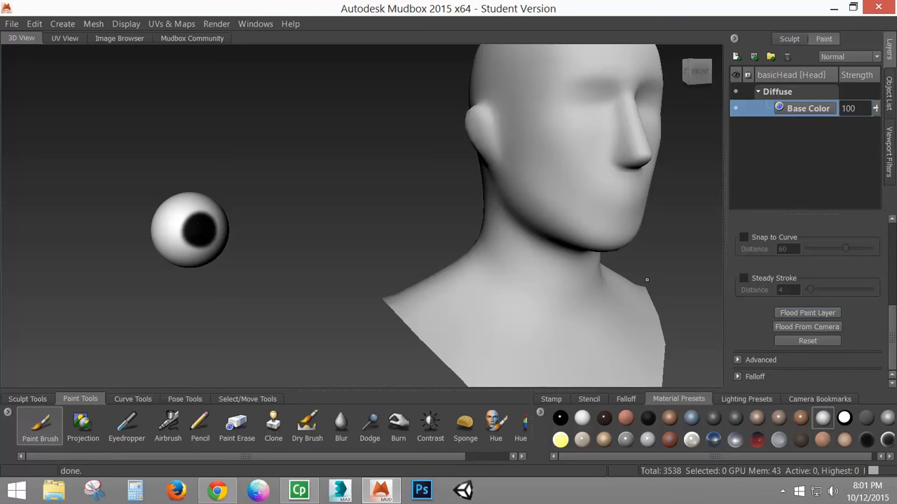
click(191, 223)
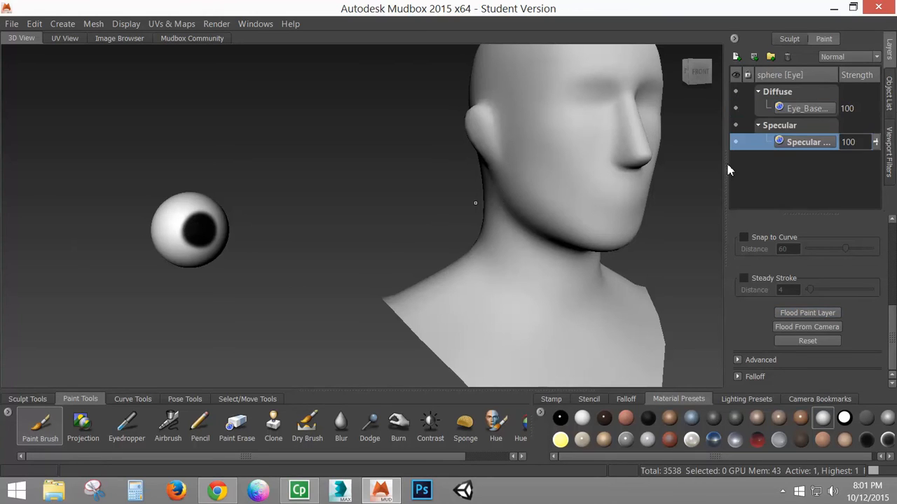
Step: Hide the basicHead mesh, make the sphere's paint layers active and clear the sphere's selection
click(890, 90)
drag(778, 204, 764, 197)
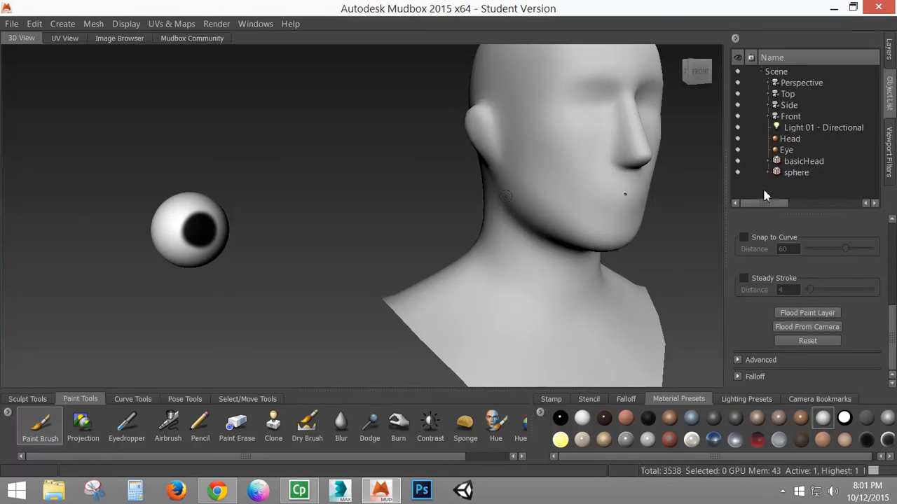
click(737, 161)
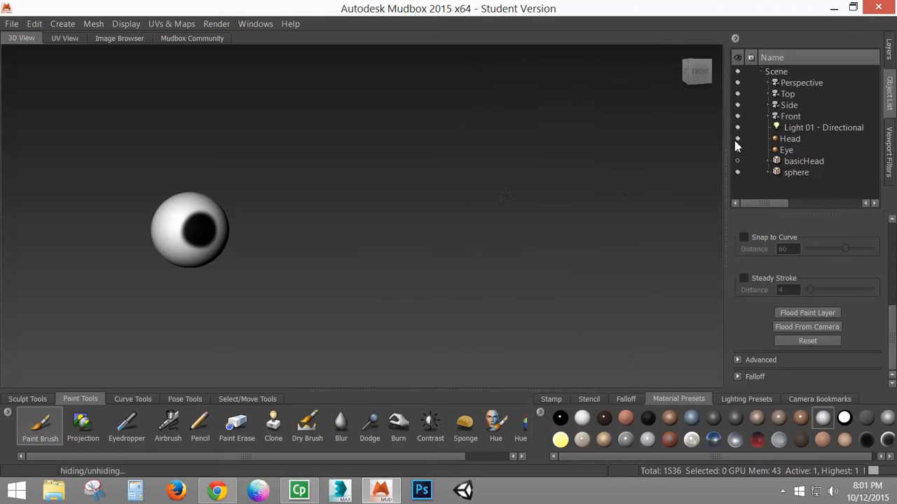
click(796, 174)
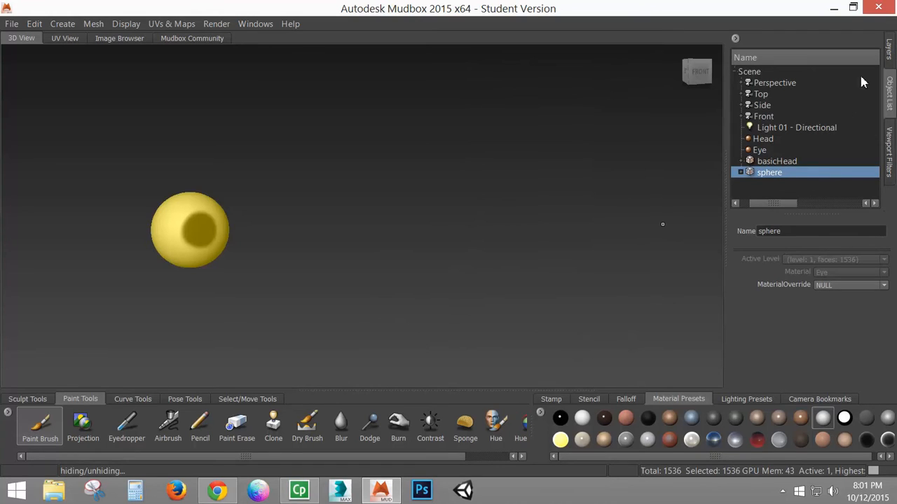
click(888, 54)
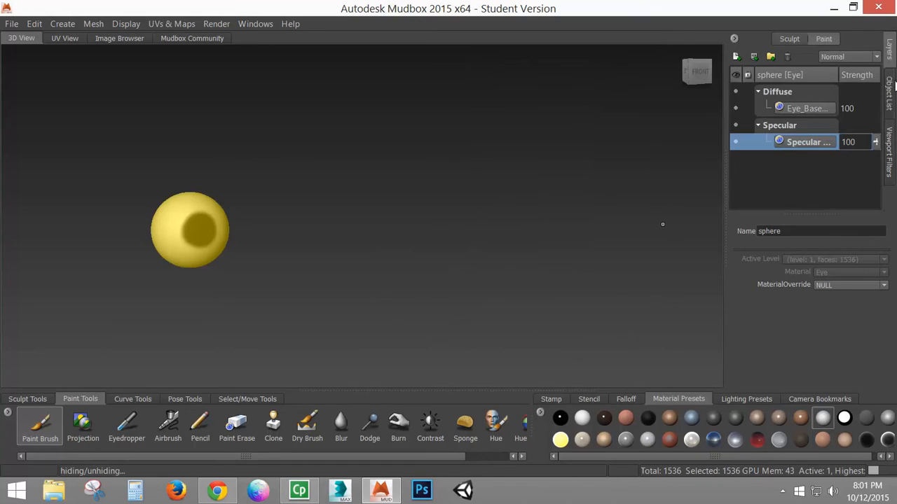
click(887, 98)
click(839, 193)
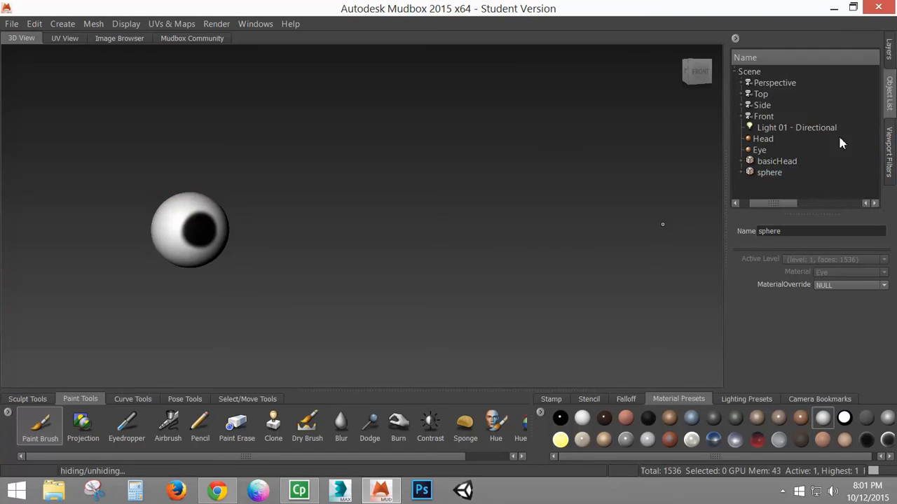
click(888, 54)
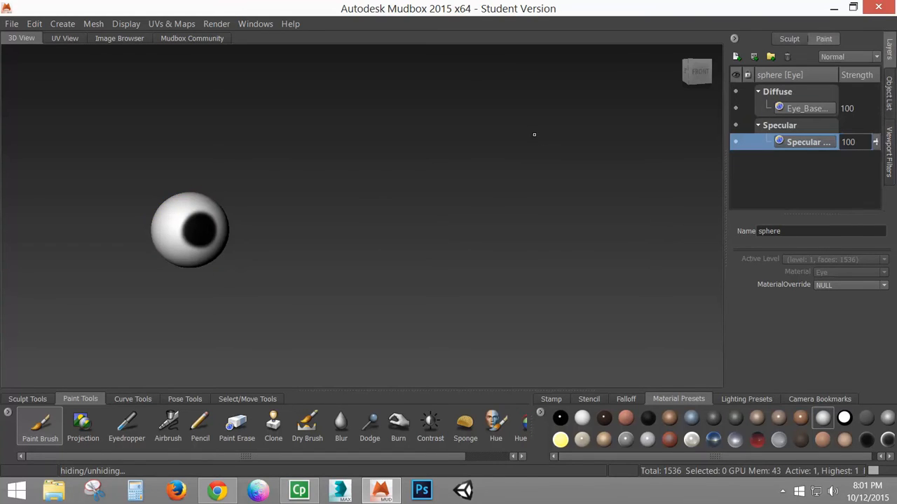
Step: Flood the sphere's Specular paint layer with white using the Paint Brush
alt+middle_drag(207, 265, 386, 269)
alt+right_drag(318, 244, 490, 257)
alt+middle_drag(491, 256, 489, 249)
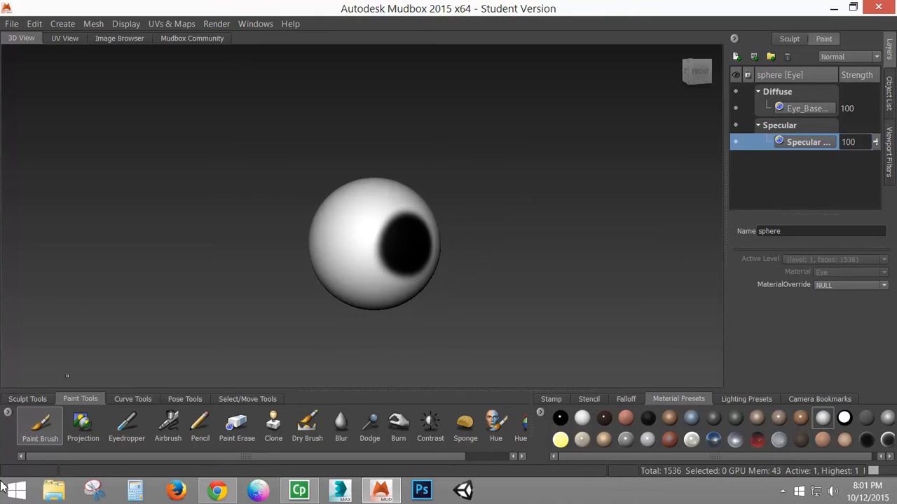
click(42, 425)
drag(894, 241, 895, 316)
click(814, 333)
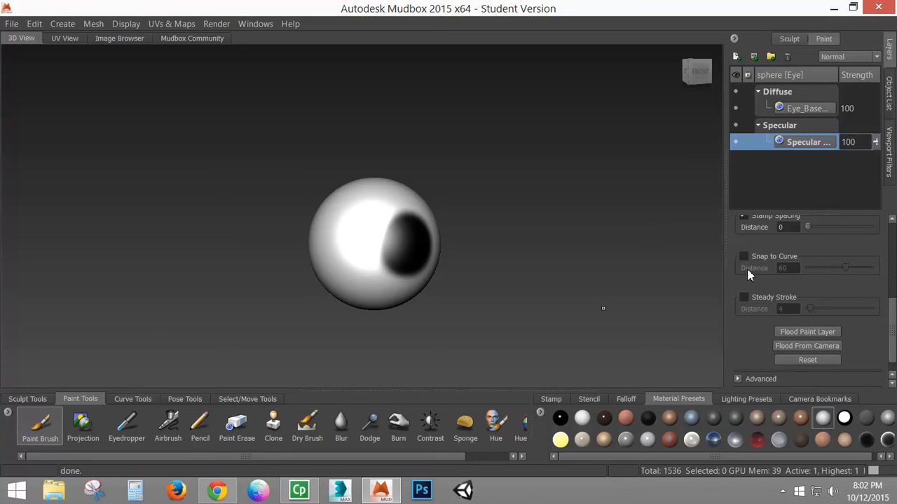
Step: Set the Paint Brush color to black and paint over part of the eye's highlight beside the pupil on the Specular layer
drag(891, 302, 892, 223)
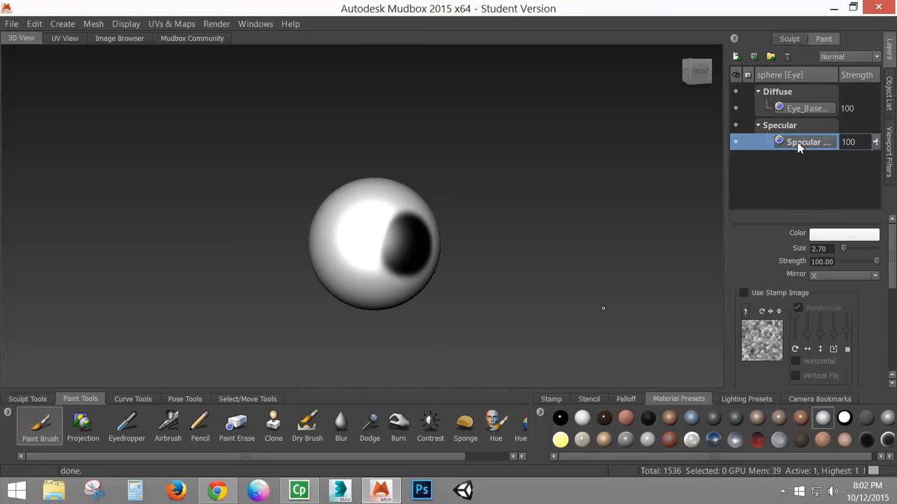
click(844, 234)
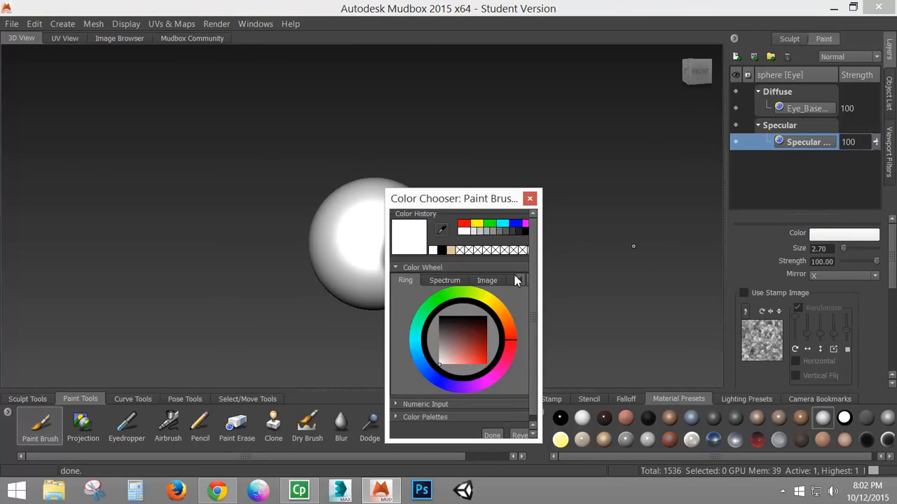
click(441, 251)
click(492, 435)
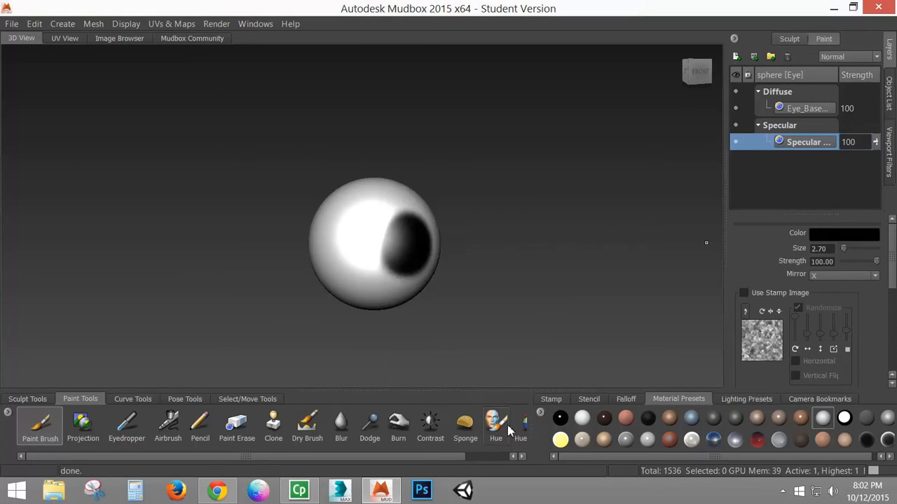
mouse_move(381, 229)
mouse_down()
mouse_move(384, 244)
mouse_move(367, 222)
mouse_move(368, 214)
mouse_move(389, 224)
mouse_move(379, 221)
mouse_up()
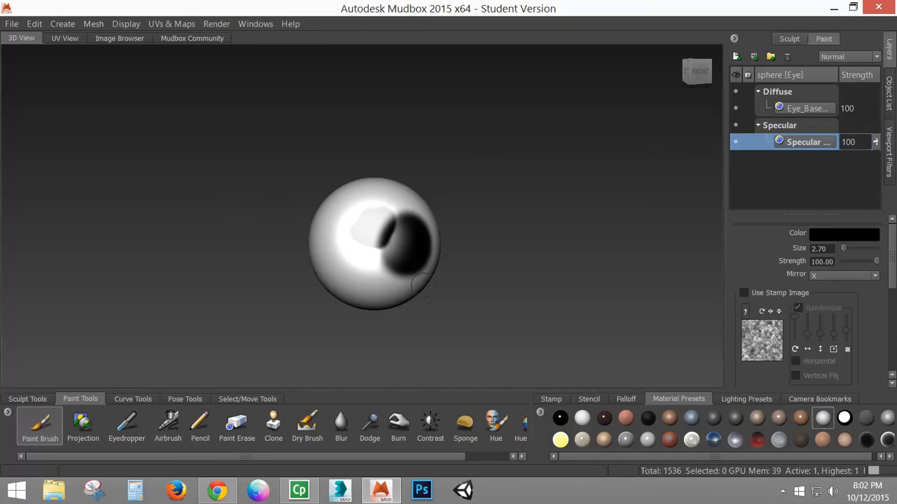
alt+drag(426, 231, 421, 293)
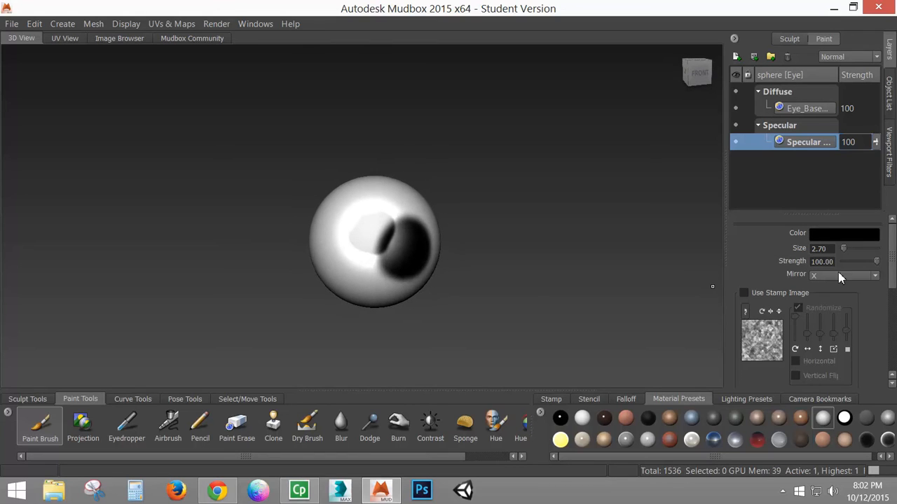
Step: Keep black as the Paint Brush color and flood the sphere's Specular layer with it
click(844, 234)
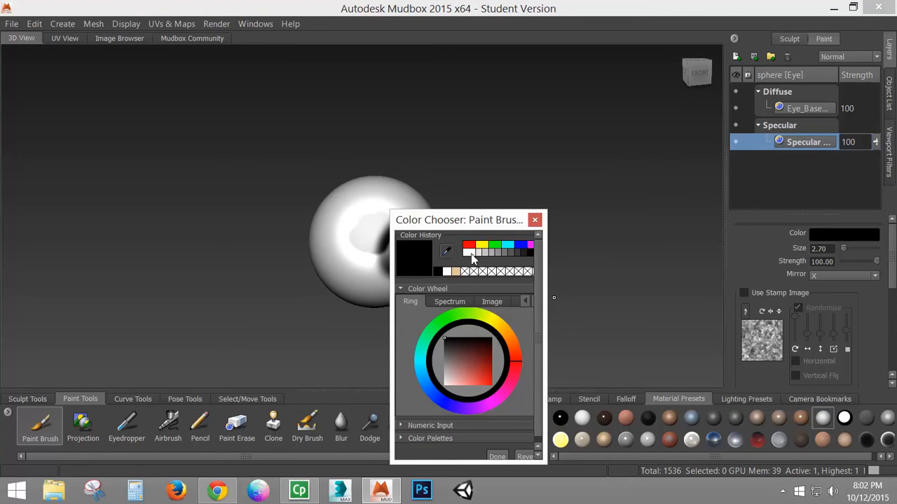
click(456, 273)
click(447, 272)
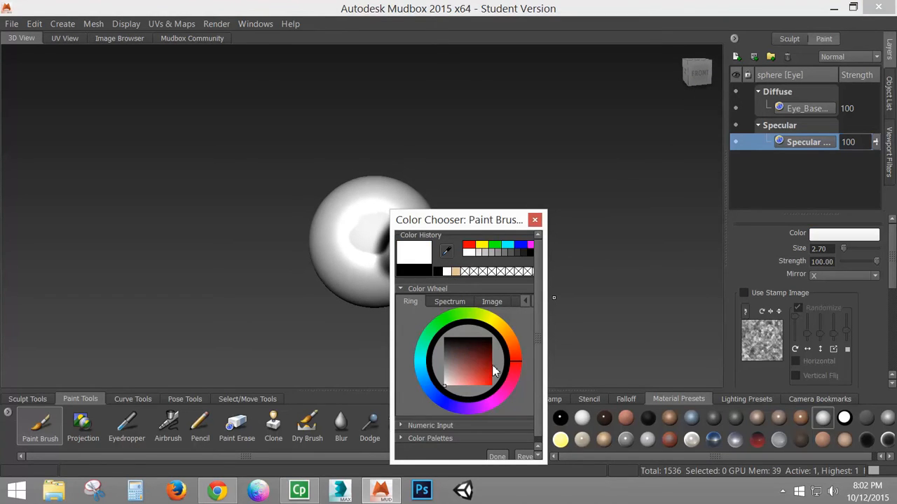
click(414, 272)
click(499, 456)
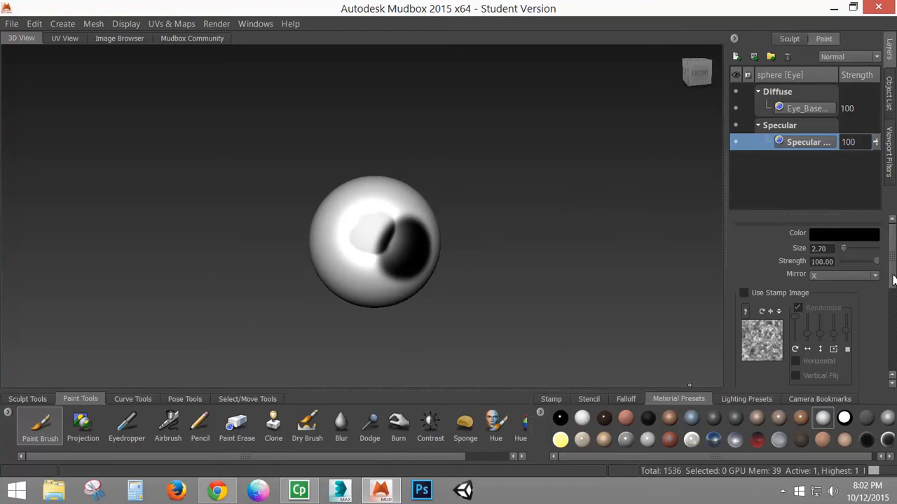
drag(892, 281, 893, 376)
click(801, 314)
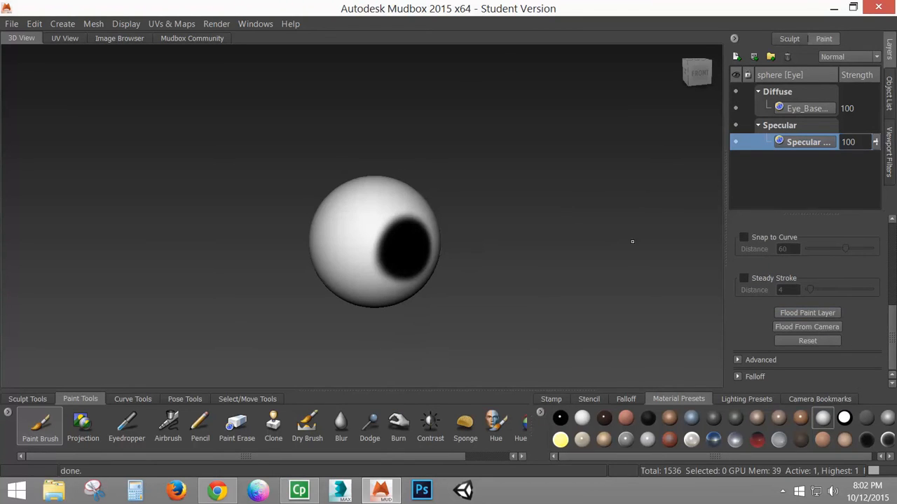
Step: Set the Paint Brush color to dark gray
drag(894, 322, 892, 224)
click(852, 235)
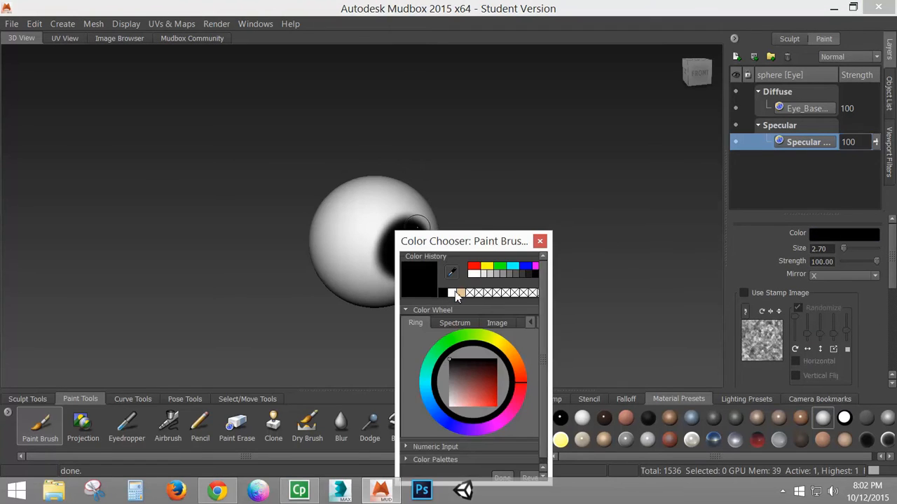
click(522, 277)
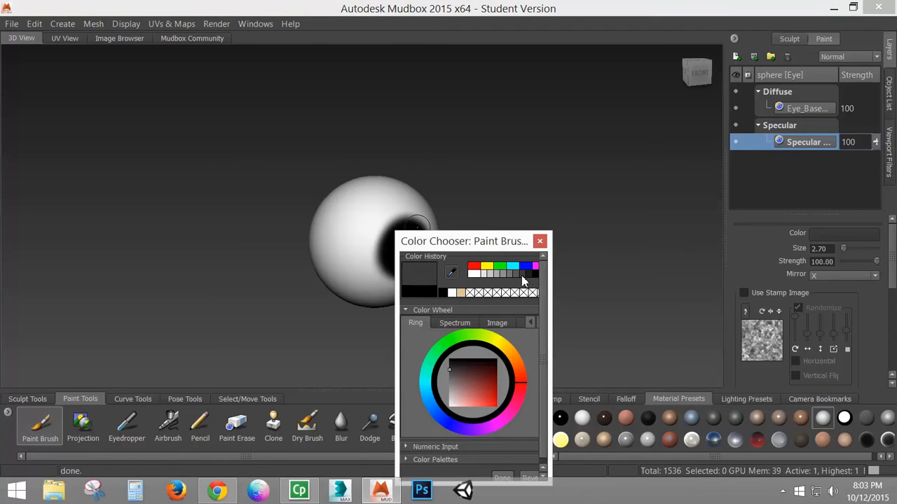
click(503, 478)
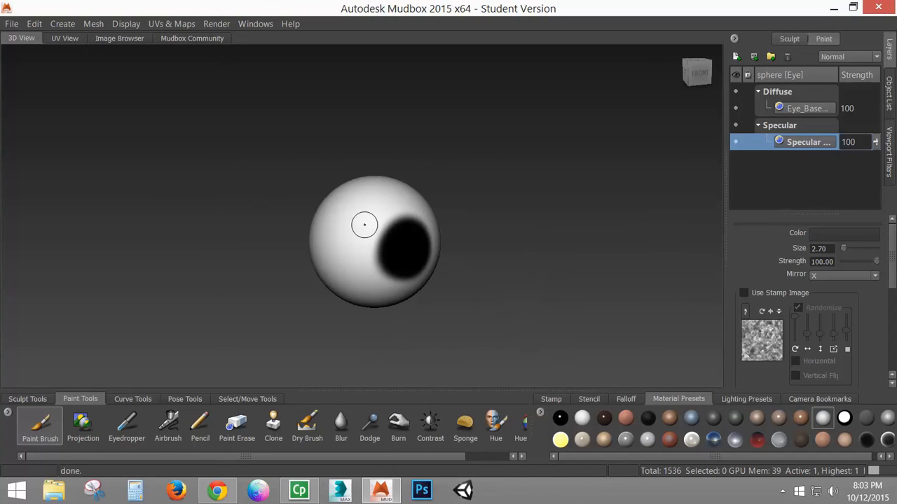
alt+drag(353, 220, 393, 238)
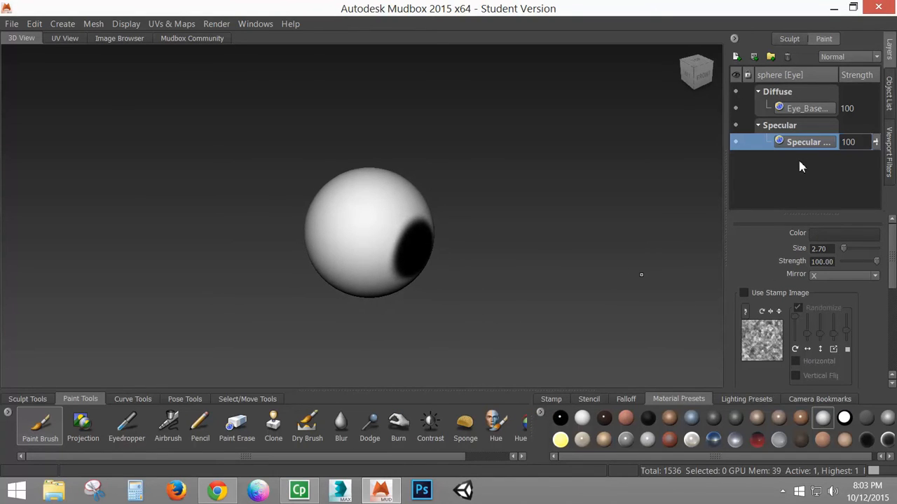
Step: Set the Paint Brush color to medium gray and flood the sphere's diffuse Eye_Base layer with it
click(803, 108)
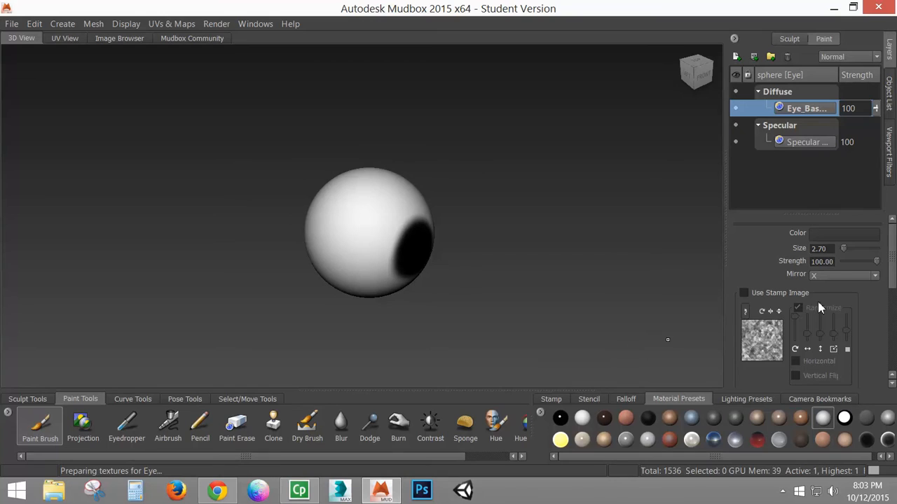
click(869, 236)
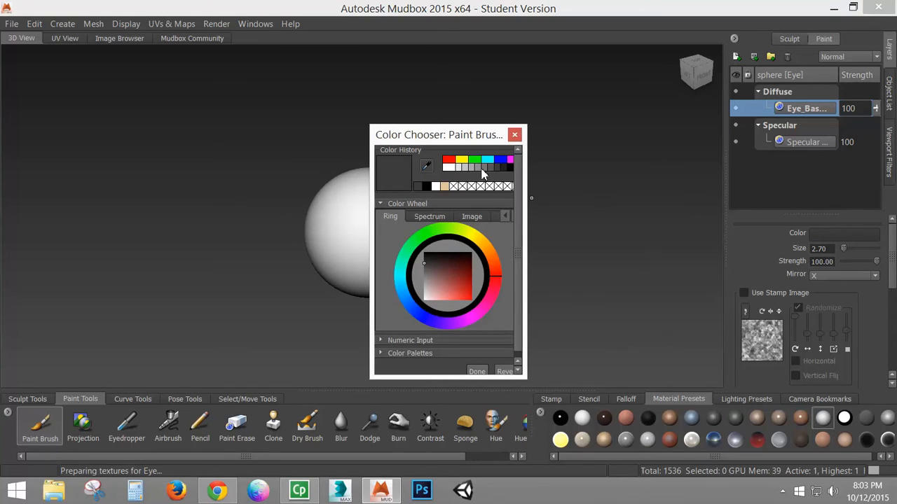
click(484, 168)
click(486, 369)
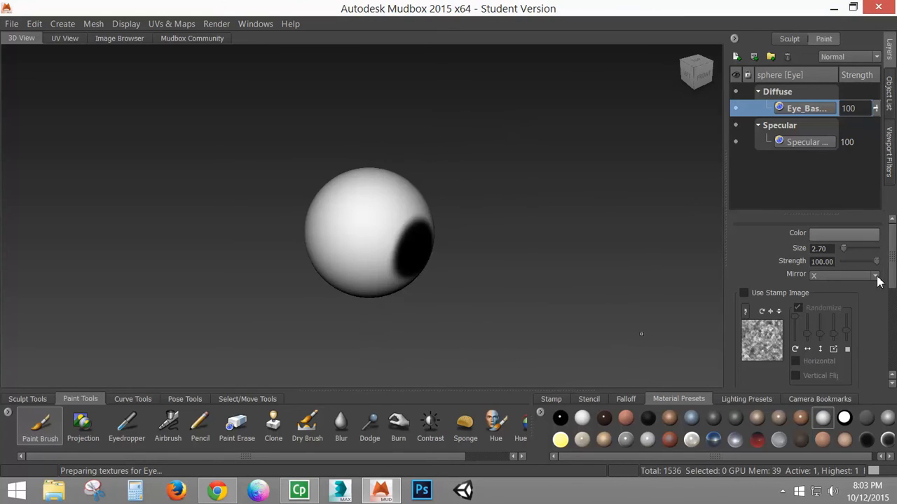
drag(893, 256, 892, 342)
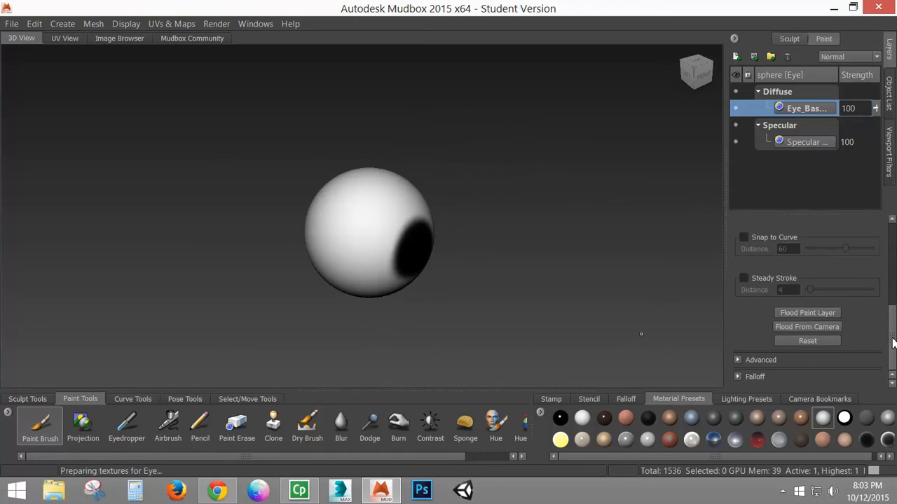
click(831, 314)
Step: Make the Specular layer active and paint a small medium-gray spot on the upper part of the sphere with the Paint Brush
click(813, 141)
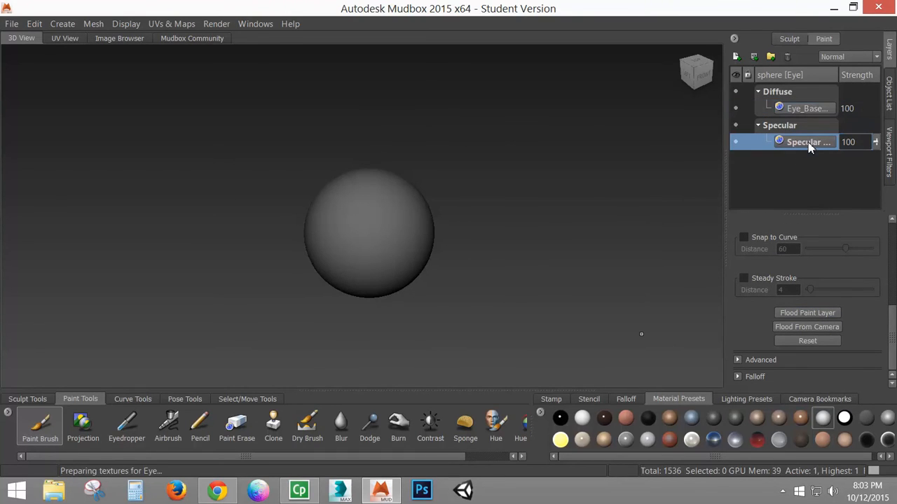
click(42, 426)
scroll(834, 235, up, 5)
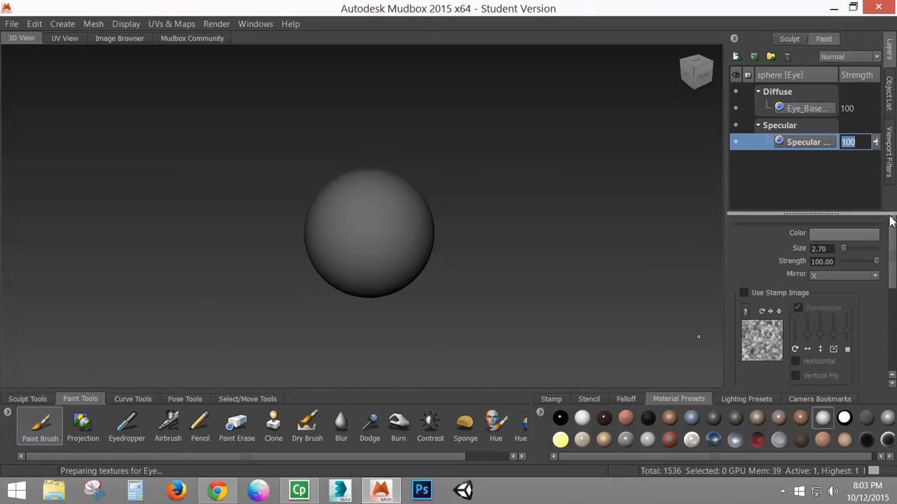
click(844, 235)
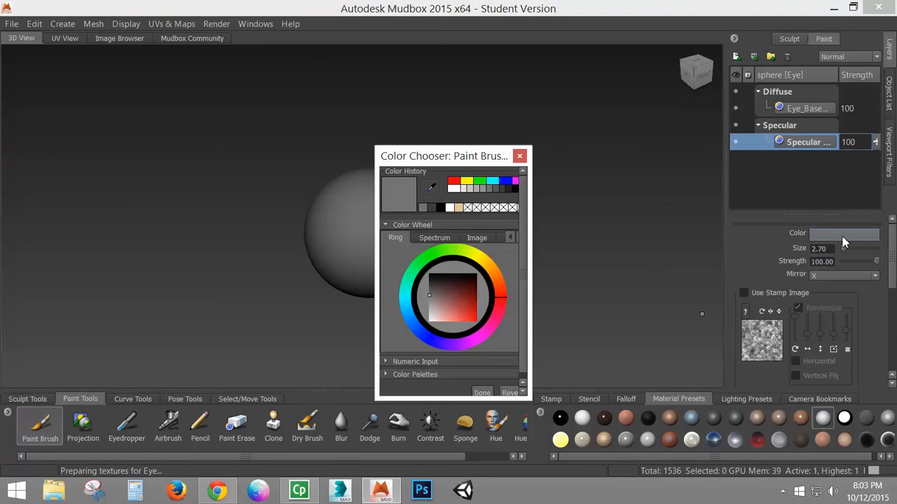
click(482, 393)
click(40, 428)
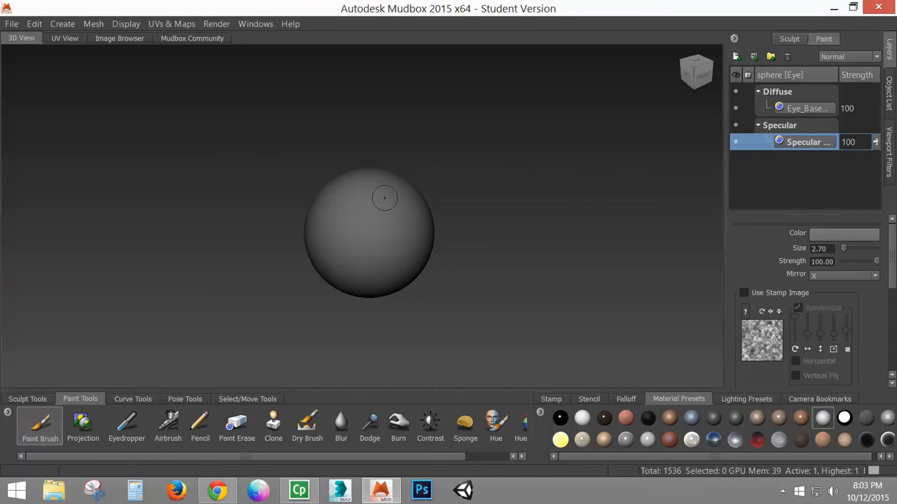
drag(382, 198, 386, 207)
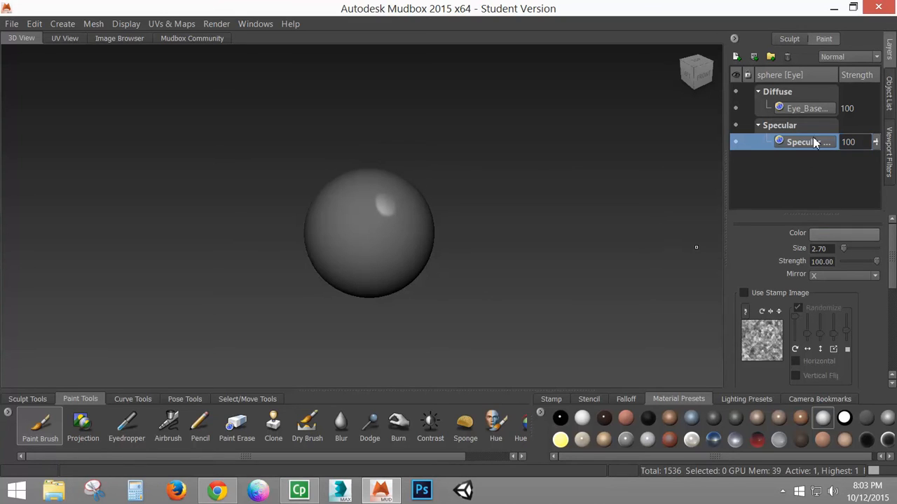
Step: Set the Paint Brush color to a lighter gray and paint a second spot beside the first on the Specular layer
click(837, 234)
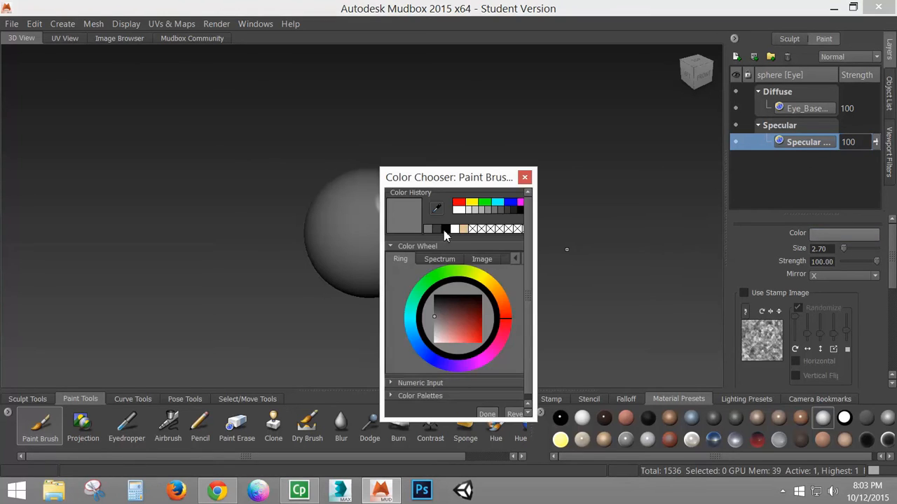
click(490, 212)
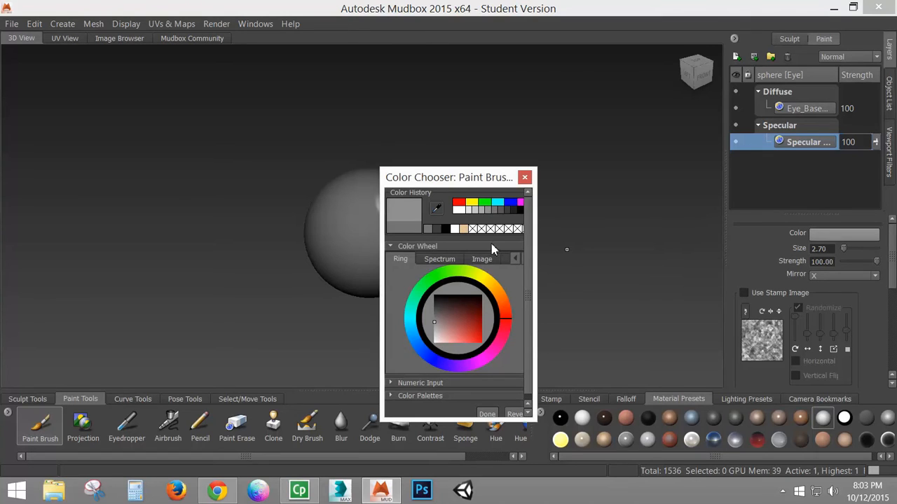
click(488, 414)
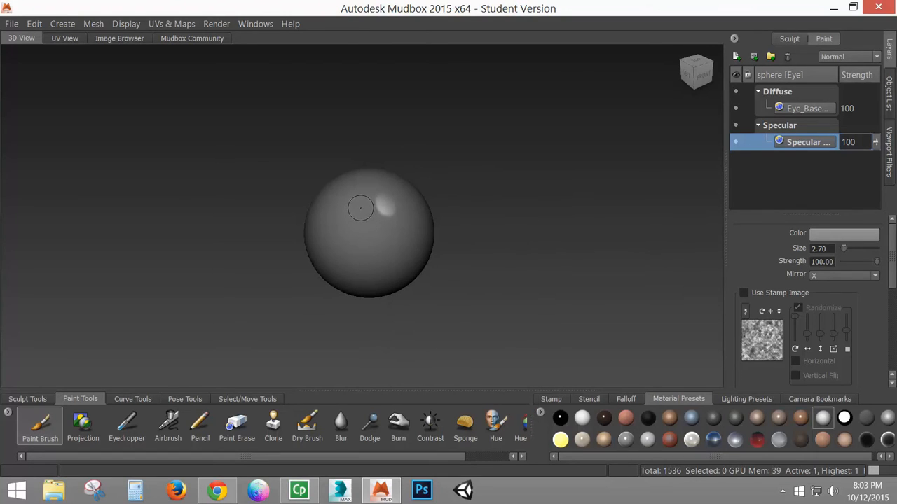
drag(361, 208, 360, 201)
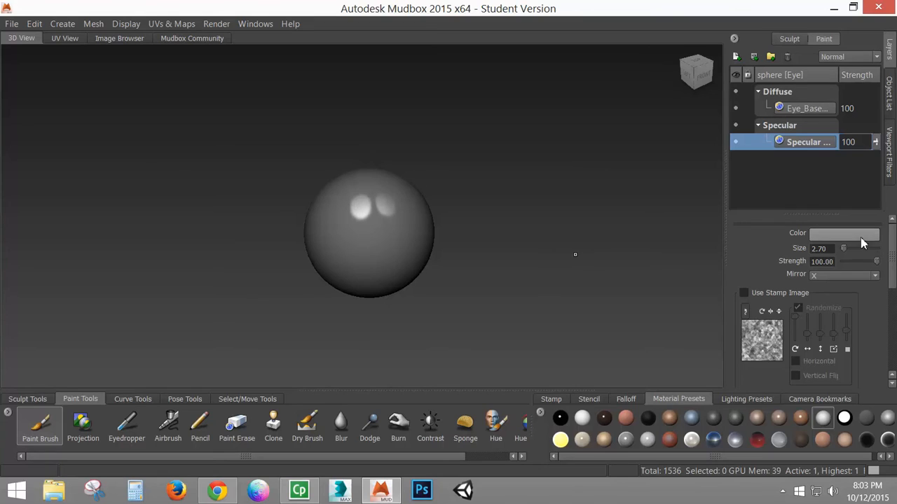
Step: Set the Paint Brush color to white and paint a third, elongated spot beside the other two on the Specular layer
click(860, 234)
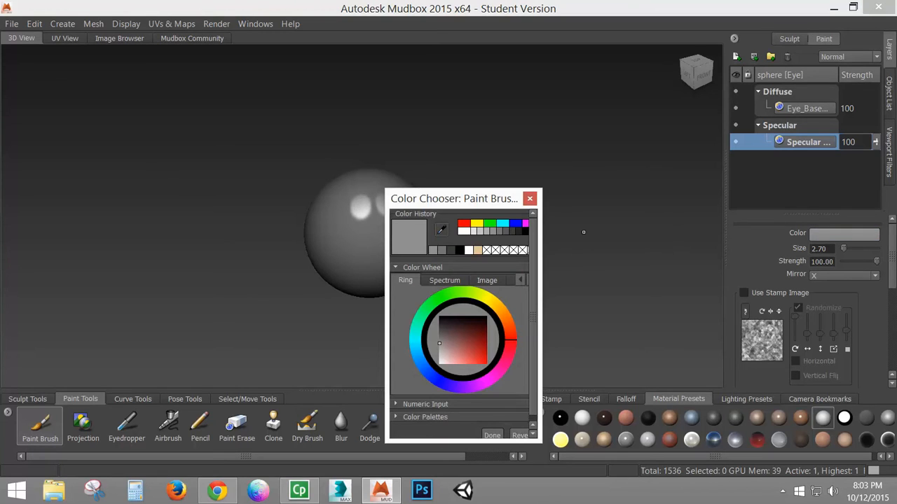
click(463, 231)
click(492, 435)
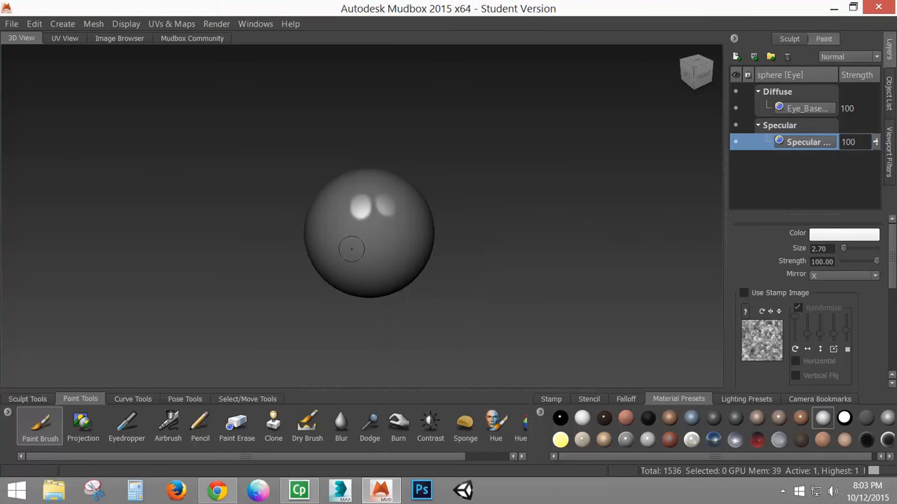
drag(336, 199, 335, 214)
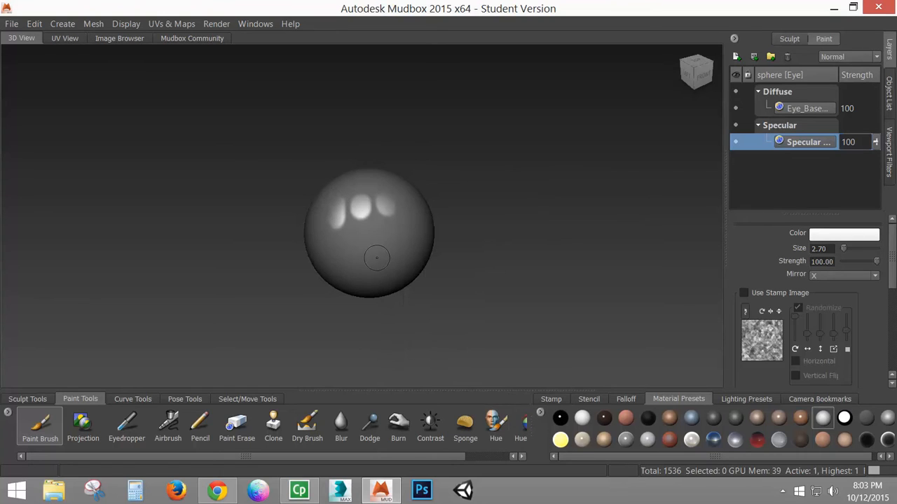
Step: Examine how the three specular spots catch the light from different angles
mouse_move(377, 258)
alt+mouse_down()
mouse_move(392, 283)
mouse_move(422, 241)
mouse_move(480, 256)
mouse_move(375, 190)
alt+mouse_up()
alt+drag(405, 247, 326, 212)
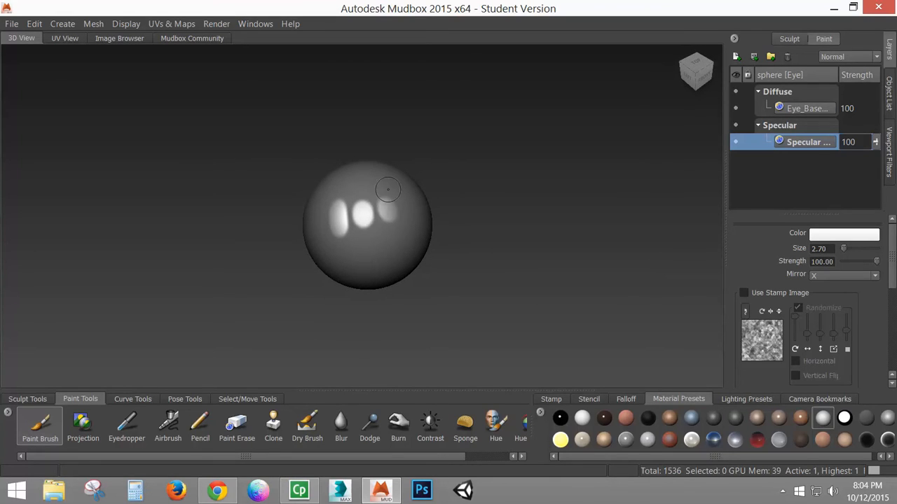
alt+drag(342, 197, 342, 208)
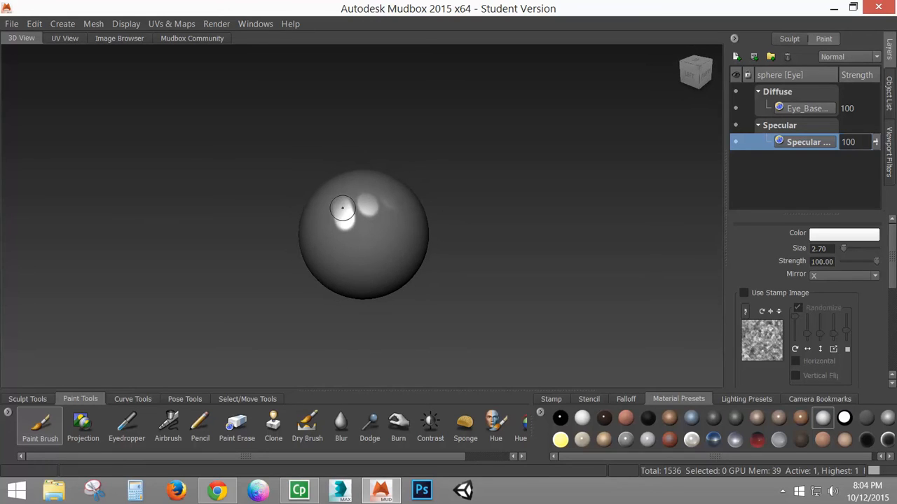
alt+drag(395, 223, 355, 205)
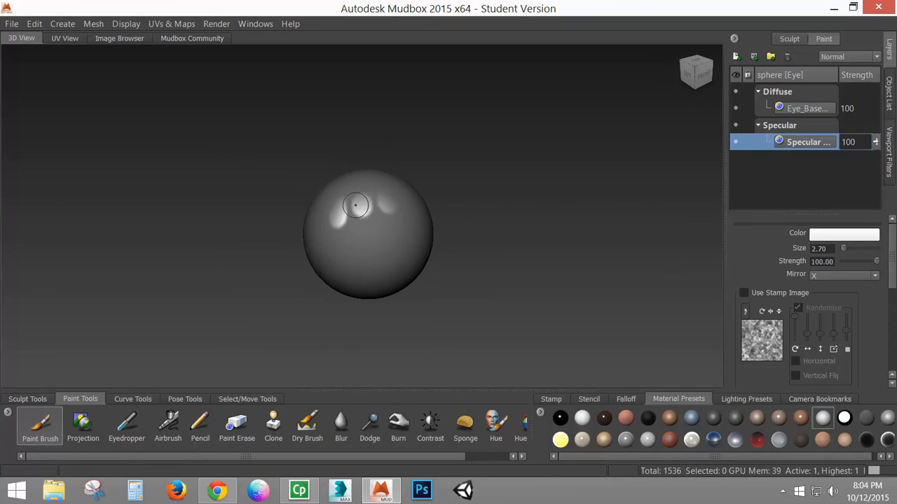
mouse_move(418, 235)
alt+mouse_down()
mouse_move(377, 206)
mouse_move(420, 231)
mouse_move(507, 236)
mouse_move(406, 210)
mouse_move(424, 227)
alt+mouse_up()
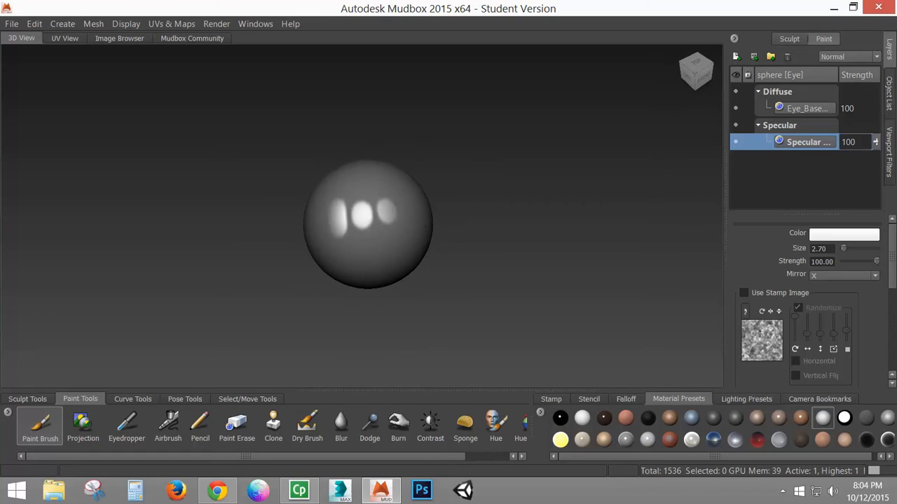
Step: Create a paint layer named Gloss in the Gloss channel, with size 1024 and Targa [8 bit, RGBA] format
click(735, 57)
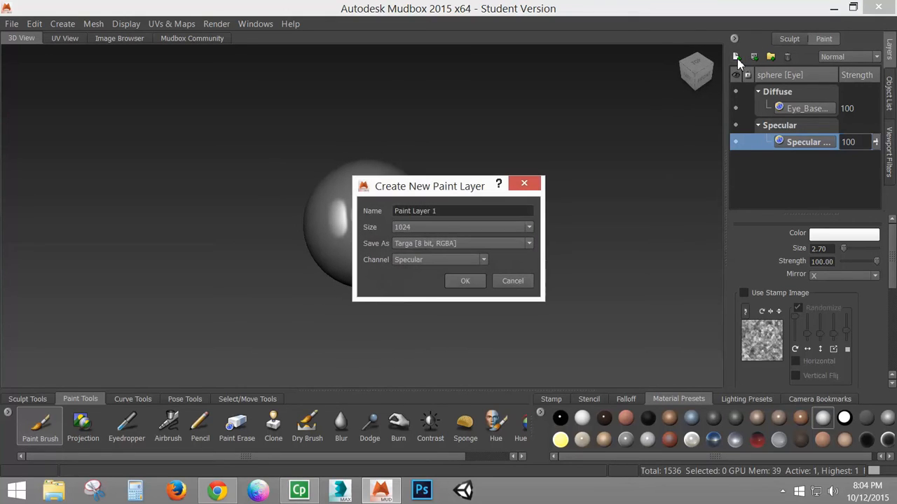
click(416, 260)
click(417, 289)
drag(445, 214, 277, 198)
text(Gloss)
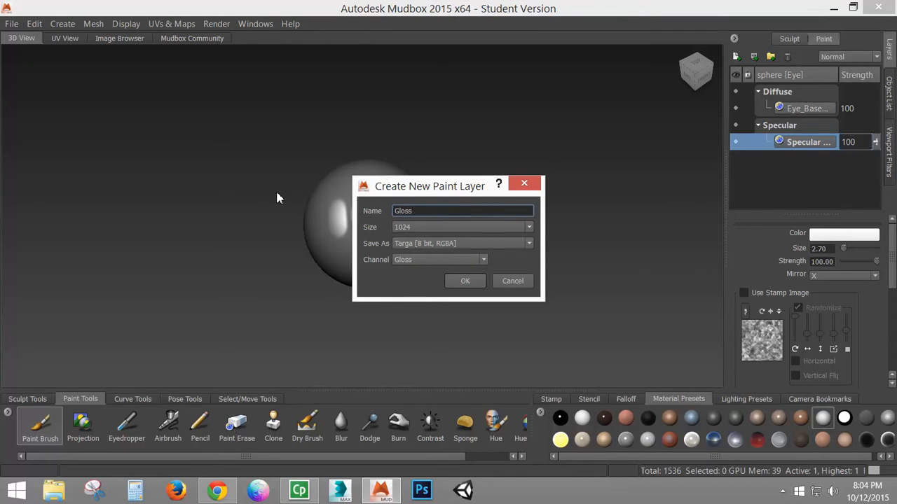
click(465, 281)
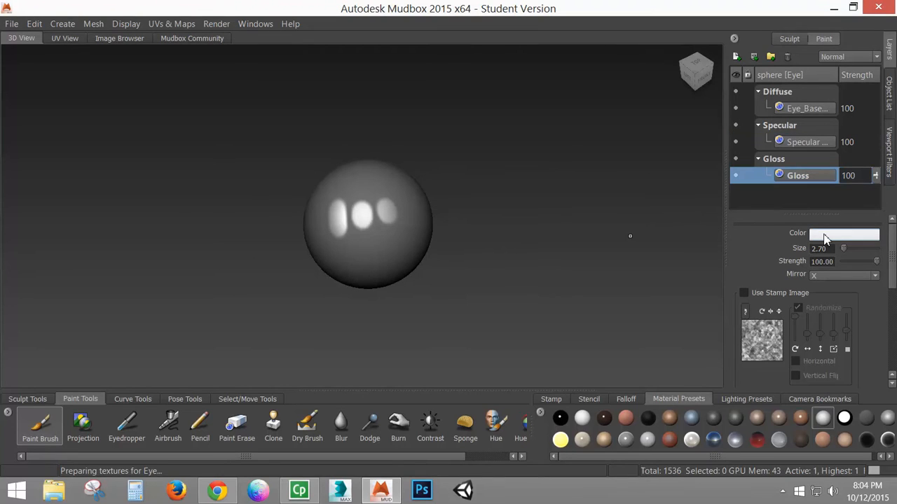
Step: Set the Paint Brush color to black and flood the sphere's Gloss layer with it
click(825, 236)
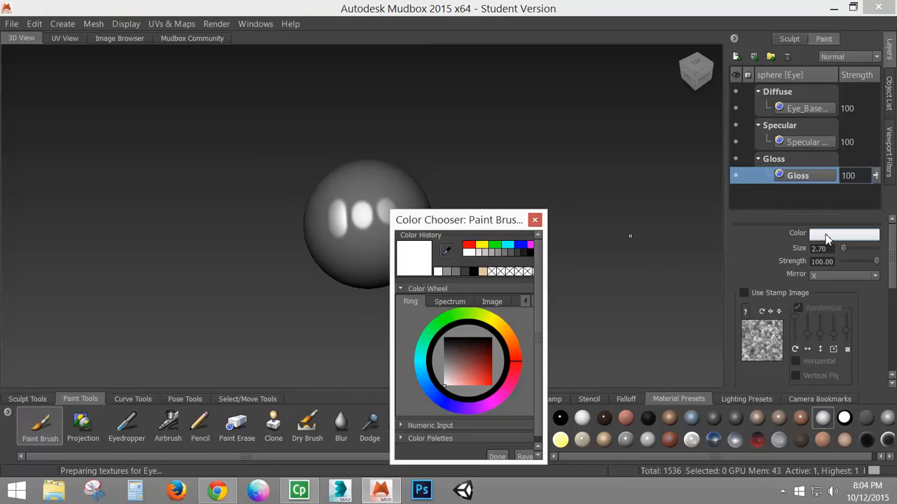
click(474, 274)
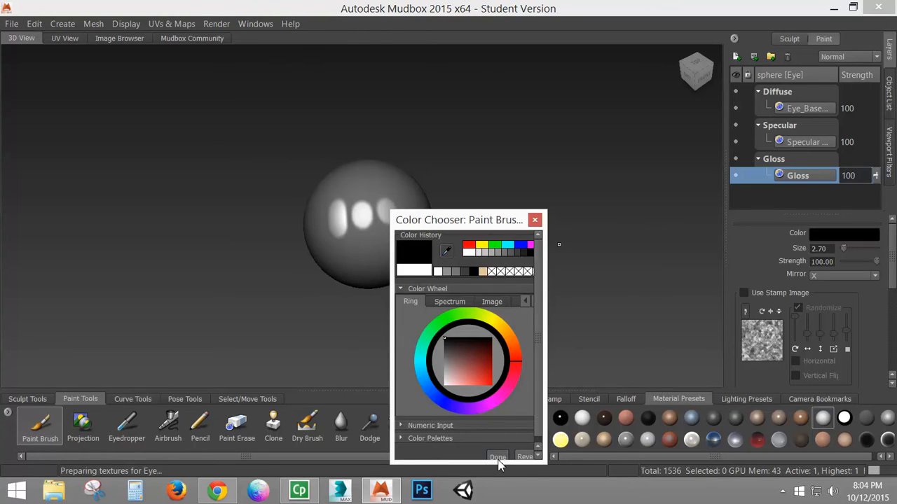
click(497, 457)
scroll(894, 267, down, 5)
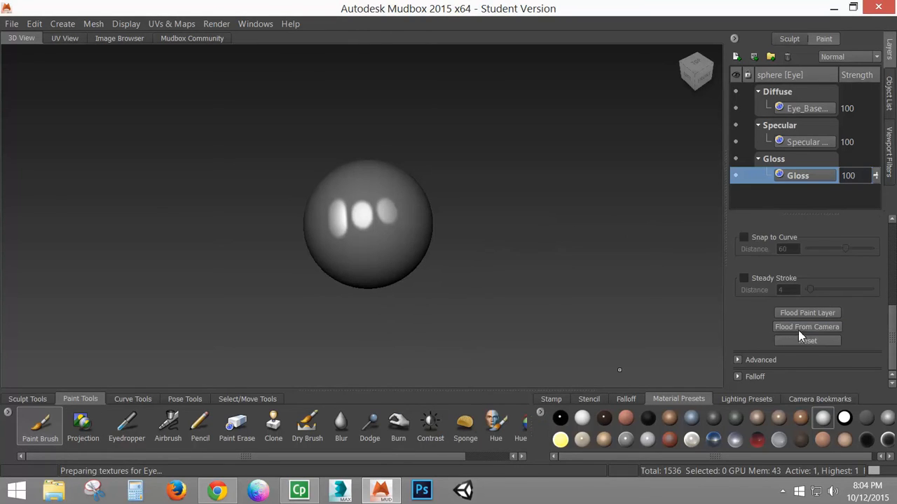
click(784, 315)
mouse_move(356, 236)
alt+mouse_down()
mouse_move(356, 276)
mouse_move(371, 208)
mouse_move(452, 200)
mouse_move(270, 247)
mouse_move(616, 233)
alt+mouse_up()
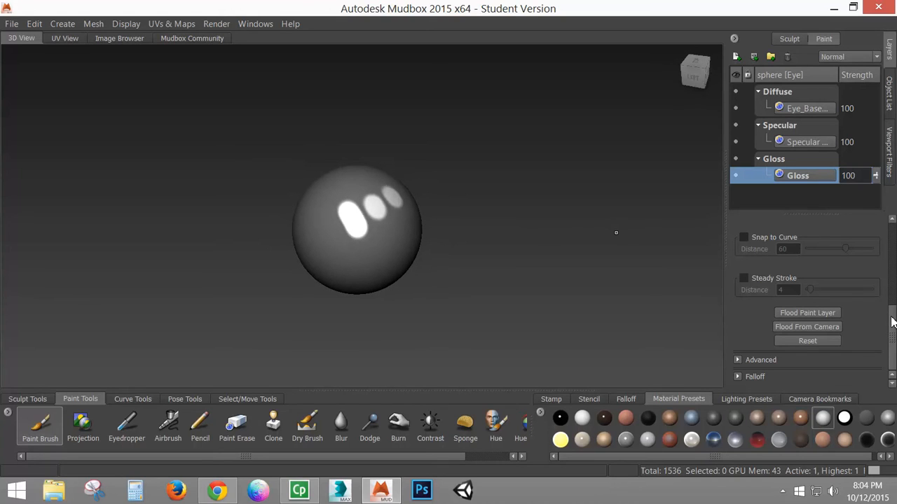
Step: Set the Paint Brush color to white and paint a stroke on the Gloss layer across the upper parts of the three specular spots
scroll(893, 322, up, 5)
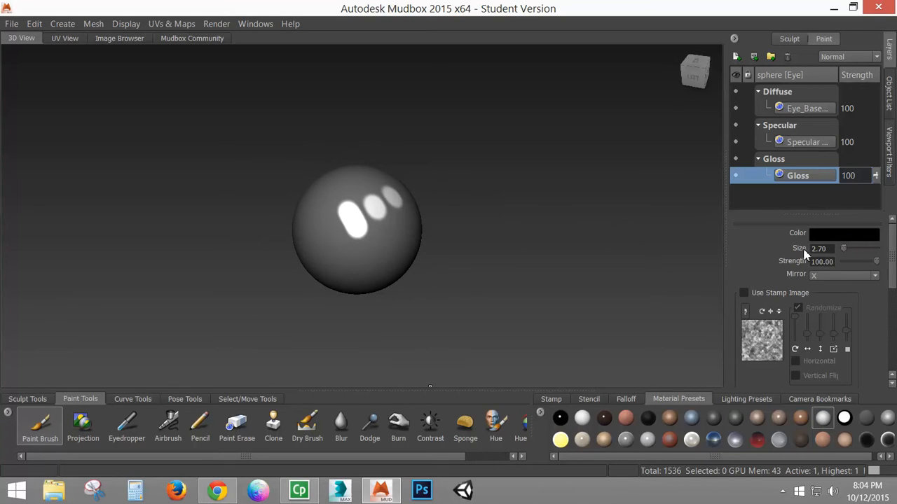
click(838, 234)
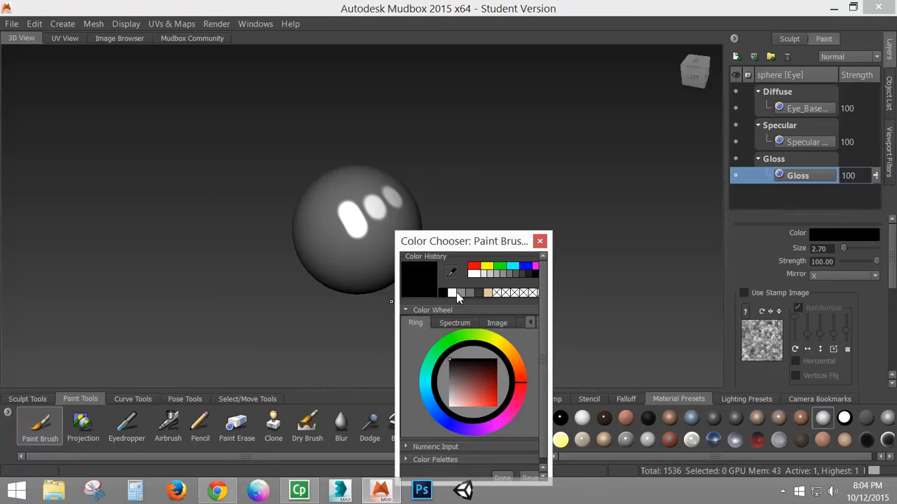
click(452, 294)
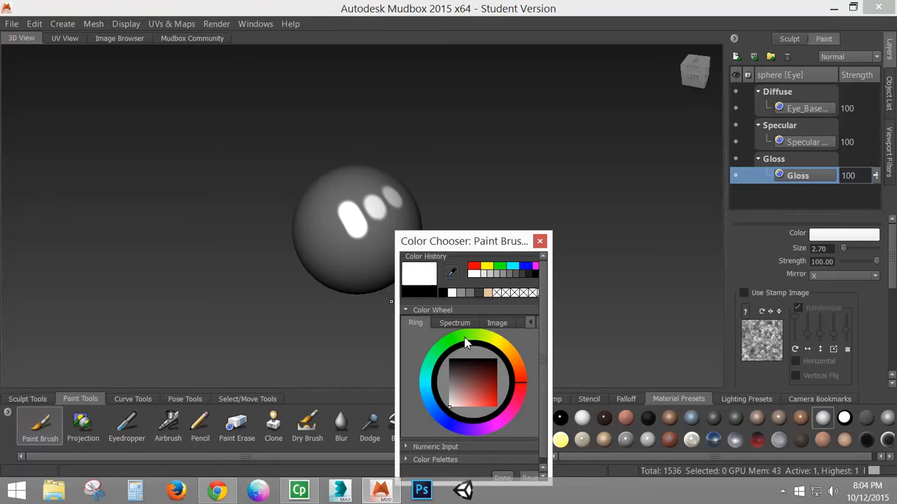
click(504, 479)
alt+drag(419, 243, 361, 245)
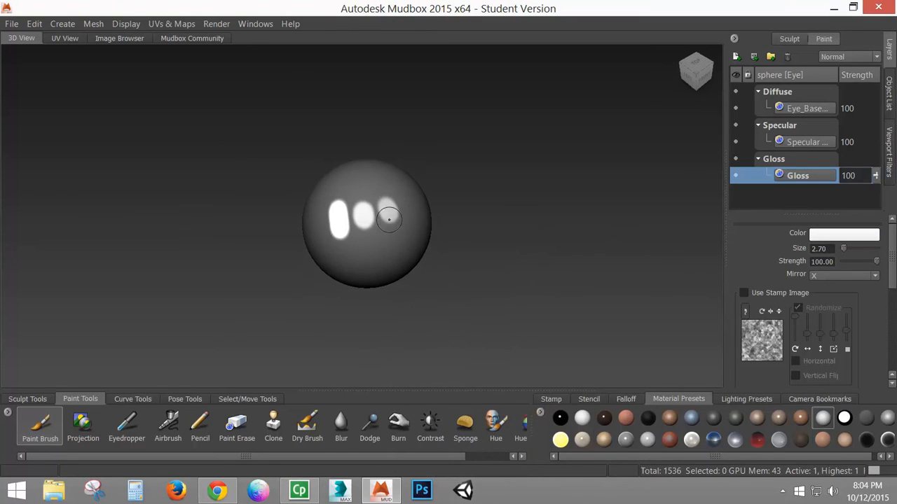
drag(396, 198, 390, 199)
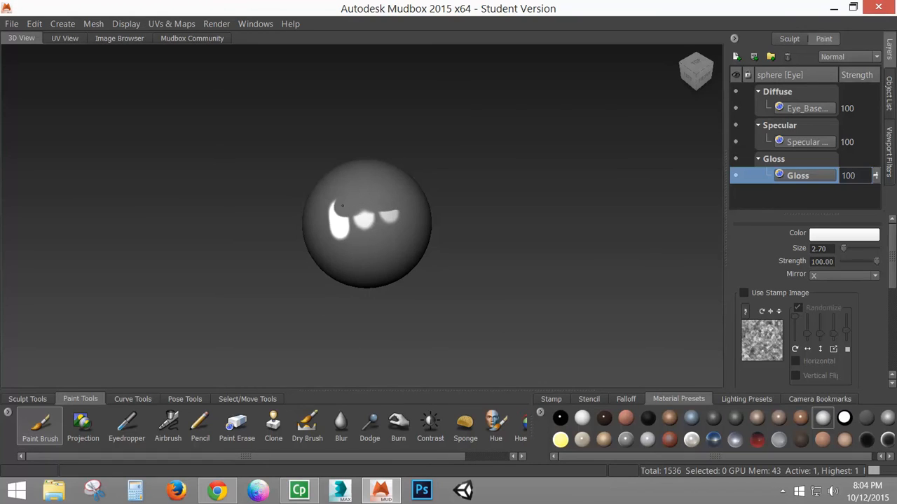
Step: Examine up close how the highlight differs between the white Gloss stroke and the three specular spots from several angles
alt+drag(381, 237, 474, 231)
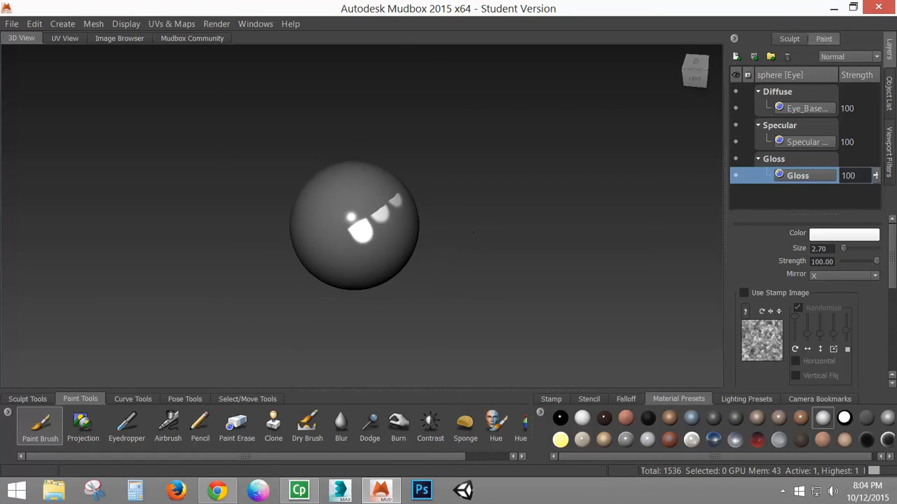
alt+right_drag(283, 237, 486, 221)
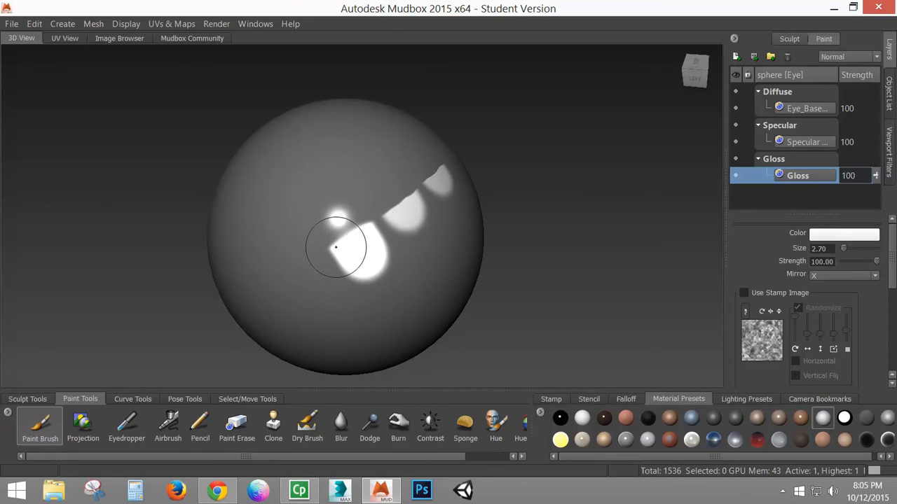
alt+drag(372, 256, 318, 269)
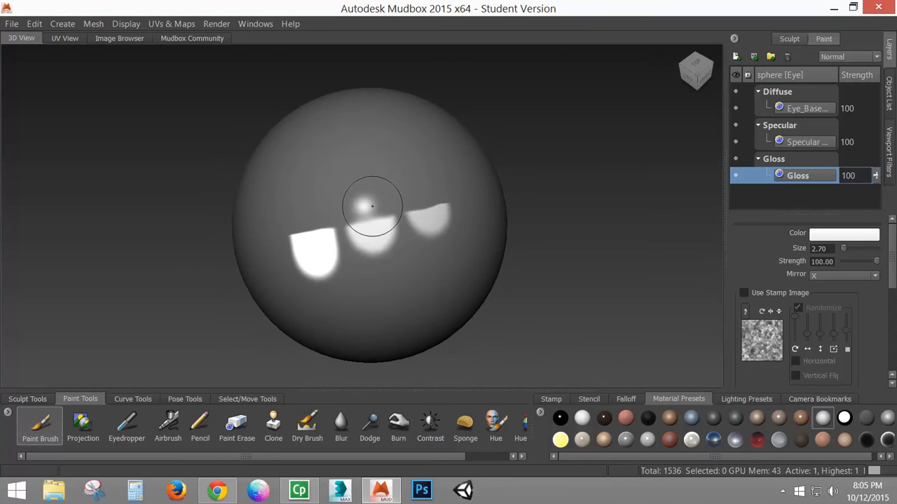
mouse_move(372, 206)
alt+mouse_down()
mouse_move(350, 249)
mouse_move(538, 230)
mouse_move(436, 250)
mouse_move(304, 243)
mouse_move(601, 202)
alt+mouse_up()
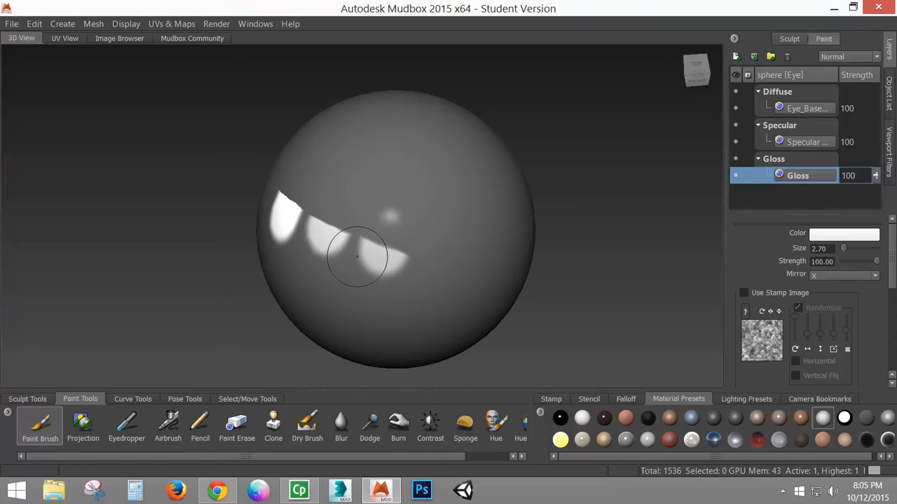
alt+drag(356, 304, 511, 244)
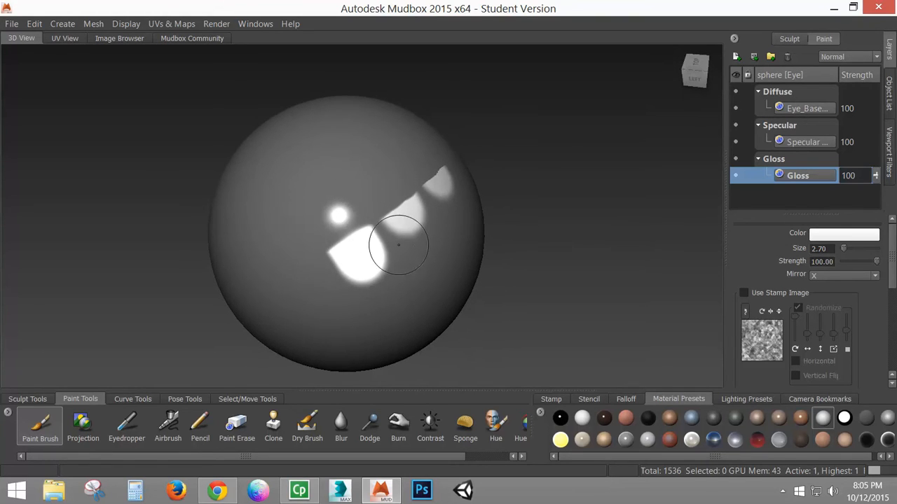
mouse_move(400, 280)
alt+mouse_down()
mouse_move(290, 244)
mouse_move(302, 255)
mouse_move(341, 234)
alt+mouse_up()
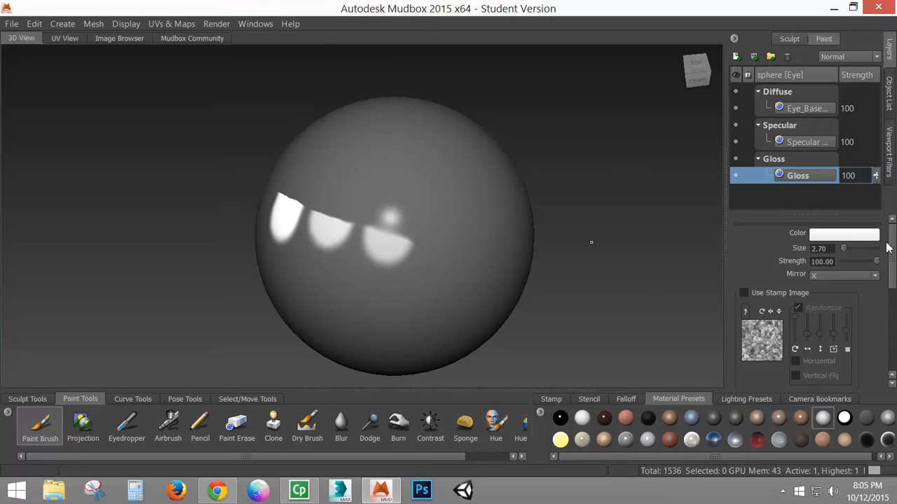
Step: Set the Paint Brush color to dark gray and flood the sphere's Specular layer with it
click(812, 141)
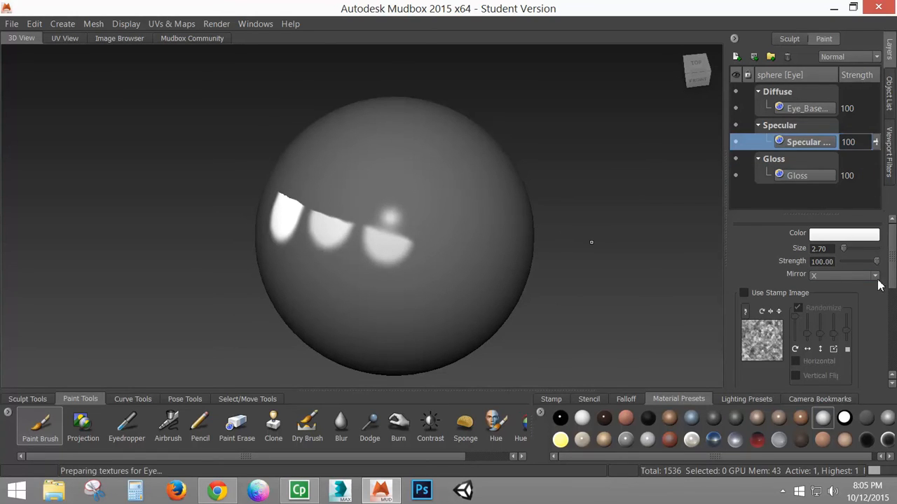
click(850, 234)
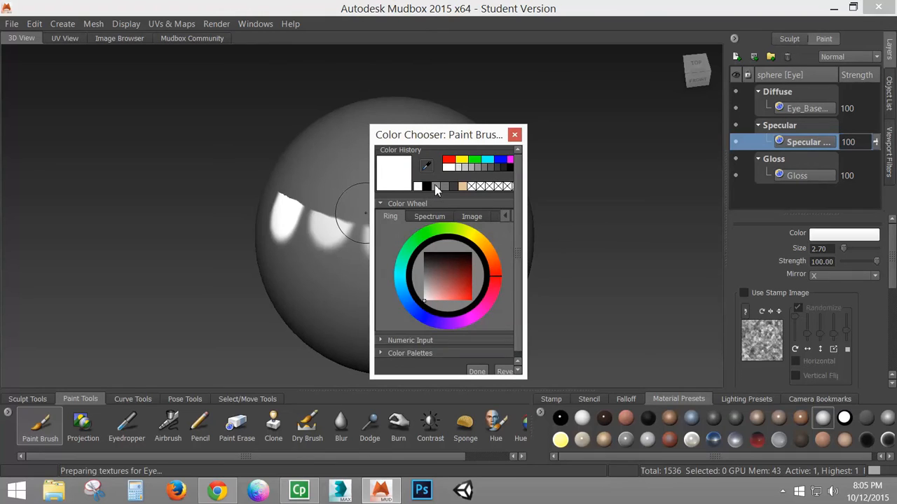
click(435, 186)
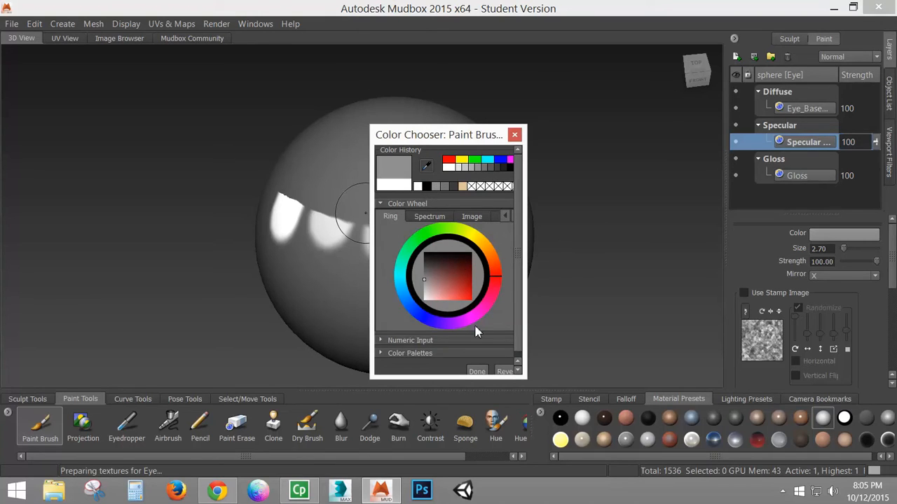
click(499, 167)
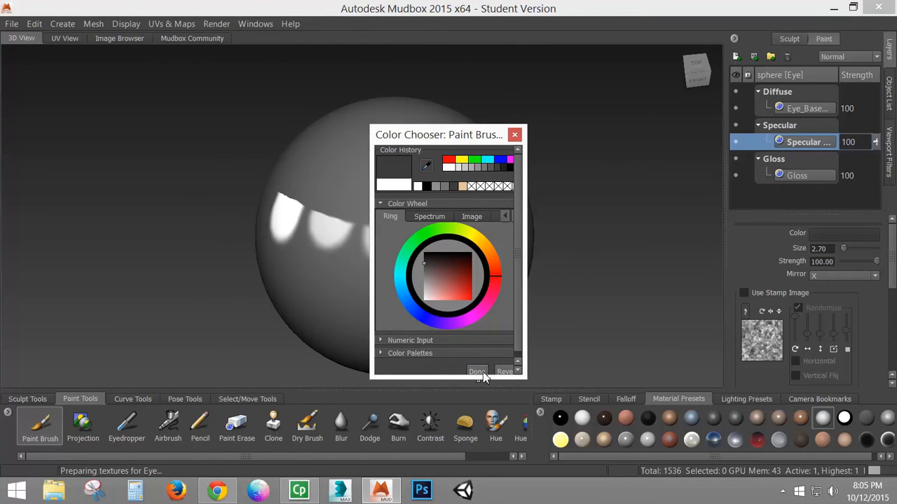
click(482, 375)
drag(888, 253, 891, 360)
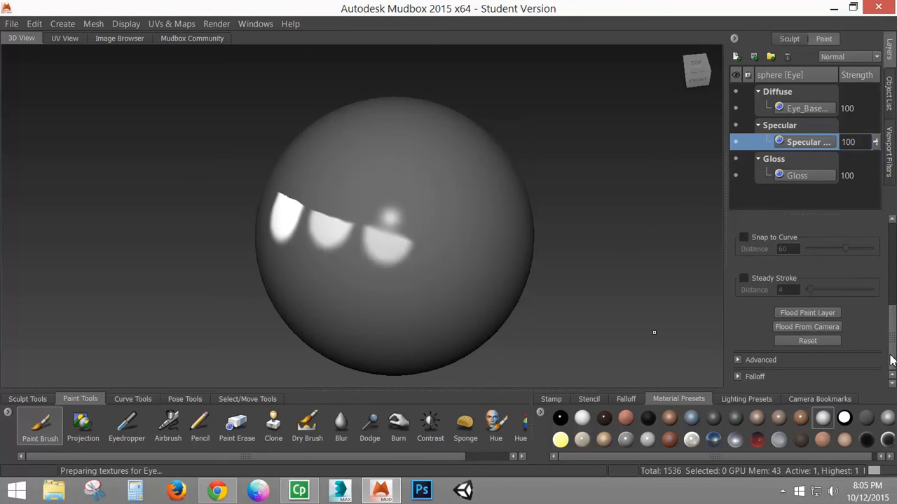
click(820, 317)
mouse_move(372, 238)
alt+mouse_down()
mouse_move(374, 248)
mouse_move(580, 209)
mouse_move(464, 225)
alt+mouse_up()
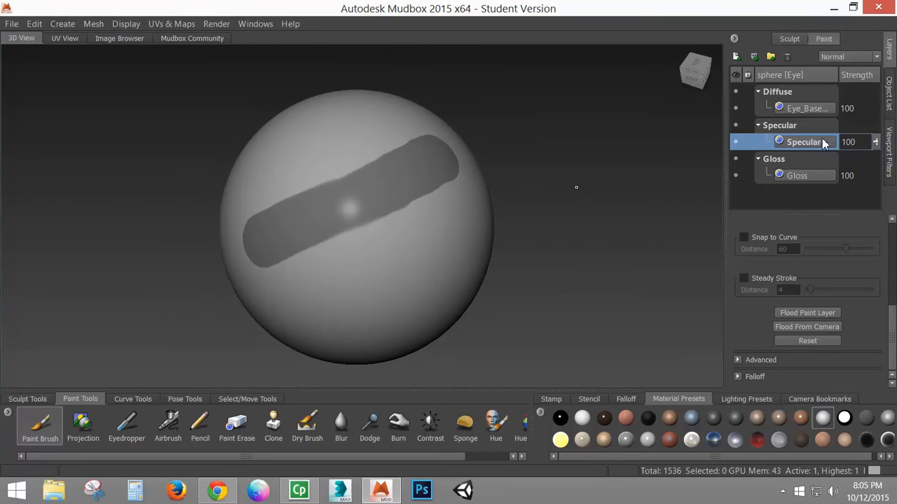
Step: Flood the sphere's Gloss layer with the same dark gray and check the highlight
click(799, 178)
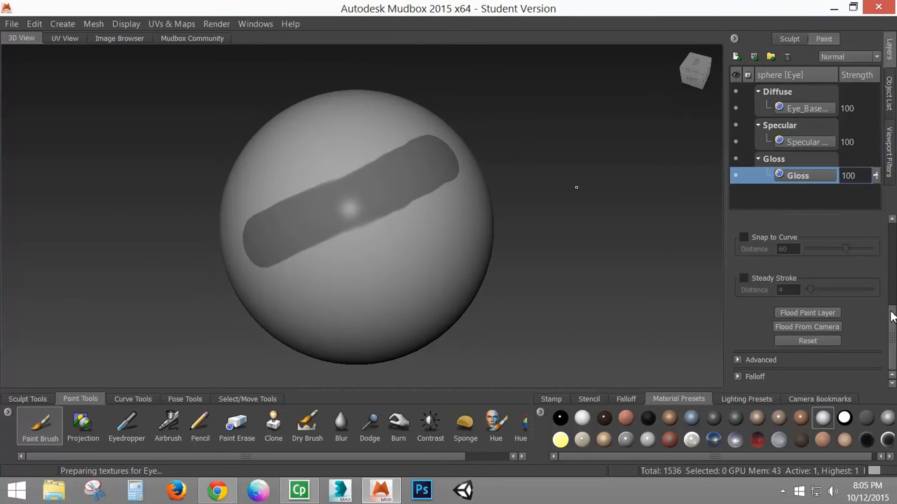
mouse_move(891, 315)
mouse_down()
mouse_move(893, 247)
mouse_move(892, 319)
mouse_up()
click(831, 314)
alt+drag(377, 173, 360, 226)
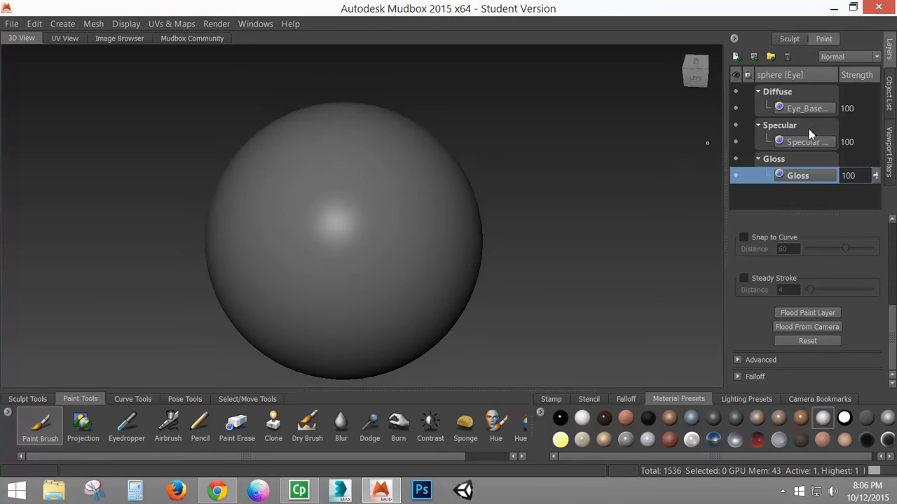
Step: Set the Paint Brush color to white and flood the sphere's Specular layer with it
click(811, 144)
drag(894, 315, 894, 248)
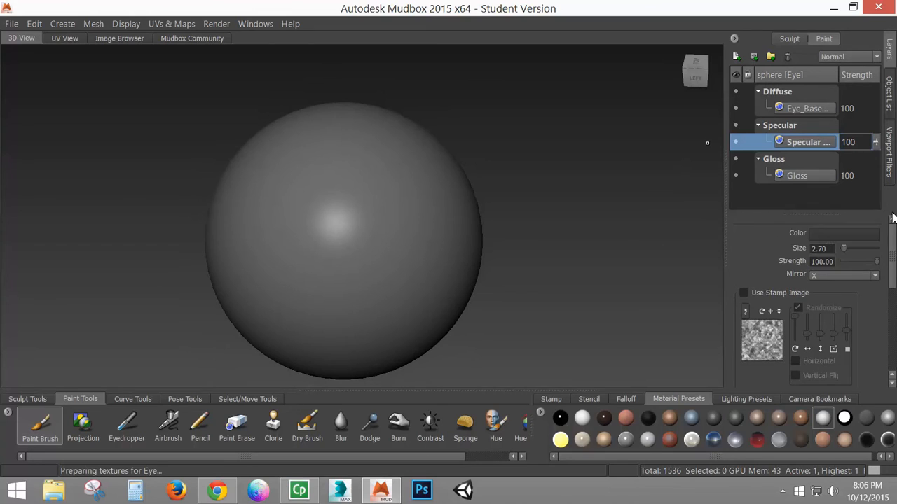
click(840, 234)
click(432, 208)
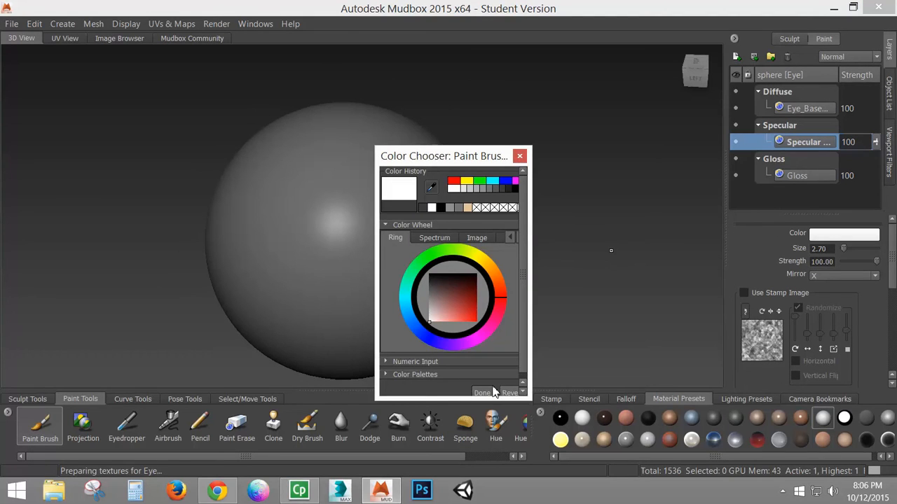
click(481, 393)
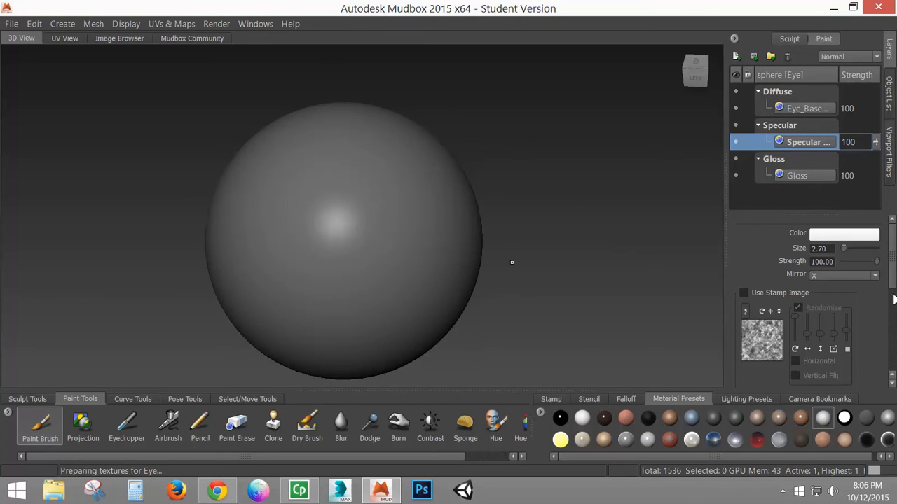
drag(894, 300, 894, 375)
click(803, 314)
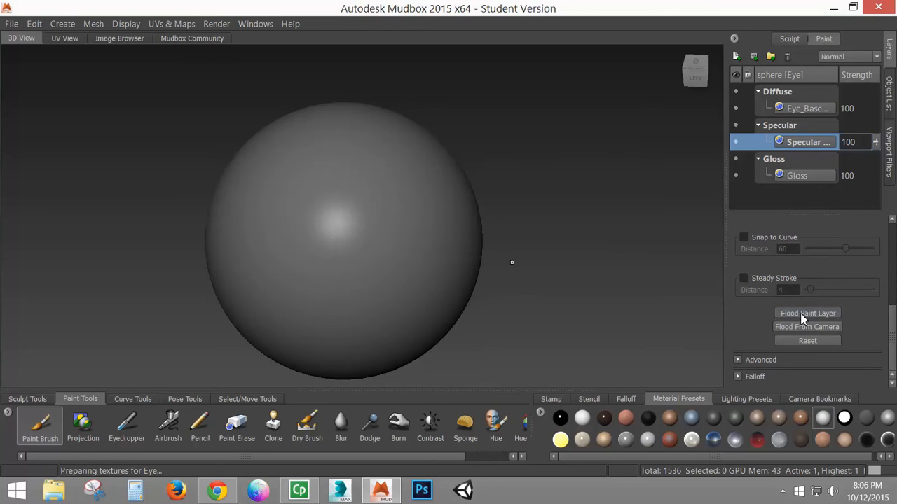
mouse_move(476, 242)
alt+mouse_down()
mouse_move(406, 262)
mouse_move(337, 254)
mouse_move(380, 222)
mouse_move(472, 185)
alt+mouse_up()
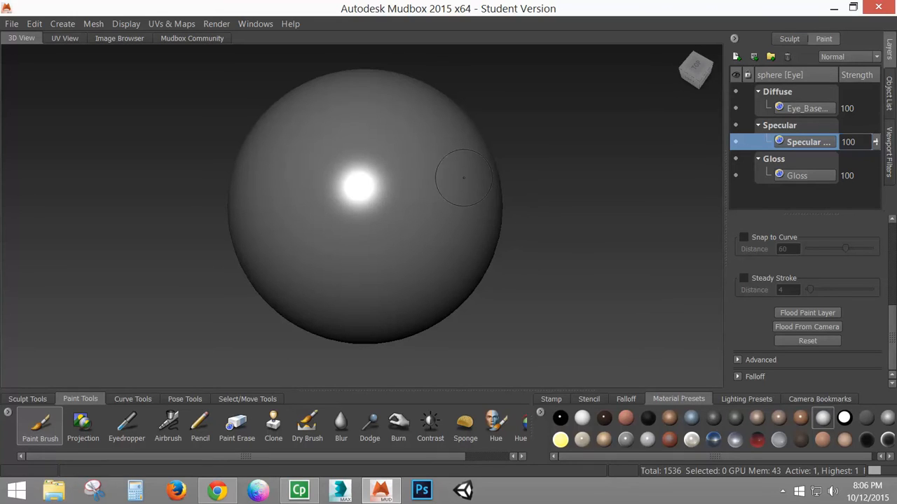
Step: Set the Paint Brush color to black and flood the sphere's Gloss layer with it again
click(807, 180)
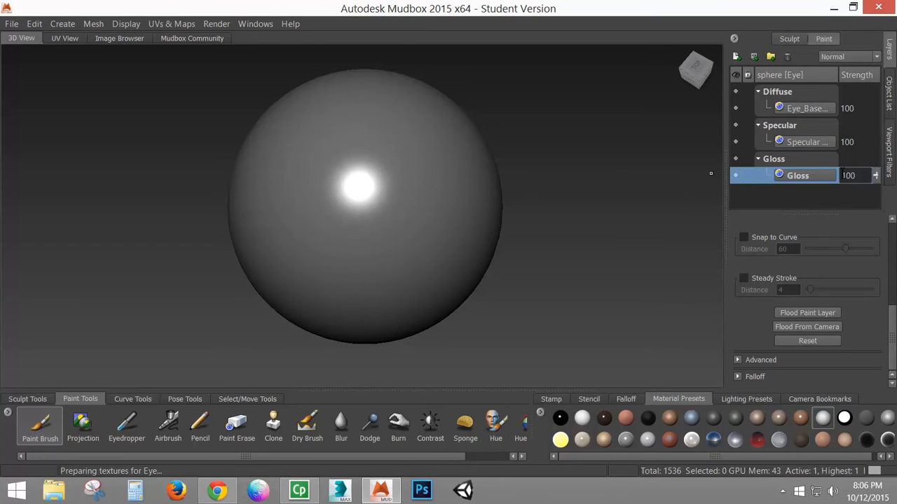
scroll(843, 239, up, 5)
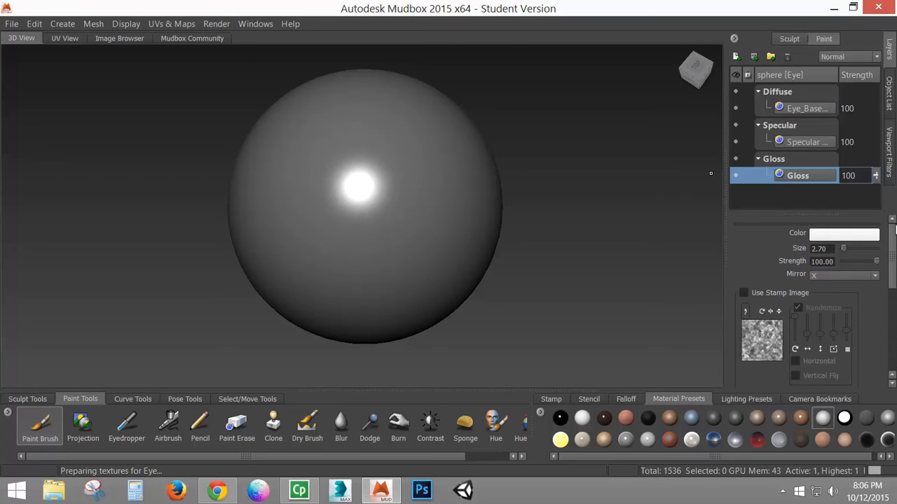
click(843, 236)
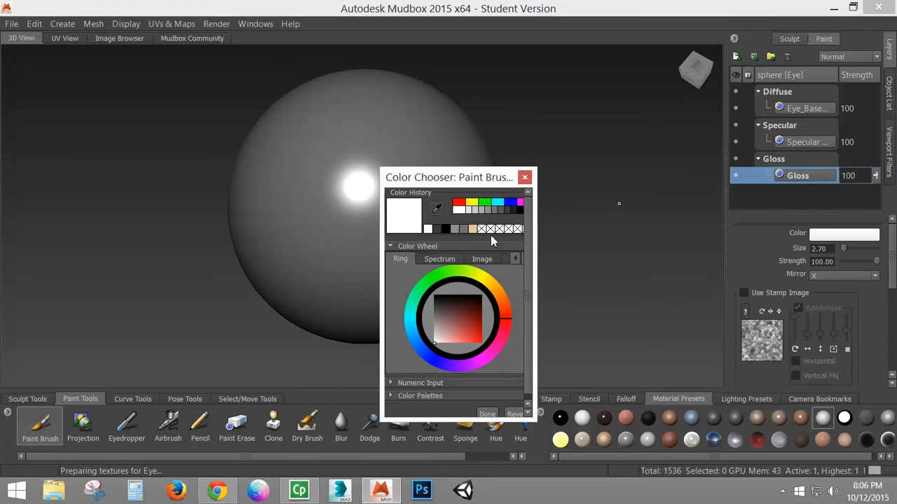
click(445, 229)
click(488, 414)
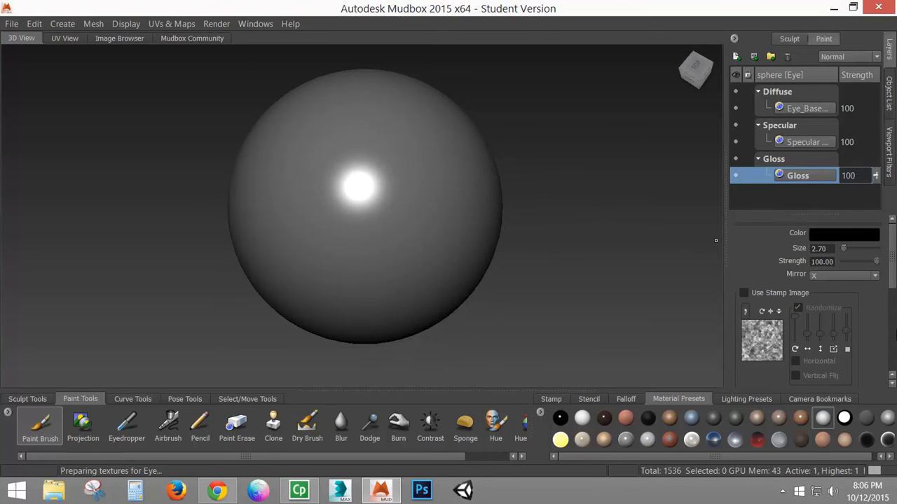
drag(892, 283, 891, 366)
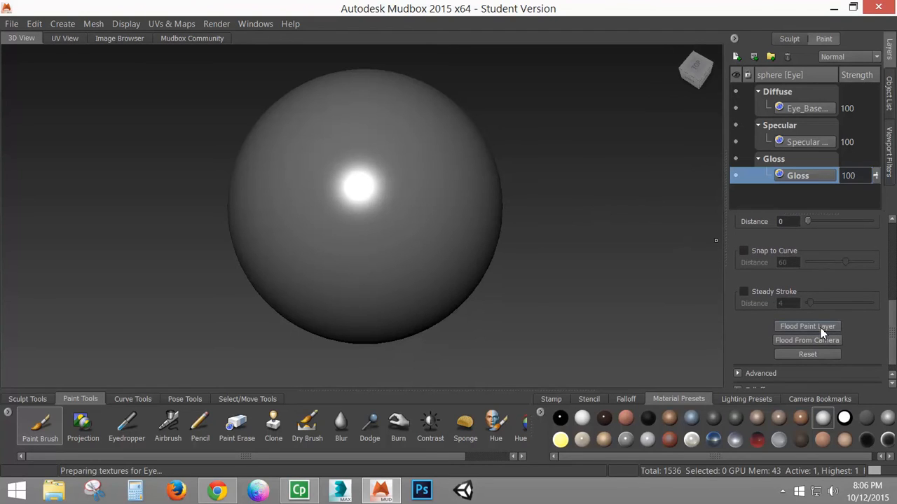
click(798, 327)
Step: Change the Paint Brush color to dark gray, keep the Color Chooser open beside the sphere, and flood the Gloss layer
drag(889, 302, 894, 233)
click(850, 233)
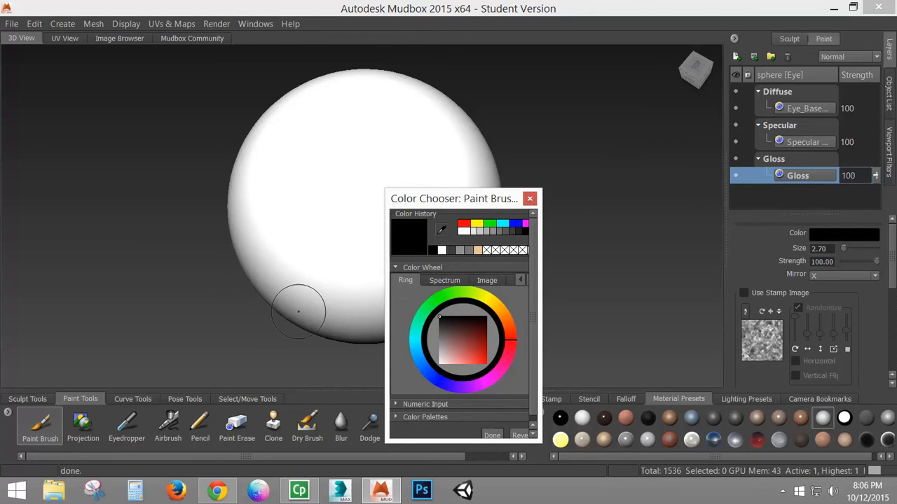
click(452, 251)
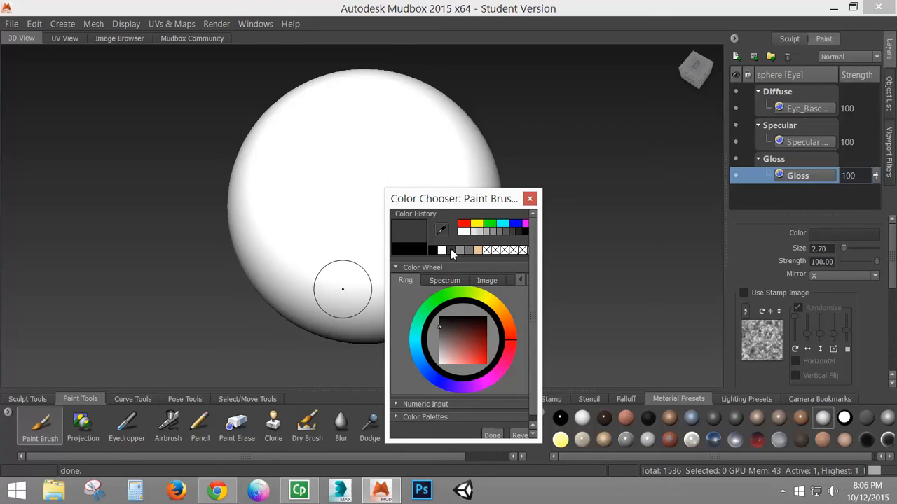
drag(510, 200, 662, 107)
scroll(806, 315, down, 5)
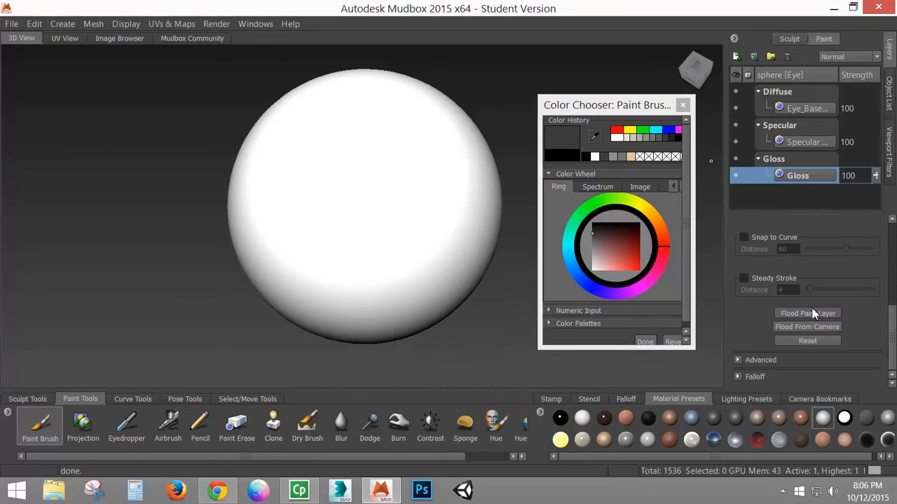
click(807, 312)
mouse_move(413, 214)
alt+mouse_down()
mouse_move(420, 185)
mouse_move(410, 215)
alt+mouse_up()
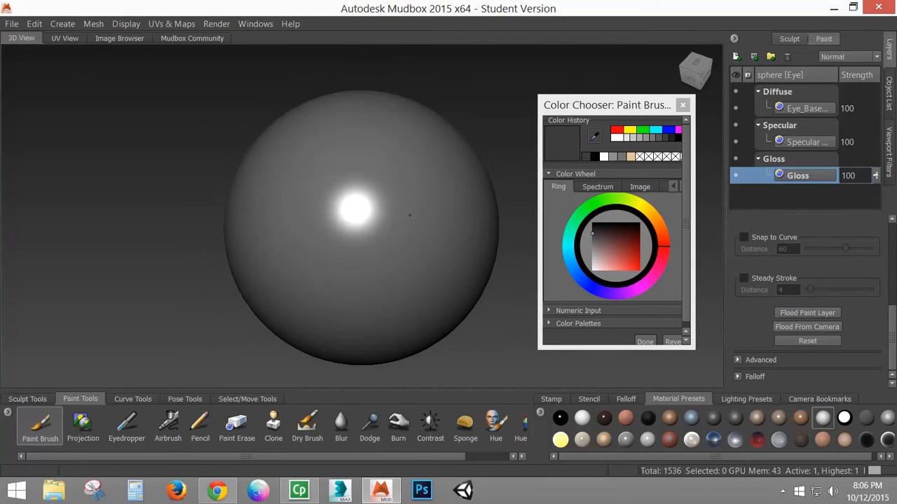
Step: Flood the sphere's Gloss layer with white and check the highlight from another angle
click(607, 157)
click(823, 313)
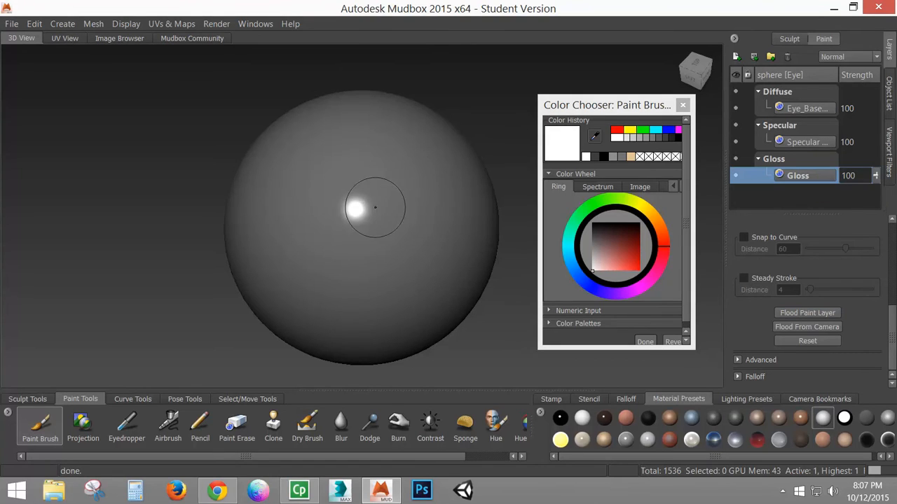
alt+drag(414, 253, 438, 267)
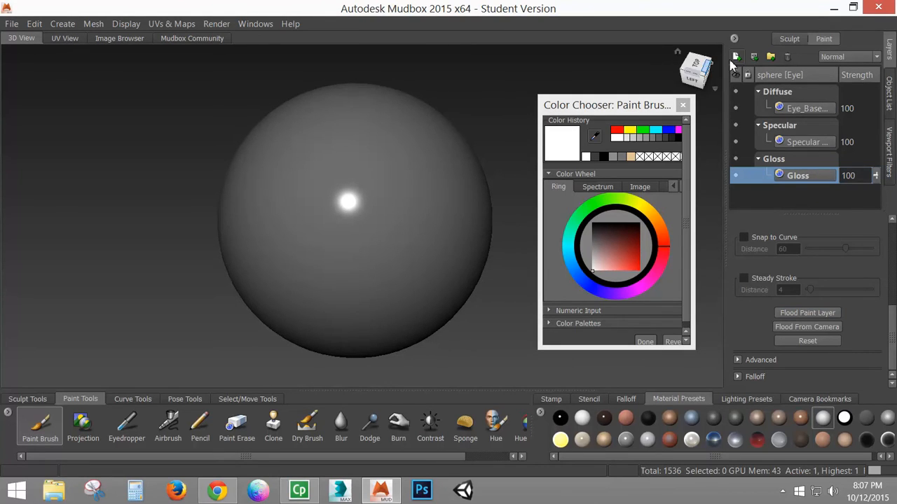
Step: Hide the sphere's Specular and Gloss layers and create an Incandescence paint layer named Glow
click(735, 141)
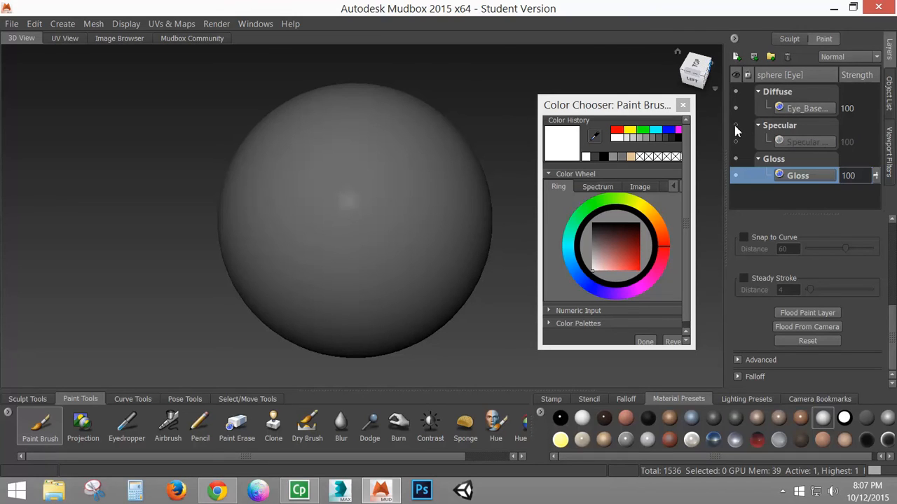
click(735, 159)
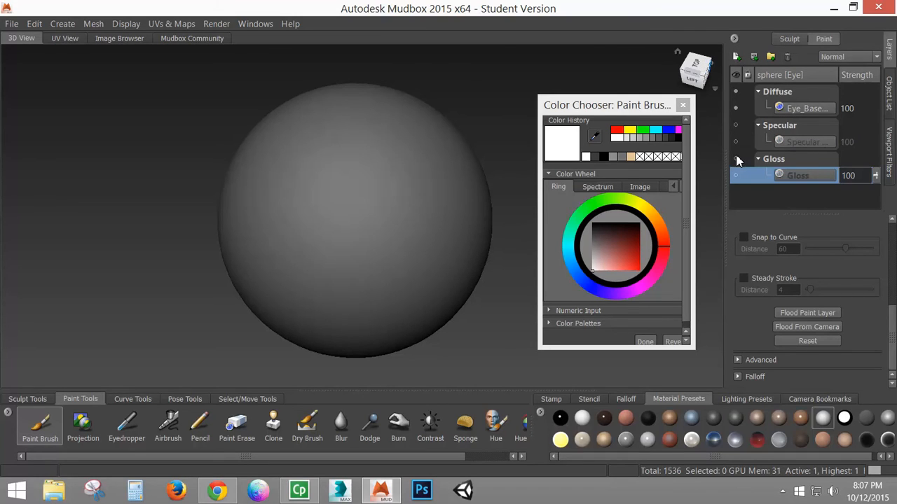
click(736, 56)
click(431, 263)
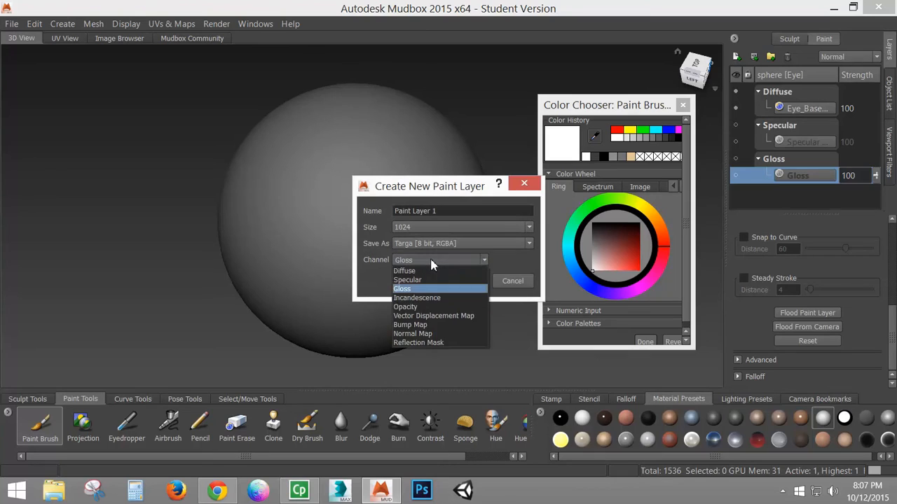
click(419, 298)
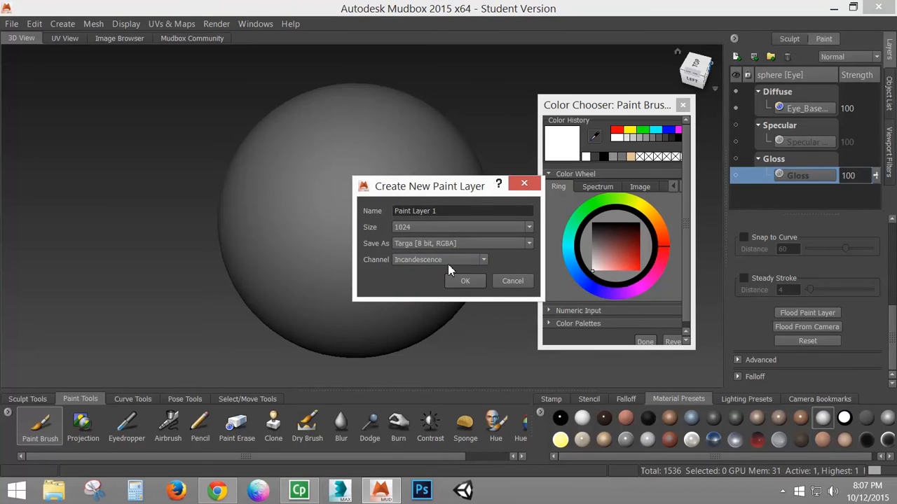
drag(435, 211, 330, 211)
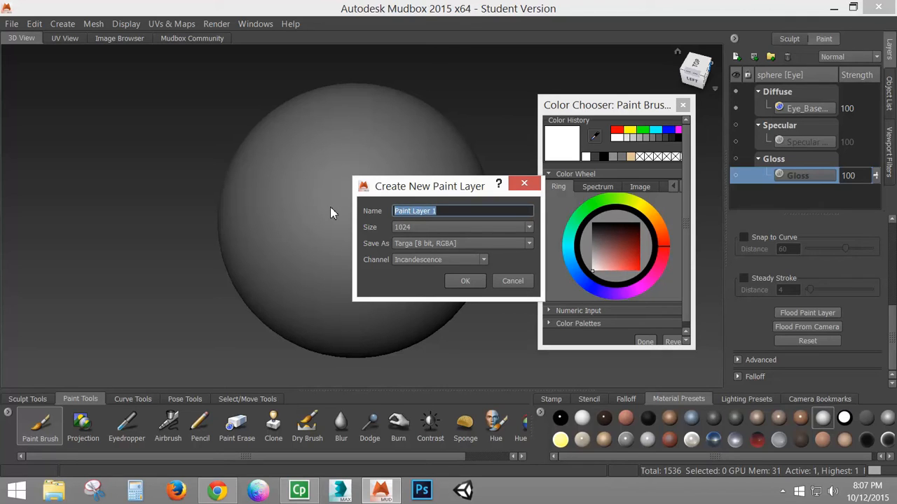
text(L)
key(BackSpace)
text(Glow)
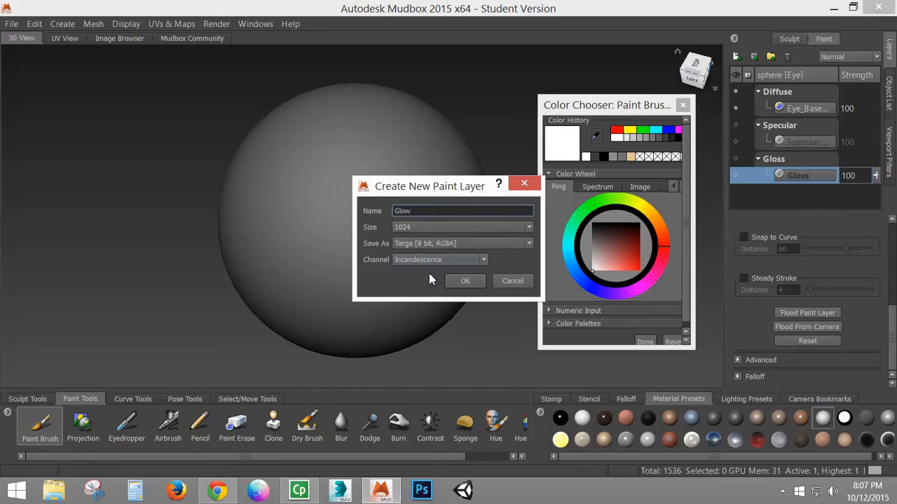
click(474, 276)
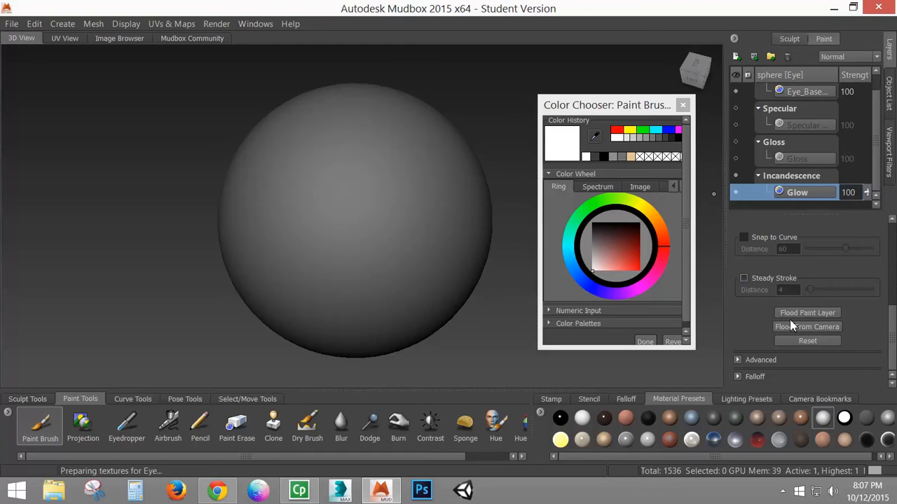
Step: Paint a rounded red patch on the sphere's Glow layer and rotate the light so the patch lies in shadow
drag(894, 313, 893, 232)
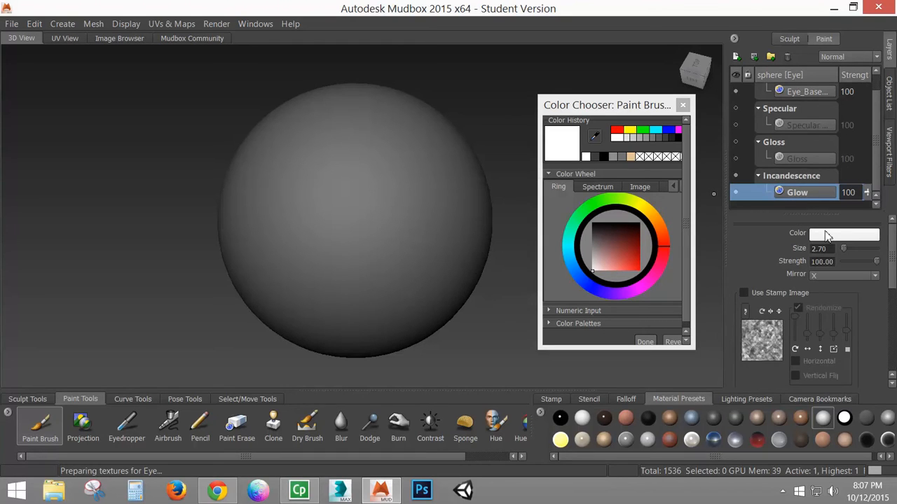
click(825, 234)
drag(599, 240, 632, 255)
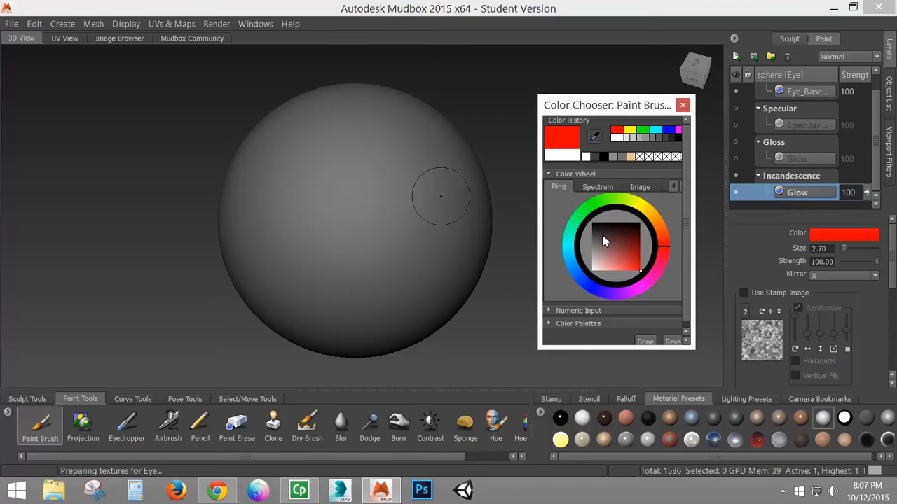
click(645, 342)
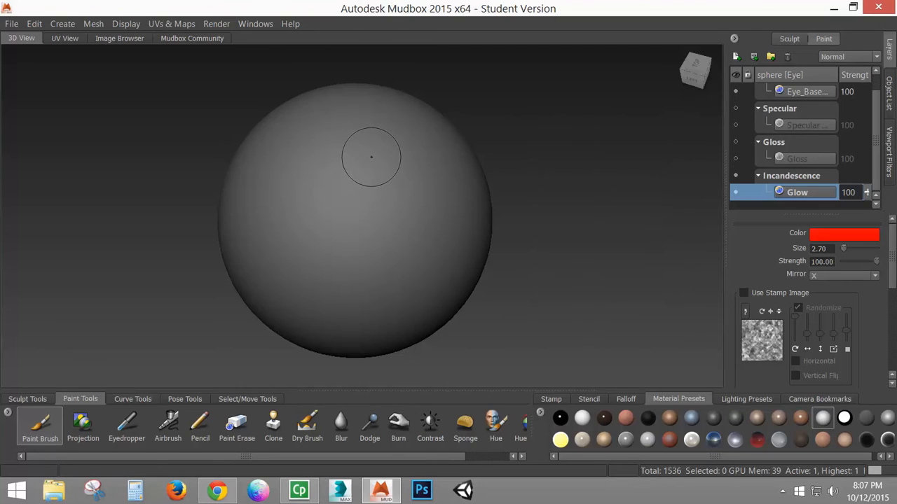
mouse_move(370, 156)
mouse_down()
mouse_move(370, 181)
mouse_move(355, 190)
mouse_move(386, 200)
mouse_move(360, 162)
mouse_move(380, 209)
mouse_move(362, 226)
mouse_up()
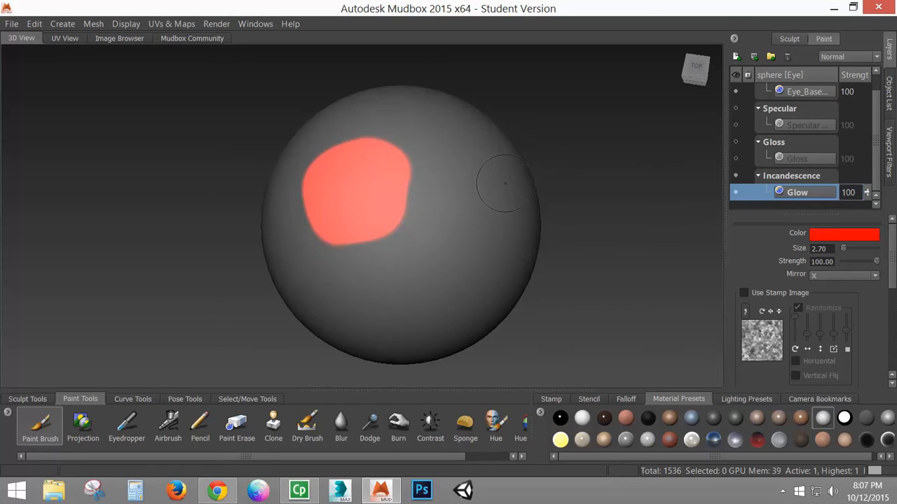
mouse_move(485, 185)
middle_down()
mouse_move(352, 217)
mouse_move(206, 236)
mouse_move(167, 249)
mouse_move(126, 290)
middle_up()
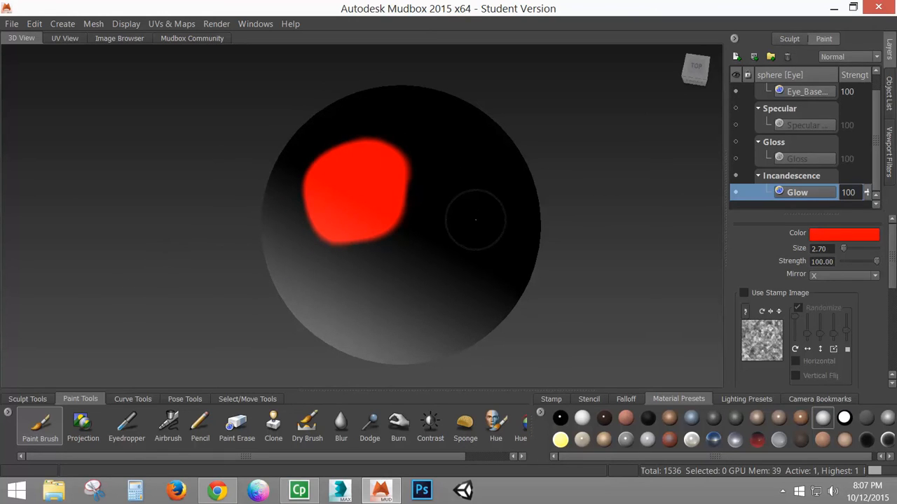
alt+drag(476, 220, 166, 202)
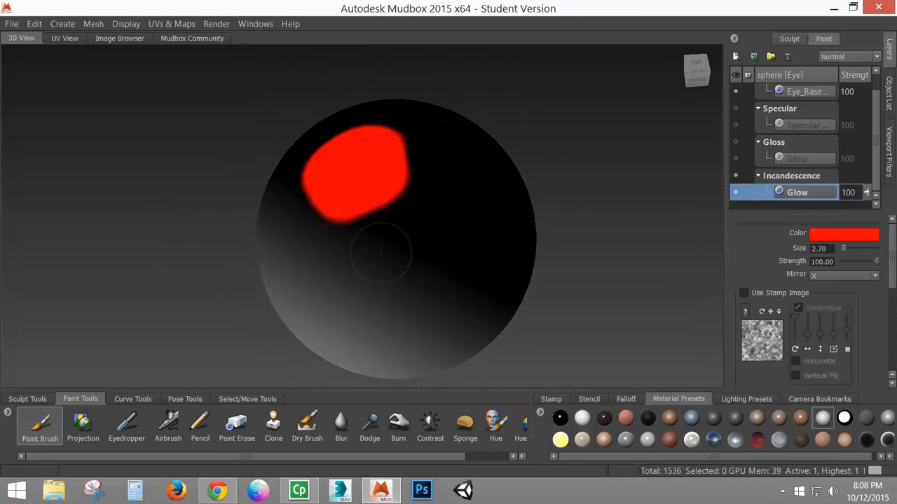
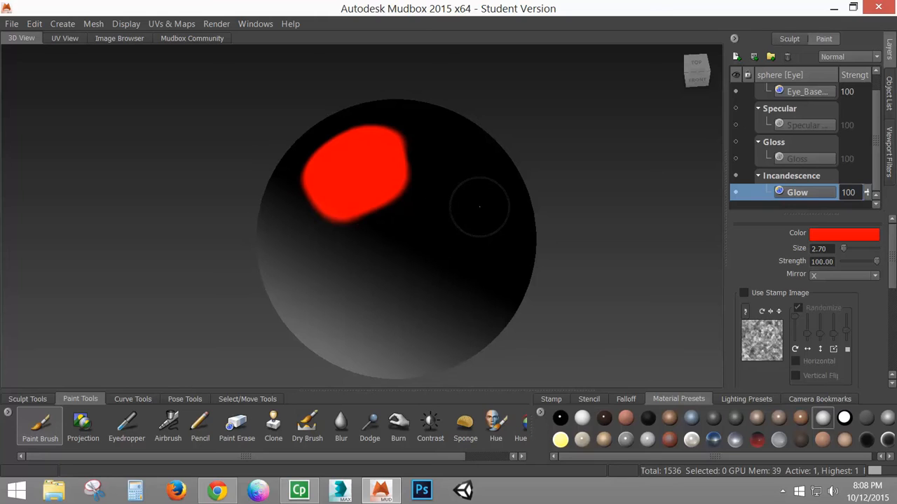
Step: Hide the sphere's Glow layer and rotate the light back onto the front of the sphere
click(736, 191)
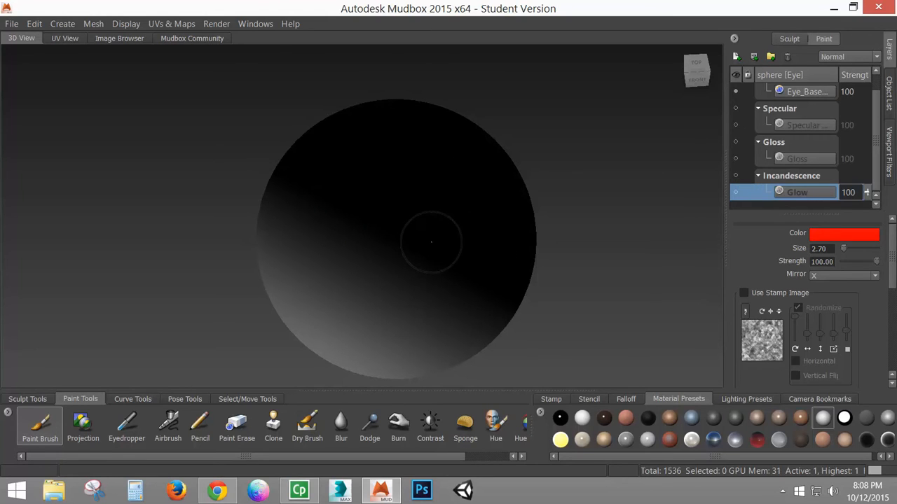
drag(451, 233, 451, 209)
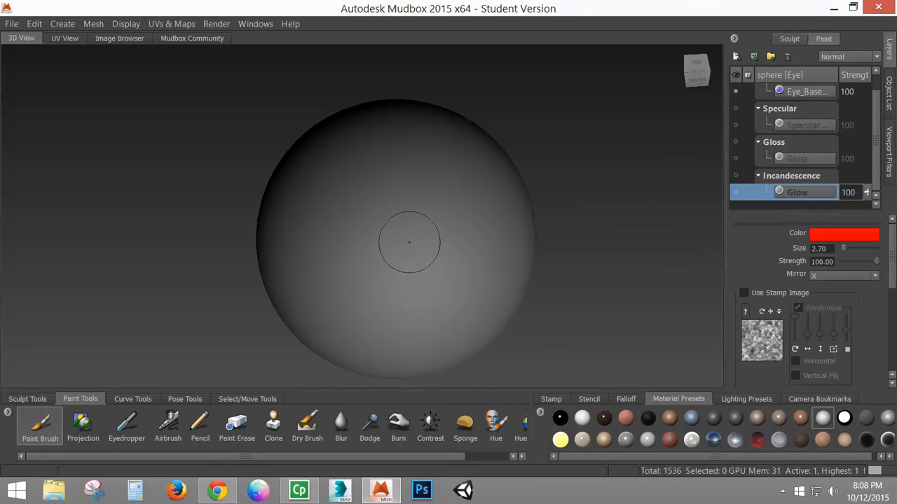
mouse_move(413, 227)
middle_down()
mouse_move(368, 187)
mouse_move(341, 180)
mouse_move(330, 160)
middle_up()
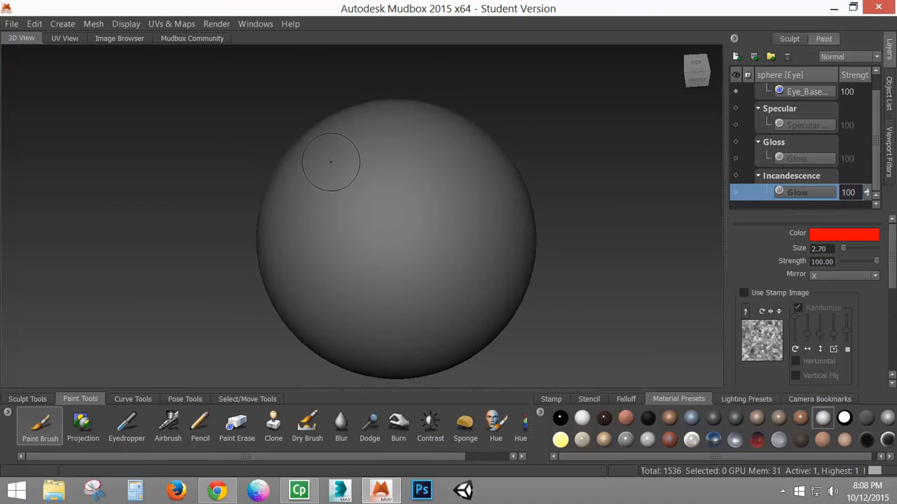
Step: Create a paint layer named Opacity in the Opacity channel of the sphere
click(735, 57)
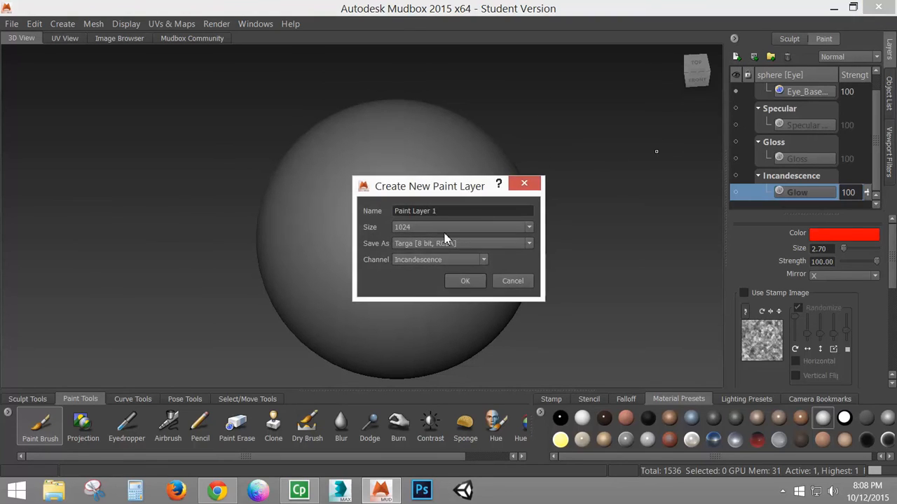
click(423, 261)
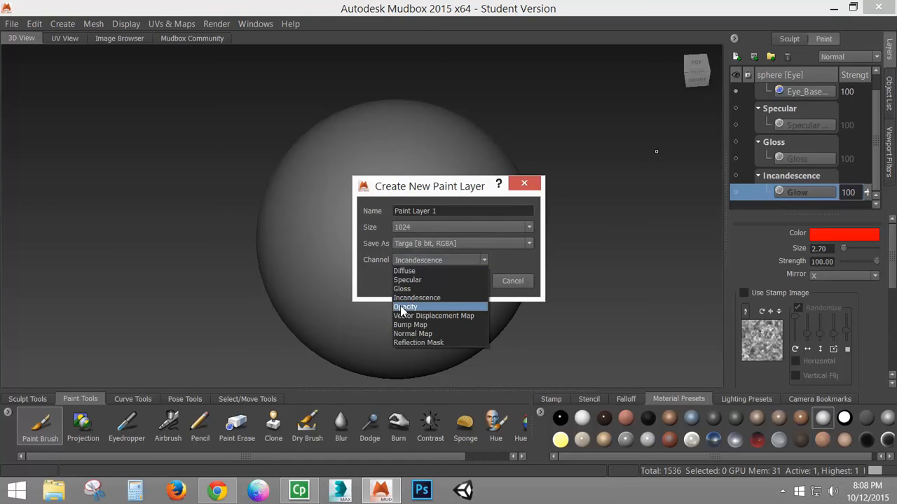
click(415, 307)
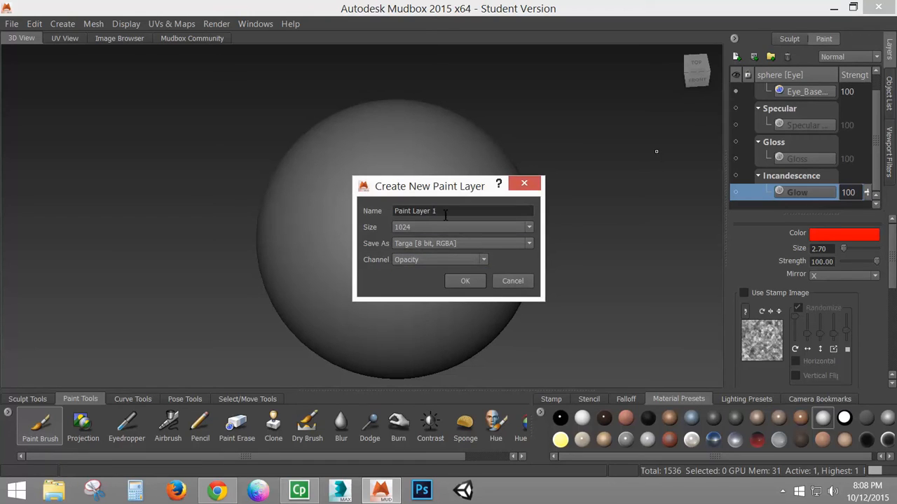
drag(440, 211, 306, 210)
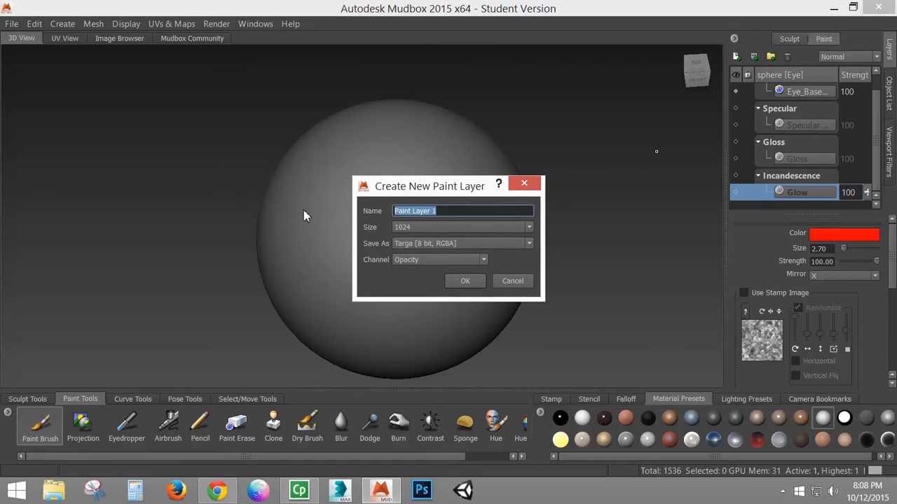
text(Opacity)
click(465, 281)
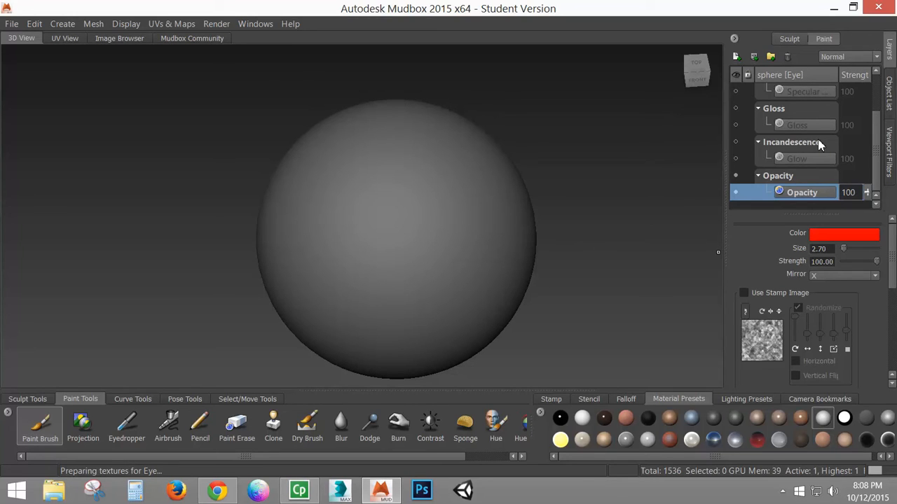
Step: Set the Paint Brush color to white for the Opacity layer
click(840, 236)
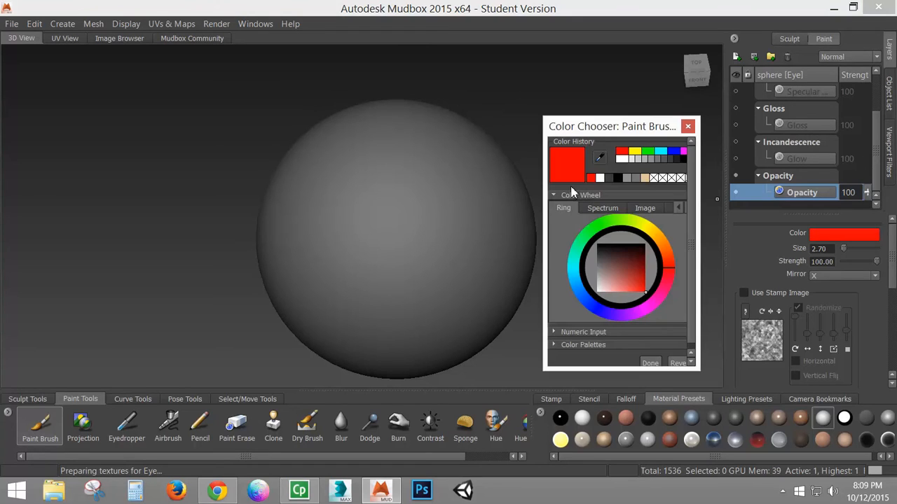
click(600, 178)
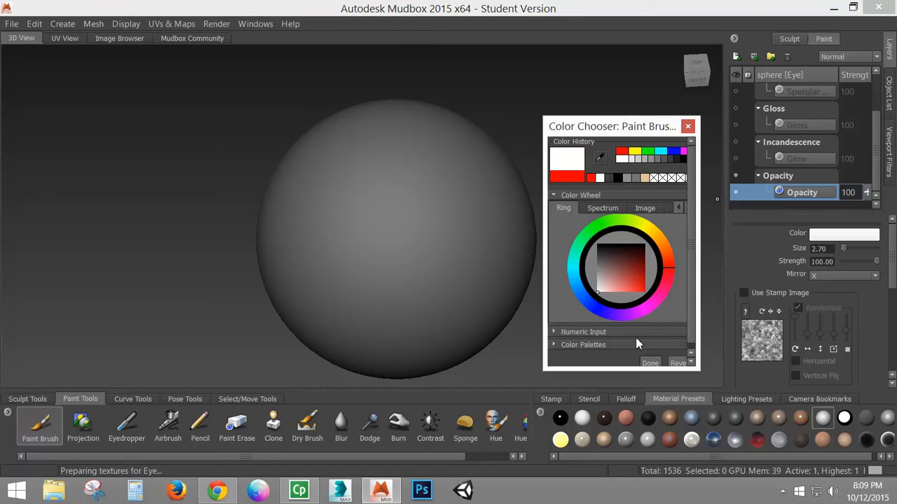
click(649, 362)
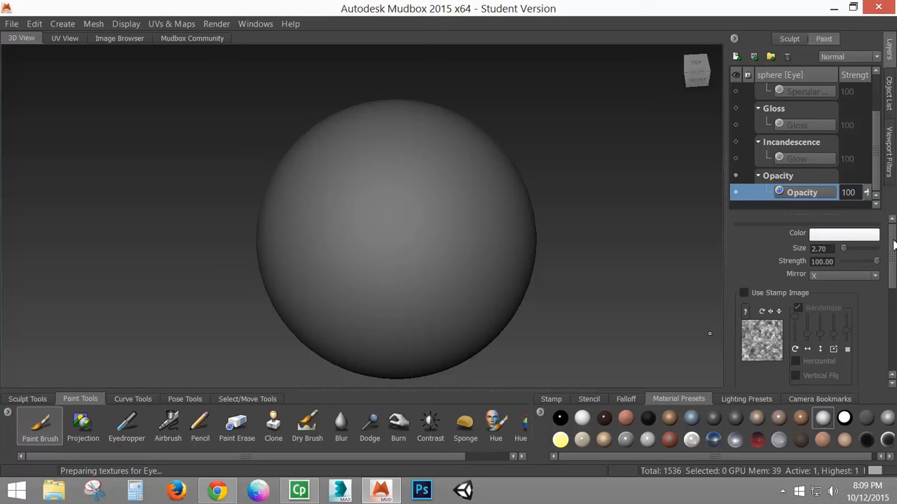
mouse_move(893, 244)
mouse_down()
mouse_move(785, 257)
mouse_move(762, 324)
mouse_up()
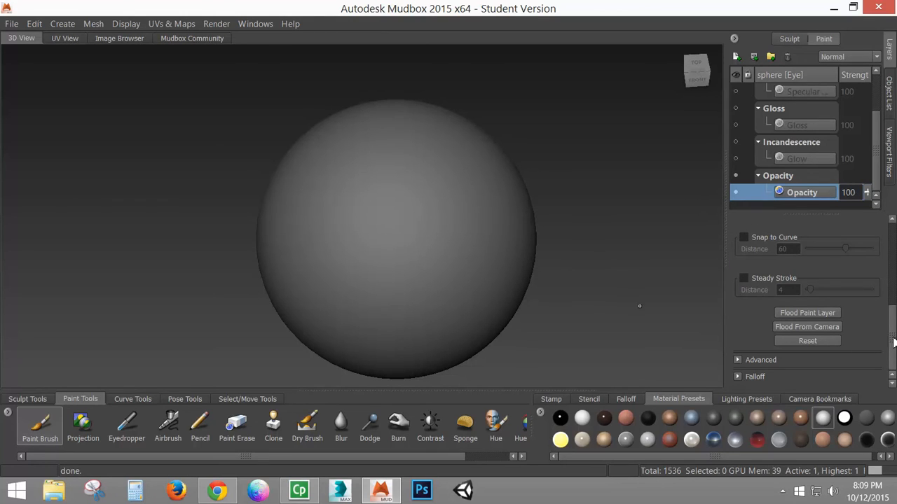
drag(893, 342, 893, 252)
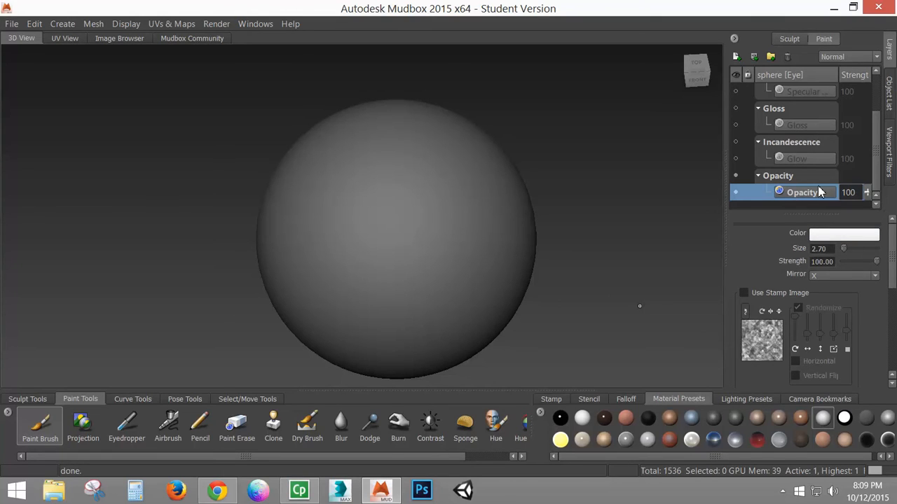
Step: Set the Paint Brush color to black and paint a broad vertical band down the sphere's right side on the Opacity layer
click(841, 236)
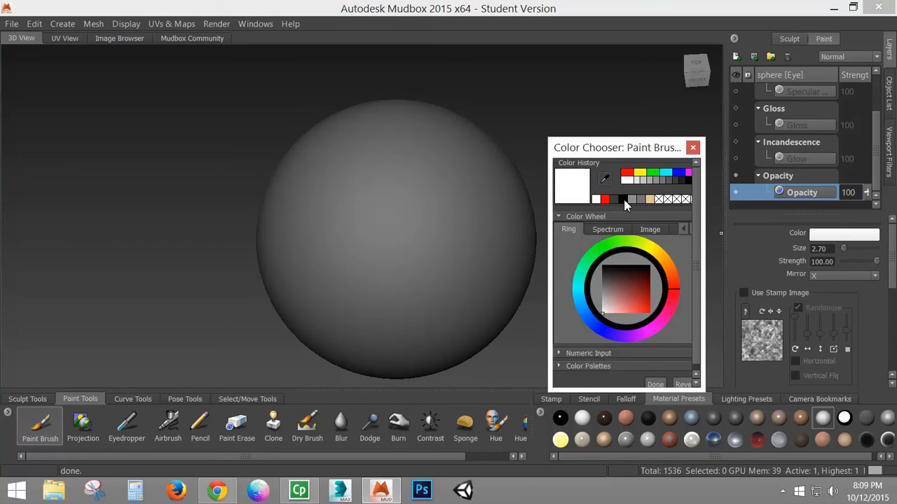
click(623, 200)
click(655, 385)
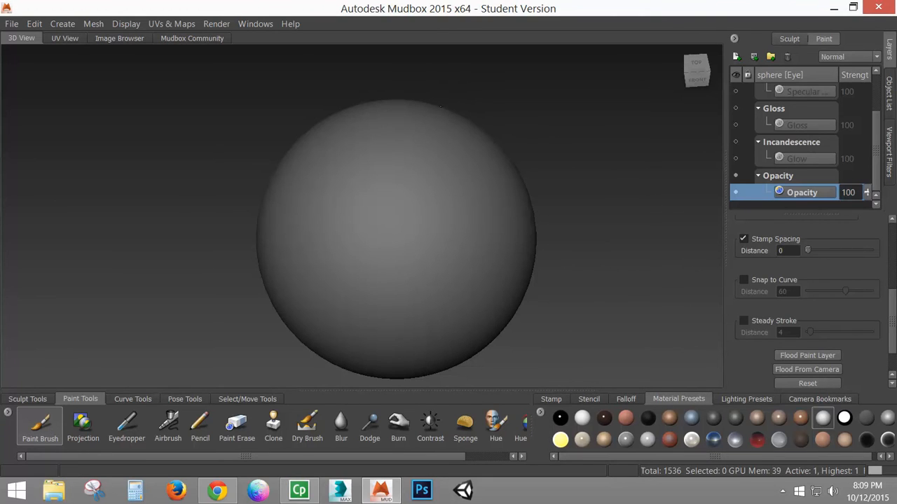
mouse_move(441, 106)
mouse_down()
mouse_move(449, 343)
mouse_move(461, 316)
mouse_move(473, 127)
mouse_move(495, 342)
mouse_up()
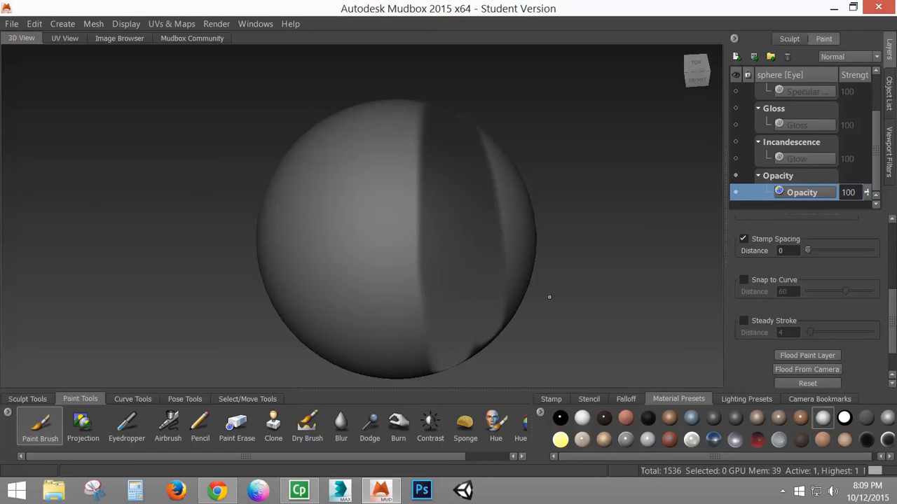
Step: Turn on Show Both Sides to display the sphere's inner surface through the painted opacity band
mouse_move(549, 297)
alt+mouse_down()
mouse_move(490, 224)
mouse_move(453, 202)
mouse_move(454, 162)
mouse_move(464, 236)
mouse_move(486, 199)
mouse_move(186, 47)
alt+mouse_up()
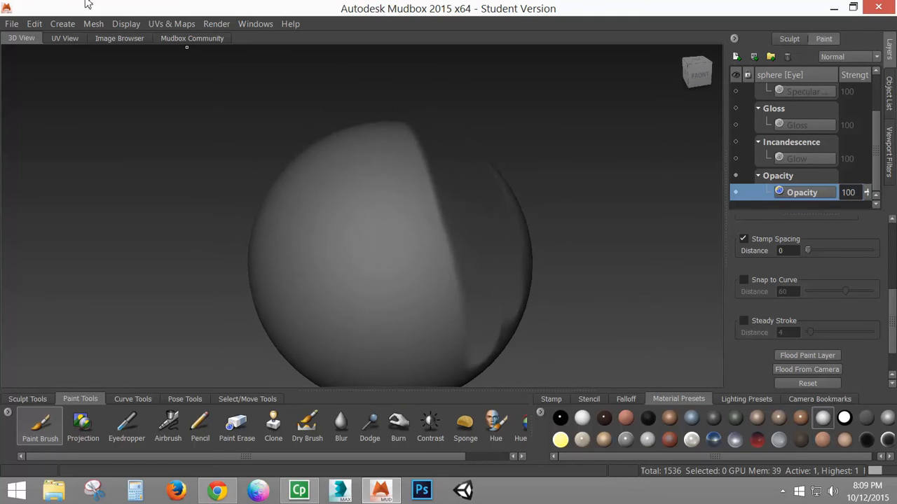
click(137, 27)
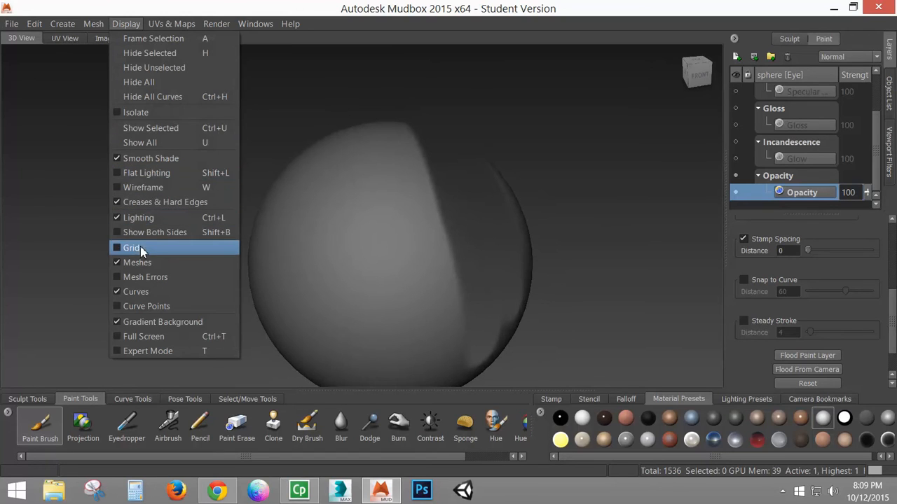
click(159, 232)
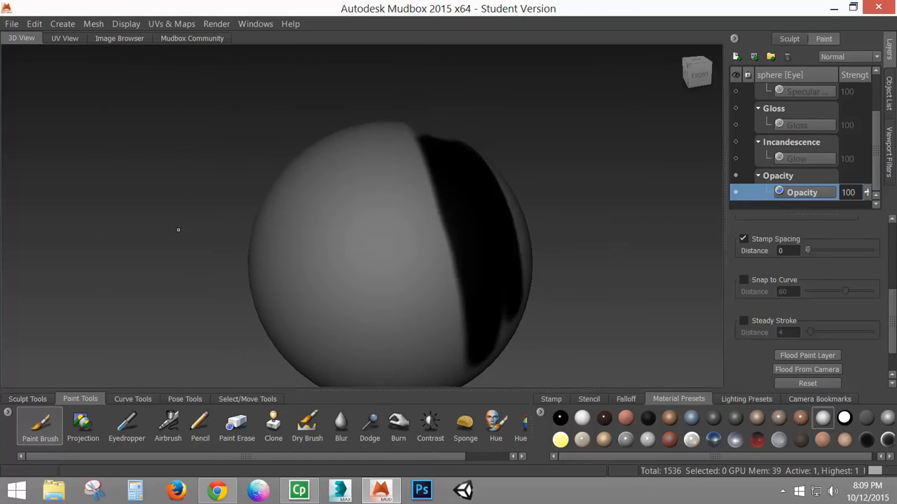
Step: Turn off Show Both Sides so the sphere's back faces are not displayed
mouse_move(178, 231)
alt+mouse_down()
mouse_move(280, 231)
mouse_move(400, 179)
mouse_move(475, 170)
mouse_move(483, 188)
mouse_move(353, 167)
mouse_move(365, 182)
mouse_move(283, 208)
mouse_move(384, 257)
mouse_move(419, 156)
mouse_move(561, 203)
mouse_move(680, 221)
mouse_move(434, 232)
mouse_move(456, 252)
mouse_move(563, 239)
mouse_move(491, 231)
mouse_move(375, 262)
mouse_move(438, 235)
alt+mouse_up()
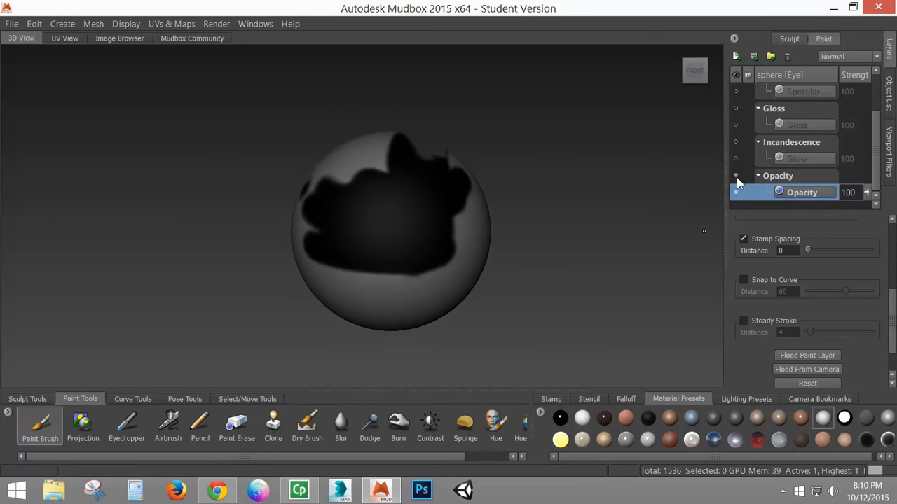
mouse_move(620, 172)
alt+mouse_down()
mouse_move(340, 199)
mouse_move(459, 189)
alt+mouse_up()
click(126, 24)
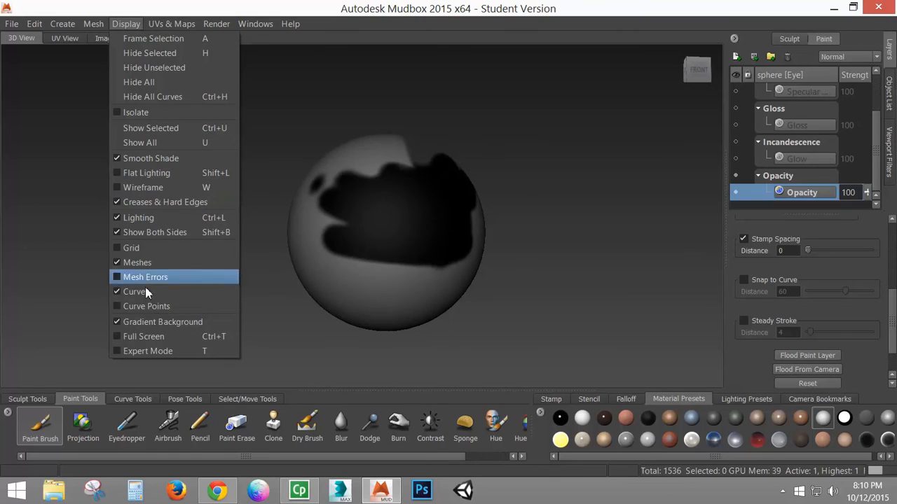
click(147, 233)
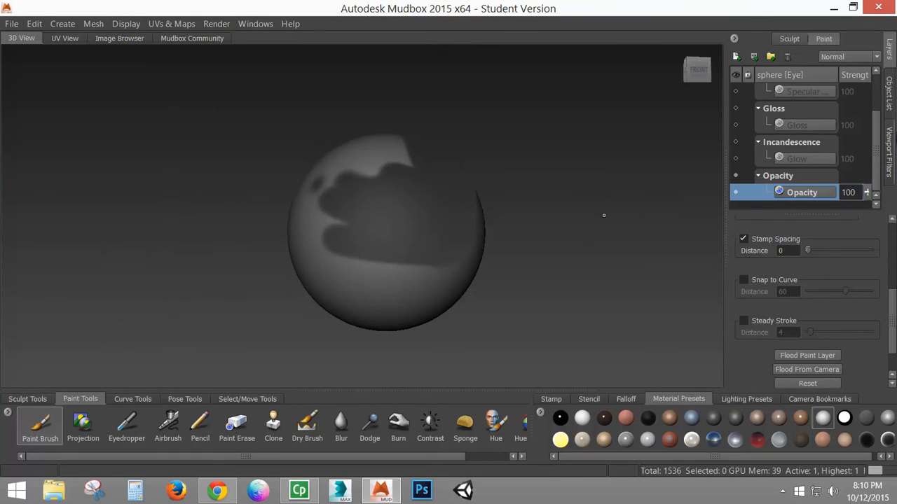
Step: Hide the sphere's Opacity paint channel
drag(880, 160, 875, 122)
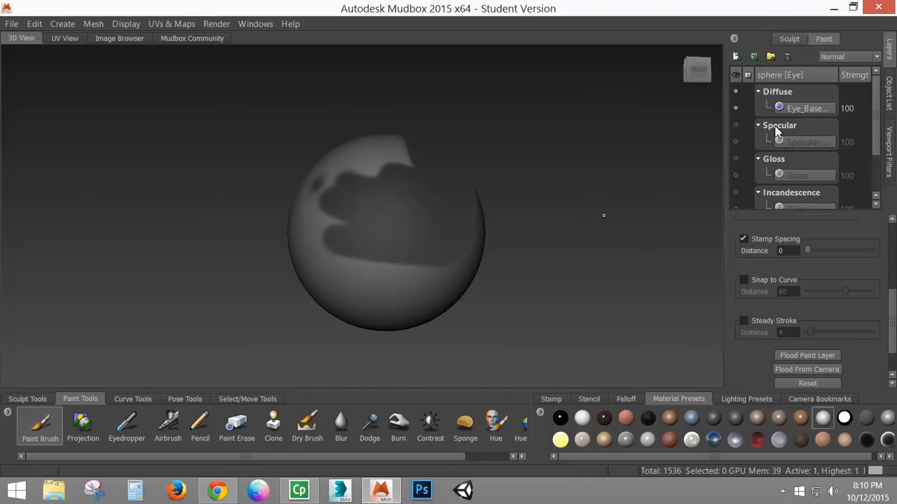
scroll(740, 194, down, 1)
click(741, 194)
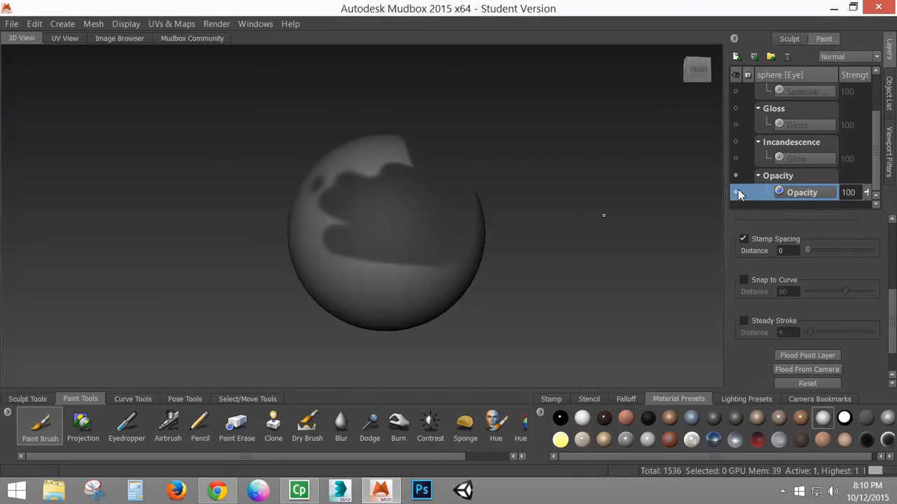
click(735, 178)
scroll(823, 92, up, 1)
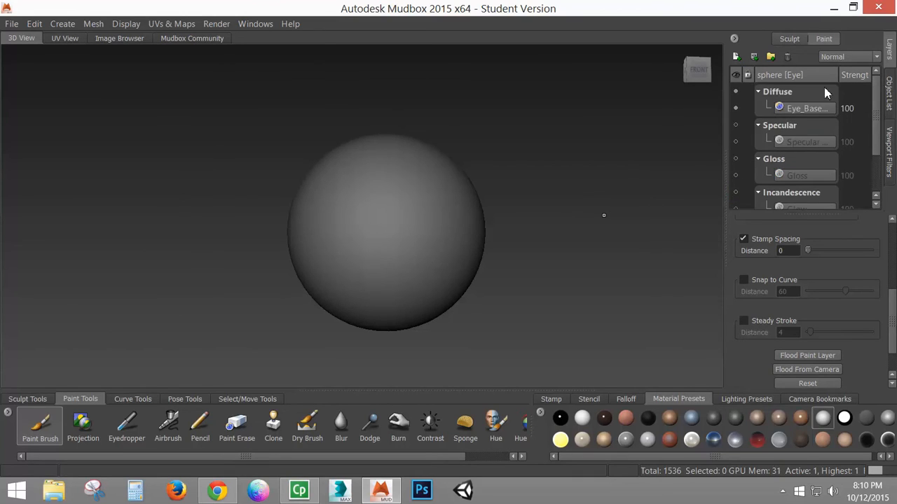
Step: Collapse the sphere's Specular, Gloss and Incandescence channel groups
click(758, 126)
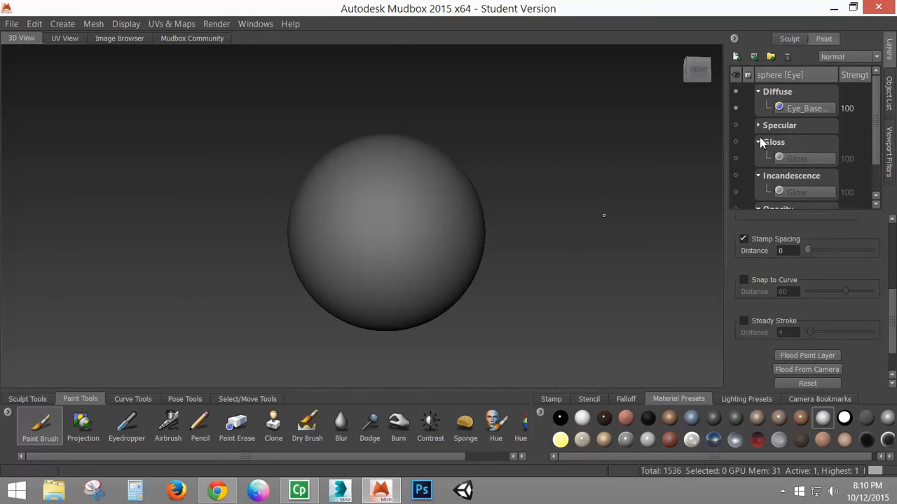
click(758, 145)
click(760, 160)
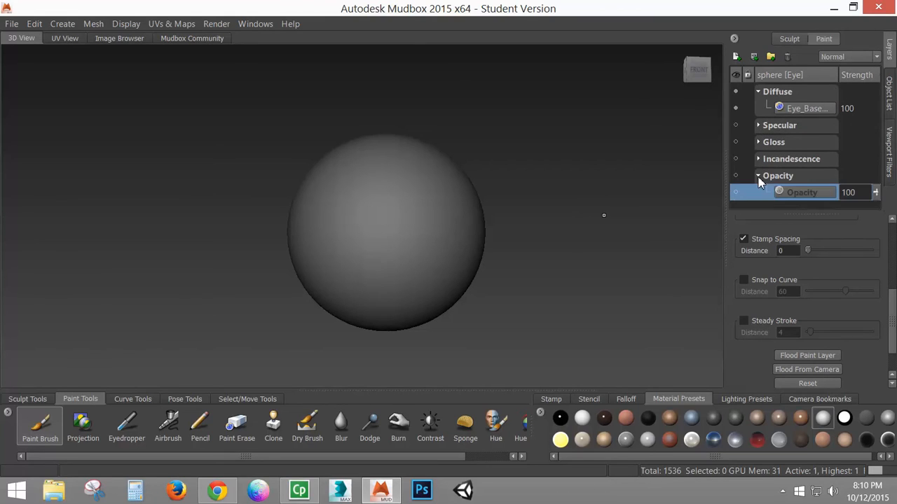
click(758, 177)
Step: Paint a black test patch on the front of the sphere in the Diffuse channel's eye base layer
click(810, 110)
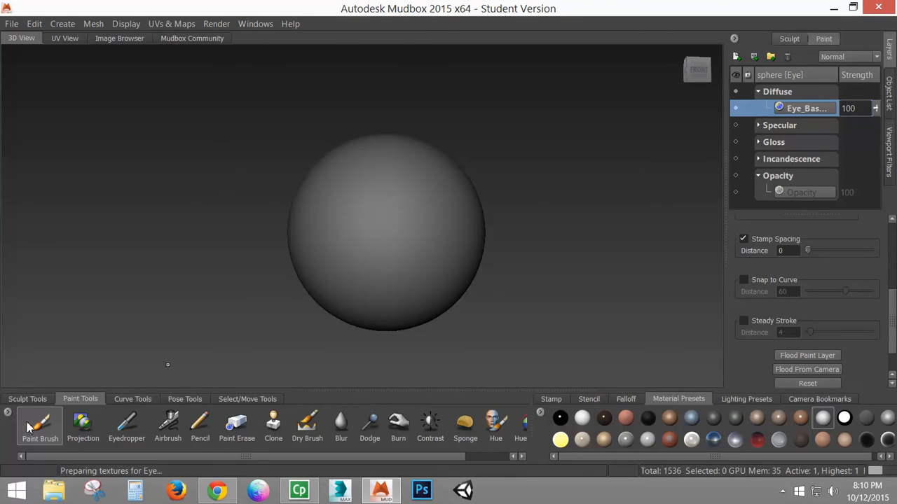
drag(893, 298, 892, 231)
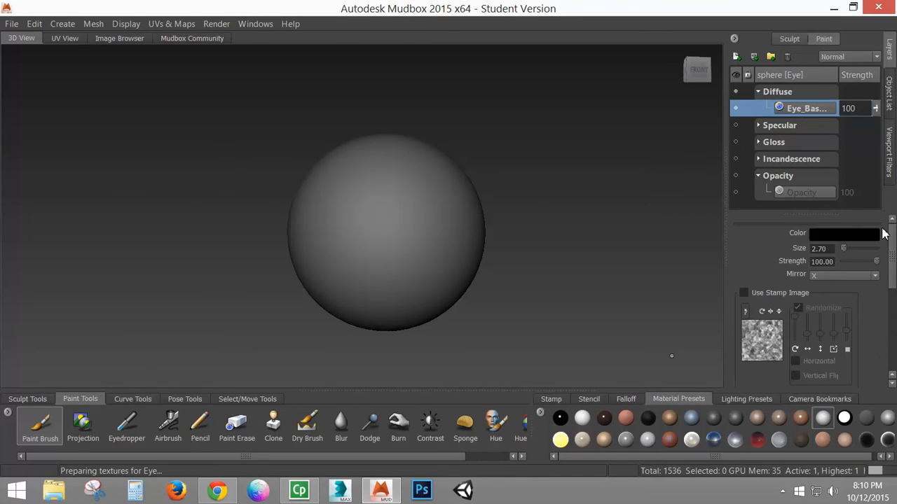
click(830, 234)
mouse_move(431, 211)
mouse_down()
mouse_move(382, 224)
mouse_move(355, 192)
mouse_move(459, 273)
mouse_move(411, 200)
mouse_move(428, 210)
mouse_up()
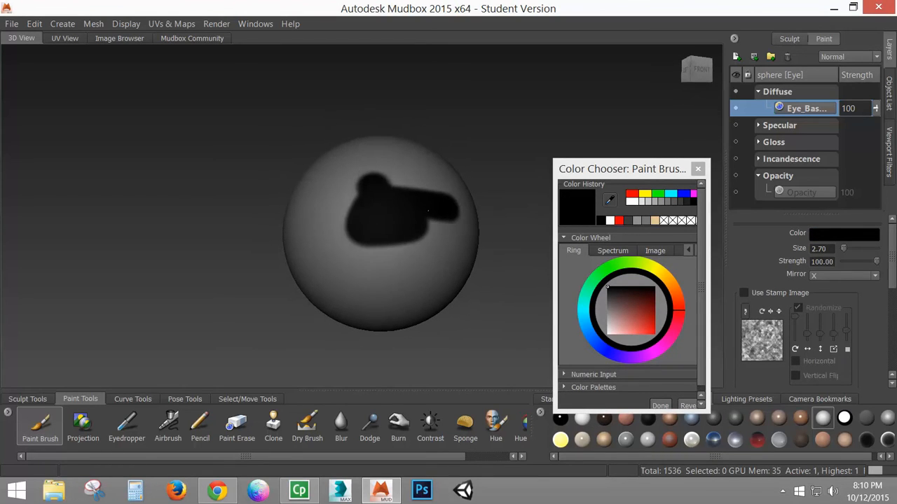
click(698, 169)
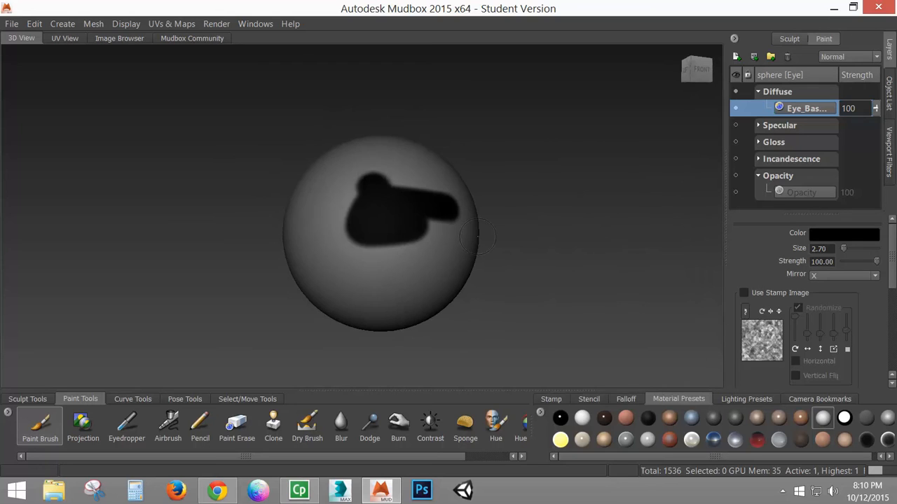
Step: Examine the paint brush's mirror axis options on the sphere, keeping the X setting
mouse_move(478, 236)
alt+mouse_down()
mouse_move(393, 240)
mouse_move(419, 279)
mouse_move(493, 263)
alt+mouse_up()
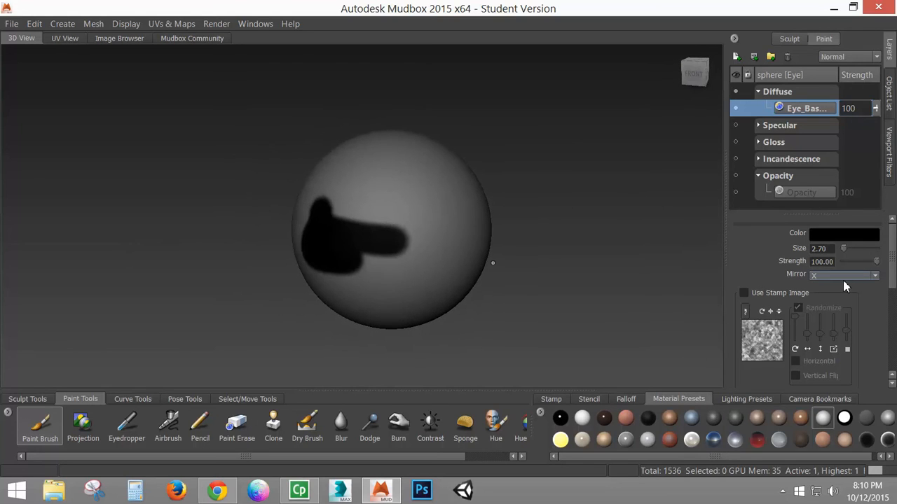
click(844, 276)
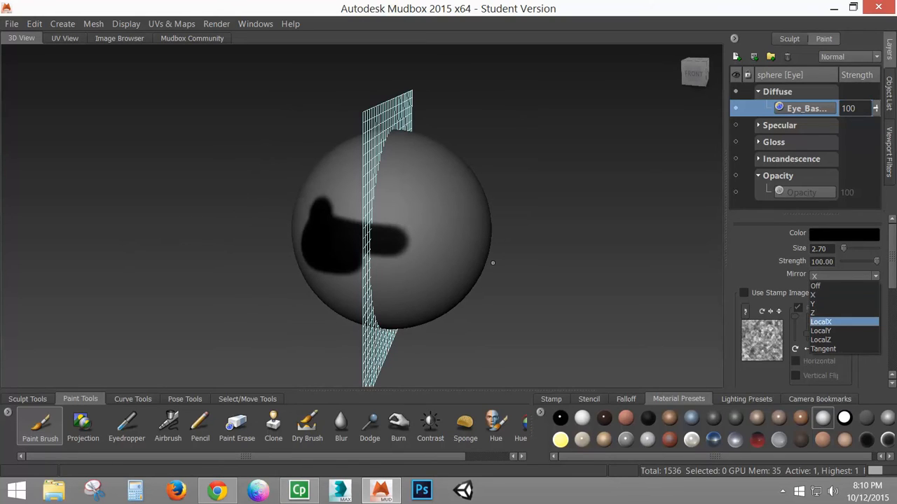
click(890, 244)
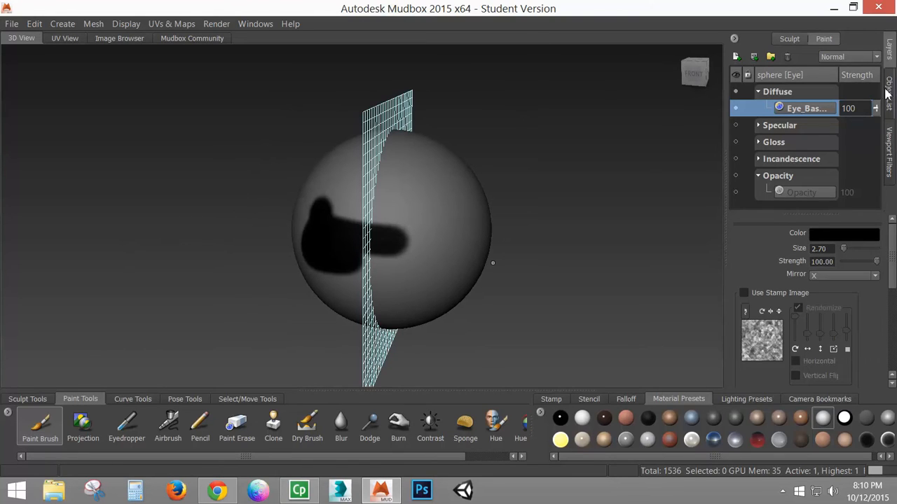
Step: Delete the sphere object and its Eye material from the scene
click(888, 94)
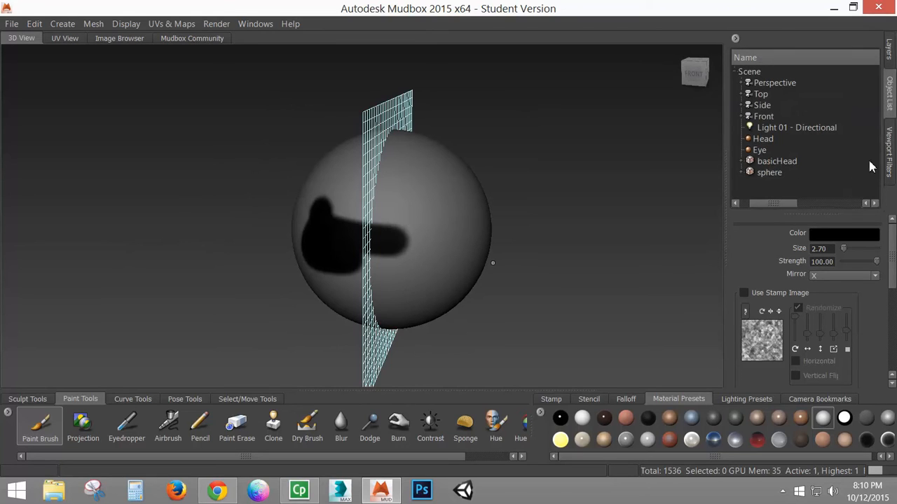
right_click(765, 175)
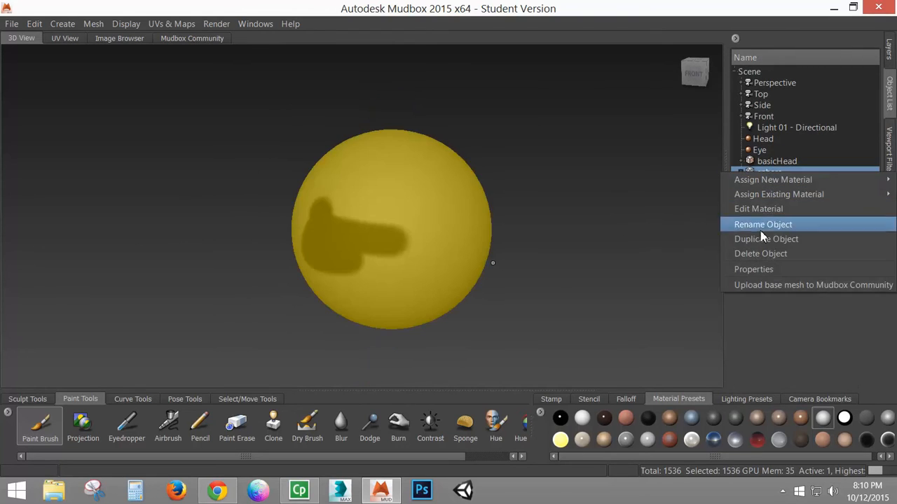
click(761, 254)
right_click(759, 152)
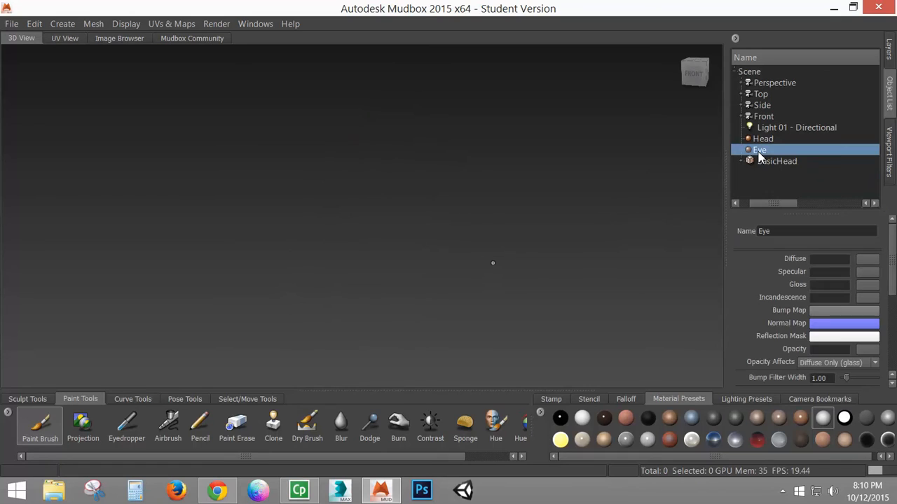
click(790, 176)
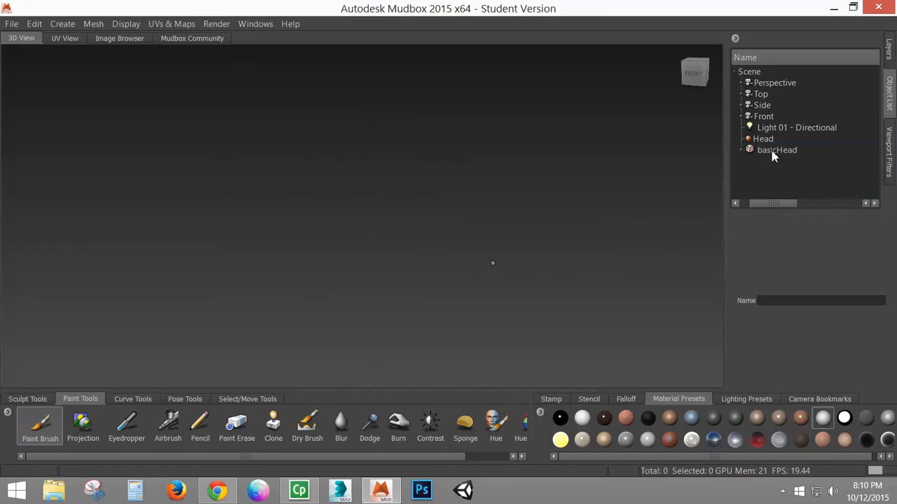
Step: Unhide the basicHead mesh and deselect it
click(773, 151)
drag(767, 202, 746, 210)
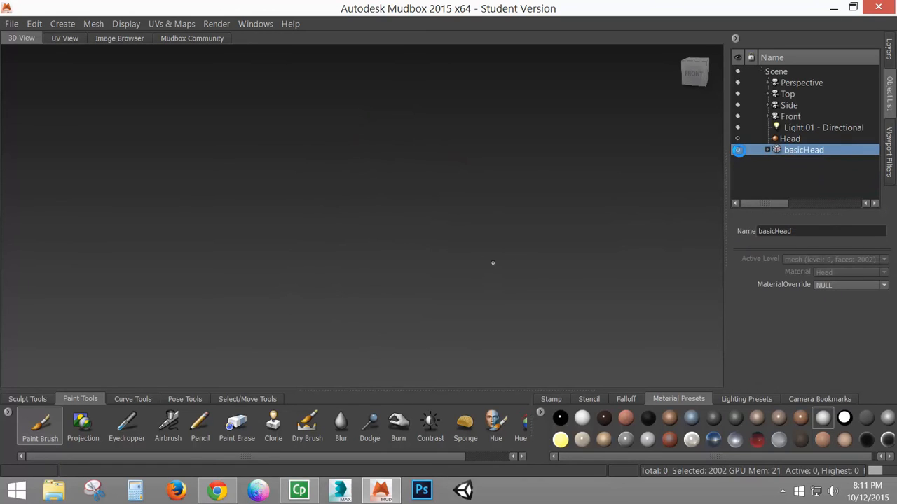
click(737, 150)
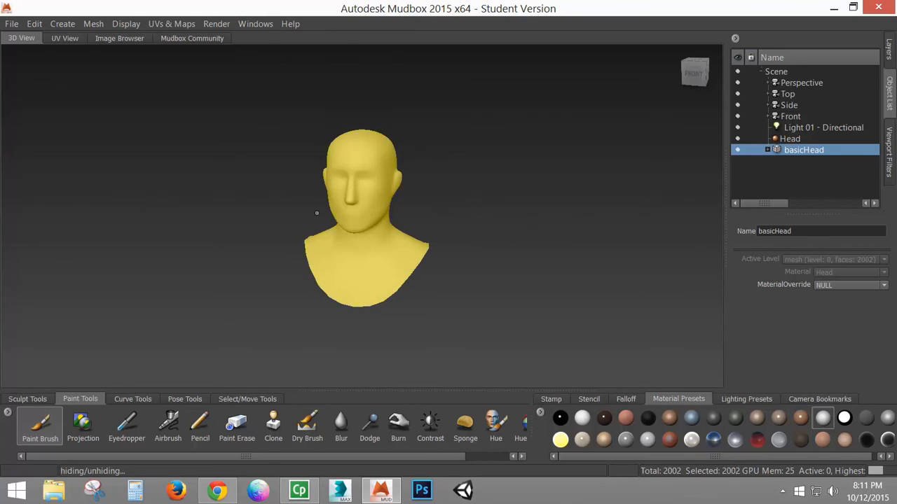
click(827, 187)
Step: Paint a vertical black stroke from brow to chin beside the head's nose, mirrored across X
scroll(603, 216, up, 3)
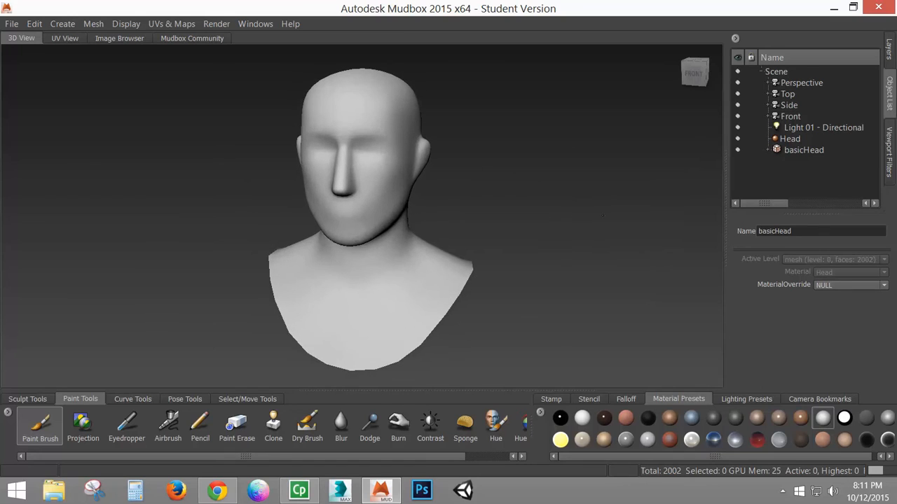
alt+drag(371, 171, 380, 187)
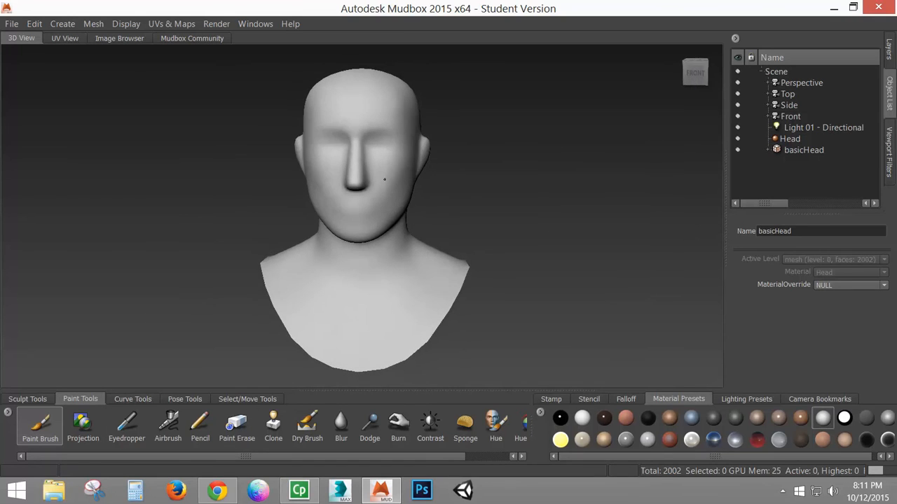
drag(388, 112, 384, 211)
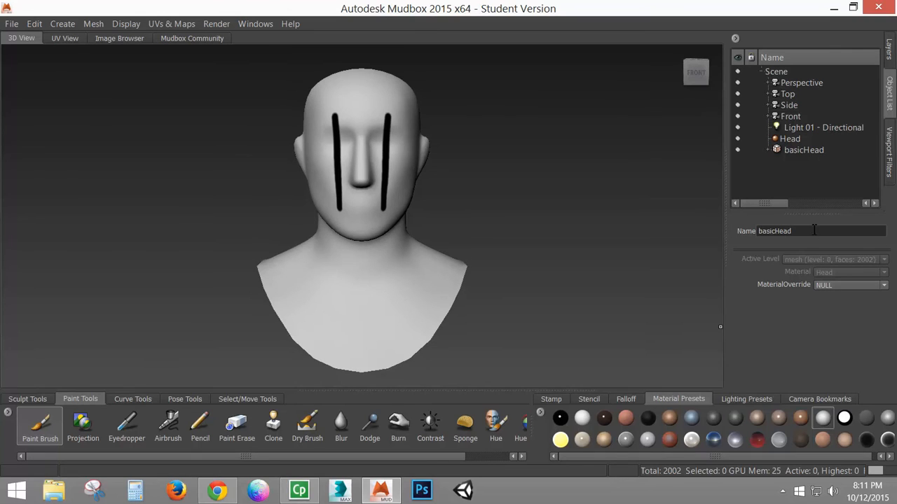
Step: Give the paint brush the grid-pattern stamp and size 20.01, try a mirrored stroke across the chest, and undo it
click(555, 400)
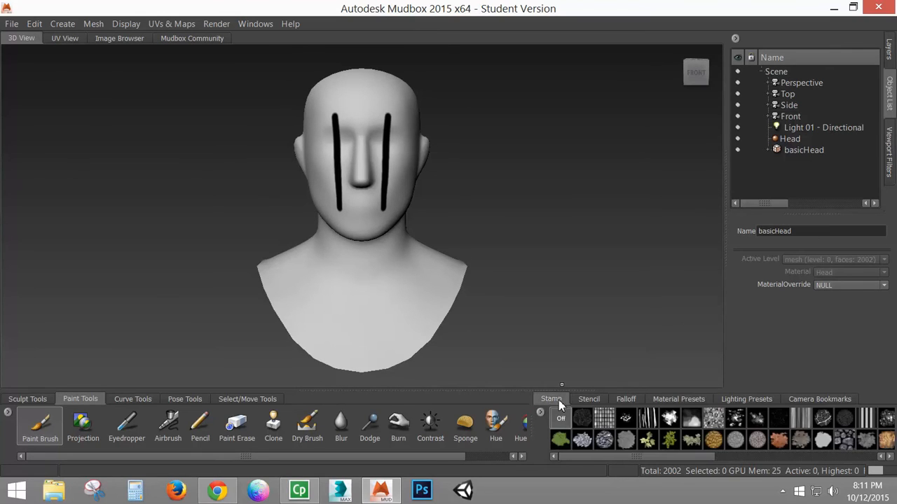
click(604, 419)
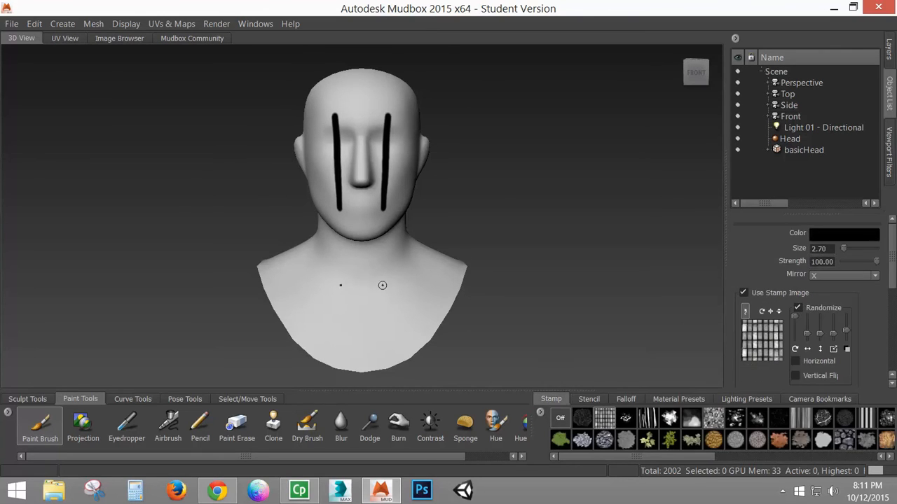
alt+drag(380, 284, 376, 316)
alt+right_drag(398, 298, 504, 291)
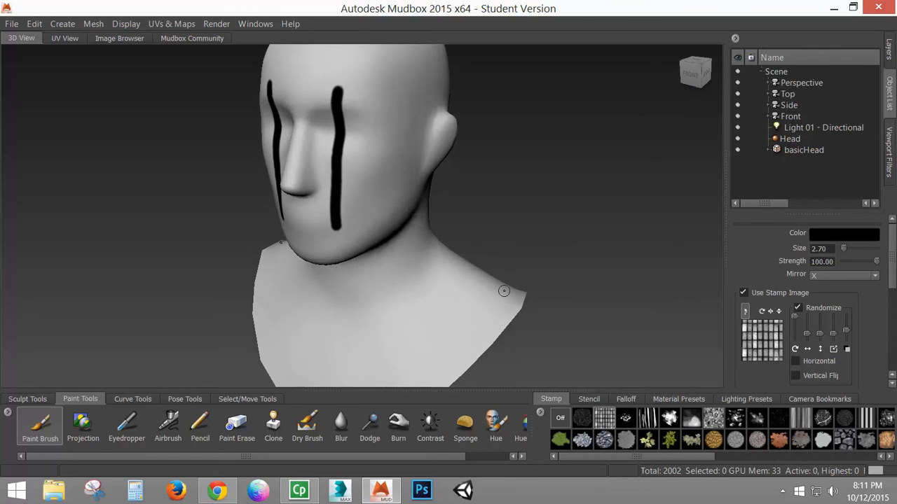
alt+middle_drag(504, 290, 416, 254)
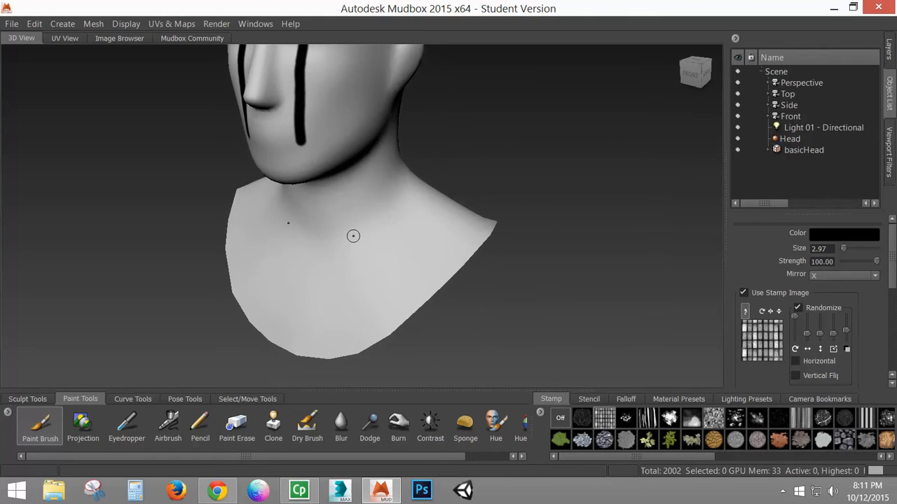
mouse_move(353, 236)
mouse_down()
mouse_move(403, 222)
mouse_move(308, 312)
mouse_up()
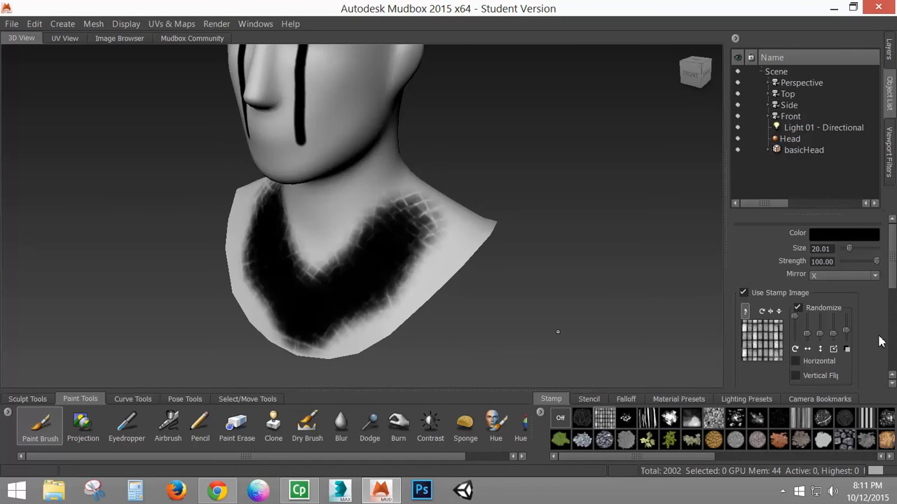
key(ctrl+z)
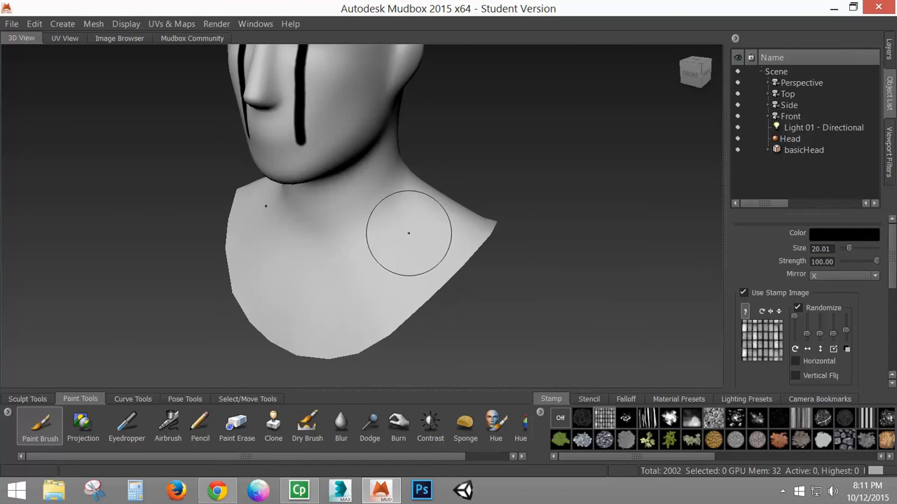
Step: Set the stamp spacing distance to 51, try a stroke across the chest, and undo it
mouse_move(894, 247)
mouse_down()
mouse_move(894, 329)
mouse_move(894, 314)
mouse_up()
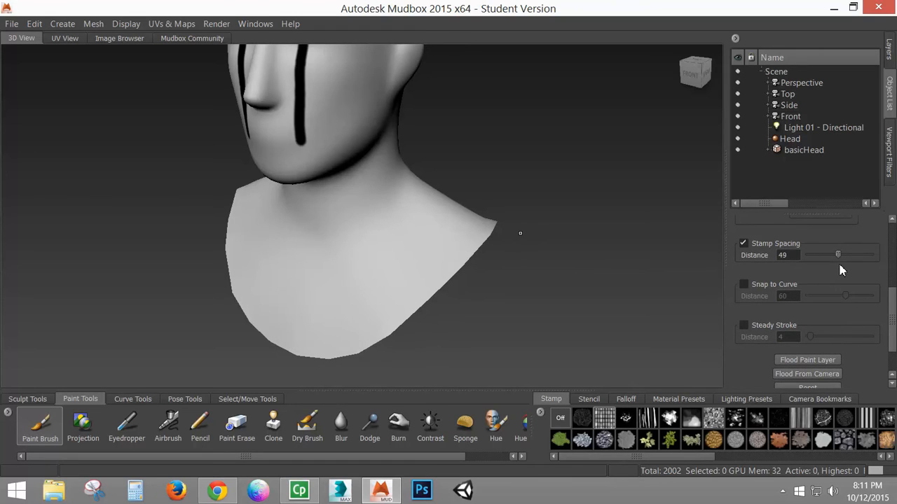
drag(409, 235, 301, 347)
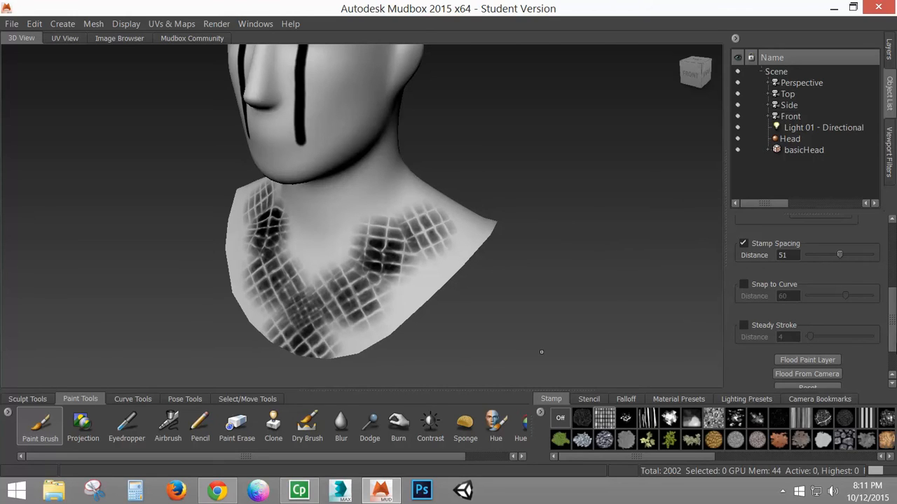
key(ctrl+z)
Step: Turn off stamp randomization, try two grid strokes across the chest and shoulders, and undo both
drag(893, 325, 893, 262)
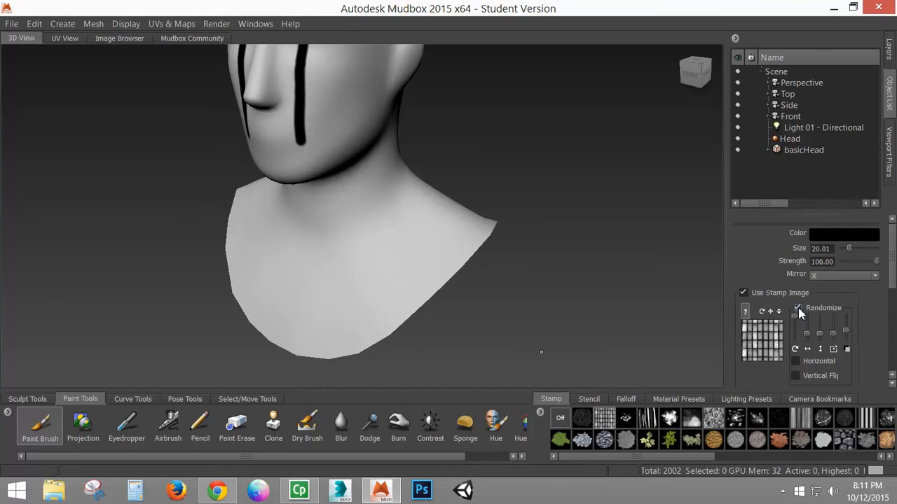
click(798, 309)
mouse_move(411, 225)
mouse_down()
mouse_move(357, 280)
mouse_move(305, 301)
mouse_up()
mouse_move(454, 228)
mouse_down()
mouse_move(451, 261)
mouse_move(392, 326)
mouse_move(306, 349)
mouse_up()
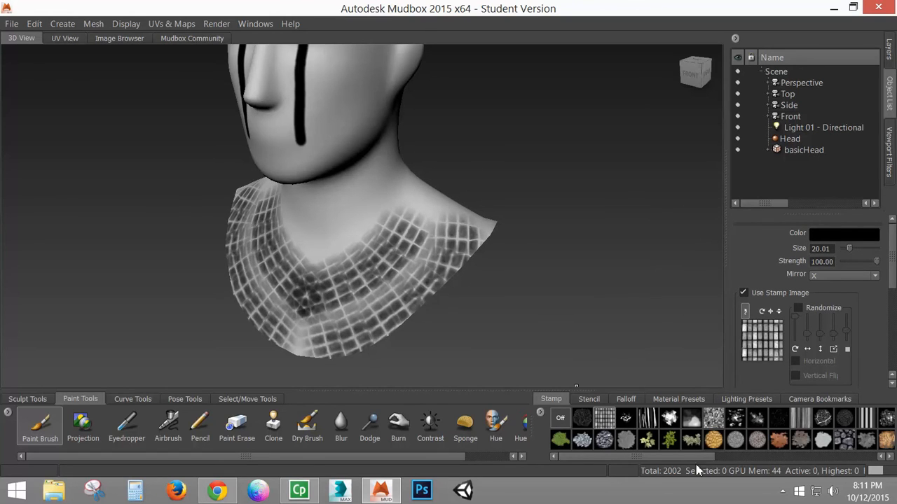
key(ctrl+z)
key(ctrl+z)
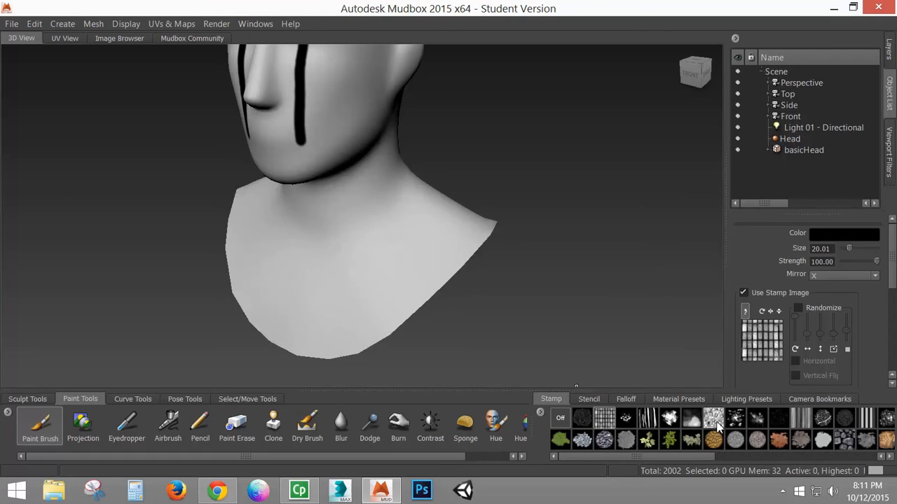
Step: Try two mirrored black strokes across the chest with the grainy noise stamp, and undo both
click(713, 418)
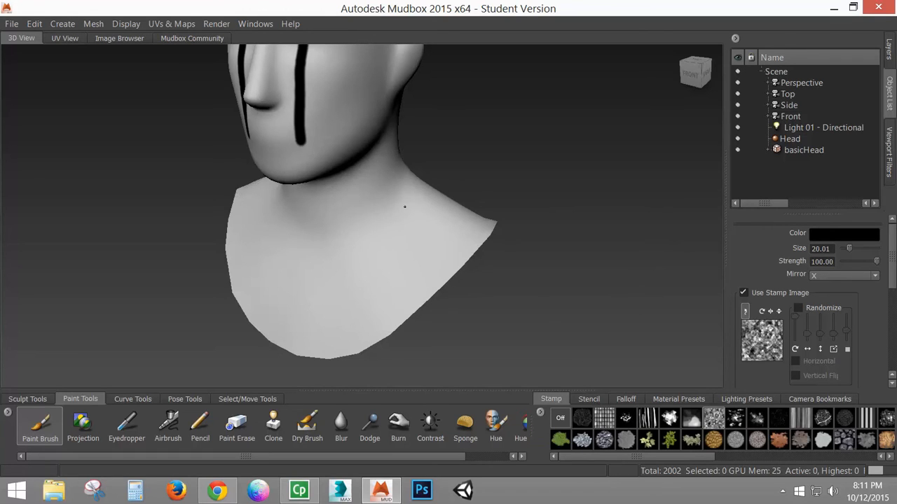
mouse_move(407, 206)
mouse_down()
mouse_move(347, 265)
mouse_move(322, 270)
mouse_up()
mouse_move(441, 263)
mouse_down()
mouse_move(319, 322)
mouse_move(349, 338)
mouse_up()
key(ctrl+z)
key(ctrl+z)
Step: Set the brush color to white and paint a mirrored stroke across the chest with the tan scales stamp
click(844, 234)
click(615, 243)
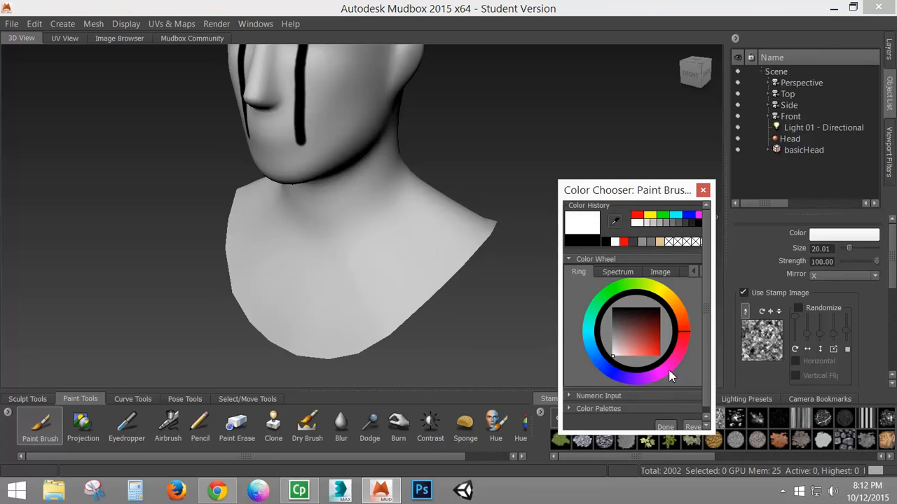
click(664, 428)
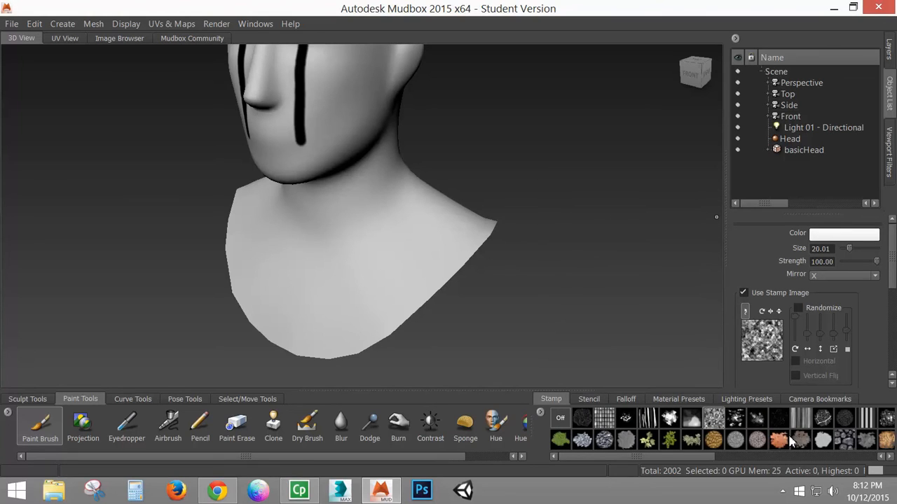
click(714, 439)
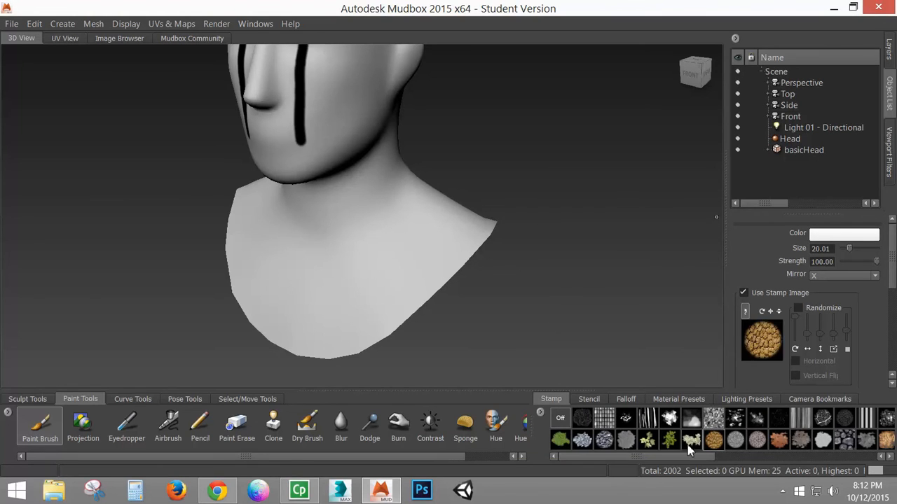
mouse_move(414, 216)
mouse_down()
mouse_move(364, 273)
mouse_move(322, 298)
mouse_up()
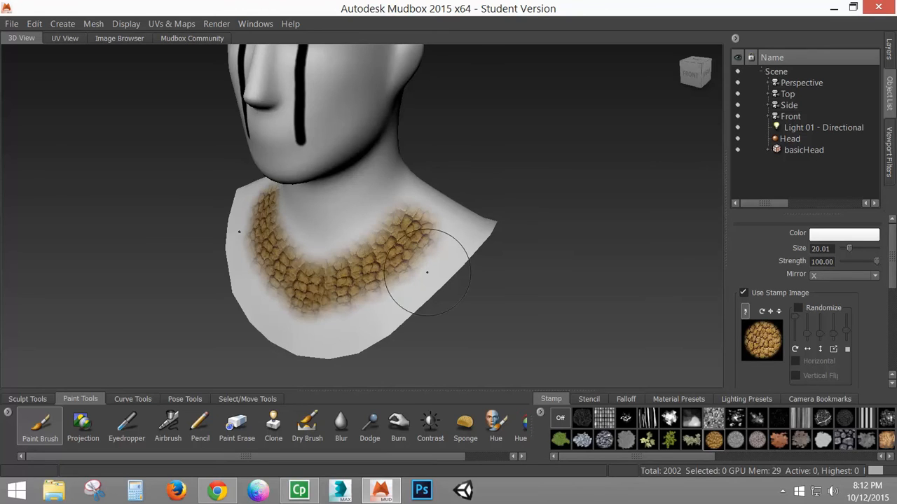
Step: Set the brush color to red and paint the scales stamp over the whole chest, shoulders and neck
click(838, 233)
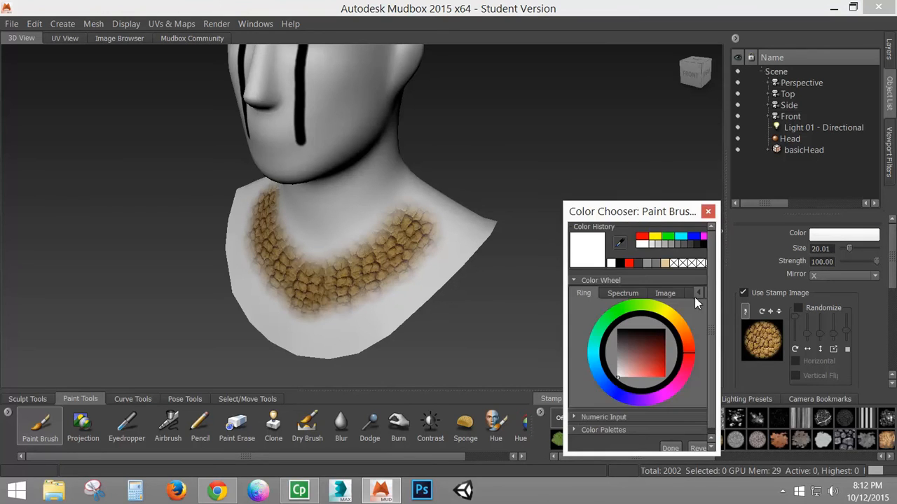
click(642, 237)
click(669, 448)
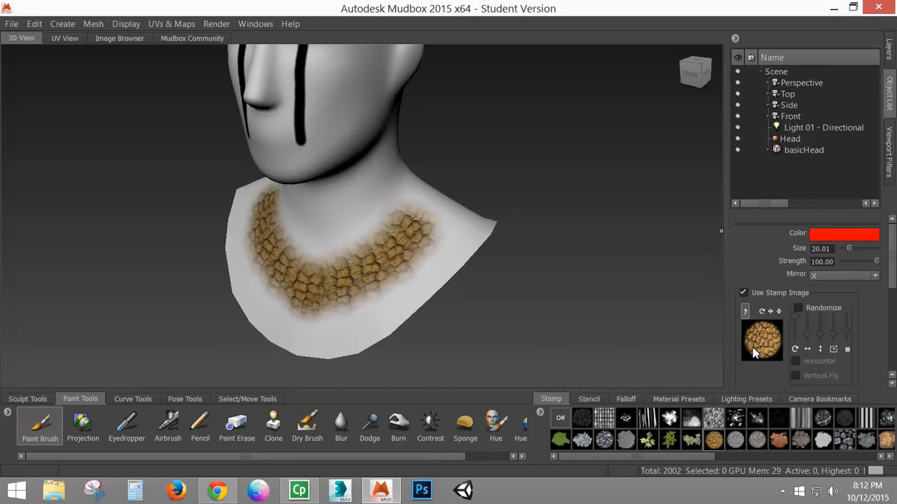
drag(437, 238, 315, 323)
drag(408, 217, 314, 262)
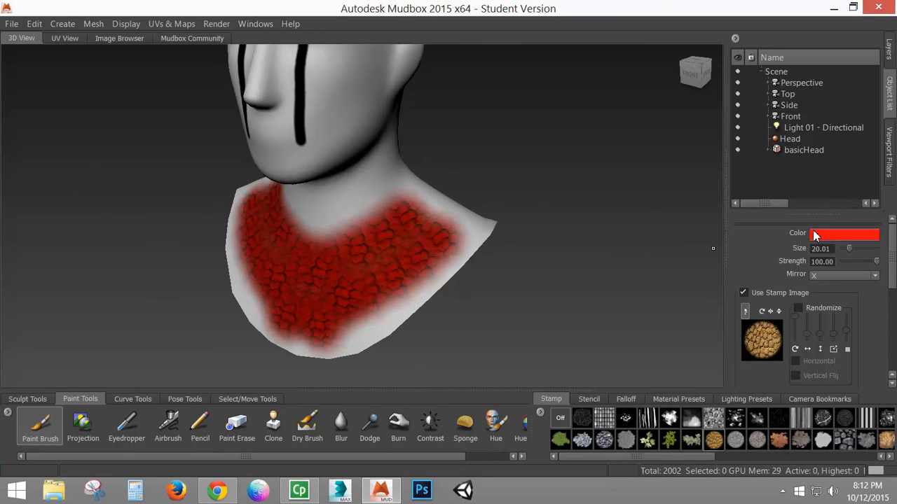
mouse_move(430, 199)
mouse_down()
mouse_move(463, 225)
mouse_move(393, 308)
mouse_move(434, 253)
mouse_move(301, 342)
mouse_move(484, 252)
mouse_up()
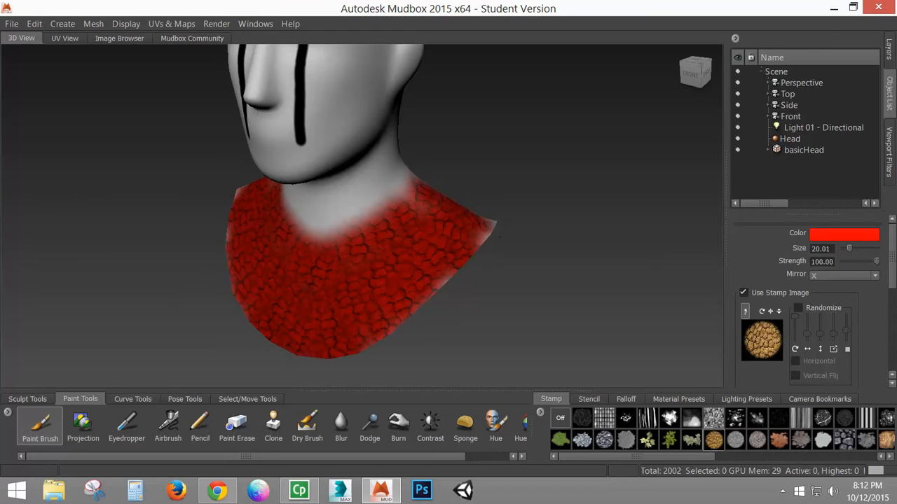
mouse_move(366, 276)
mouse_down()
mouse_move(322, 214)
mouse_move(379, 153)
mouse_move(395, 210)
mouse_up()
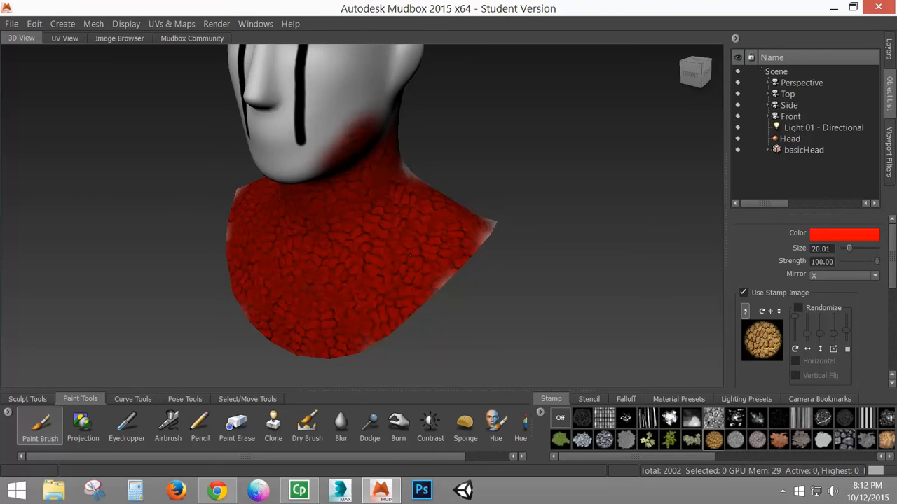
Step: Undo all the scale strokes on the chest and neck, and turn off the brush's stamp image
mouse_move(615, 252)
alt+mouse_down()
mouse_move(341, 279)
mouse_move(623, 286)
mouse_move(545, 293)
alt+mouse_up()
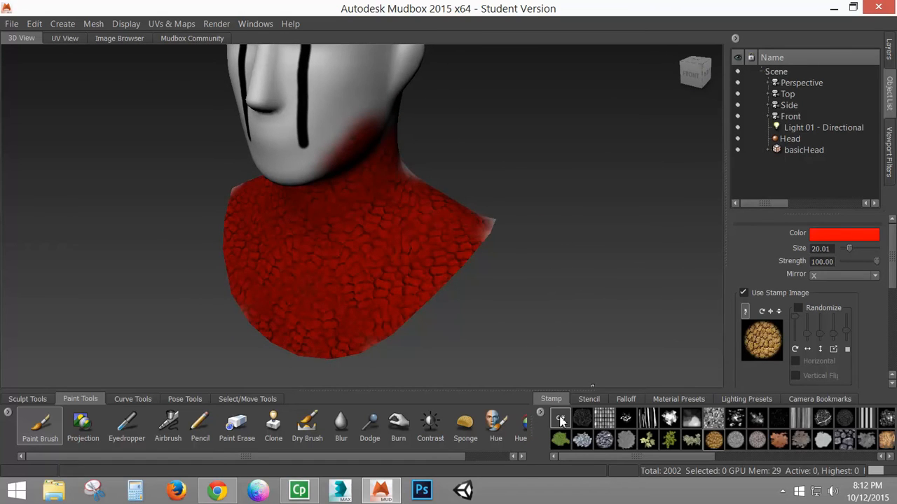
click(864, 235)
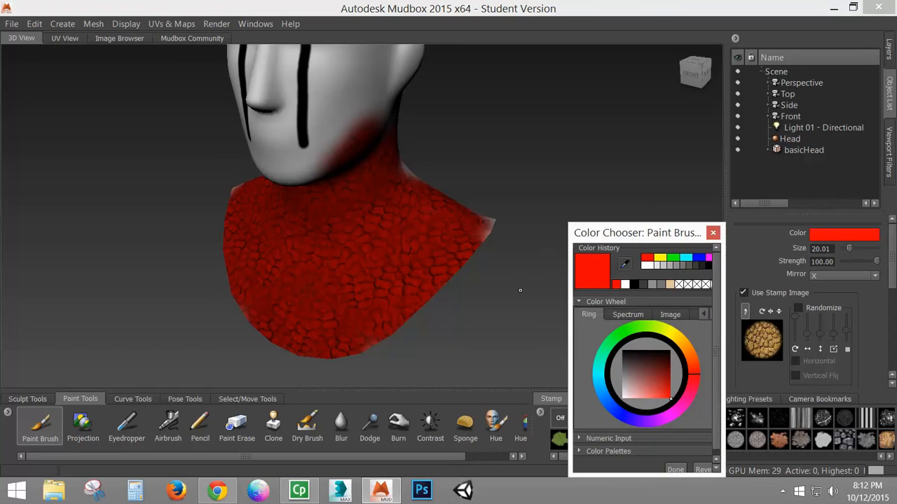
click(714, 233)
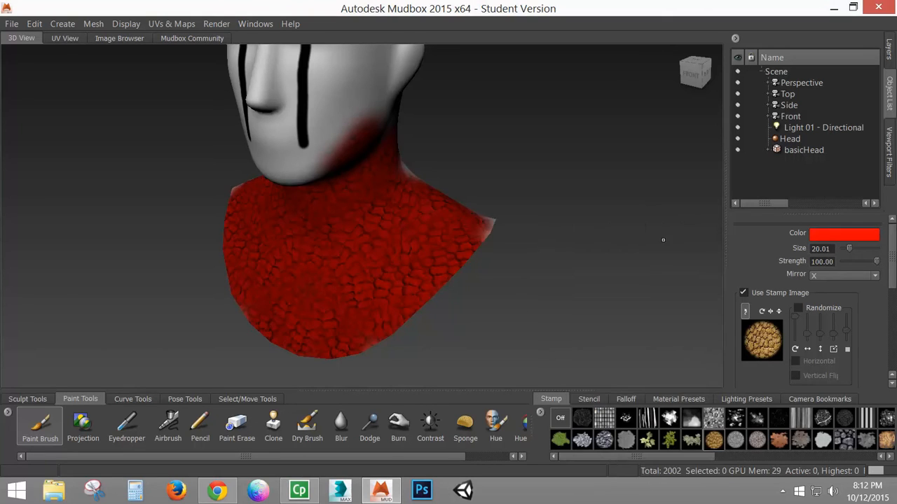
key(ctrl+z)
key(ctrl+z)
key(ctrl+z)
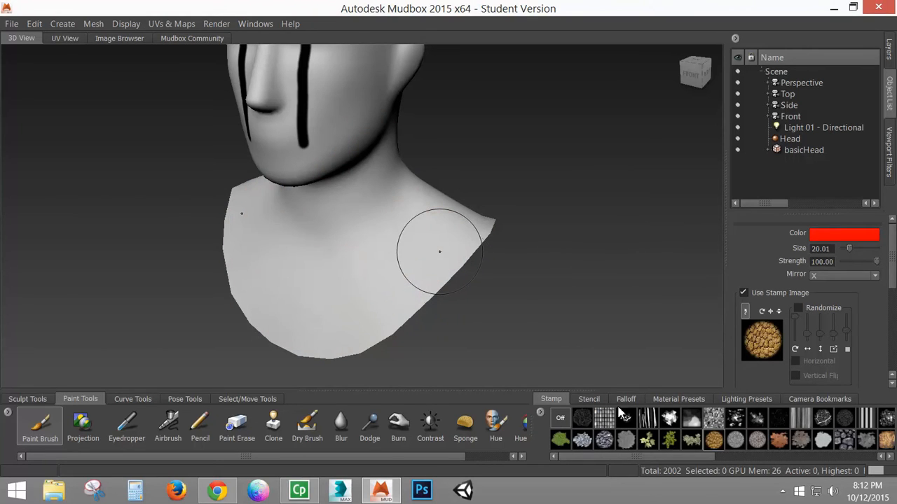
click(561, 419)
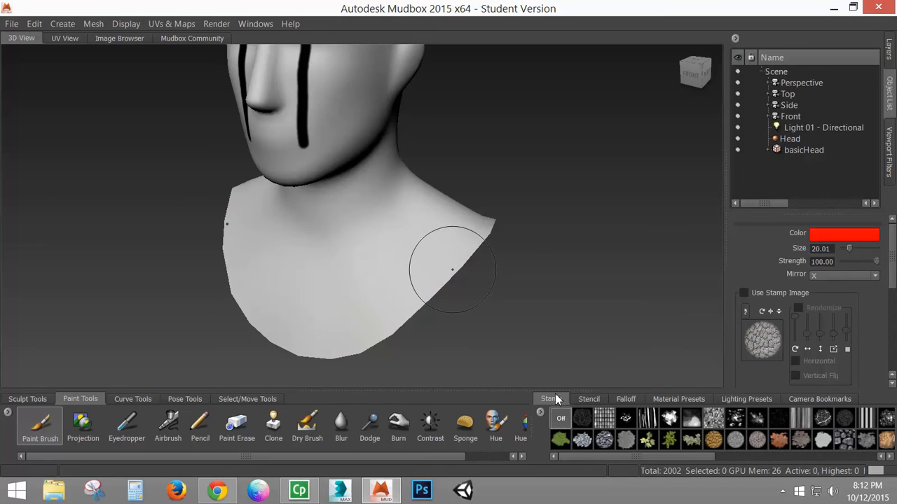
Step: Apply the green grass stencil and adjust its placement over the bust
click(589, 399)
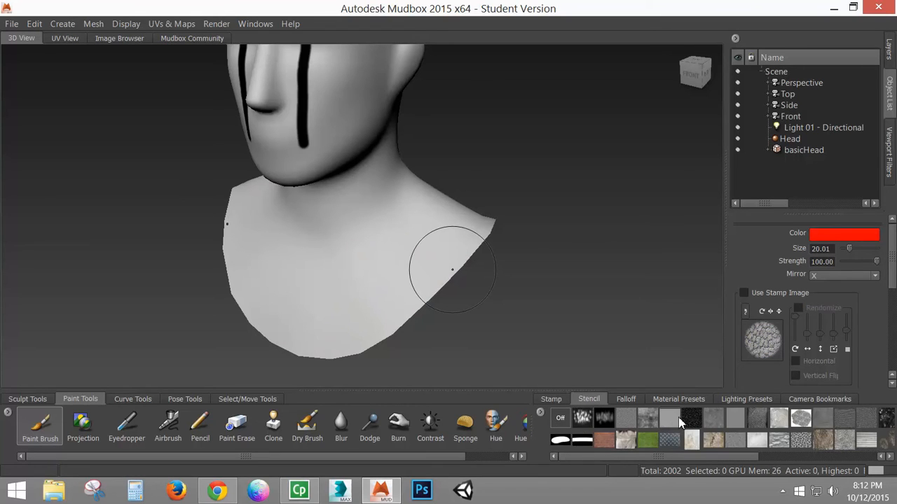
click(649, 444)
alt+drag(449, 273, 403, 224)
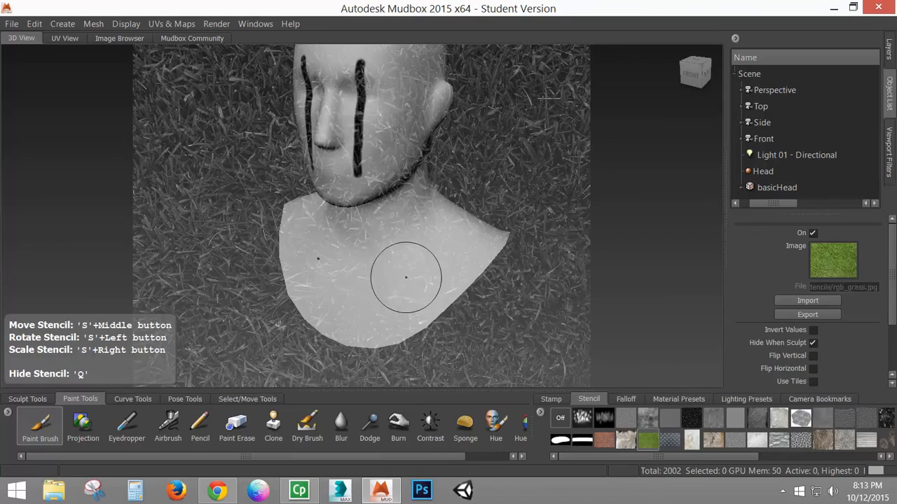
mouse_move(400, 270)
right_down()
mouse_move(344, 270)
mouse_move(490, 271)
mouse_move(393, 271)
mouse_move(431, 267)
right_up()
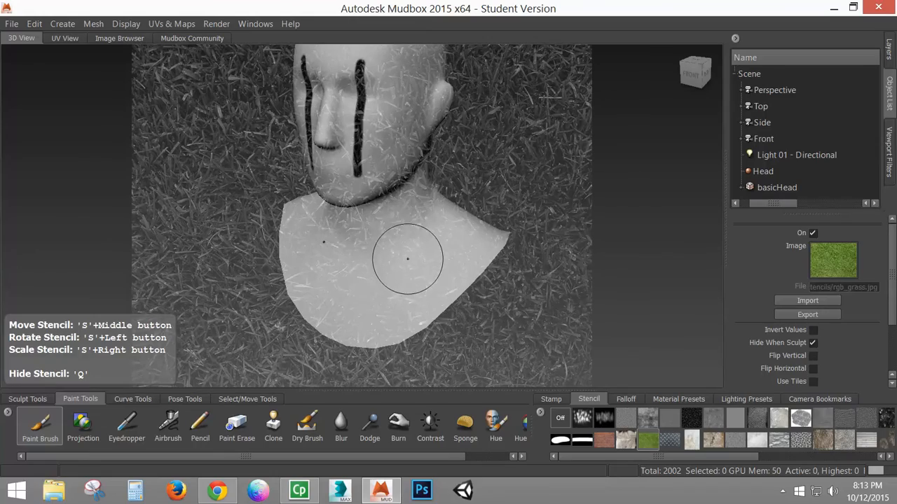
mouse_move(408, 259)
mouse_down()
mouse_move(428, 259)
mouse_move(447, 287)
mouse_move(470, 245)
mouse_move(475, 207)
mouse_move(476, 222)
mouse_move(470, 214)
mouse_move(483, 231)
mouse_move(491, 226)
mouse_up()
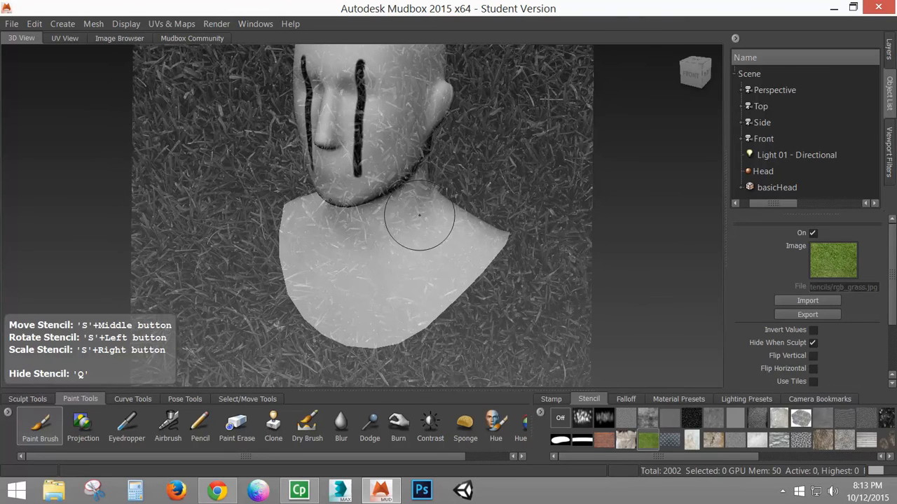
Step: Try painting red through the grass stencil across the neck, chest and face, and undo the strokes
click(60, 431)
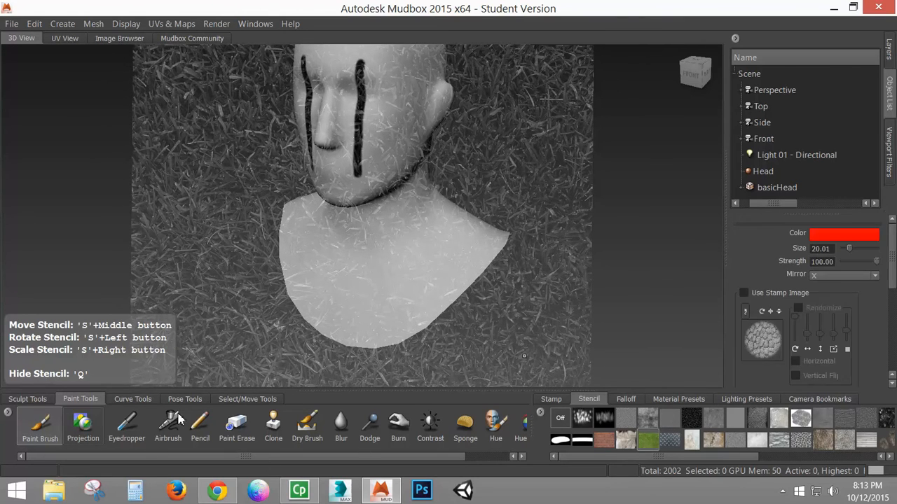
mouse_move(461, 221)
mouse_down()
mouse_move(392, 252)
mouse_move(420, 210)
mouse_move(434, 224)
mouse_move(336, 231)
mouse_up()
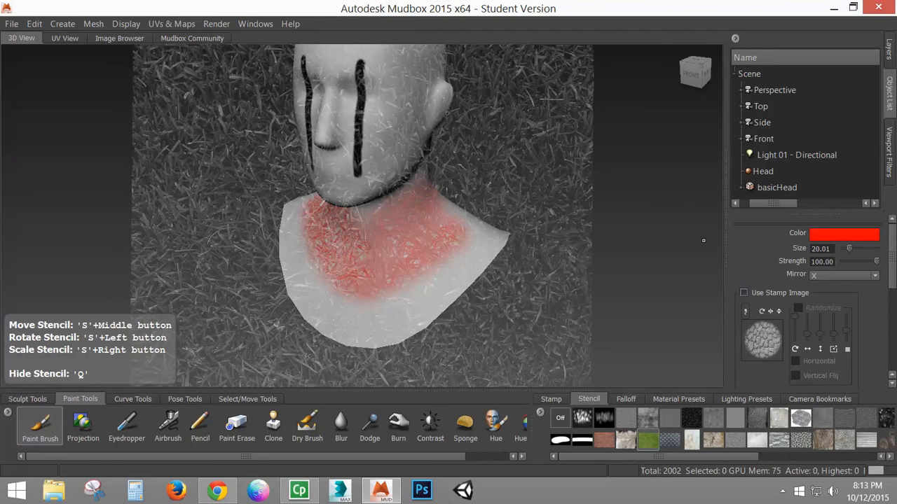
click(651, 442)
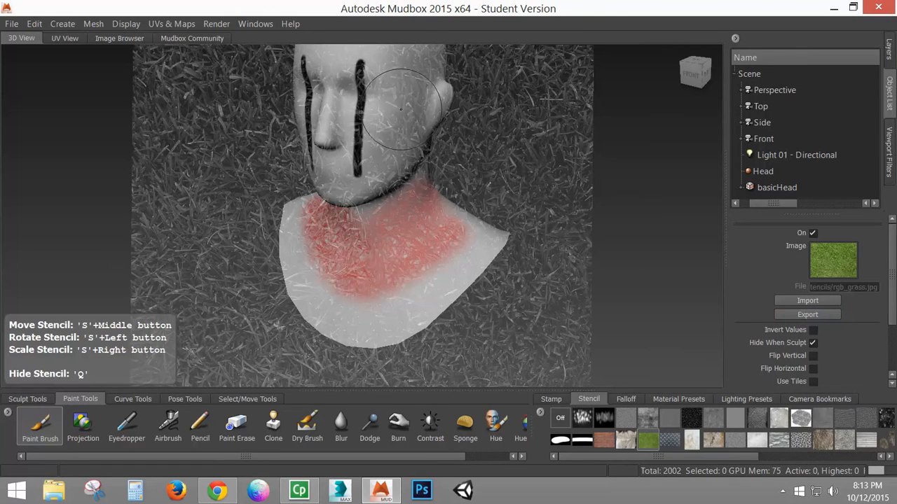
mouse_move(388, 161)
mouse_down()
mouse_move(402, 98)
mouse_move(448, 252)
mouse_move(420, 323)
mouse_move(359, 303)
mouse_move(365, 308)
mouse_up()
key(ctrl+z)
key(ctrl+z)
Step: Invert the grass stencil's values, try painting red over the chest and side of the face, and undo it
click(813, 329)
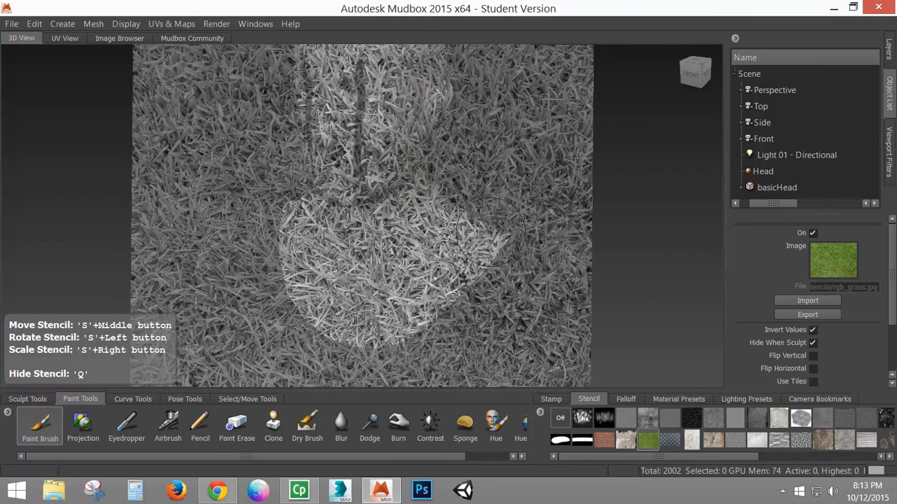
mouse_move(491, 232)
mouse_down()
mouse_move(351, 322)
mouse_move(434, 211)
mouse_move(322, 231)
mouse_move(426, 273)
mouse_move(392, 189)
mouse_move(323, 133)
mouse_move(414, 63)
mouse_move(449, 151)
mouse_move(440, 358)
mouse_up()
drag(515, 300, 578, 299)
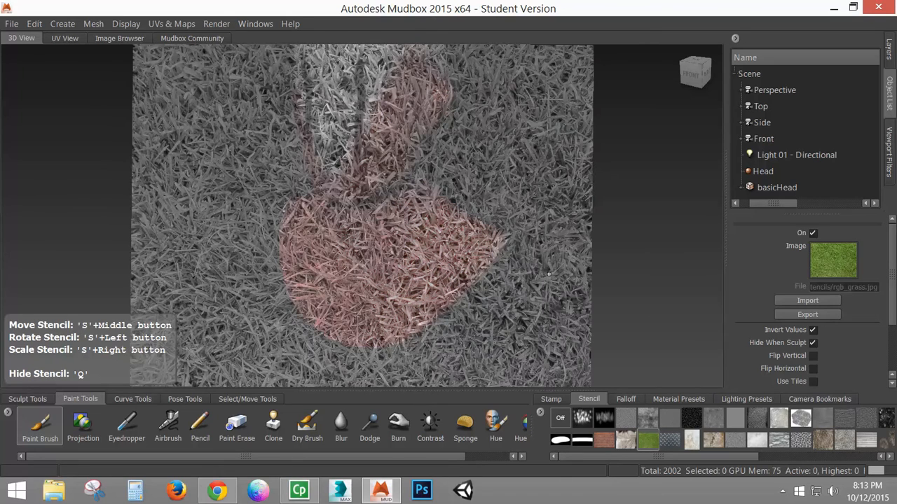
key(ctrl+z)
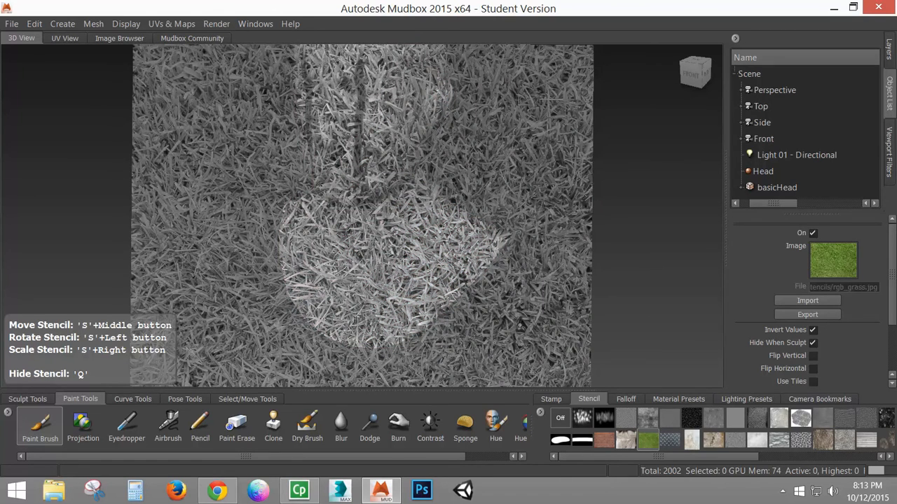
Step: Switch to the red brick stencil, try painting it over the chest, neck and face, and undo the strokes
click(604, 440)
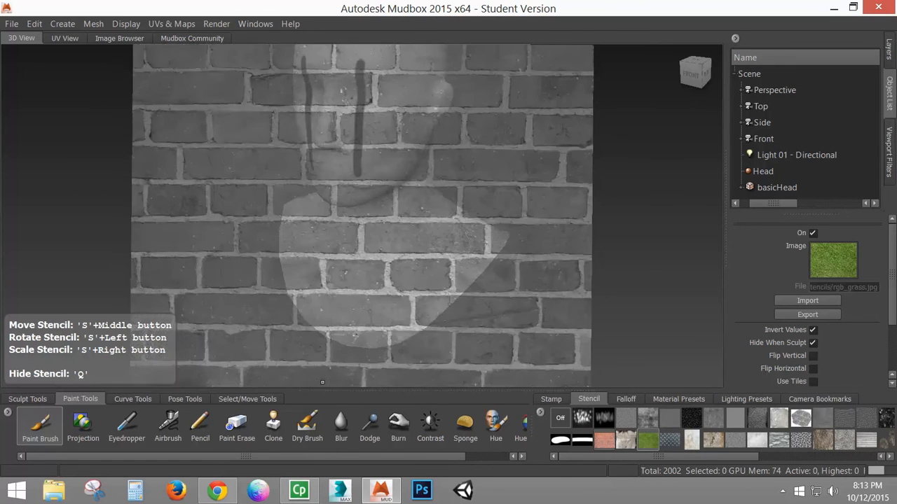
mouse_move(460, 242)
mouse_down()
mouse_move(456, 251)
mouse_move(460, 237)
mouse_move(413, 247)
mouse_move(378, 280)
mouse_move(387, 312)
mouse_move(498, 250)
mouse_up()
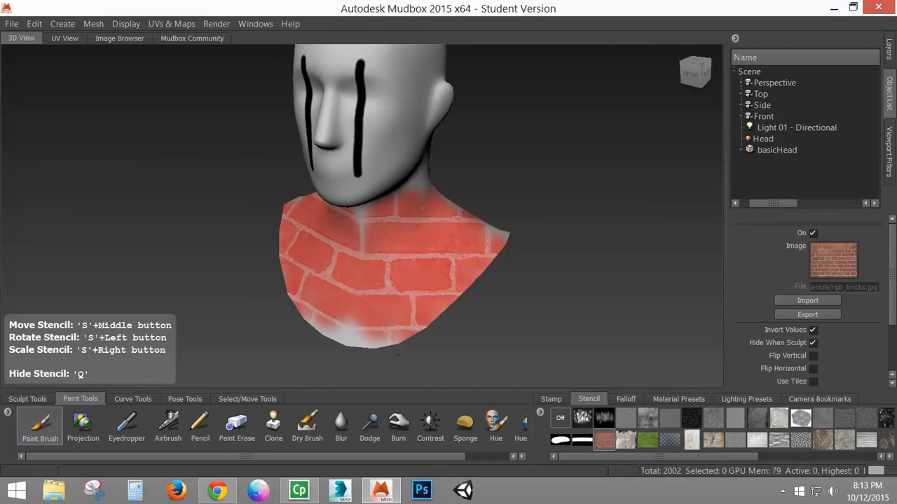
drag(421, 209, 344, 294)
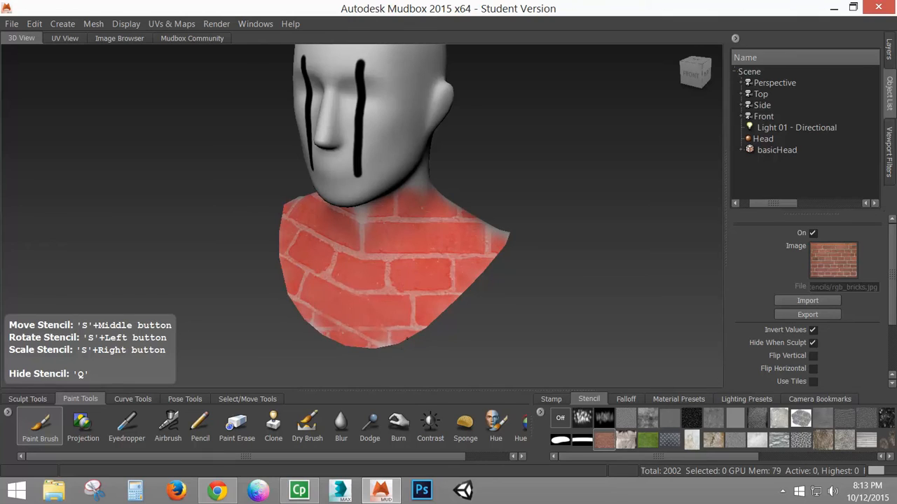
mouse_move(420, 176)
mouse_down()
mouse_move(410, 56)
mouse_move(380, 90)
mouse_up()
drag(400, 228, 417, 231)
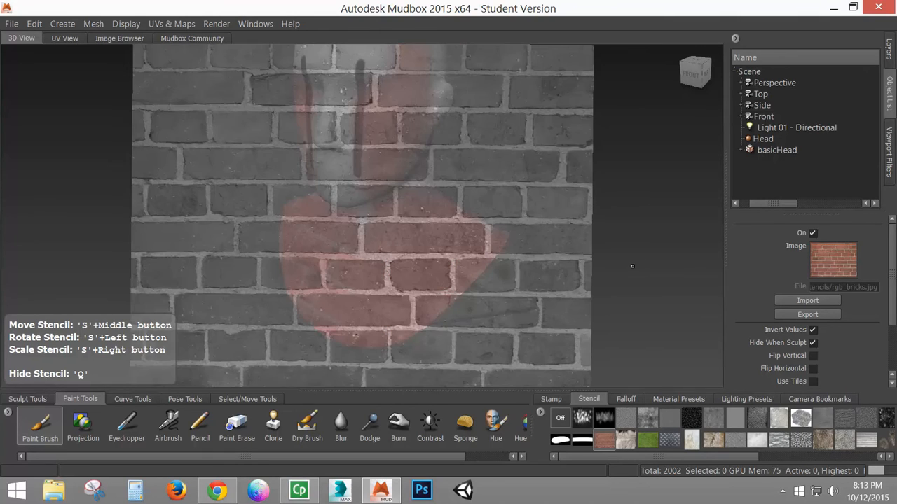
key(ctrl+z)
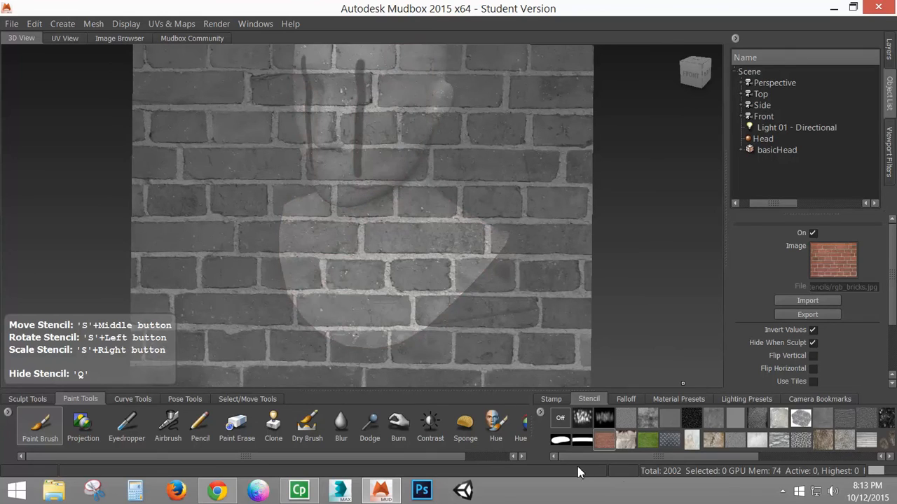
Step: Add the image Wood_Clara.jpg from the Pictures folder as a new stencil
click(540, 414)
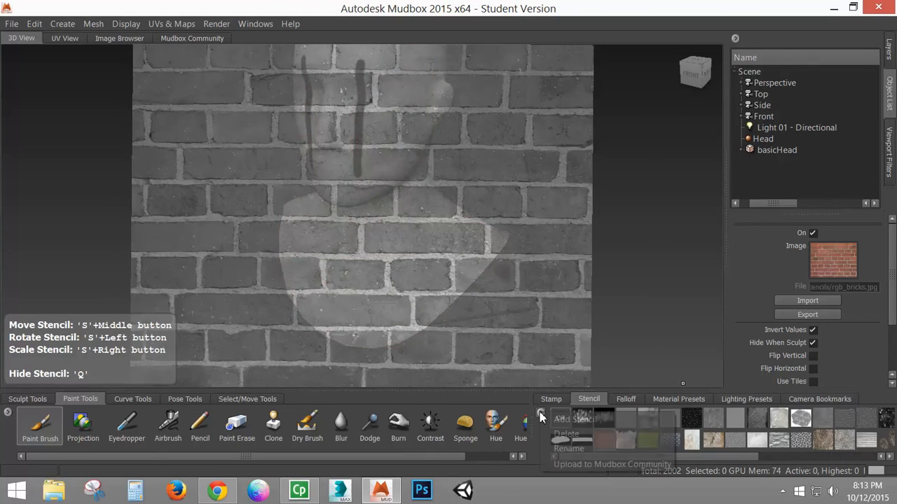
click(579, 420)
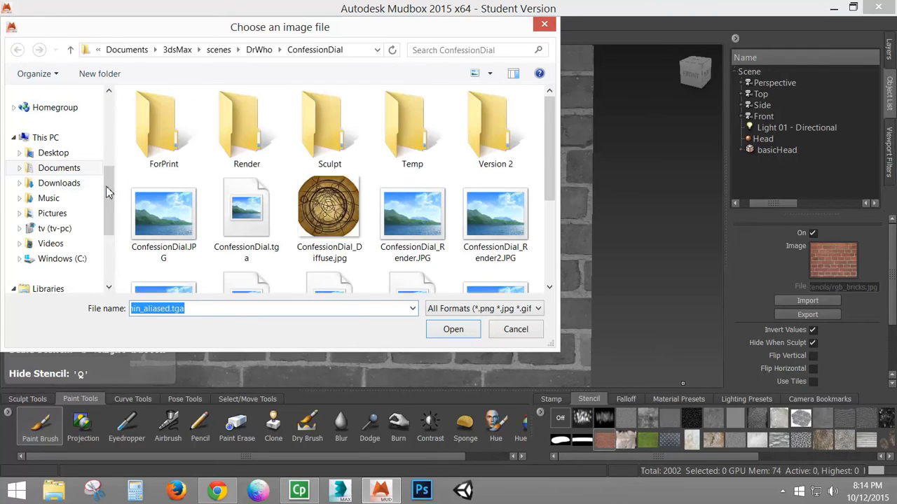
drag(109, 176, 110, 101)
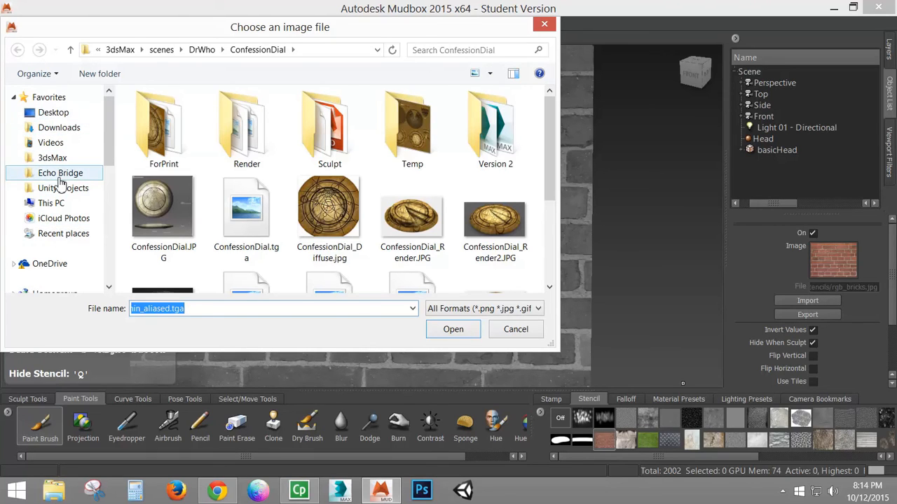
scroll(110, 140, down, 5)
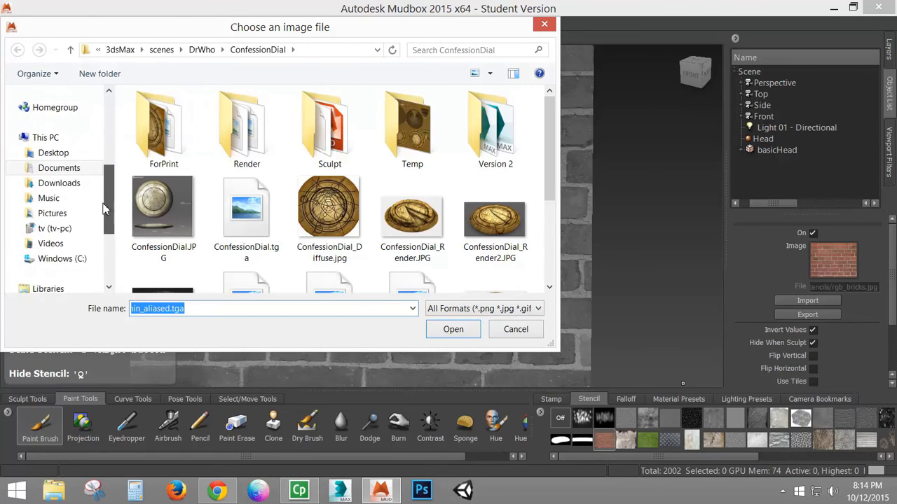
click(52, 213)
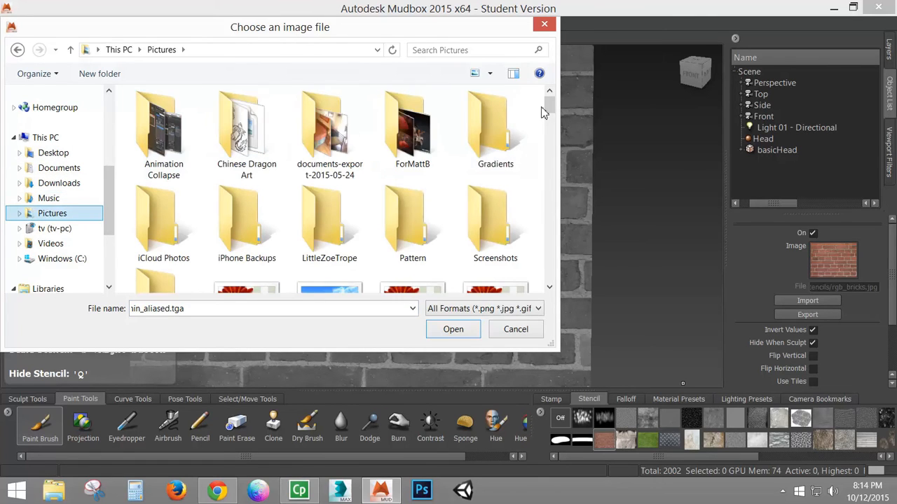
drag(549, 107, 547, 257)
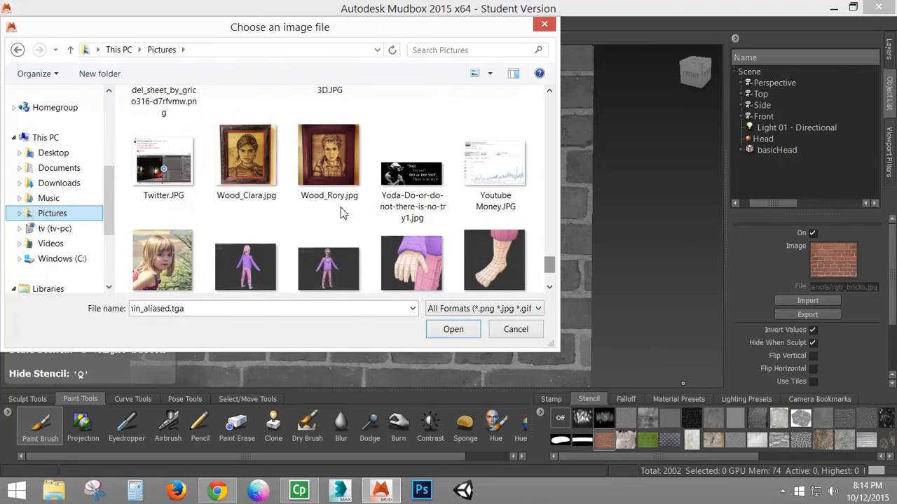
click(263, 162)
click(452, 330)
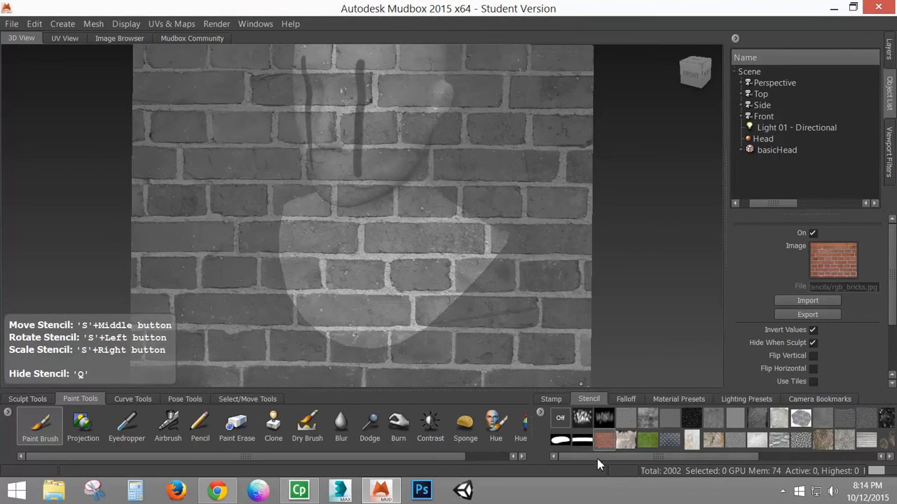
Step: Apply the new portrait stencil and align the bust frontally so its face sits under the portrait's face
drag(597, 459, 744, 462)
click(885, 441)
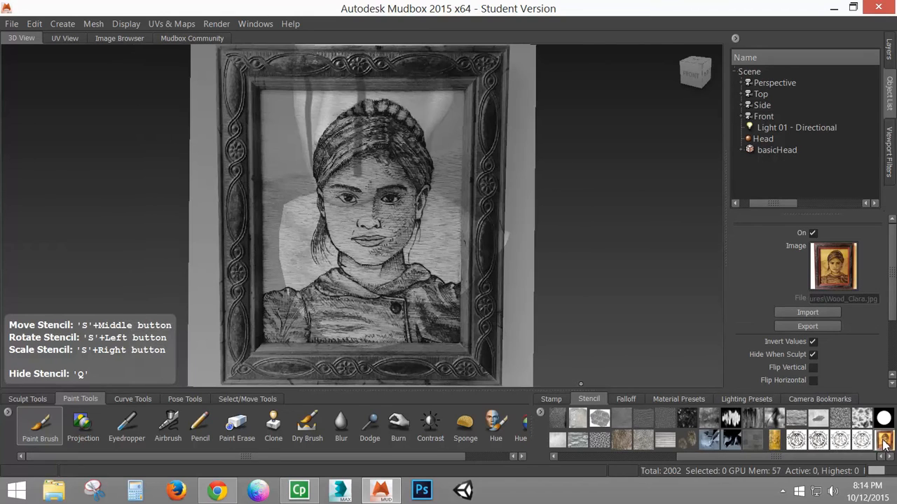
alt+drag(383, 199, 422, 184)
alt+middle_drag(396, 150, 402, 234)
alt+right_drag(401, 235, 390, 237)
alt+middle_drag(390, 236, 388, 233)
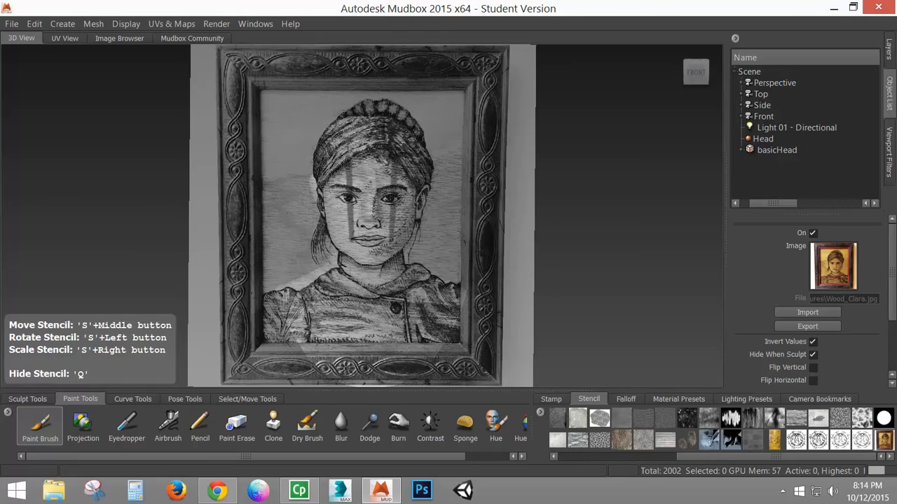
alt+right_drag(405, 198, 398, 201)
alt+middle_drag(399, 200, 396, 198)
Step: Try painting red over the face through the portrait stencil, undo the strokes, and turn off the stencil's Invert Values
mouse_move(390, 197)
mouse_down()
mouse_move(385, 173)
mouse_move(374, 242)
mouse_move(403, 151)
mouse_move(419, 168)
mouse_move(400, 129)
mouse_up()
drag(384, 185, 389, 258)
key(ctrl+z)
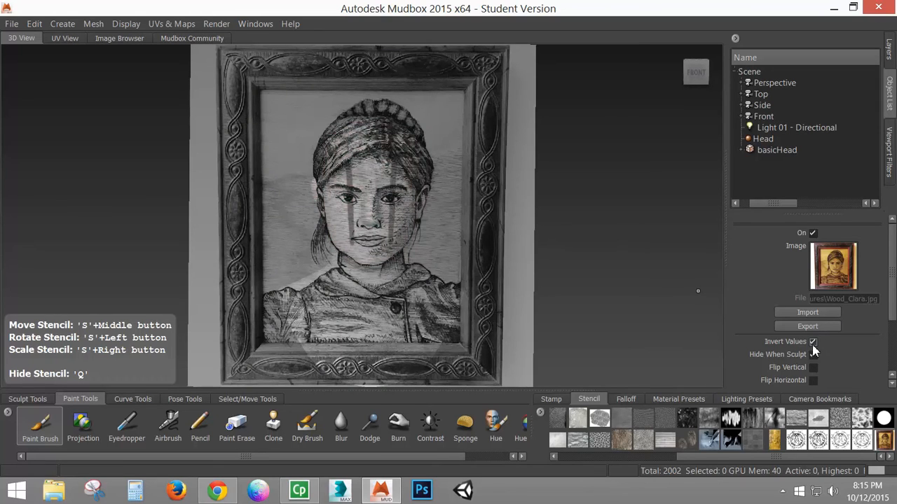
click(813, 343)
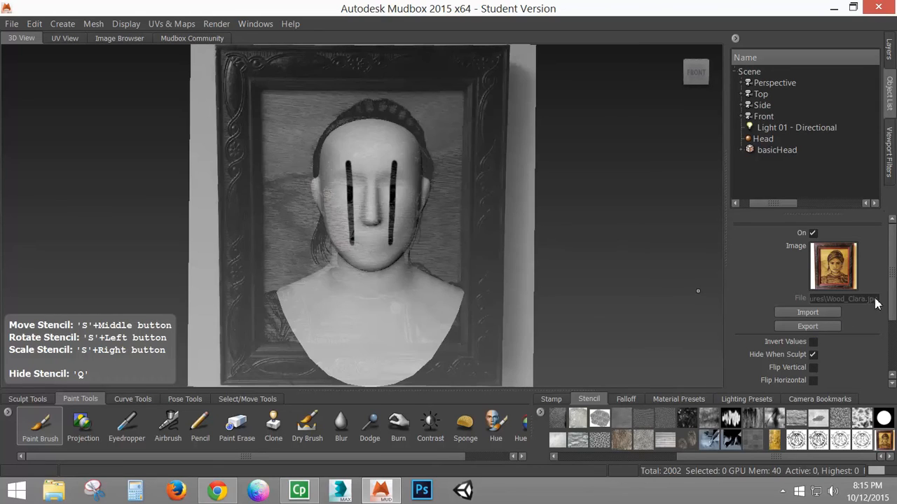
Step: Set the Paint Brush color to black
click(40, 424)
click(841, 237)
click(639, 305)
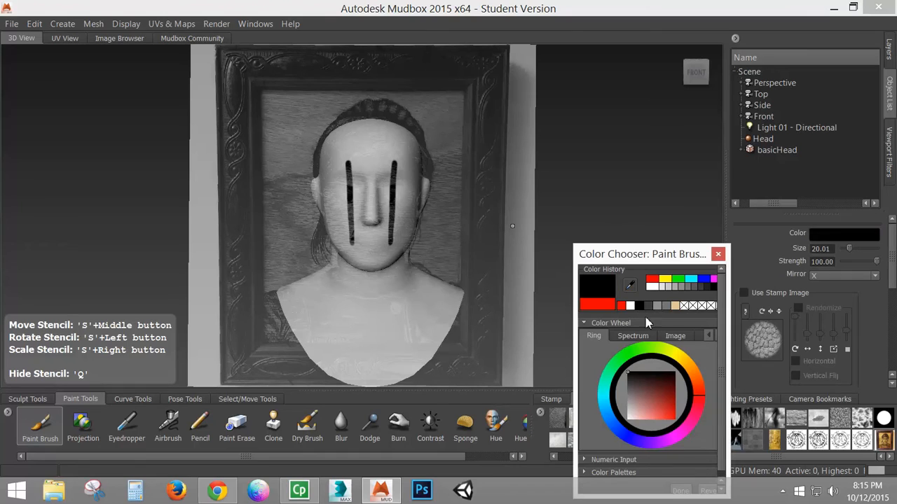
drag(680, 255, 663, 167)
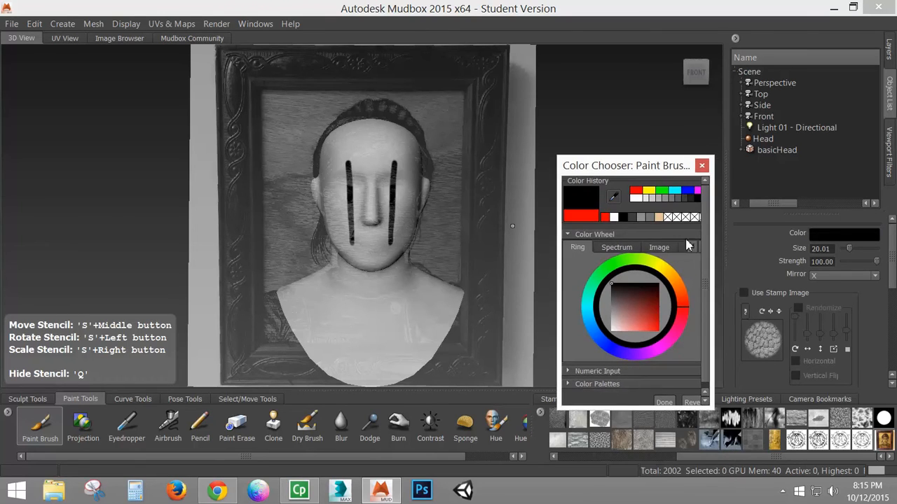
click(664, 402)
Step: Try a black stroke over the face, undo it, and try again with the portrait stencil's Invert Values on
mouse_move(371, 153)
mouse_down()
mouse_move(365, 209)
mouse_move(356, 193)
mouse_move(357, 226)
mouse_up()
key(ctrl+z)
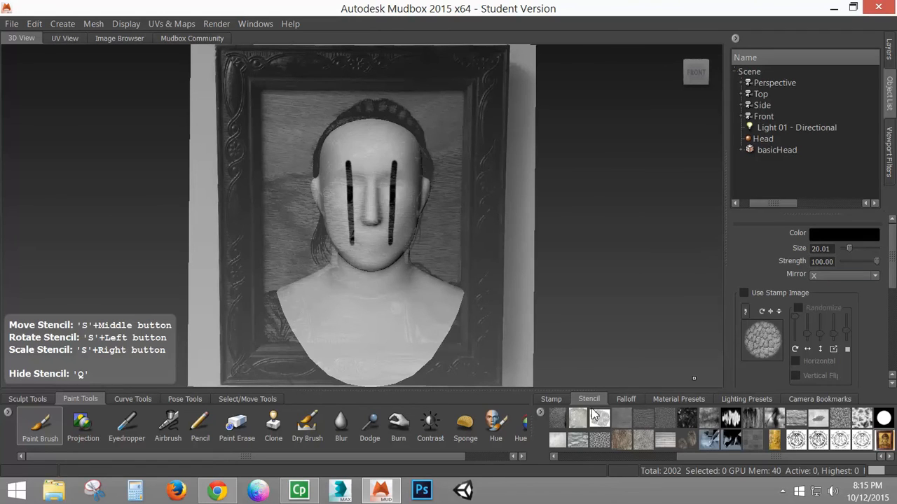
click(886, 440)
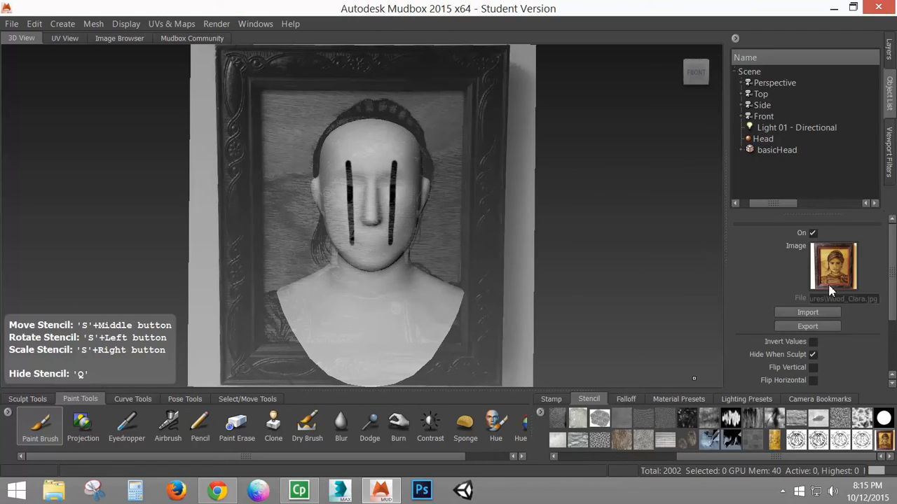
click(813, 341)
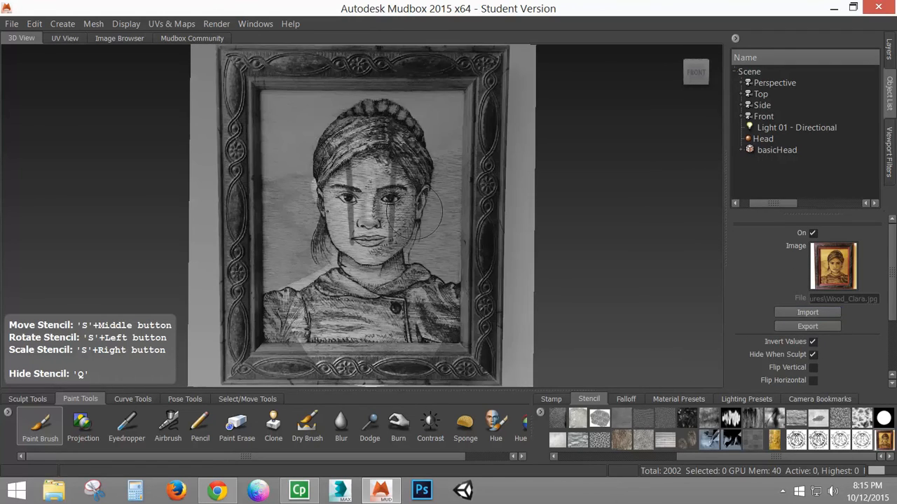
mouse_move(402, 193)
mouse_down()
mouse_move(393, 157)
mouse_move(385, 231)
mouse_move(388, 137)
mouse_move(405, 165)
mouse_move(391, 297)
mouse_move(398, 326)
mouse_move(421, 330)
mouse_move(449, 294)
mouse_move(461, 298)
mouse_up()
Step: Set the brush Mirror option to Off and paint black through the portrait stencil over the face, forehead, neck and chest
click(47, 427)
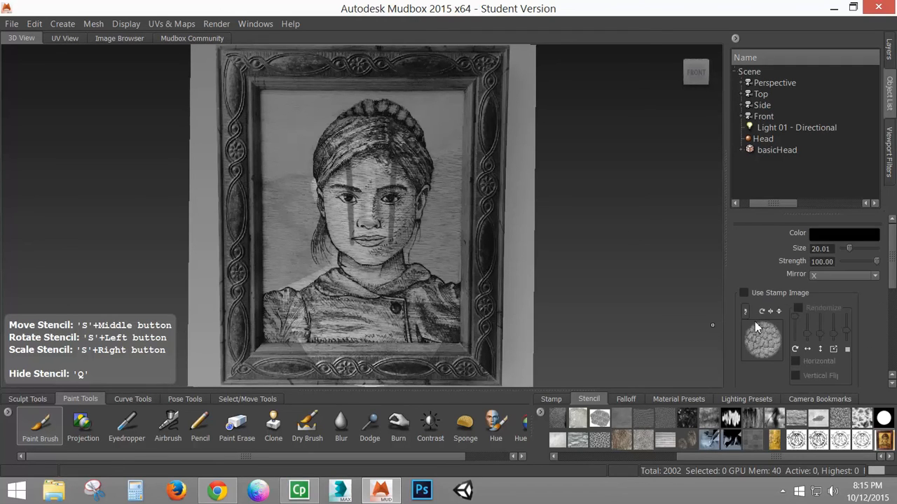
click(828, 277)
click(820, 285)
mouse_move(398, 193)
mouse_down()
mouse_move(396, 140)
mouse_move(382, 231)
mouse_move(365, 140)
mouse_move(344, 245)
mouse_move(332, 247)
mouse_up()
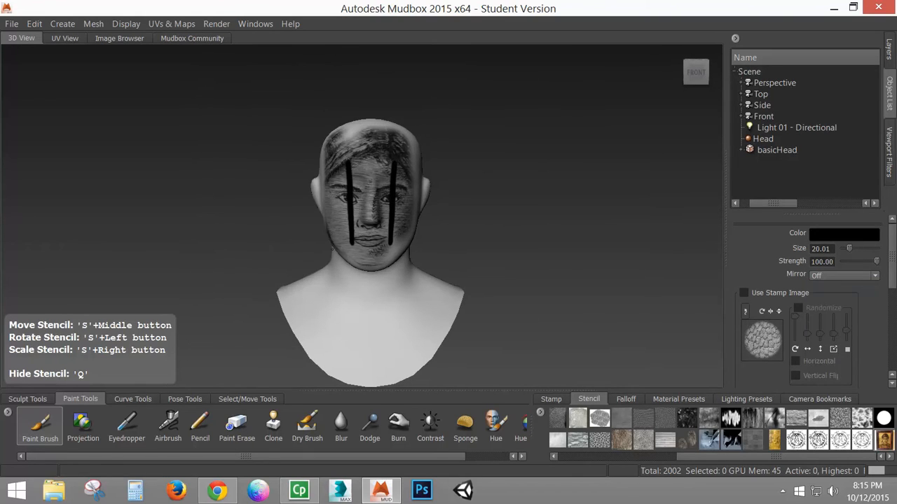
drag(403, 135, 336, 140)
mouse_move(423, 158)
mouse_down()
mouse_move(401, 258)
mouse_move(406, 291)
mouse_move(322, 287)
mouse_move(396, 298)
mouse_move(308, 347)
mouse_move(438, 288)
mouse_move(399, 364)
mouse_move(414, 350)
mouse_move(371, 368)
mouse_move(316, 361)
mouse_up()
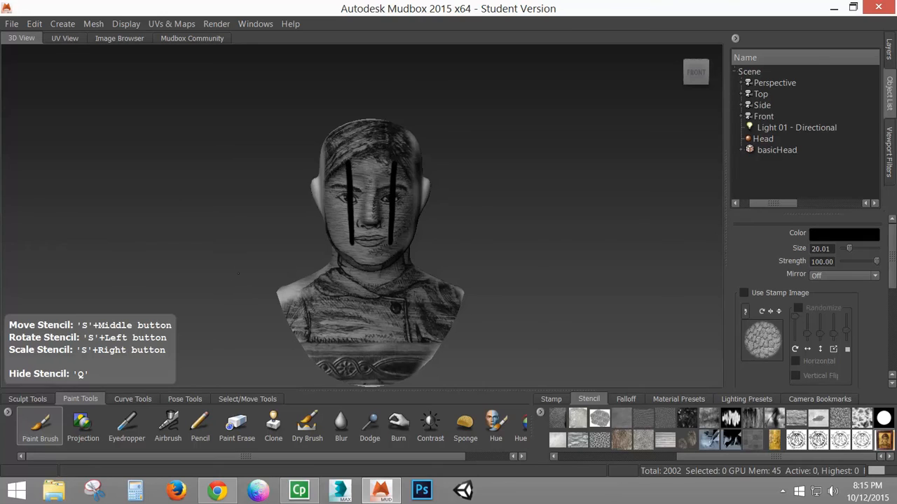
Step: Turn the stencil off and show the paint layers of the head
key(q)
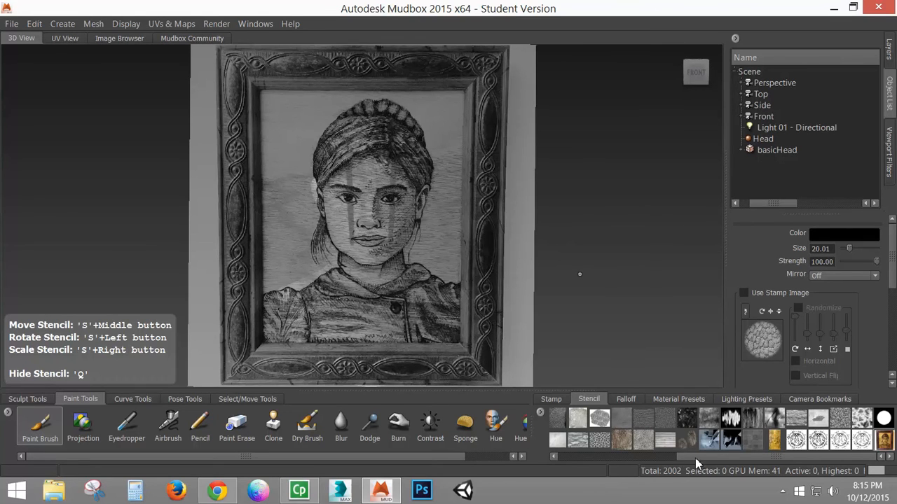
drag(695, 460, 568, 464)
click(562, 425)
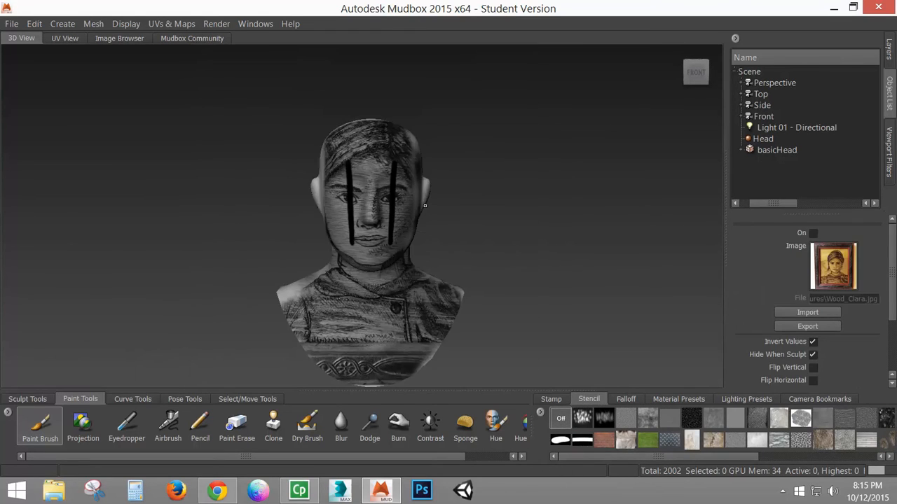
alt+drag(462, 266, 480, 251)
click(889, 48)
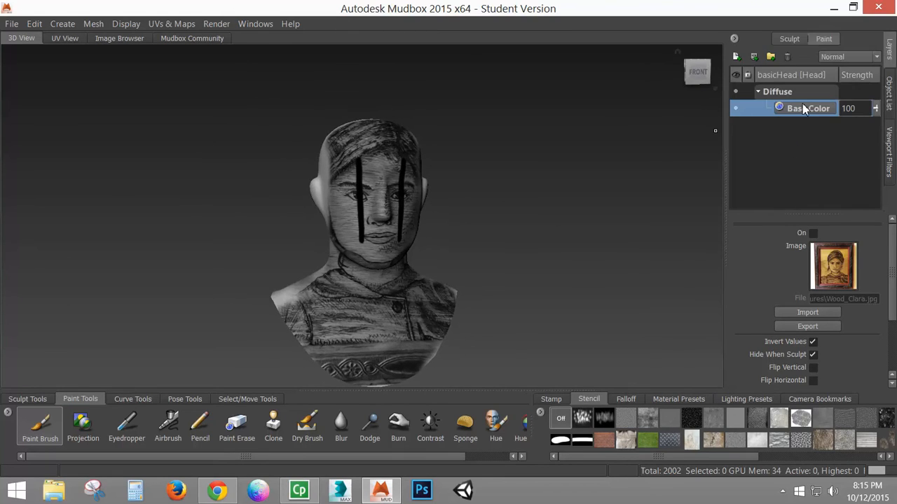
Step: Examine the painted portrait up close from the front and the side of the head
alt+drag(442, 280, 440, 145)
scroll(367, 194, up, 3)
scroll(368, 194, up, 2)
alt+drag(510, 242, 540, 231)
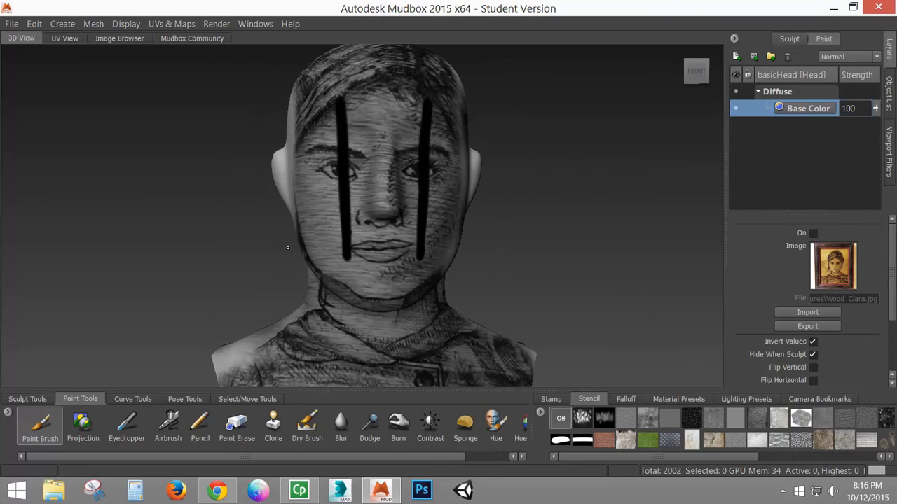
alt+drag(477, 151, 266, 156)
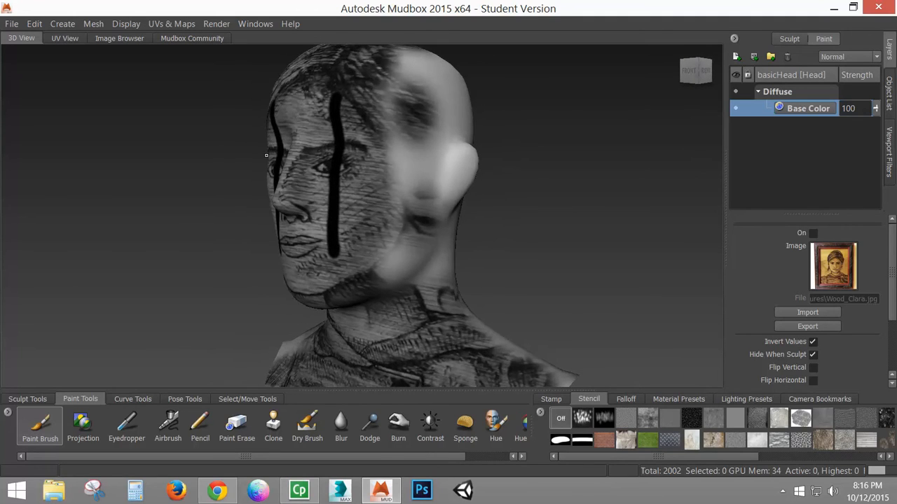
alt+drag(326, 152, 364, 158)
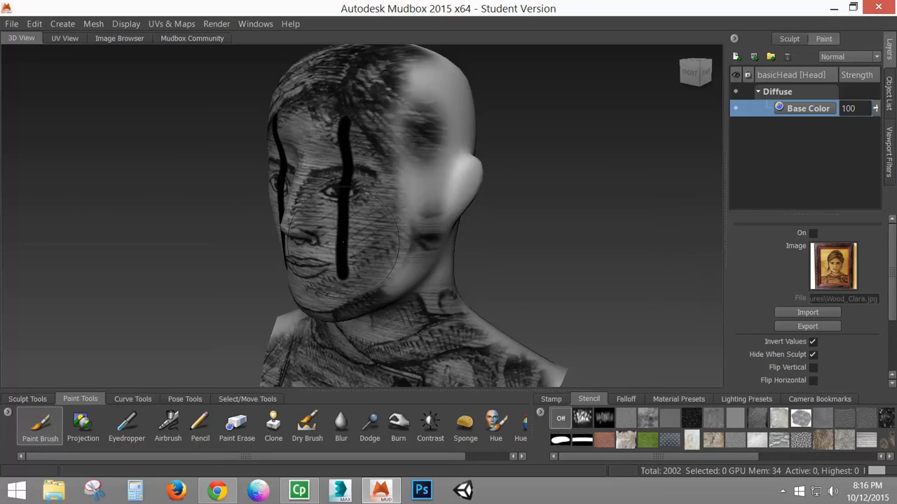
alt+drag(343, 244, 382, 245)
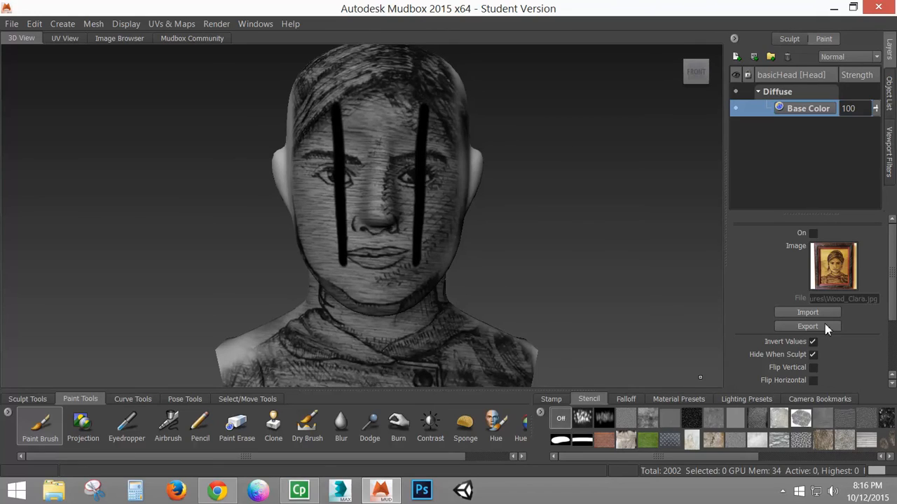
Step: Undo the black paint on the bust and set the stamp to Off
key(ctrl+z)
key(ctrl+z)
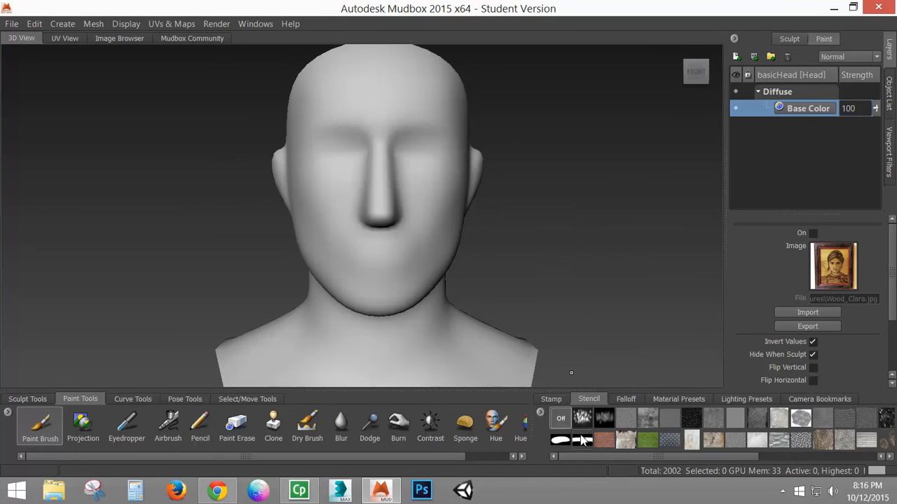
click(551, 399)
click(567, 425)
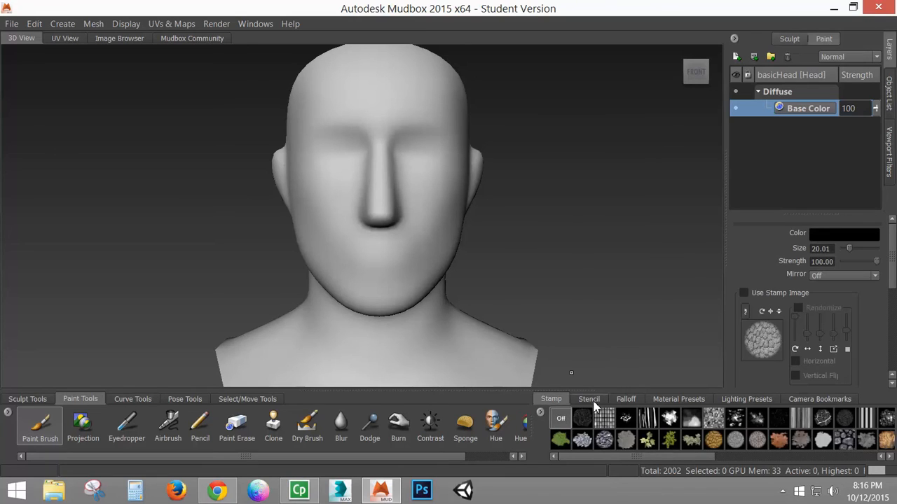
Step: Show the falloff presets and reduce the brush size to 4.58
click(631, 399)
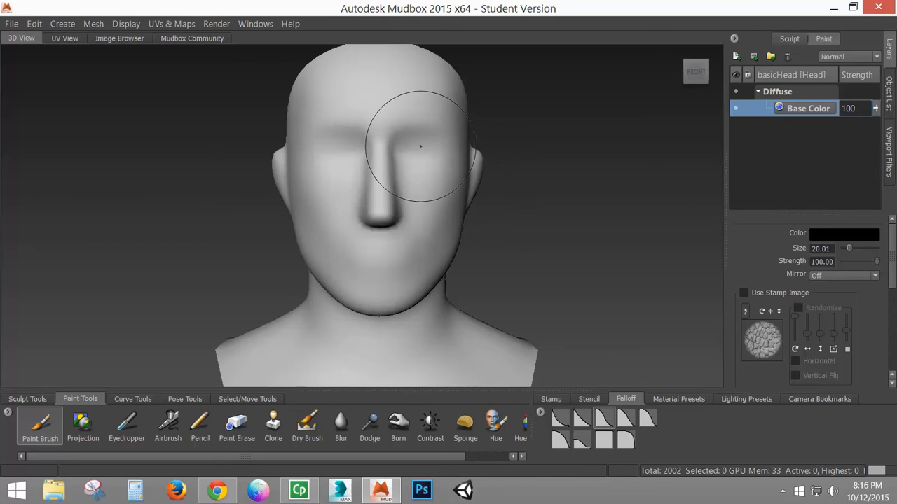
key(bracketleft)
key(bracketleft)
key(bracketleft)
key(bracketleft)
key(bracketleft)
key(bracketleft)
key(bracketleft)
key(bracketleft)
key(bracketleft)
key(bracketleft)
key(bracketleft)
key(bracketleft)
key(bracketleft)
key(bracketleft)
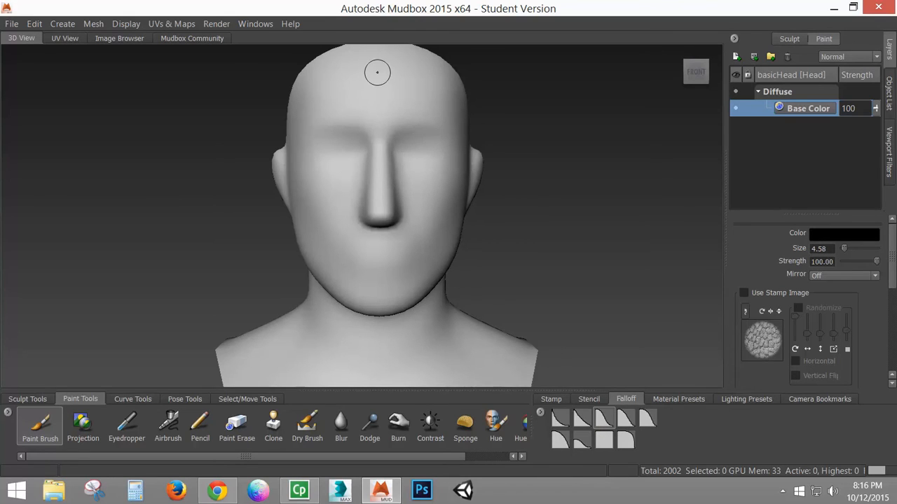
Step: Try a black stroke down the forehead, undo it, and set the Stamp Spacing distance to 0
drag(379, 64, 386, 127)
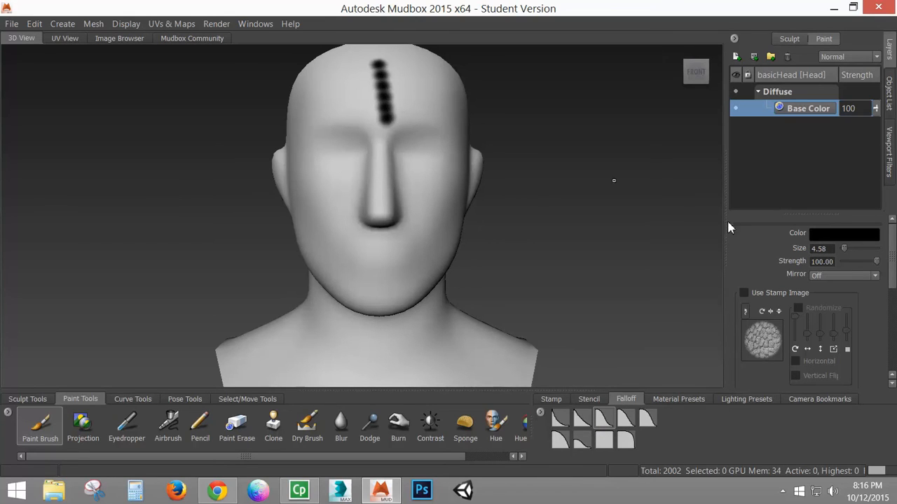
key(ctrl+z)
drag(893, 251, 893, 318)
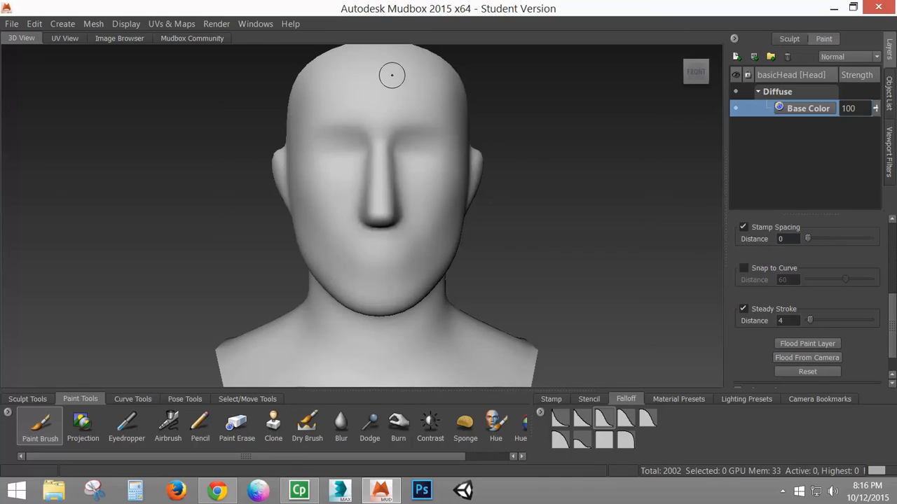
Step: Try long black strokes down the face, undo them, and turn off Steady Stroke
mouse_move(393, 76)
mouse_down()
mouse_move(416, 143)
mouse_move(422, 224)
mouse_move(390, 284)
mouse_move(367, 301)
mouse_up()
key(ctrl+z)
mouse_move(335, 73)
mouse_down()
mouse_move(344, 203)
mouse_move(365, 296)
mouse_move(358, 290)
mouse_up()
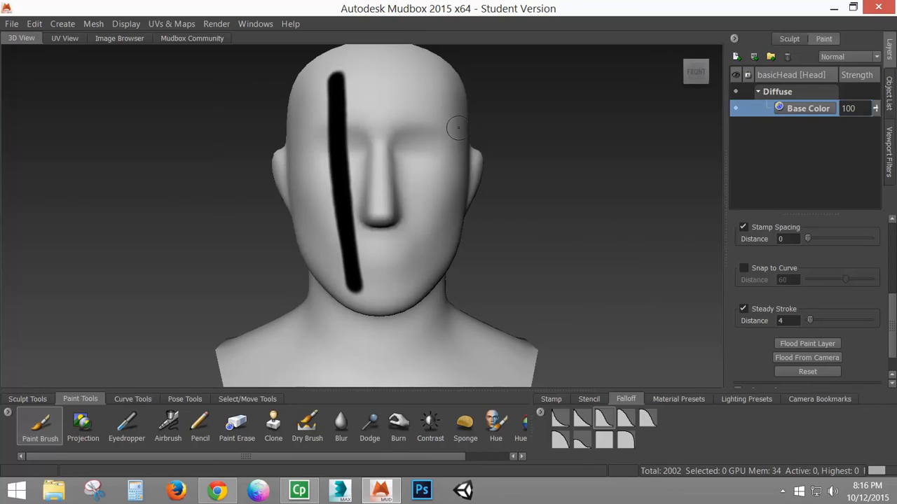
key(ctrl+z)
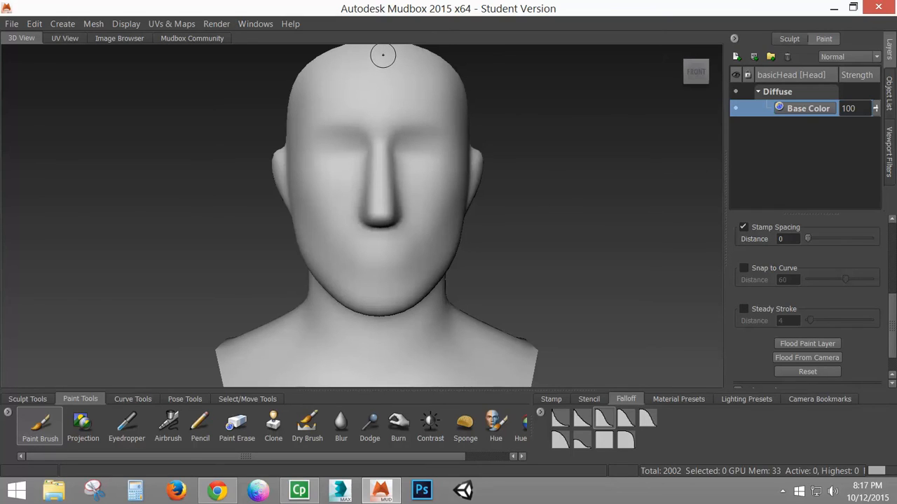
Step: Try three vertical black strokes on the forehead and face with different falloff presets, then undo them
drag(383, 55, 381, 179)
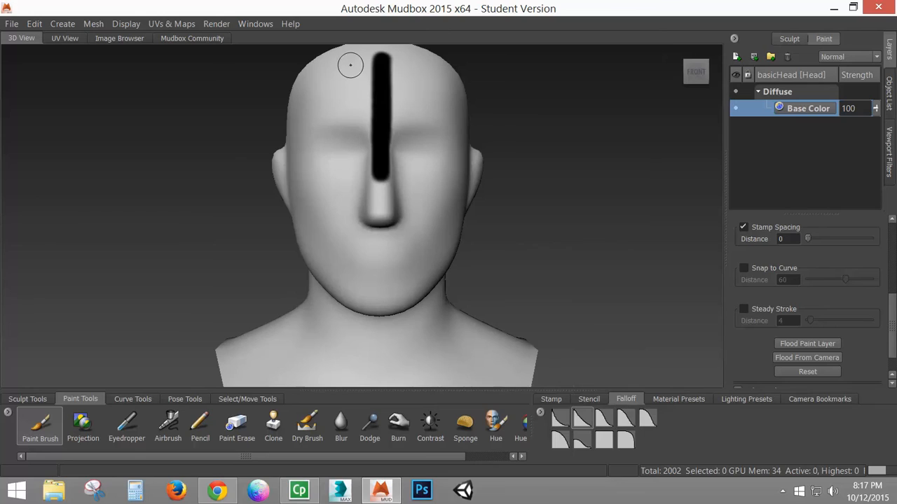
drag(351, 62, 353, 142)
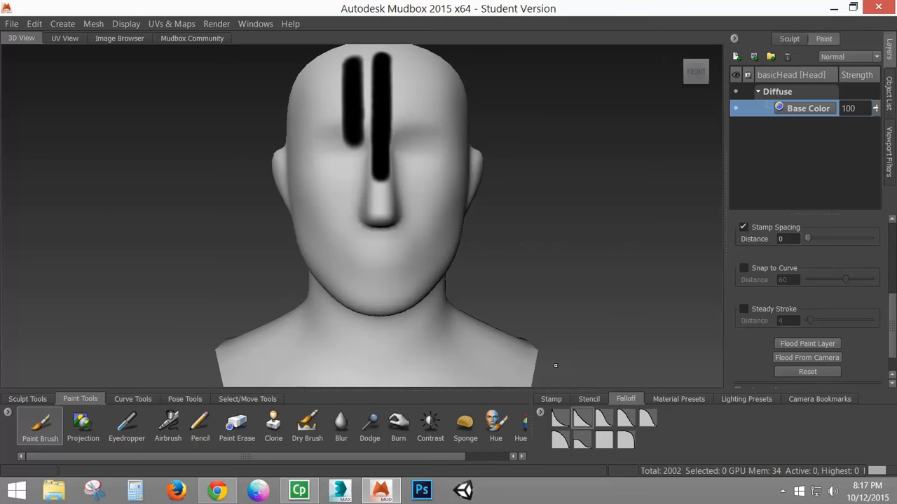
click(561, 423)
drag(327, 76, 328, 169)
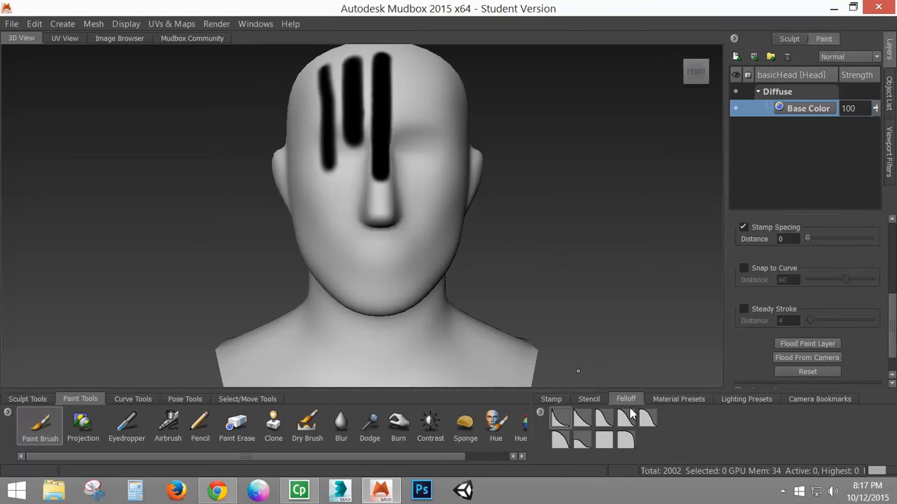
key(ctrl+z)
key(ctrl+z)
key(ctrl+z)
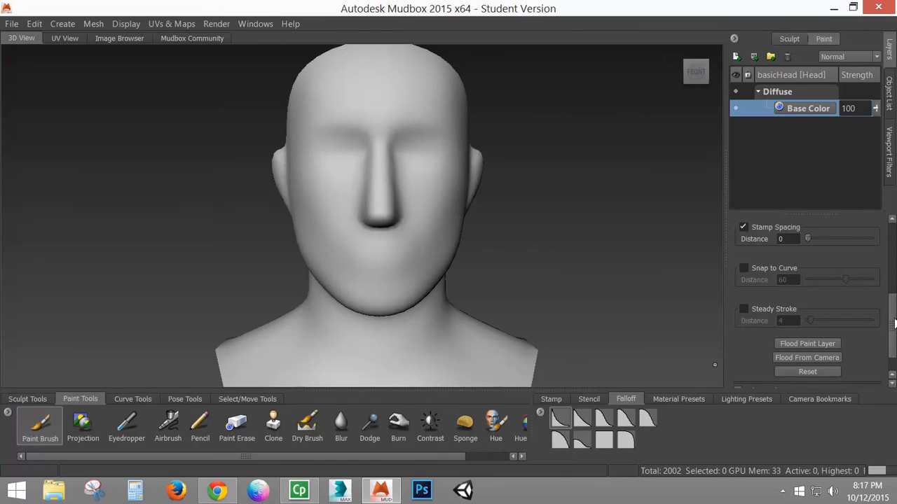
Step: Set the brush strength to 50 and paint three vertical black strokes on the forehead, each with a different falloff preset
scroll(894, 321, up, 5)
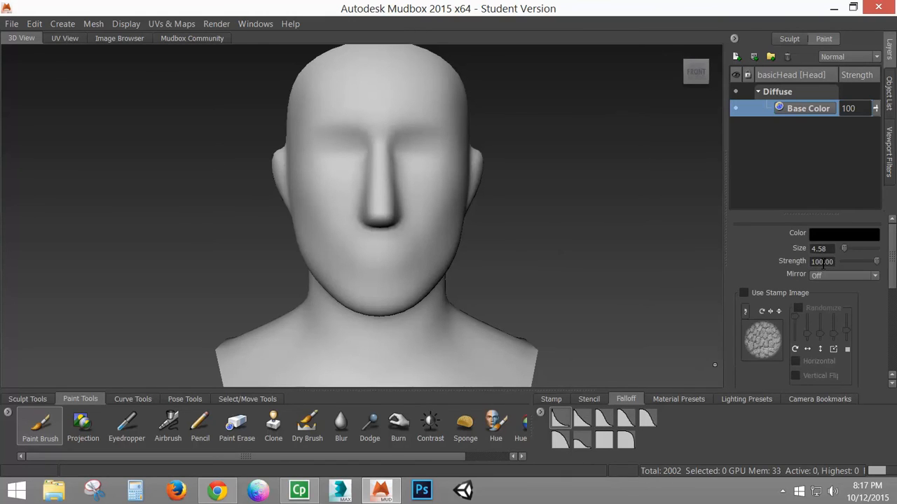
text(50)
key(Return)
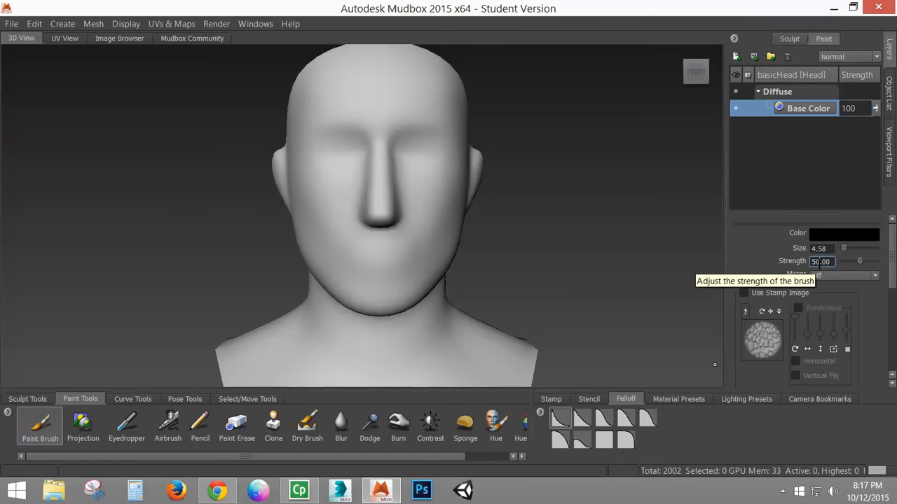
click(604, 418)
drag(386, 74, 380, 133)
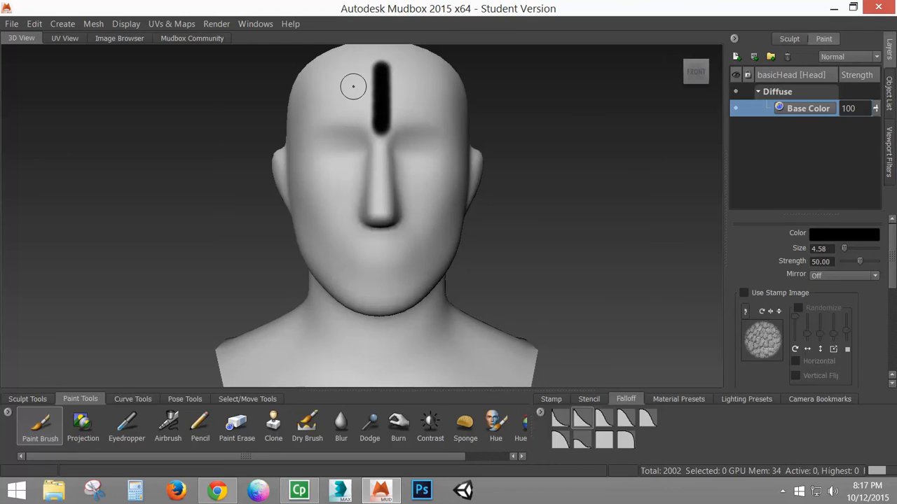
drag(355, 65, 356, 133)
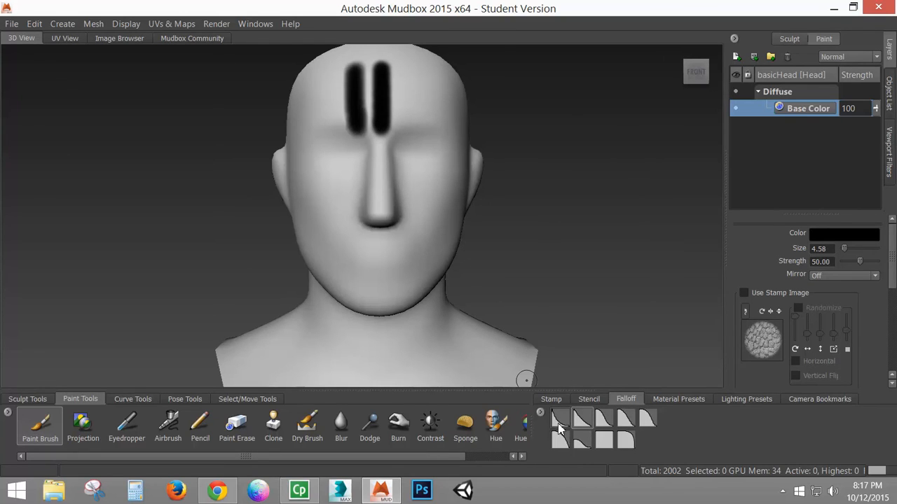
drag(329, 73, 331, 139)
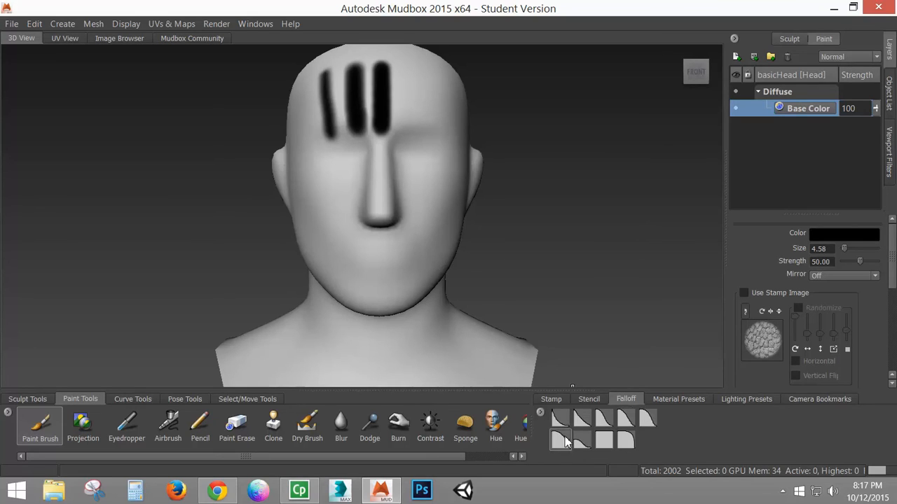
Step: Paint a black forehead stroke with a convex falloff and a hard-edged black cheek stroke with the flat falloff
drag(418, 66, 416, 135)
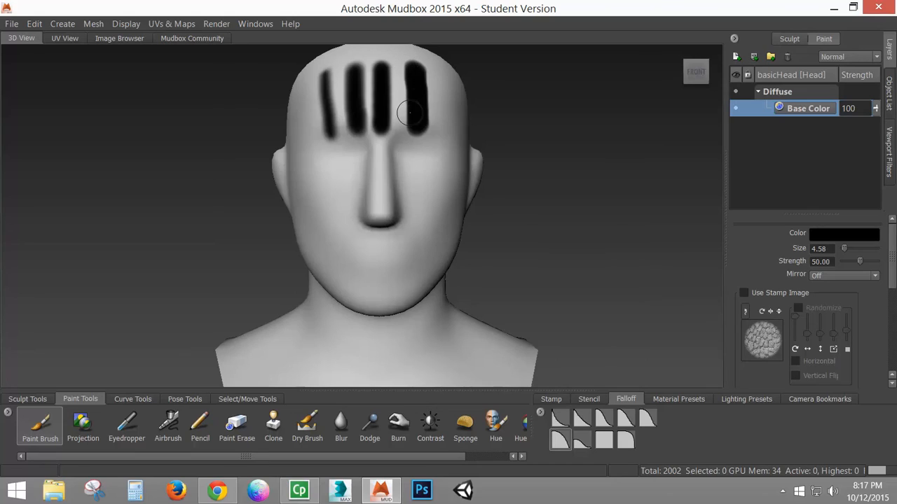
click(606, 444)
drag(422, 180, 419, 249)
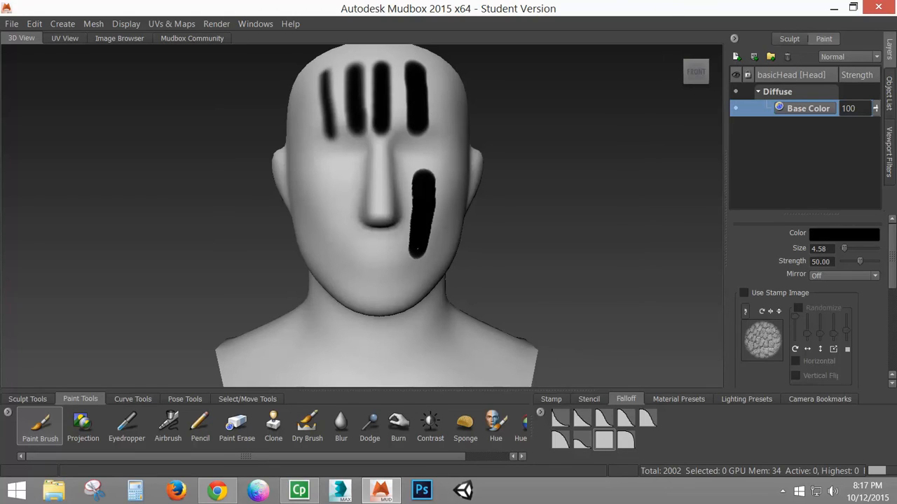
alt+right_drag(405, 200, 511, 142)
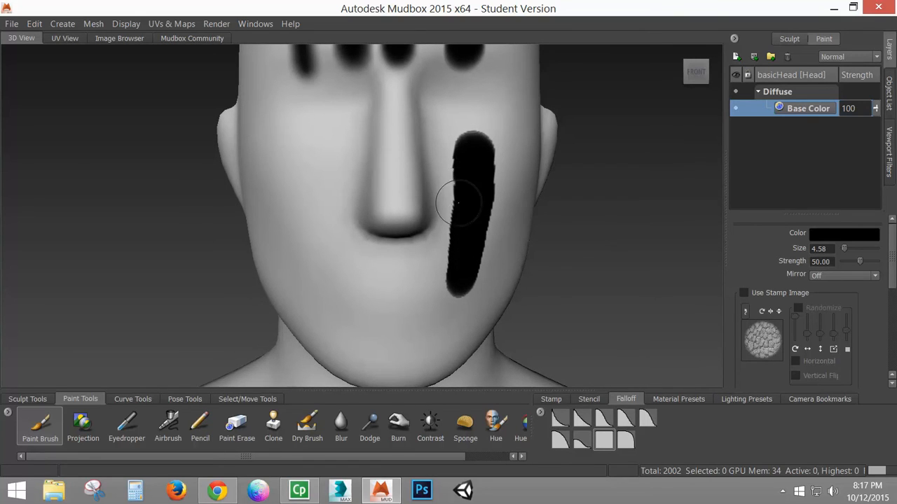
Step: Choose the Projection brush with the grass stencil, try a stroke across the nose, and undo it
click(83, 424)
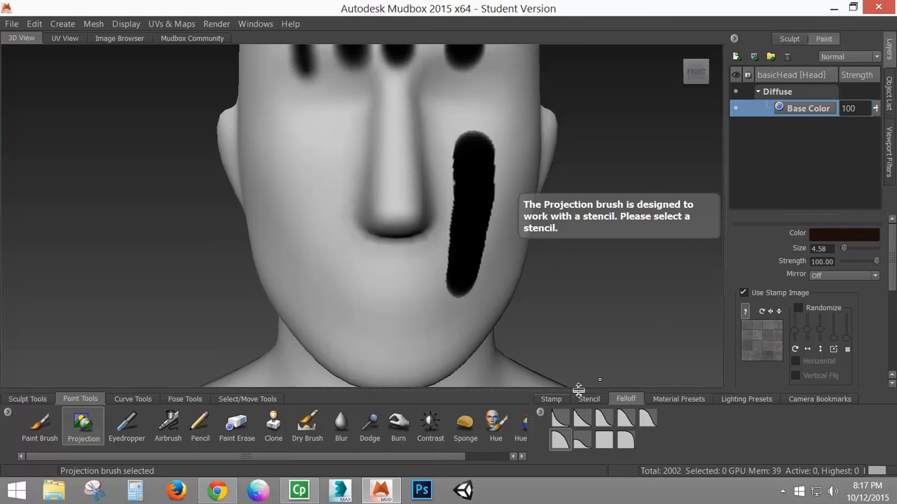
click(588, 399)
click(652, 440)
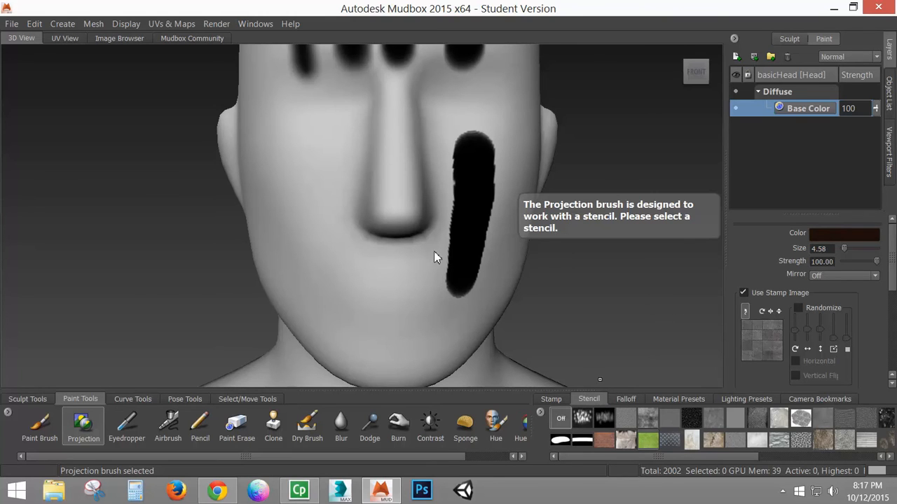
mouse_move(382, 193)
mouse_down()
mouse_move(420, 168)
mouse_move(398, 161)
mouse_up()
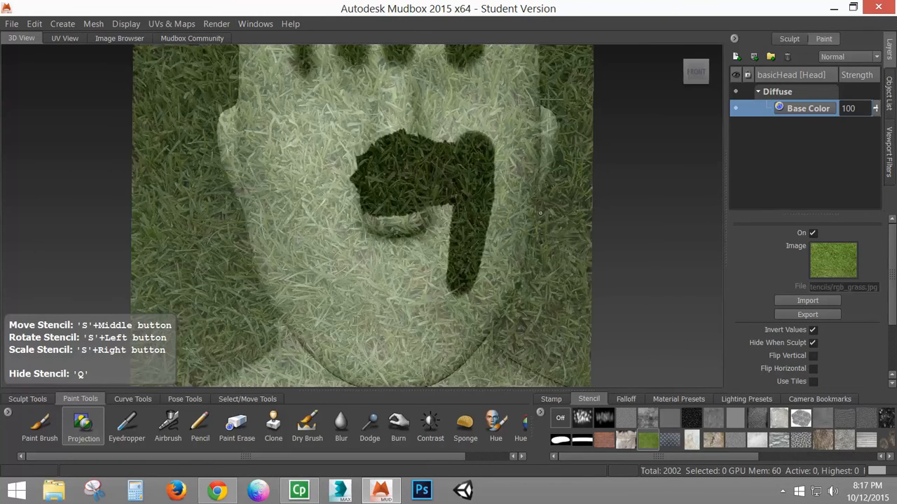
key(ctrl+z)
Step: Set the Projection brush color to white, try projecting the grass stencil over the nose, and undo the stroke
click(84, 424)
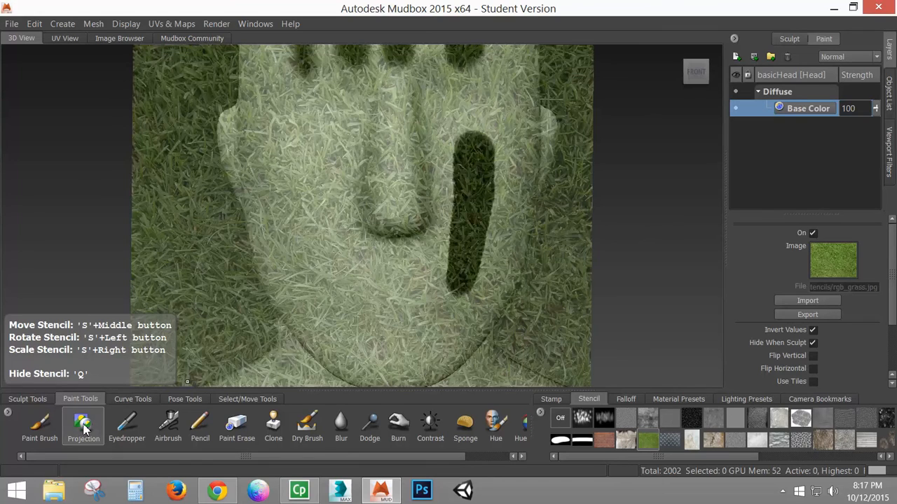
click(831, 235)
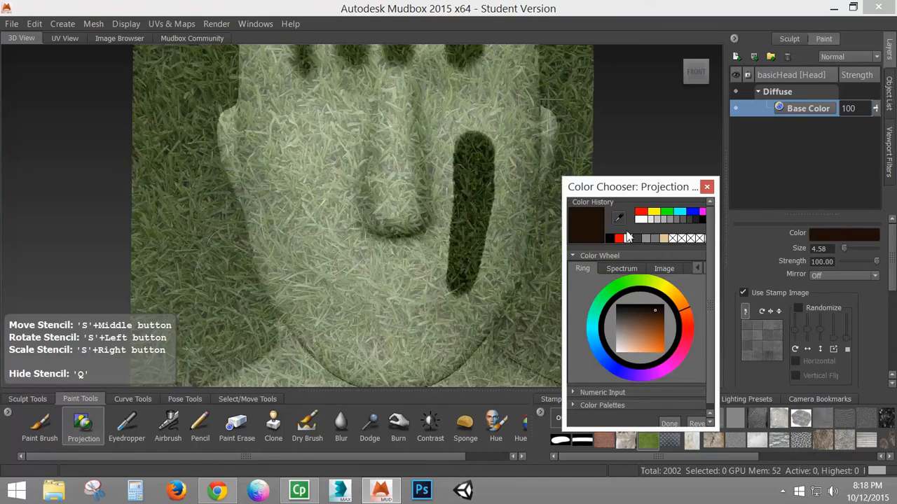
click(627, 239)
click(671, 423)
mouse_move(408, 223)
mouse_down()
mouse_move(401, 206)
mouse_move(355, 187)
mouse_up()
key(ctrl+z)
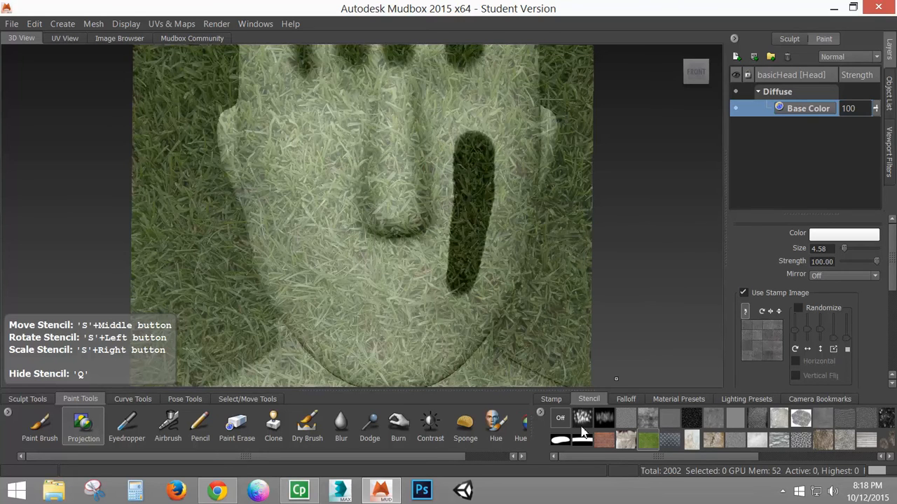
Step: Set the Projection brush's stamp to Off, try projecting the grass stencil beside the nose, and undo the stroke
click(551, 399)
click(561, 419)
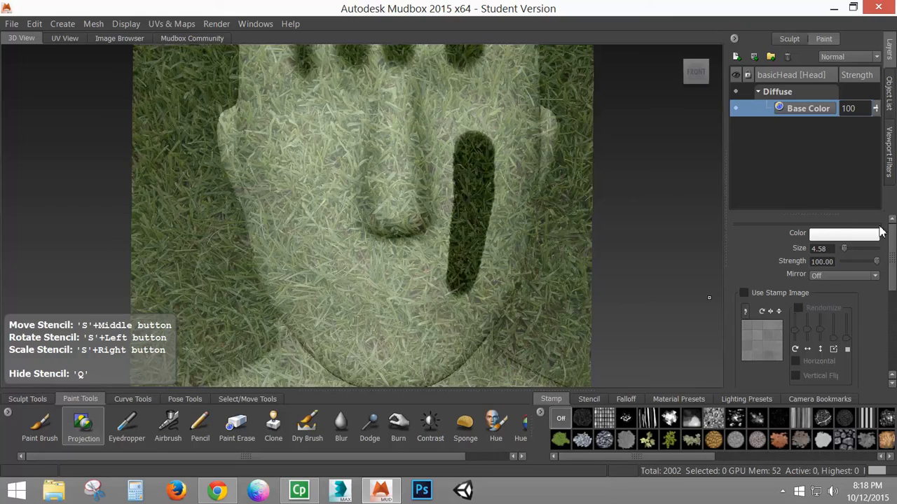
click(625, 399)
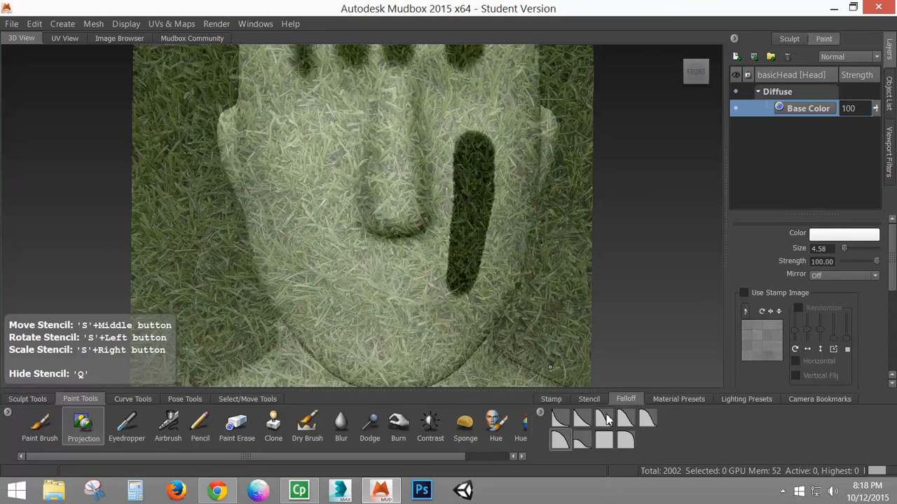
click(588, 398)
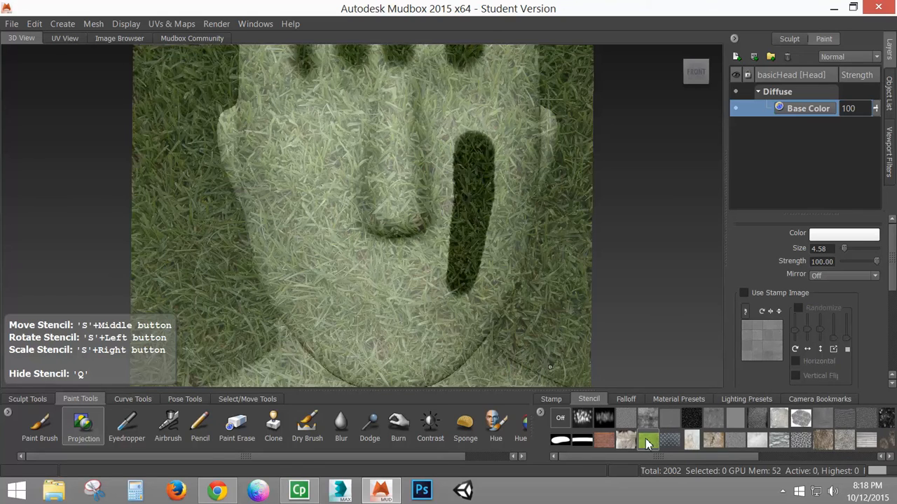
mouse_move(335, 160)
mouse_down()
mouse_move(338, 216)
mouse_move(309, 196)
mouse_move(298, 138)
mouse_up()
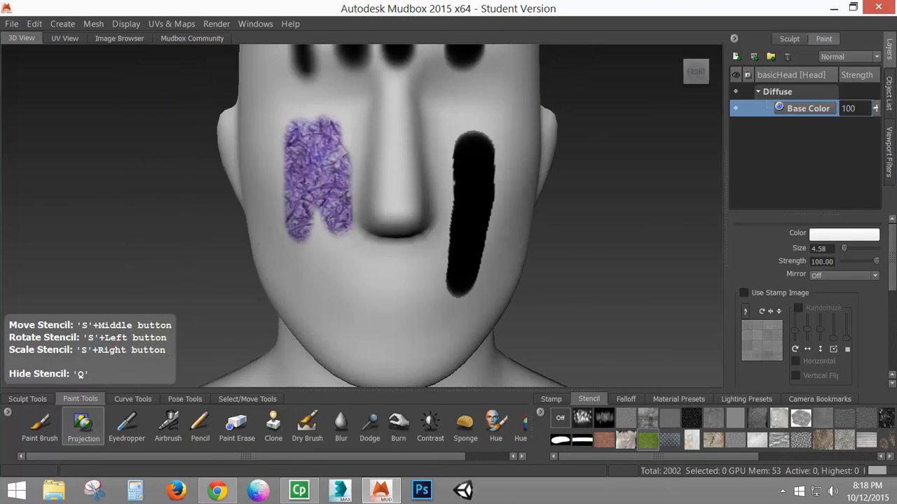
key(ctrl+z)
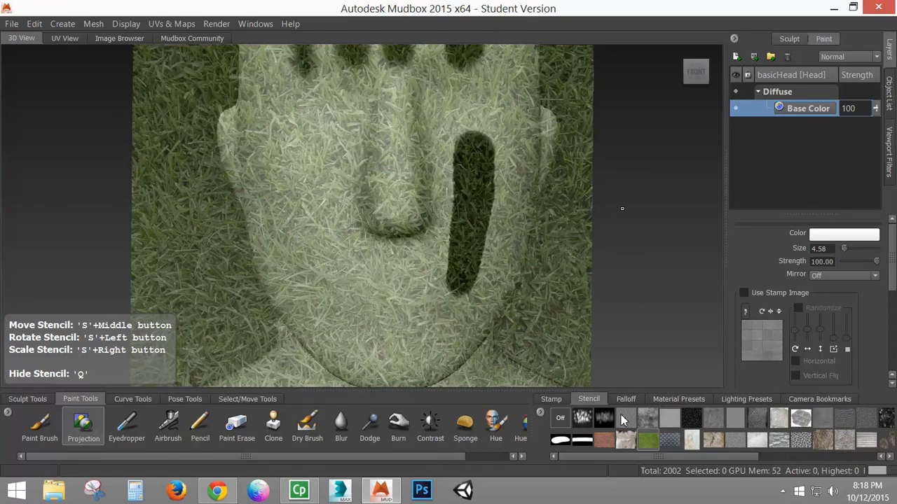
Step: Turn off Invert Values for the grass stencil and project the grass across the face
click(658, 439)
click(813, 330)
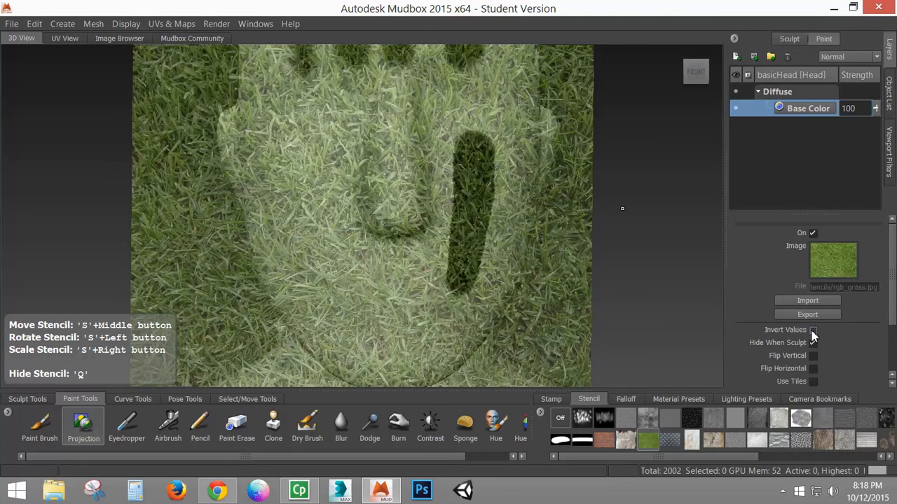
mouse_move(394, 162)
mouse_down()
mouse_move(391, 203)
mouse_move(382, 99)
mouse_move(258, 174)
mouse_move(436, 103)
mouse_move(531, 103)
mouse_move(259, 221)
mouse_move(522, 284)
mouse_move(539, 351)
mouse_up()
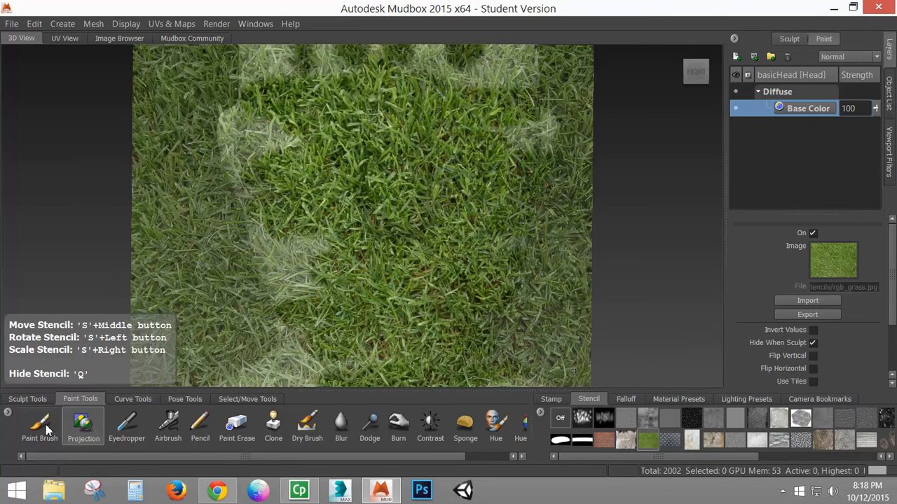
Step: Set the Projection brush color to red, project the grass stencil over the nose area, and turn the stencil off
click(83, 424)
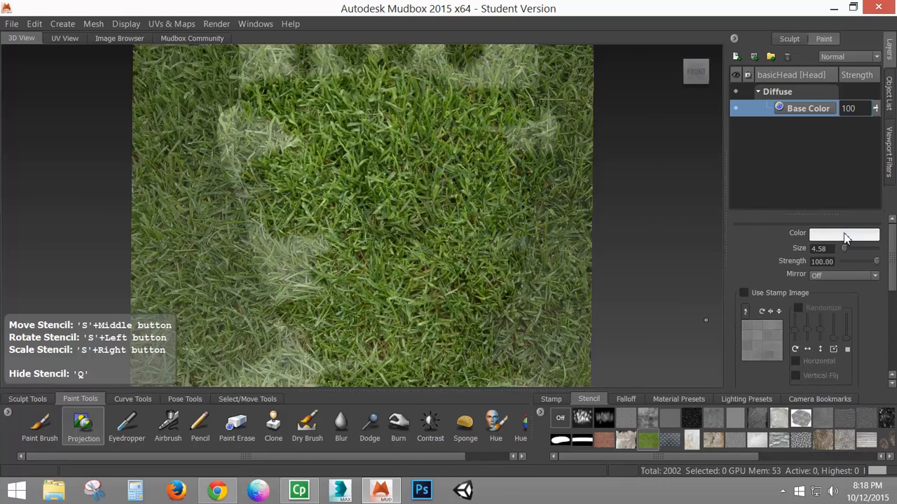
click(843, 234)
click(667, 366)
drag(677, 381, 672, 425)
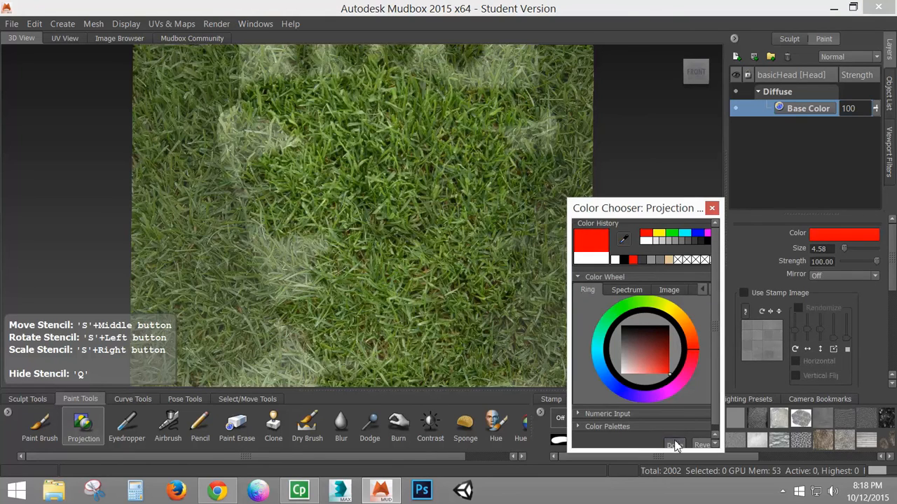
click(675, 442)
mouse_move(397, 273)
mouse_down()
mouse_move(390, 214)
mouse_move(373, 229)
mouse_move(440, 185)
mouse_move(422, 134)
mouse_move(429, 143)
mouse_up()
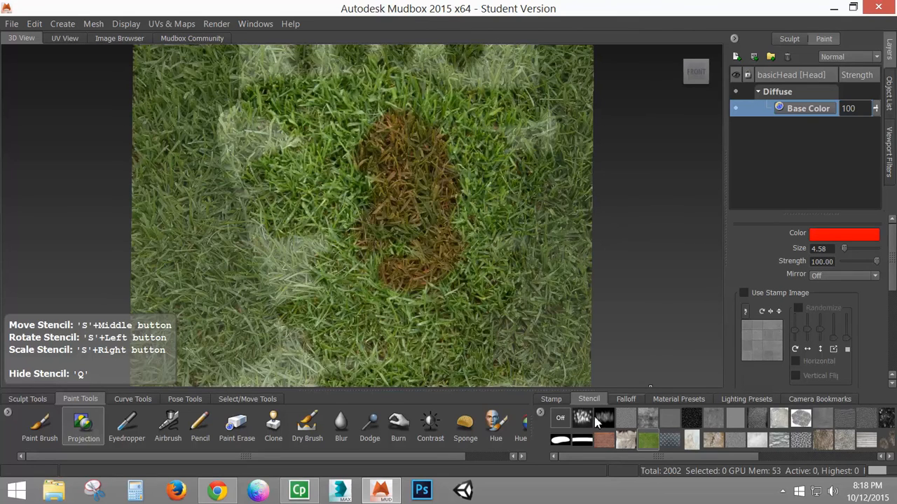
click(560, 418)
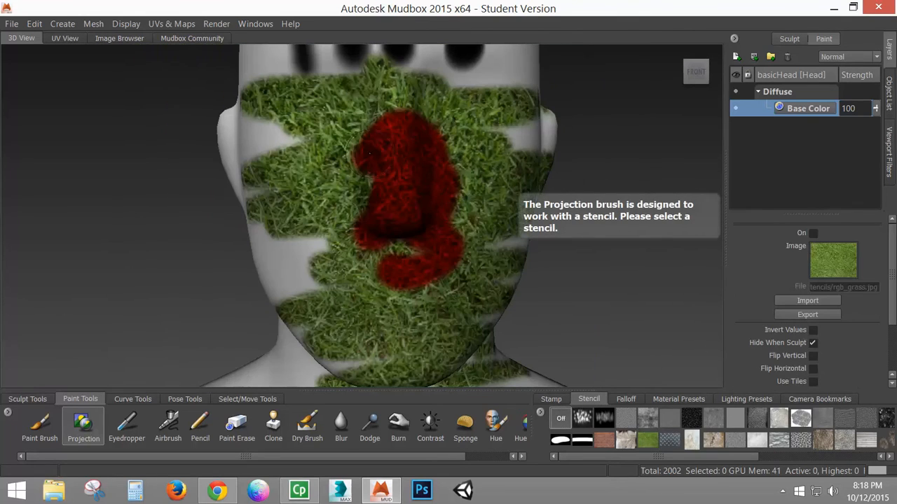
Step: Sample a green from the grass with the Eyedropper and check the resulting color on the Projection and Paint Brush tools
click(123, 431)
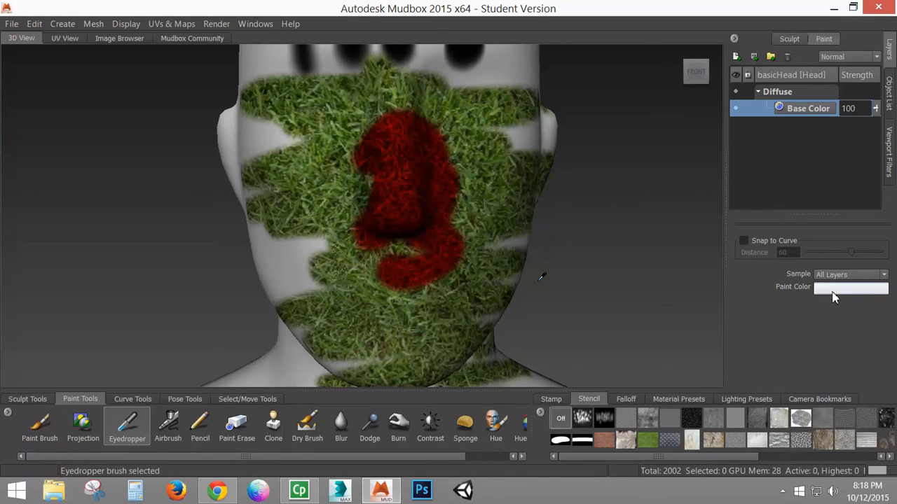
click(478, 110)
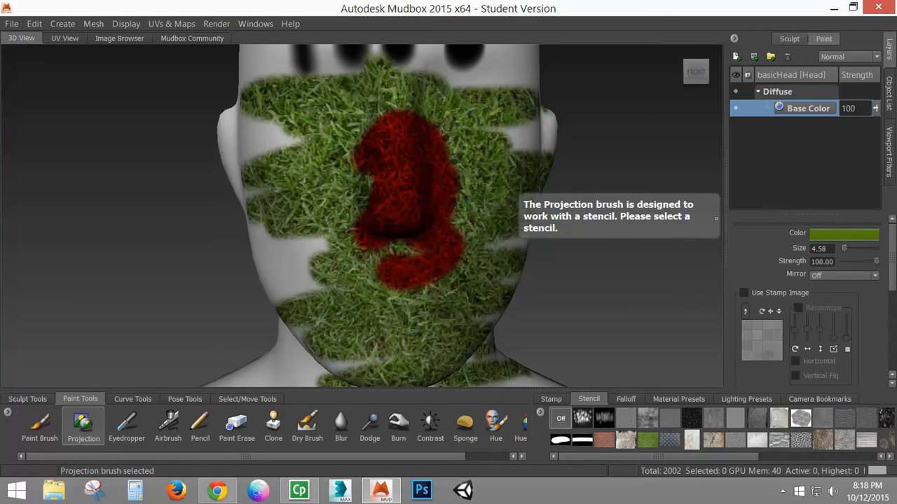
click(42, 425)
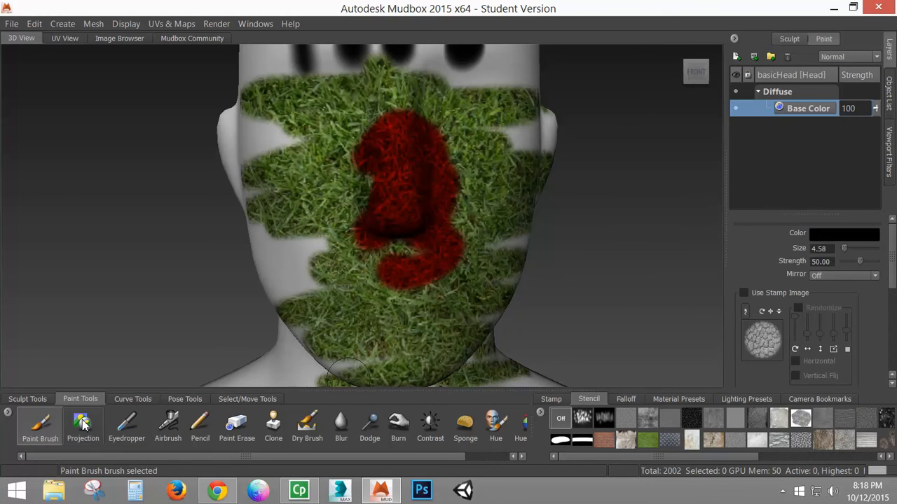
Step: Sample the red over the nose area with the Eyedropper as the paint color and return to the Paint Brush
click(126, 423)
click(438, 180)
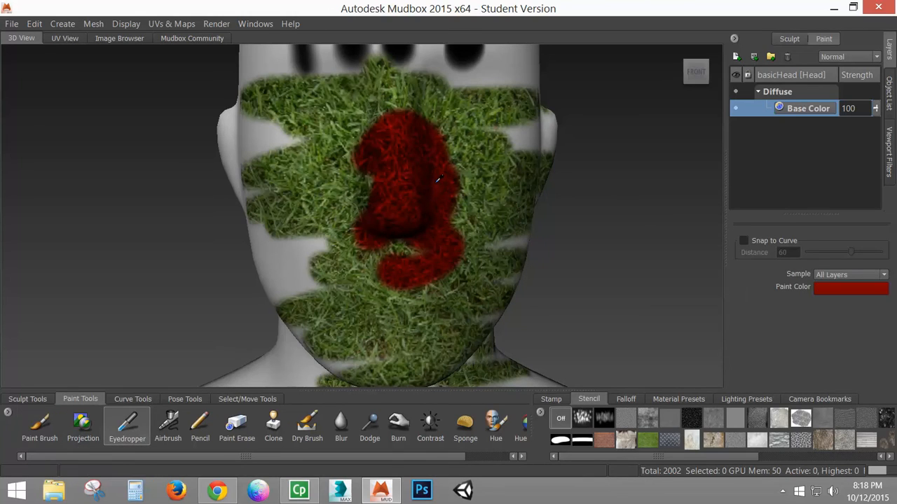
click(40, 423)
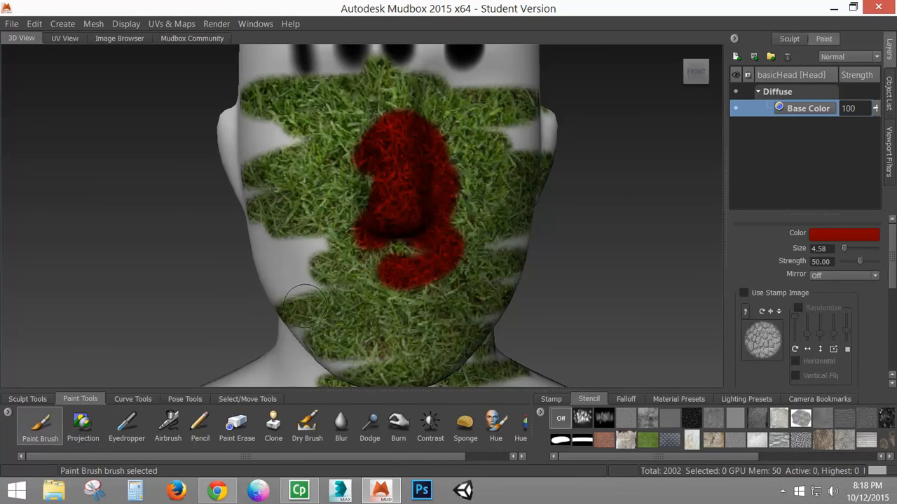
Step: Sample a dark green from the grass with the Paint Brush Color Chooser's own eyedropper and close the chooser
click(847, 238)
click(630, 262)
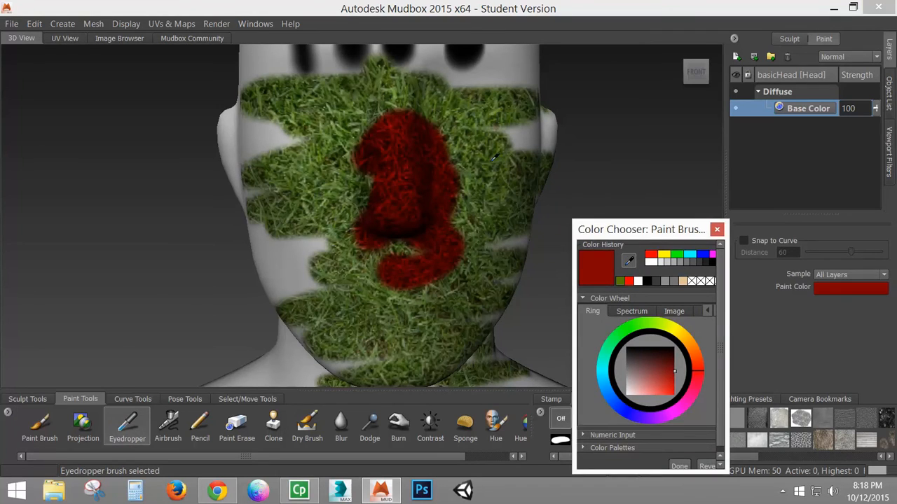
click(508, 159)
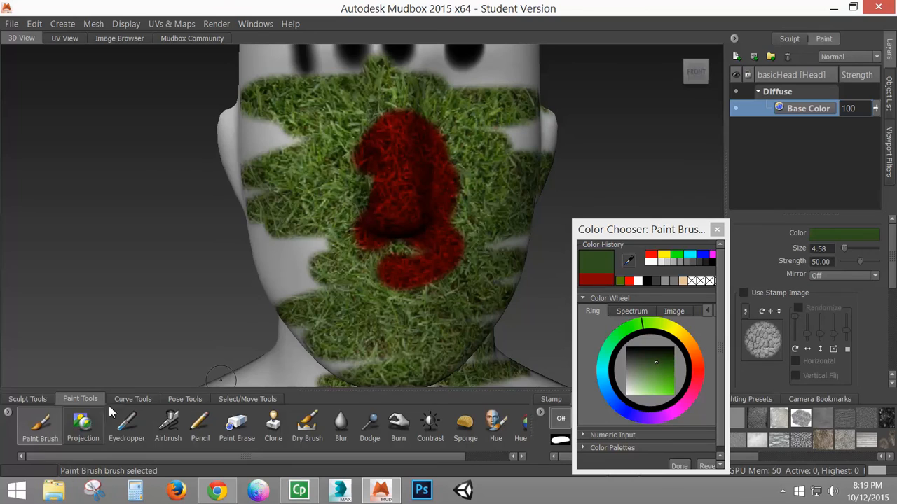
click(716, 229)
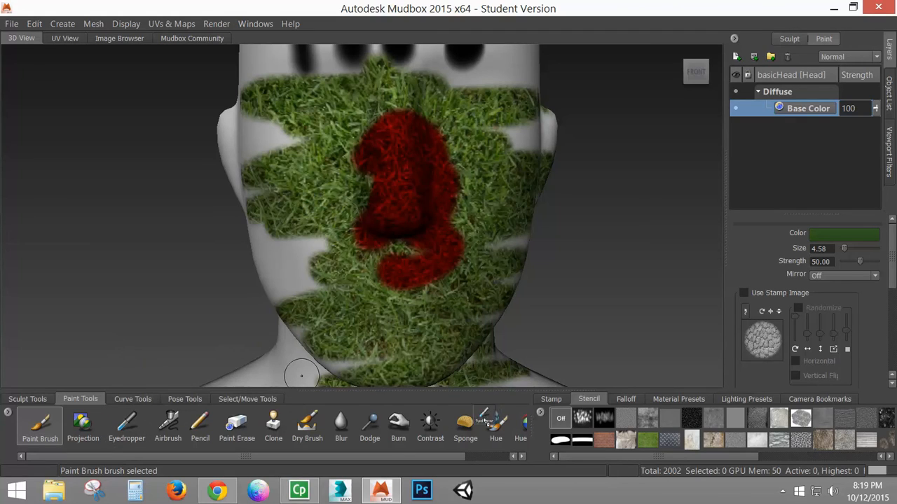
Step: Reorder the paint tools so that the Eyedropper sits at the end of the row, after Hue Shift and Invert
drag(509, 421, 499, 422)
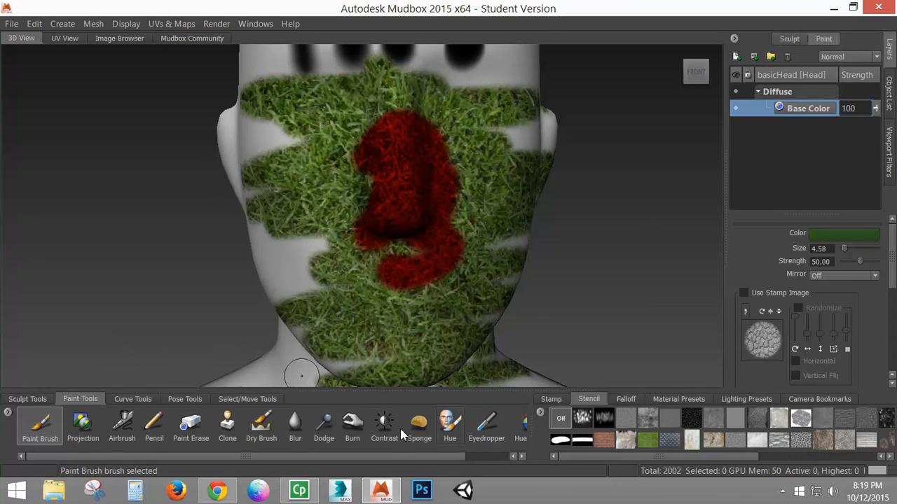
drag(394, 456, 464, 457)
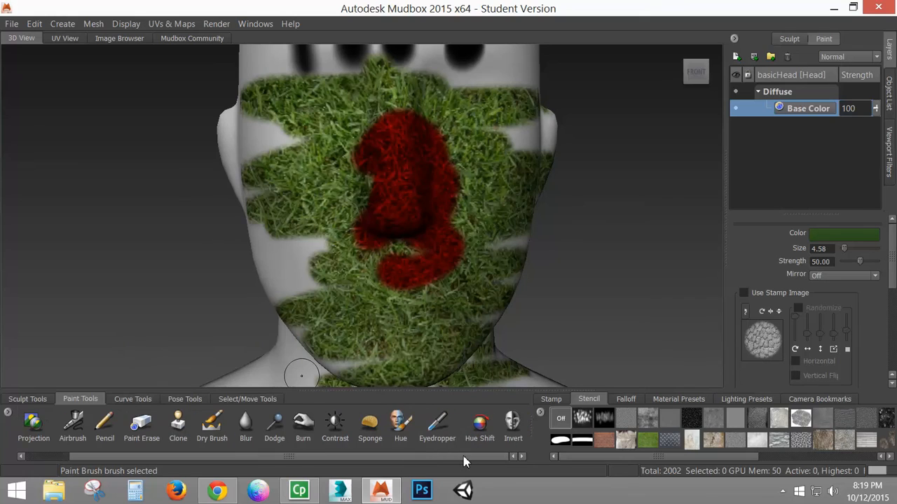
mouse_move(436, 424)
mouse_down()
mouse_move(446, 394)
mouse_move(525, 320)
mouse_up()
drag(483, 425, 430, 419)
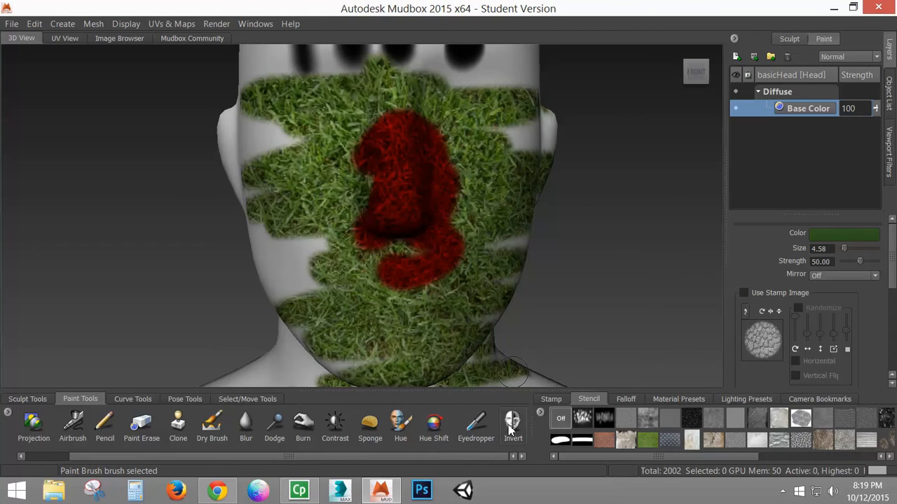
middle_drag(509, 425, 465, 425)
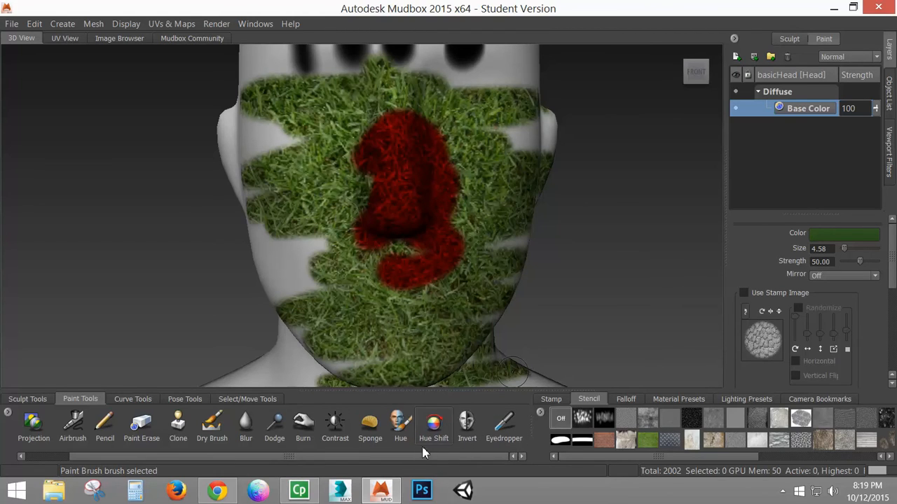
drag(410, 458, 318, 461)
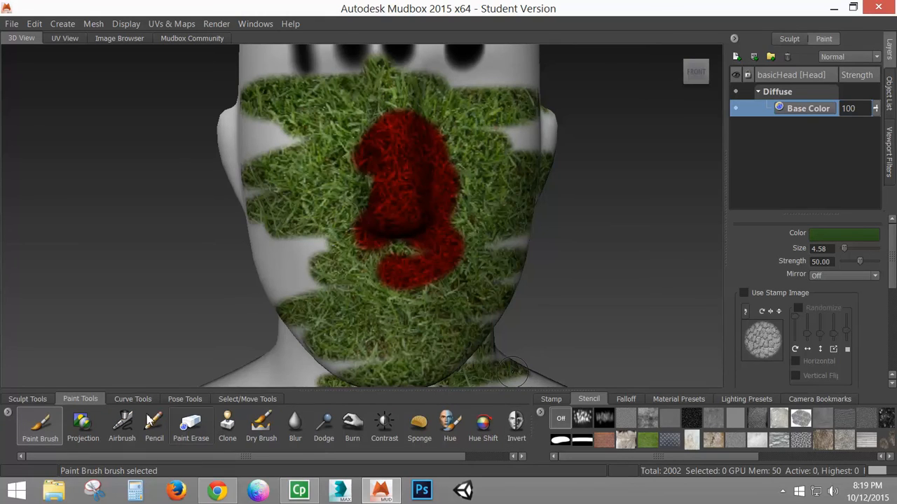
Step: Set the Airbrush color to the olive green from the color history
click(114, 428)
click(818, 237)
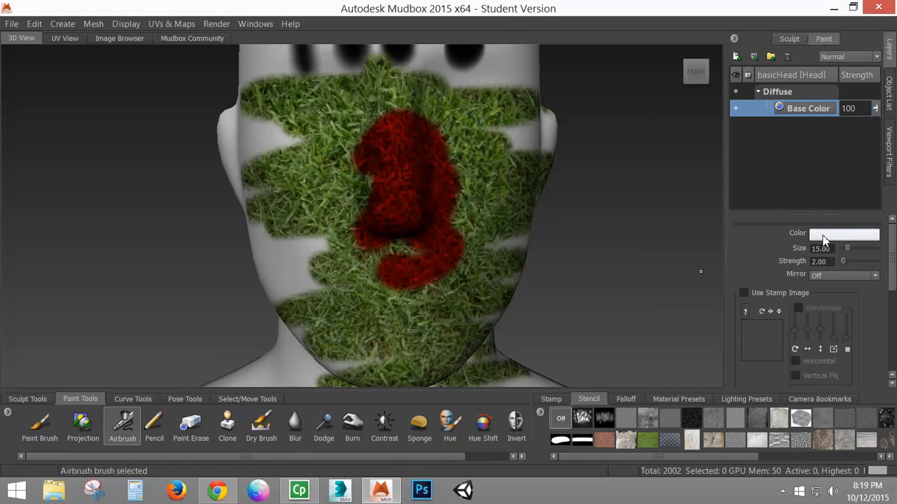
click(624, 303)
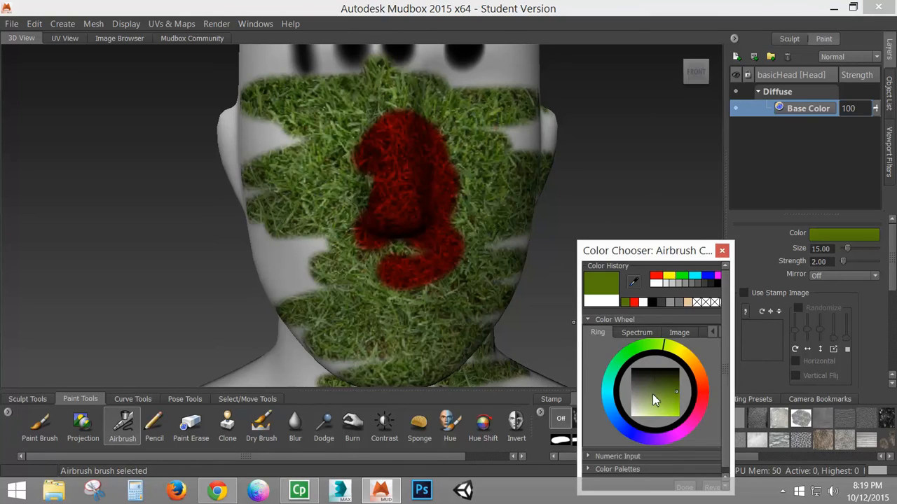
drag(658, 257, 640, 177)
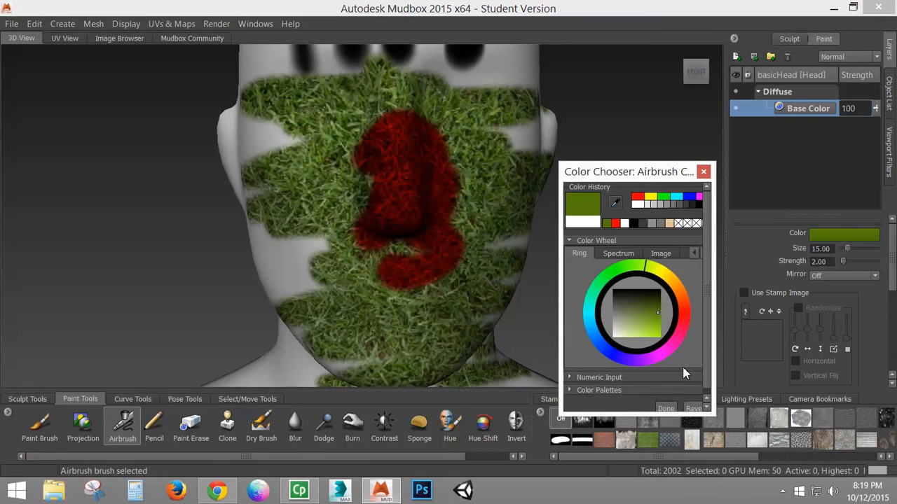
click(671, 410)
Step: Set the Airbrush size to 5.64, try spraying a green patch on the back of the head, and undo it
alt+drag(302, 192, 447, 178)
alt+right_drag(447, 178, 360, 161)
key(b)
mouse_move(350, 153)
mouse_down()
mouse_move(348, 160)
mouse_move(362, 117)
mouse_move(360, 135)
mouse_move(341, 108)
mouse_move(341, 148)
mouse_move(326, 144)
mouse_move(343, 160)
mouse_move(342, 110)
mouse_up()
drag(356, 146, 356, 131)
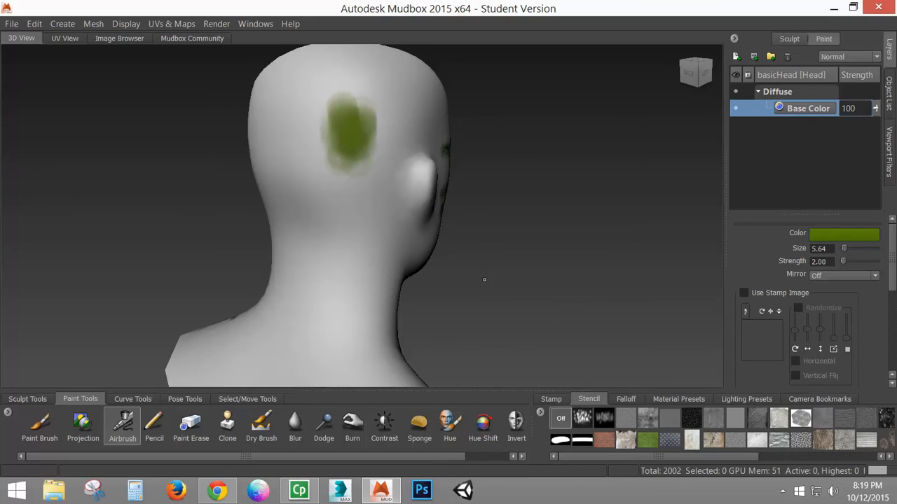
key(ctrl+z)
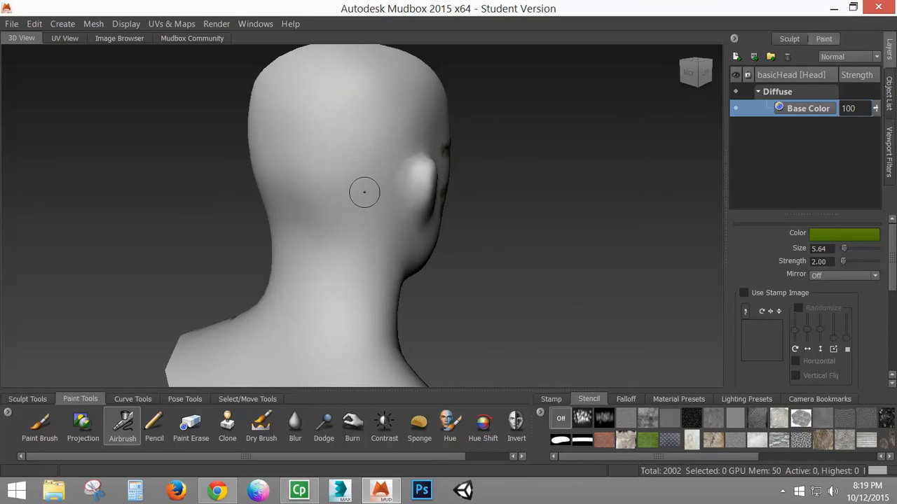
Step: Set the Airbrush stamp to Off and apply the third falloff preset
click(583, 399)
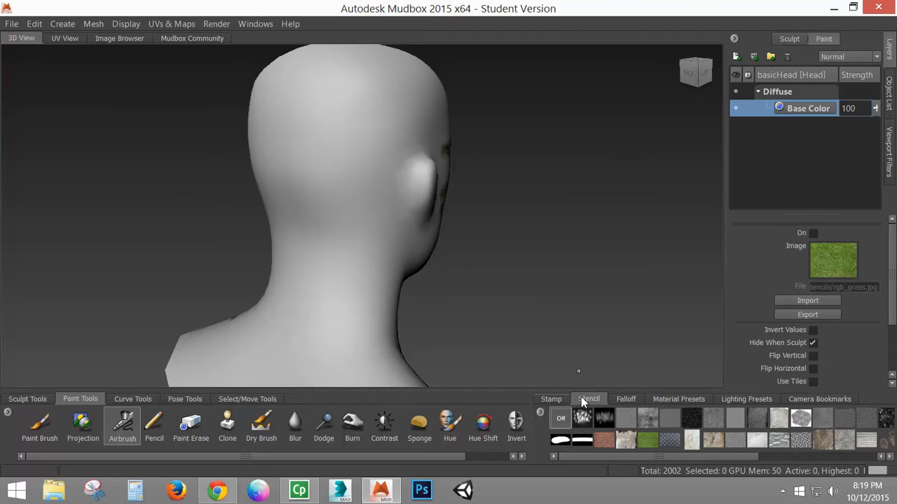
click(553, 399)
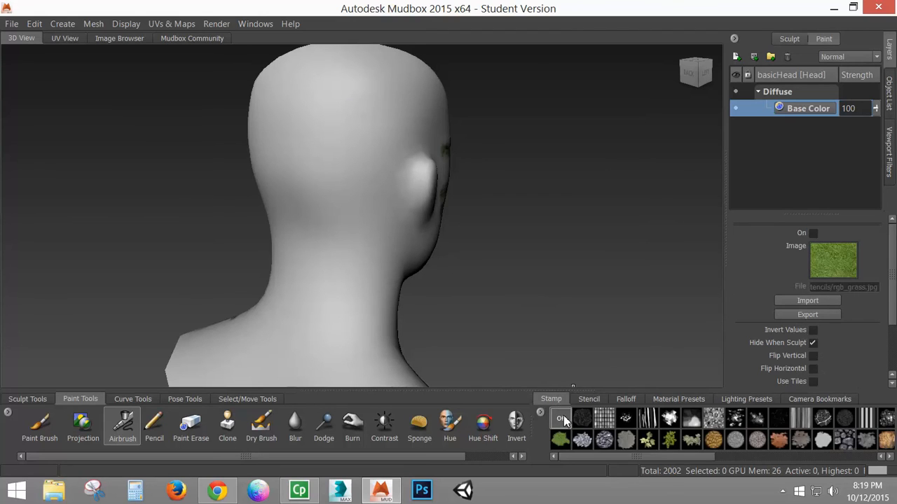
click(564, 418)
click(626, 399)
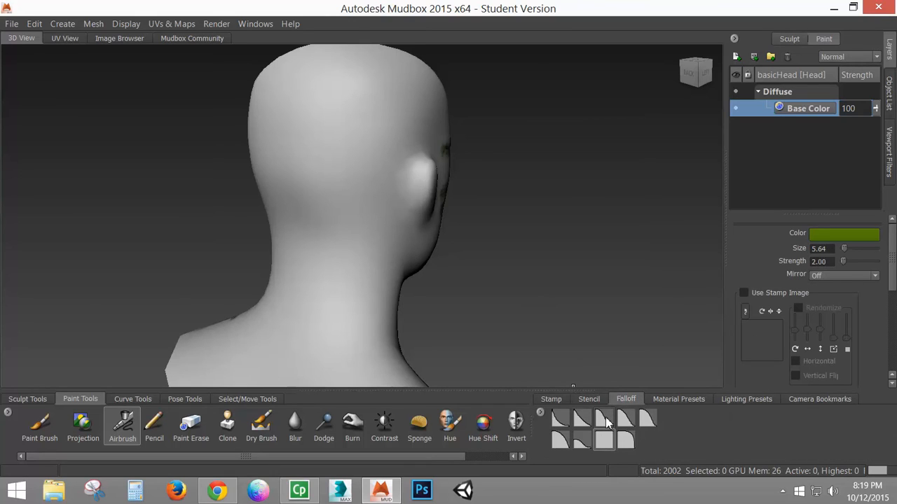
click(604, 419)
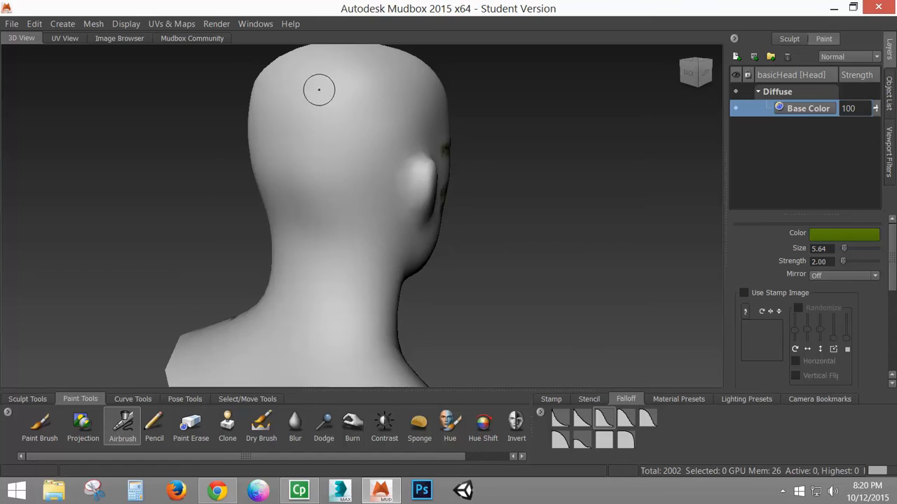
Step: Try Airbrush strokes behind the ear at strength 2.00 and at strength 100, and undo them all
drag(349, 105, 353, 187)
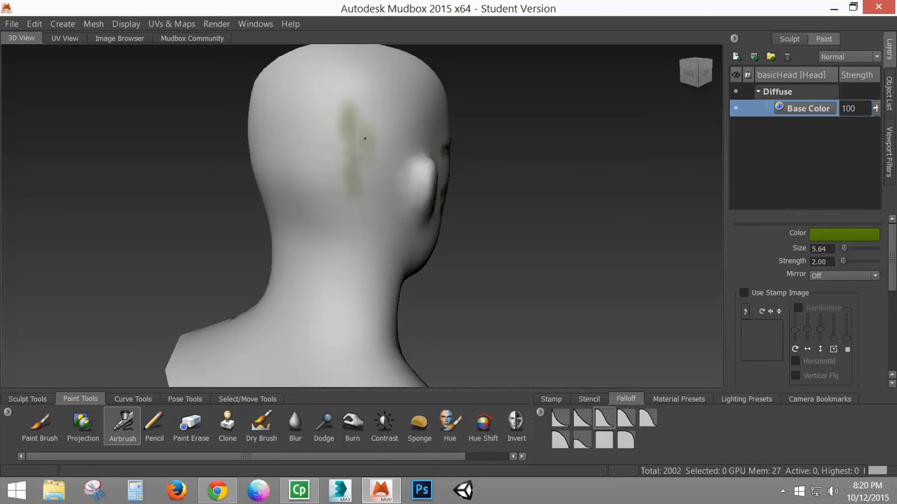
drag(364, 139, 357, 149)
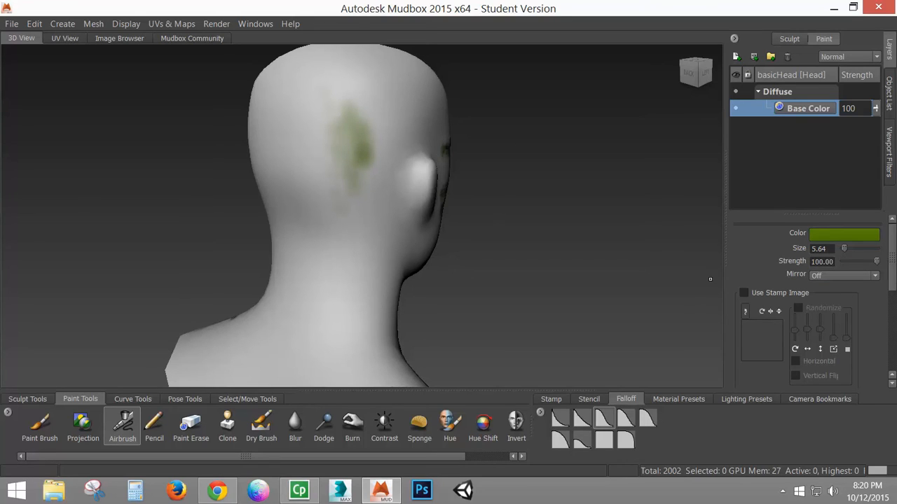
mouse_move(390, 78)
mouse_down()
mouse_move(402, 153)
mouse_move(384, 204)
mouse_up()
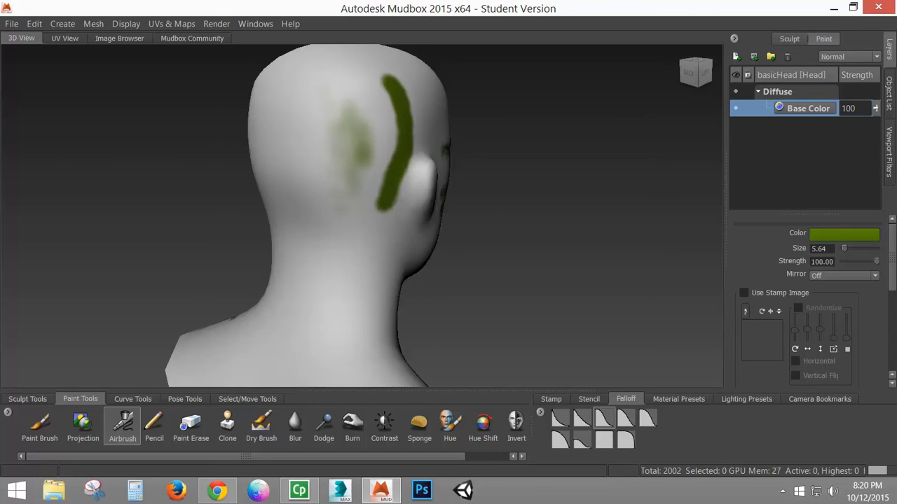
key(ctrl+z)
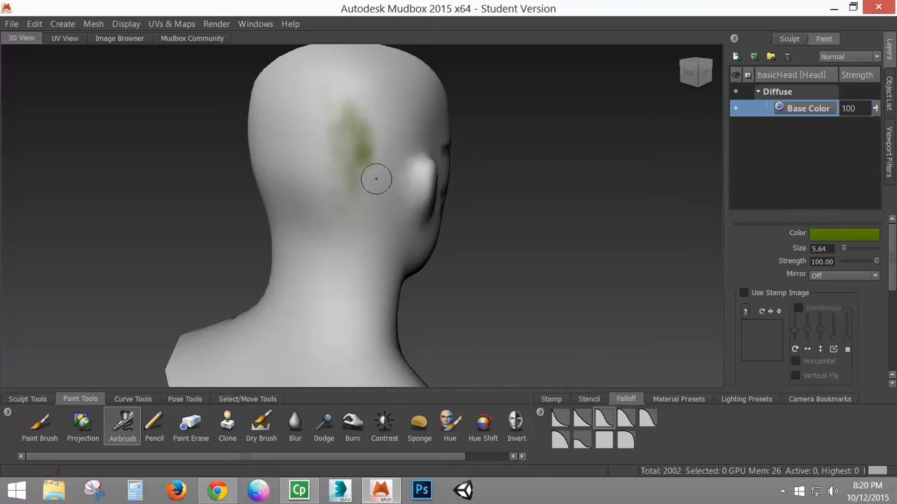
key(ctrl+z)
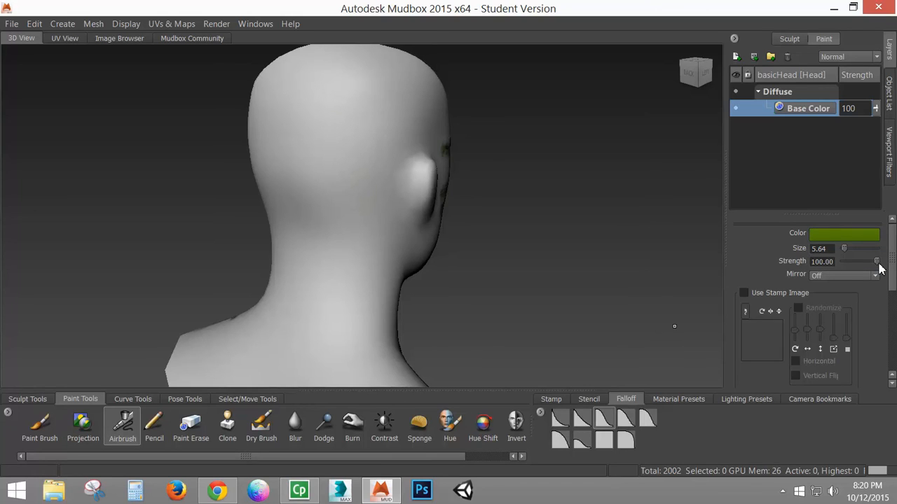
Step: Set the Airbrush strength to 47.50, try a stroke on the back of the head, and undo it
drag(877, 261, 859, 262)
mouse_move(348, 89)
mouse_down()
mouse_move(353, 119)
mouse_move(340, 112)
mouse_move(322, 168)
mouse_move(301, 98)
mouse_move(313, 186)
mouse_move(335, 176)
mouse_move(354, 200)
mouse_move(382, 109)
mouse_move(393, 147)
mouse_move(410, 132)
mouse_up()
key(ctrl+z)
Step: Try Paint Brush strokes down the back of the head and neck for comparison, and undo them
click(54, 437)
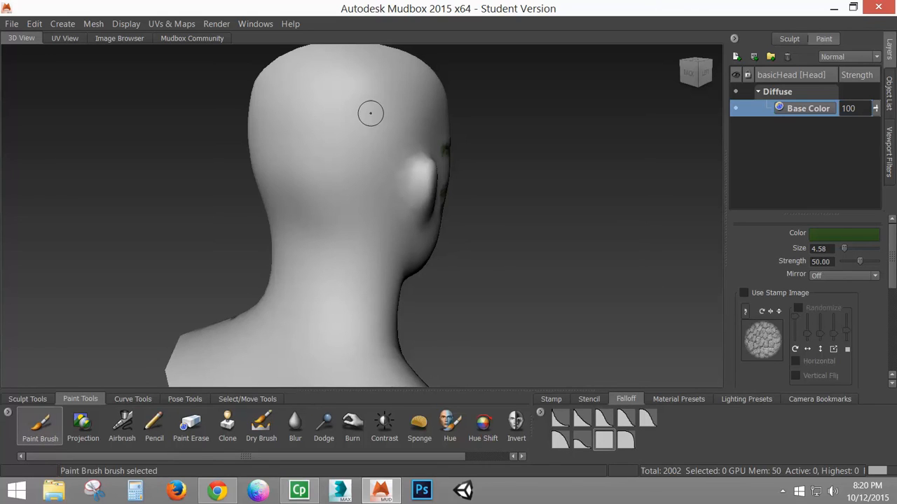
drag(335, 97, 333, 340)
mouse_move(343, 158)
mouse_down()
mouse_move(365, 84)
mouse_move(405, 98)
mouse_move(308, 122)
mouse_move(307, 216)
mouse_move(254, 353)
mouse_move(293, 364)
mouse_up()
key(ctrl+z)
Step: Try green Airbrush strokes and dabs across the back of the head and neck, and undo them
click(118, 428)
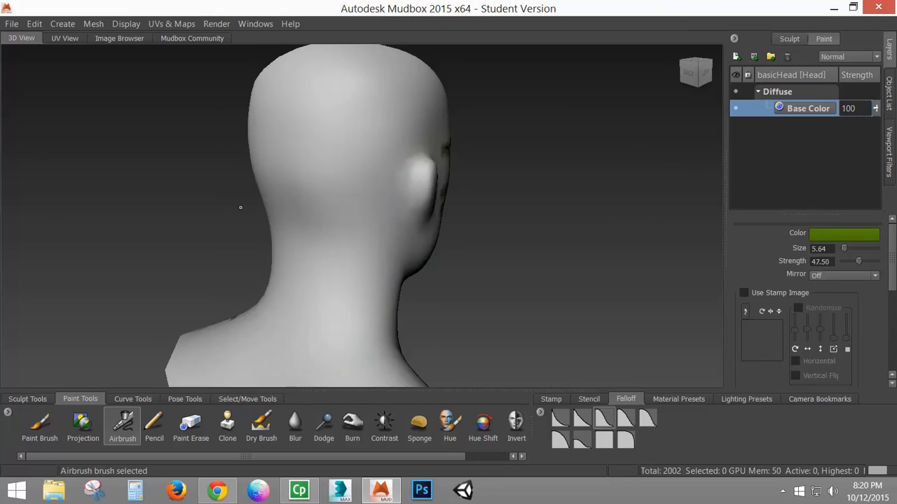
mouse_move(414, 90)
mouse_down()
mouse_move(358, 148)
mouse_move(328, 362)
mouse_move(317, 105)
mouse_move(280, 319)
mouse_move(297, 210)
mouse_move(287, 184)
mouse_move(424, 80)
mouse_move(315, 91)
mouse_move(371, 82)
mouse_up()
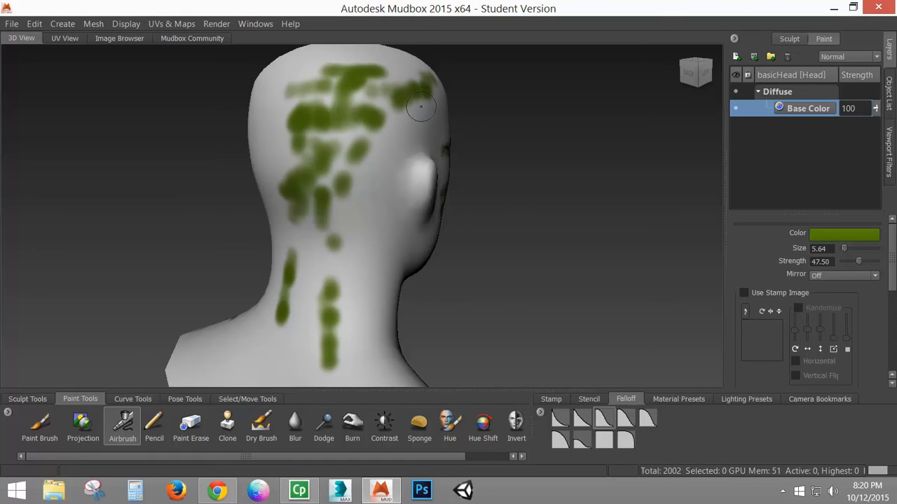
key(ctrl+z)
Step: Switch to the Pencil, try a black stroke at size 7.60 down the back of the head, and undo it
click(153, 426)
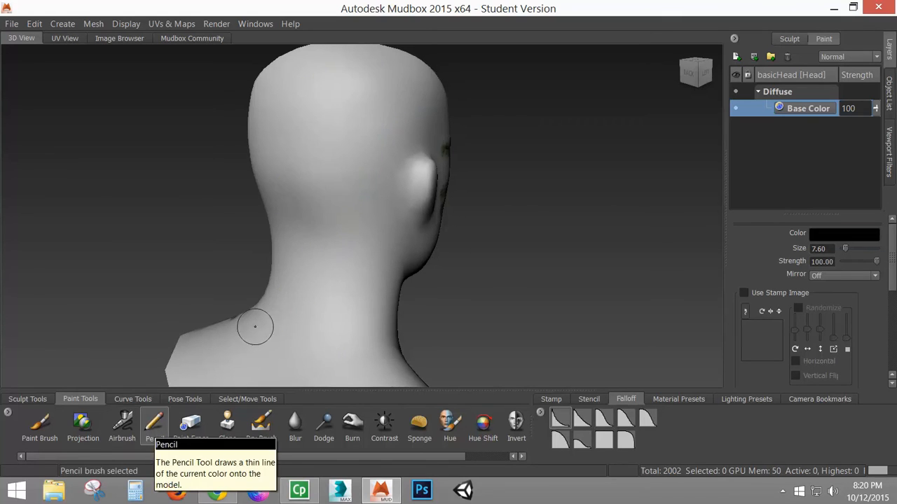
drag(403, 111, 348, 250)
key(ctrl+z)
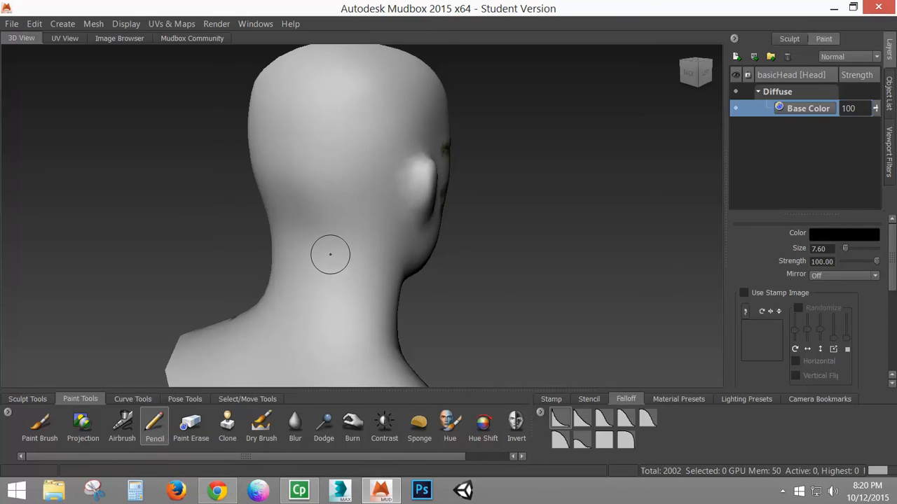
Step: Set the Pencil size to 1.41, try a curling line and a zigzag down the head and neck, and undo both
key([)
key([)
key([)
key([)
key([)
key([)
key([)
key([)
key([)
key([)
key([)
key([)
key([)
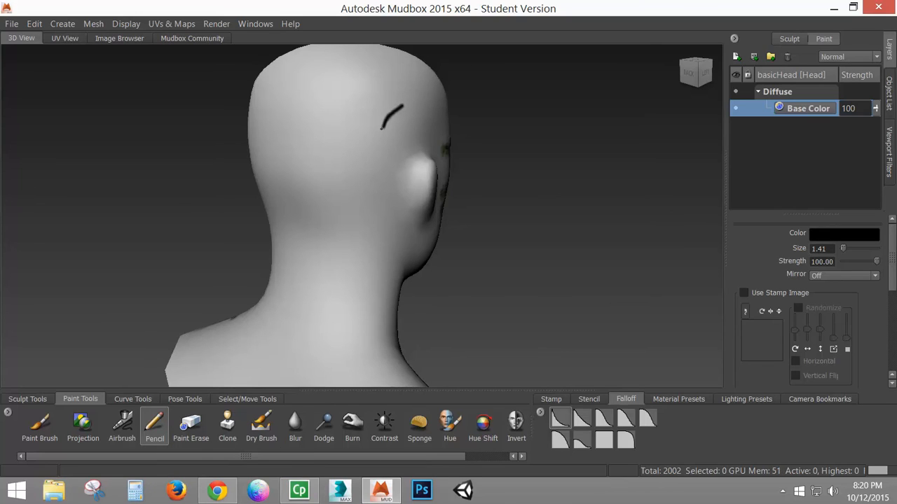
mouse_move(382, 129)
mouse_down()
mouse_move(347, 276)
mouse_move(309, 291)
mouse_move(327, 294)
mouse_up()
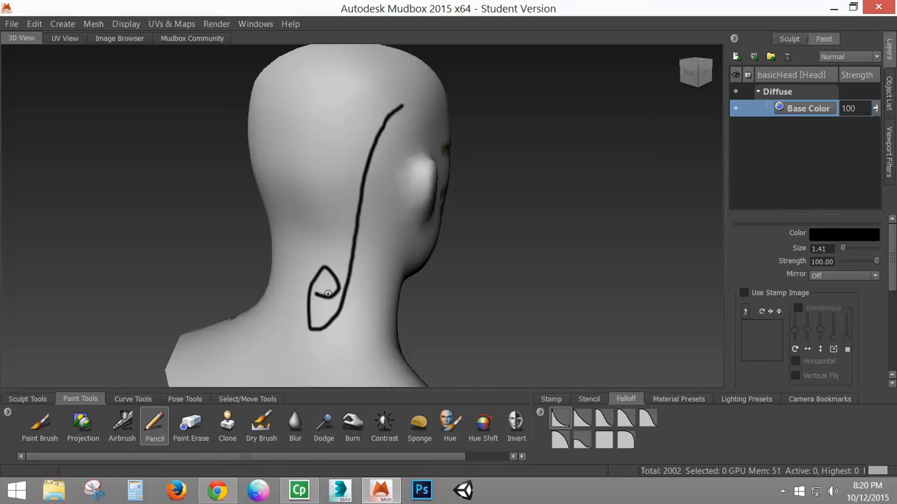
key(ctrl+z)
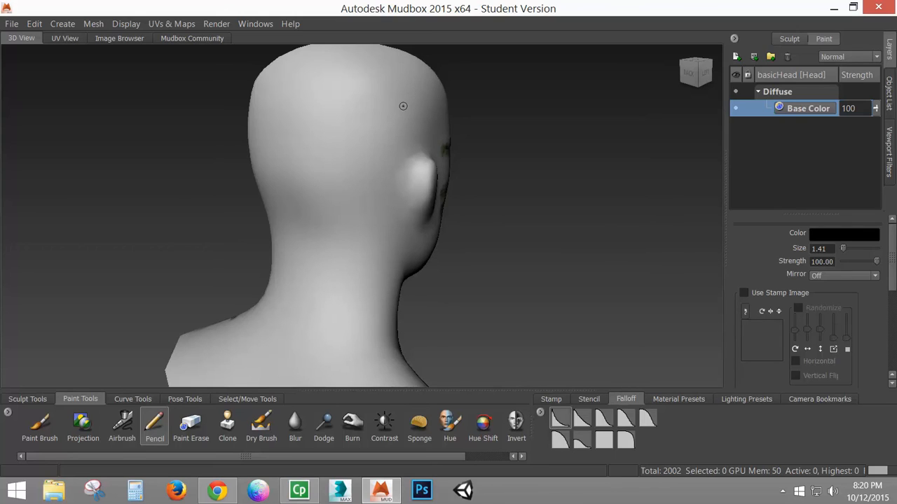
drag(403, 105, 296, 333)
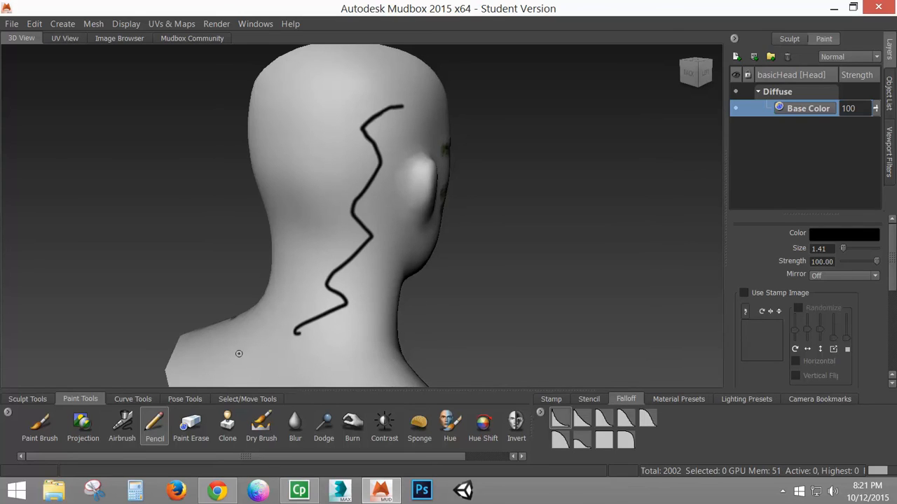
key(ctrl+z)
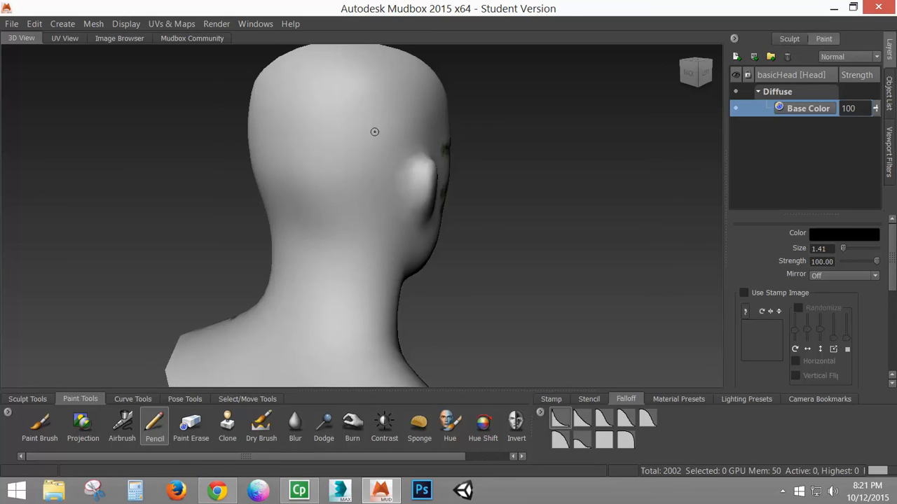
Step: Set the Pencil size to 0.75 and draw a thin black line from above the ear down to the neck
key(bracketleft)
key(bracketleft)
key(bracketleft)
key(bracketleft)
key(bracketleft)
key(bracketleft)
drag(400, 131, 365, 193)
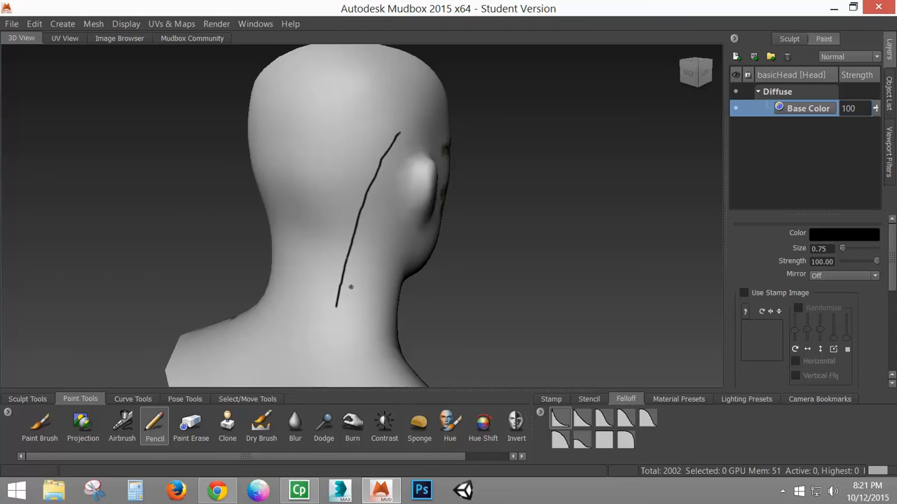
Step: Undo the last thin pencil line and enable Steady Stroke with a distance of 4 for the Pencil
key(ctrl+z)
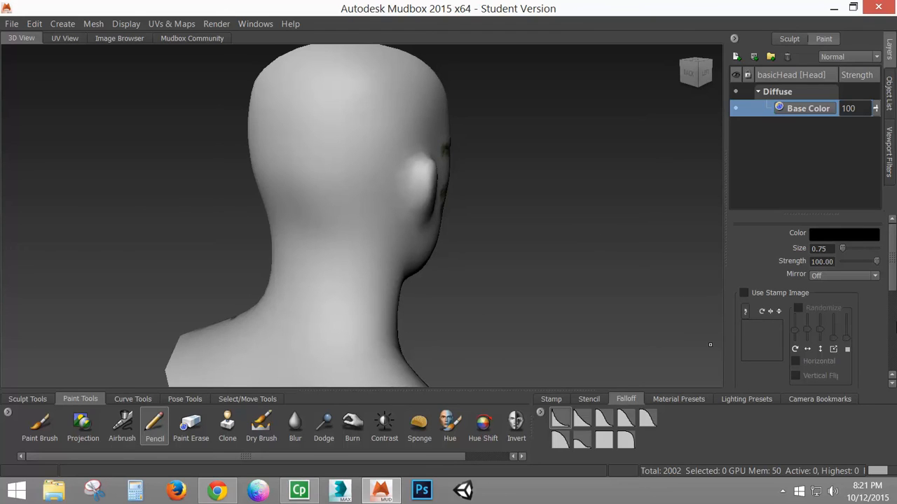
drag(894, 284, 894, 366)
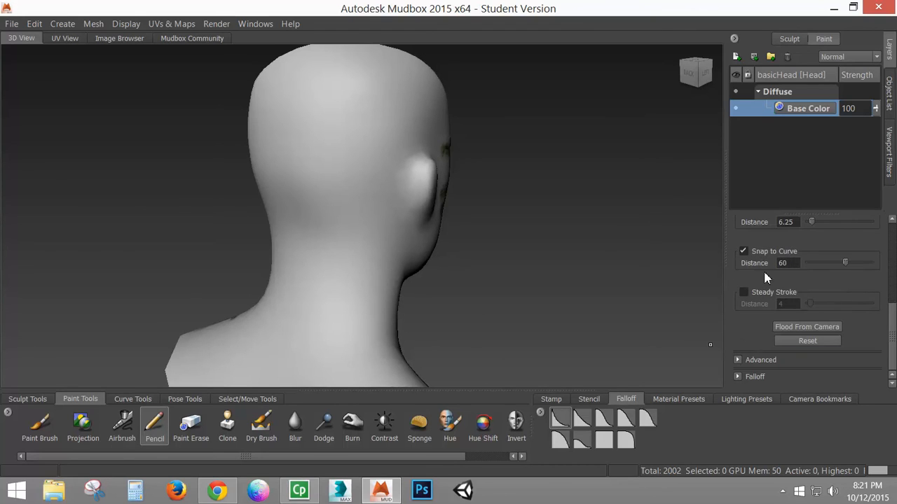
click(747, 296)
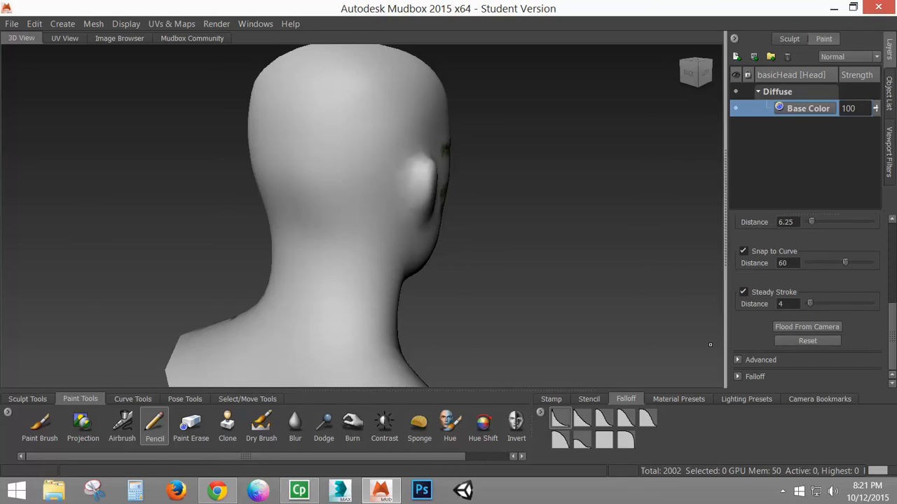
Step: Try a long curved Steady Stroke pencil line from above the ear down to the shoulder, and undo it
drag(390, 106, 369, 150)
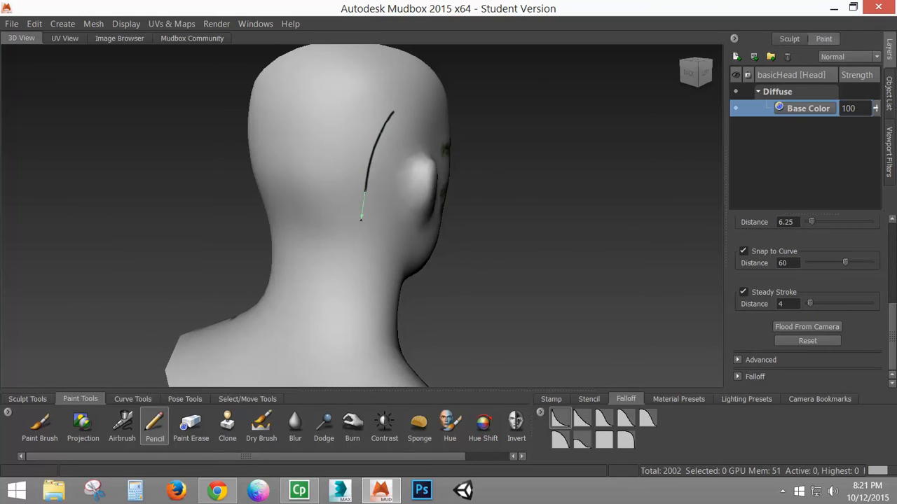
drag(344, 287, 282, 356)
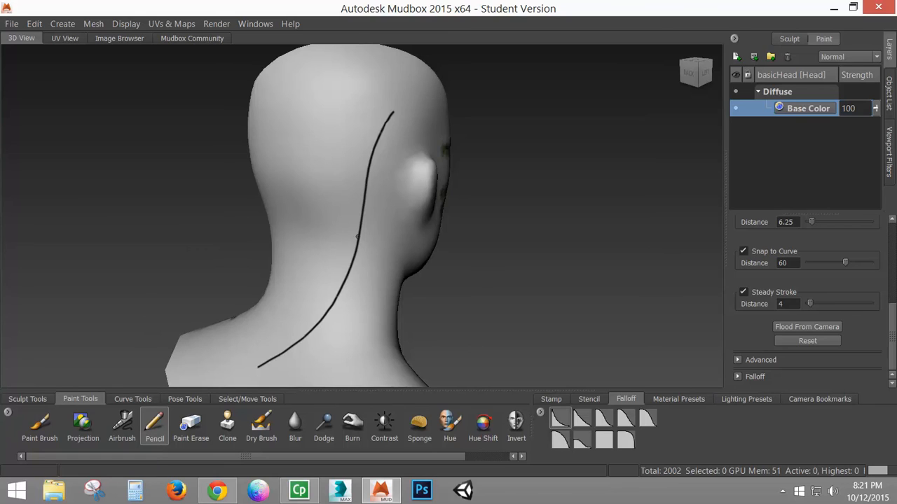
key(ctrl+z)
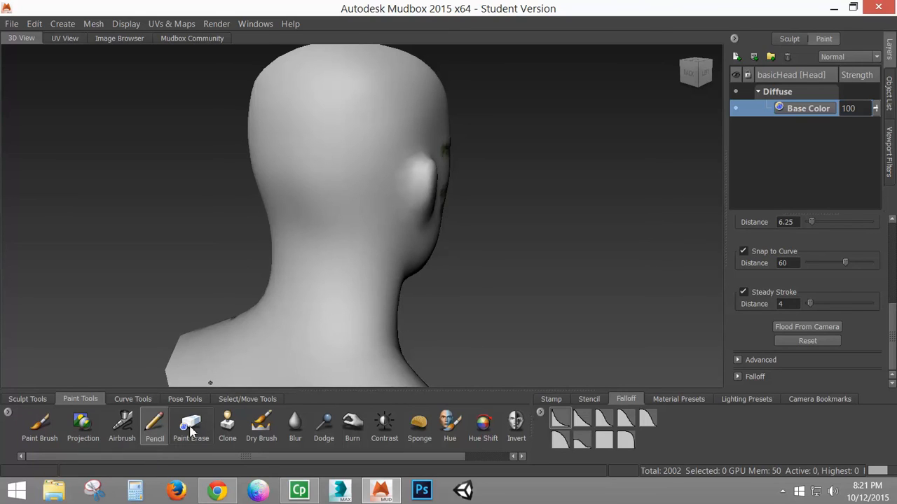
Step: Draw a thin black pencil line from above the ear down the neck and erase a gap in it with Paint Erase
drag(397, 121, 325, 330)
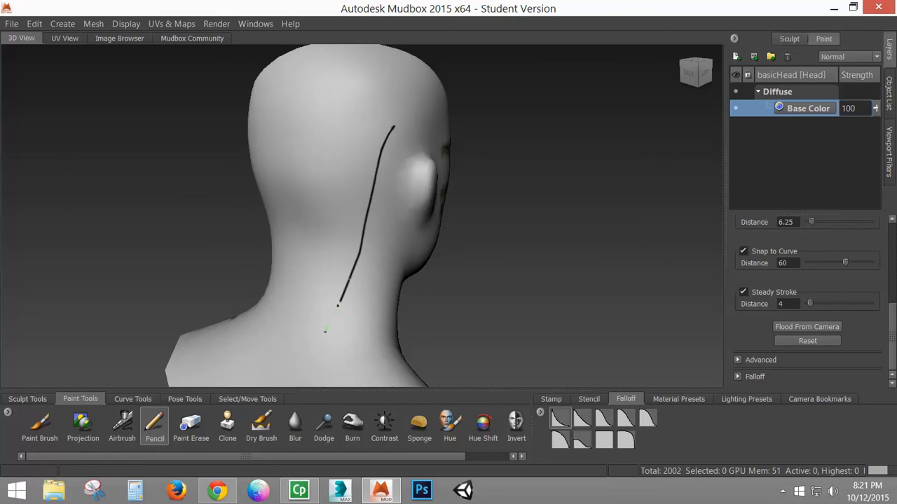
click(190, 424)
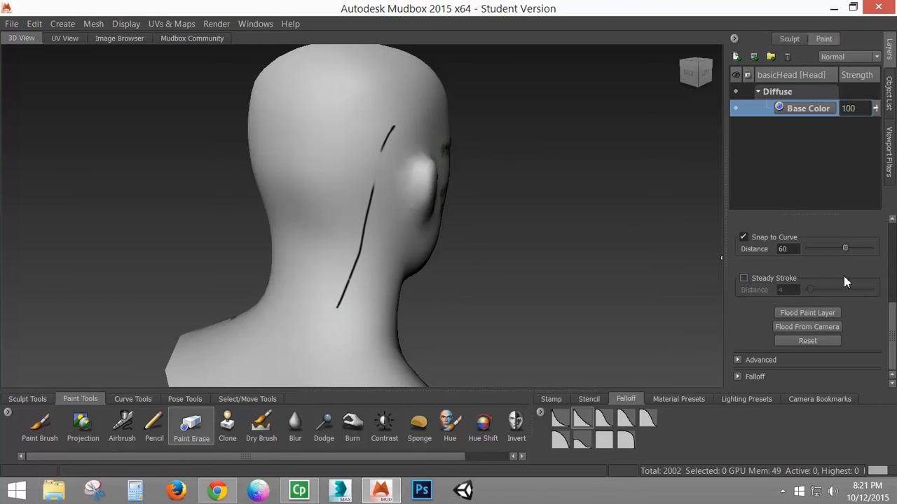
Step: Turn off the stamp image for Paint Erase and erase bands across the forehead stripes, the grass texture and the red nose
scroll(845, 279, up, 5)
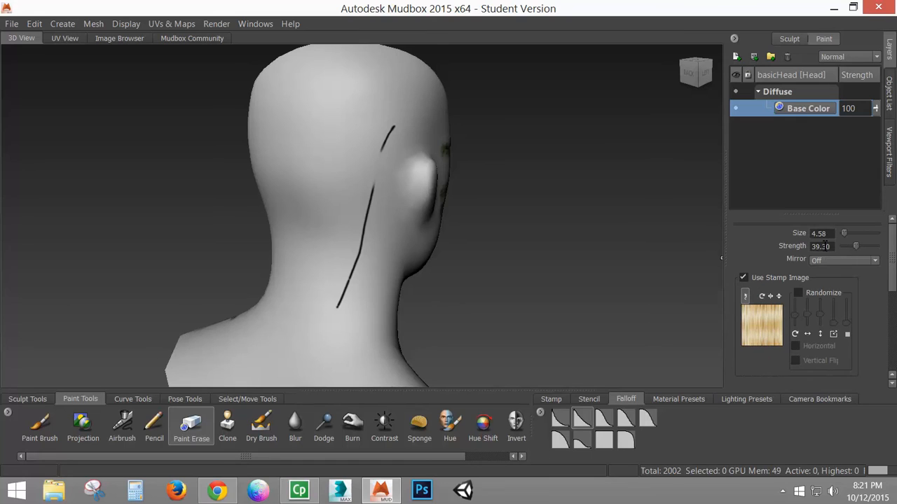
click(741, 277)
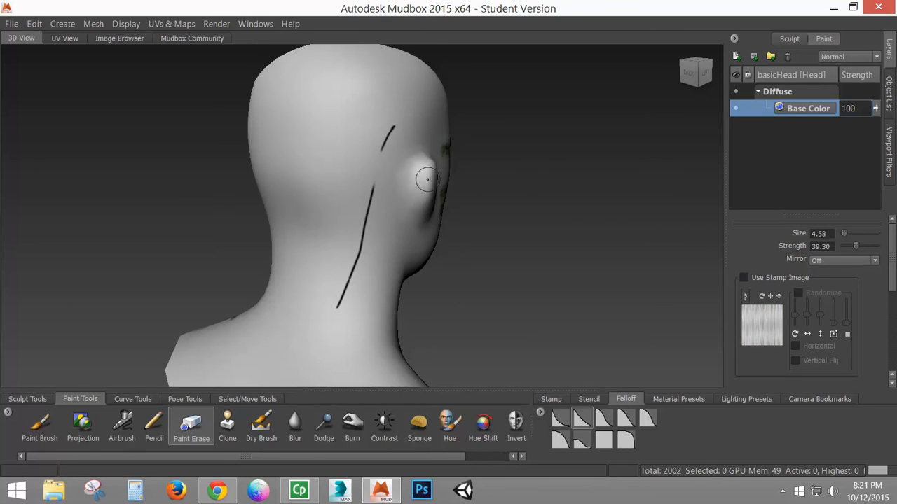
mouse_move(384, 150)
alt+mouse_down()
mouse_move(190, 149)
mouse_move(160, 128)
alt+mouse_up()
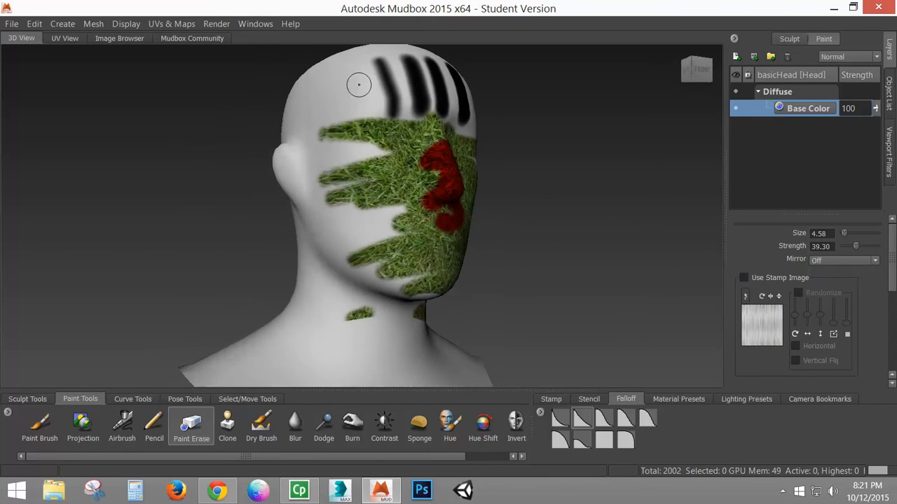
mouse_move(358, 85)
mouse_down()
mouse_move(440, 87)
mouse_move(336, 158)
mouse_move(462, 204)
mouse_move(529, 246)
mouse_up()
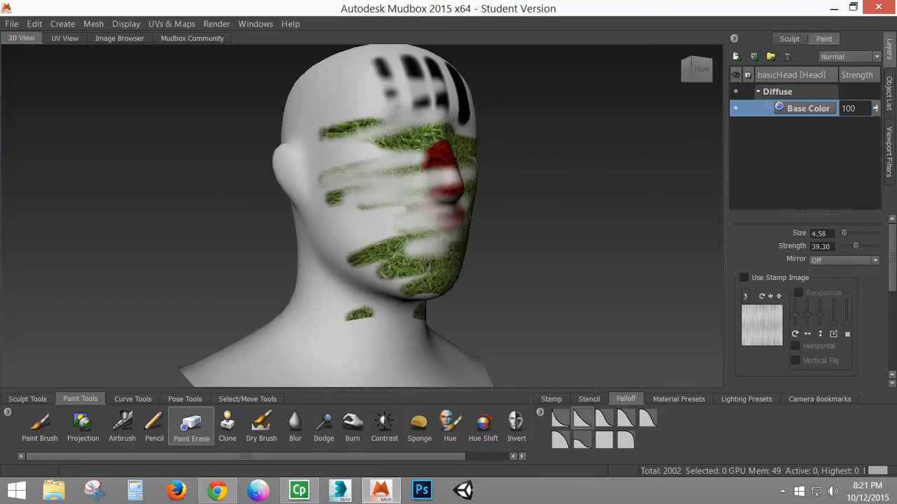
Step: With the Clone tool, sample the red nose and paint a copy of it beside the black stripes on the forehead
click(227, 426)
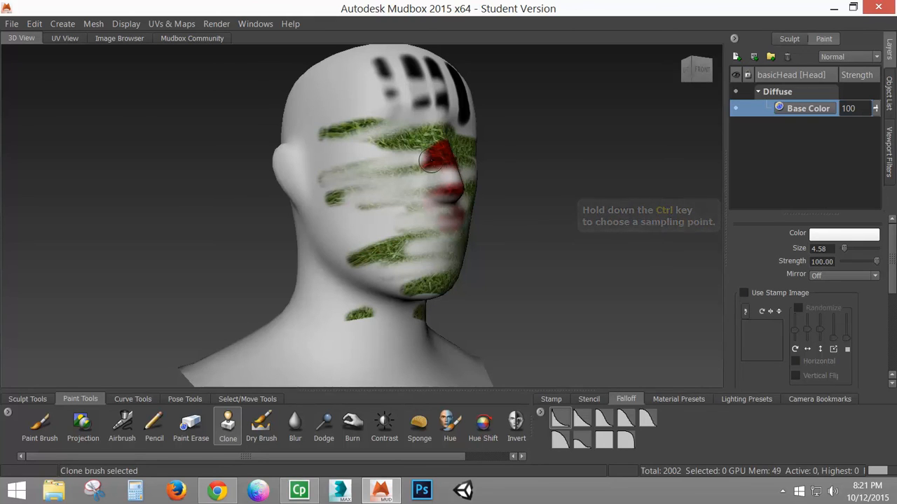
alt+drag(428, 205, 309, 217)
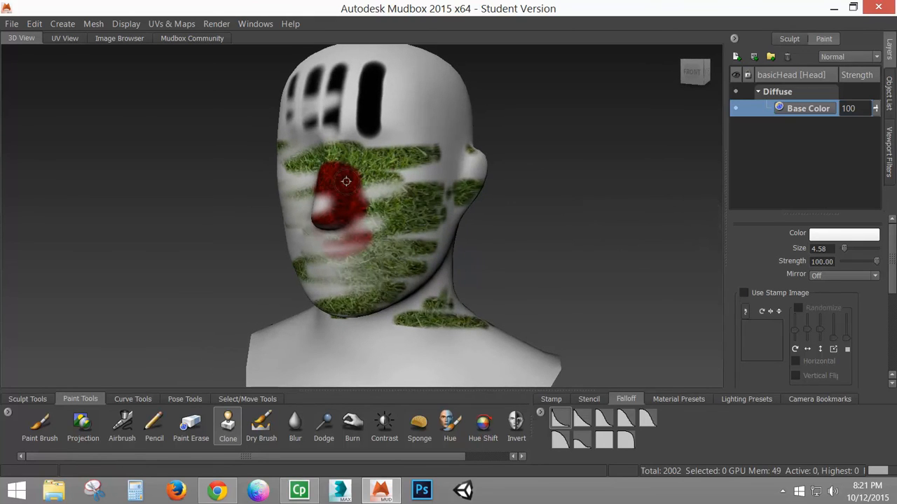
mouse_move(427, 111)
mouse_down()
mouse_move(417, 86)
mouse_move(405, 119)
mouse_move(426, 130)
mouse_move(447, 84)
mouse_move(428, 136)
mouse_up()
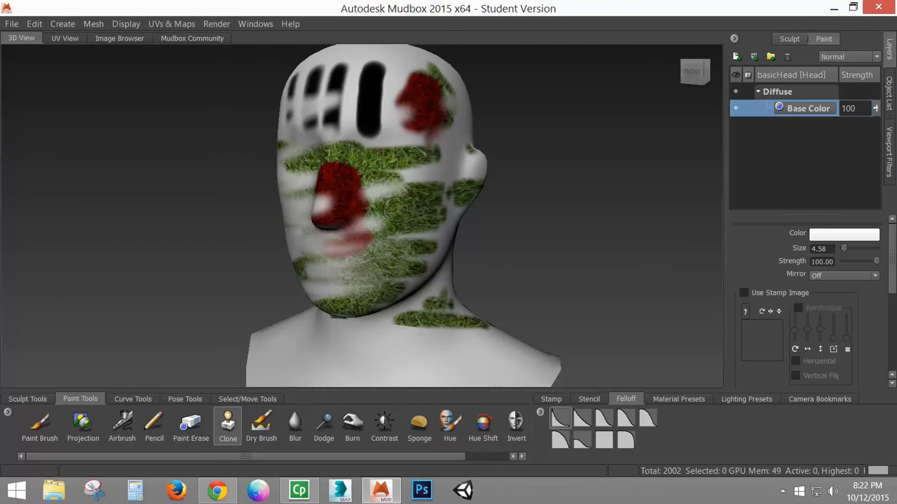
Step: Subdivide the head mesh four times, up to level 4
alt+drag(394, 204, 410, 184)
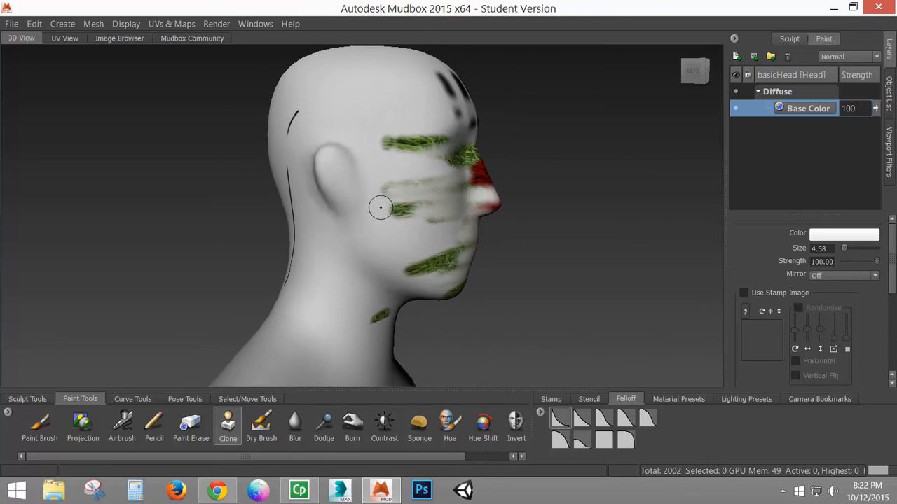
key(shift+d)
key(shift+d)
key(shift+d)
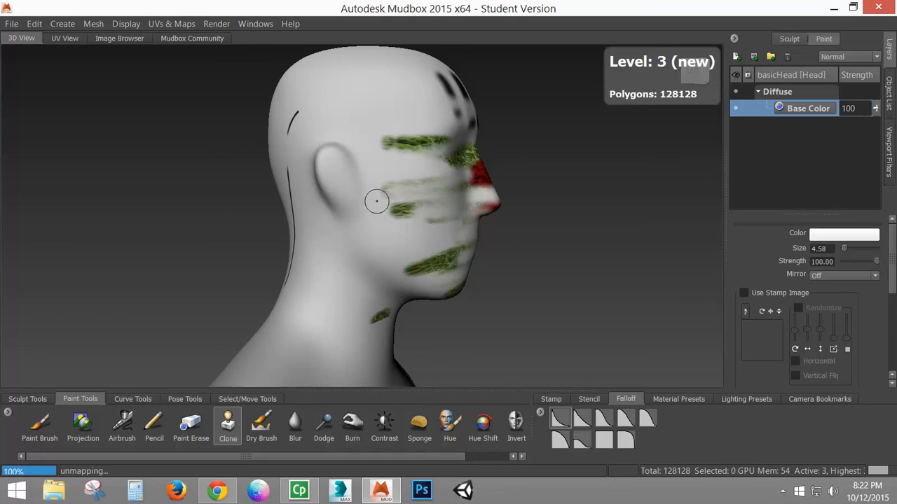
key(shift+d)
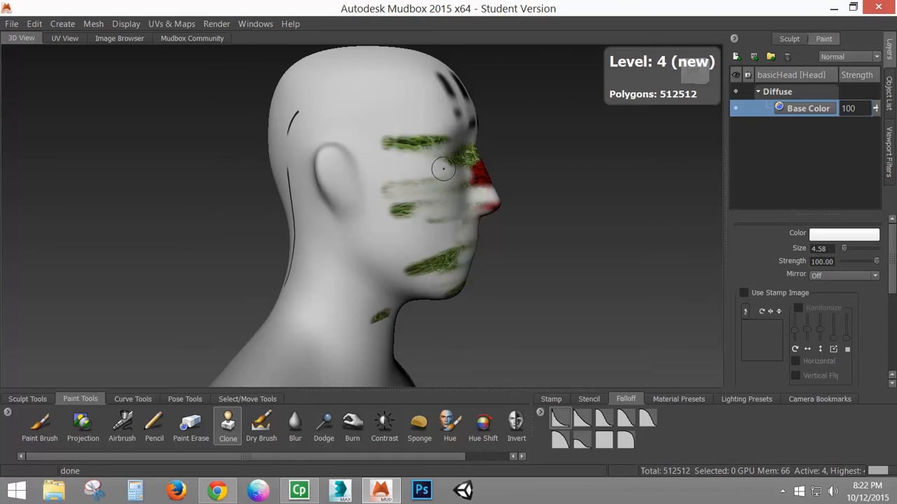
Step: Switch to the Paint Brush, choose the light tan from the color history, and flood the Base Color layer with it
alt+drag(308, 175, 677, 215)
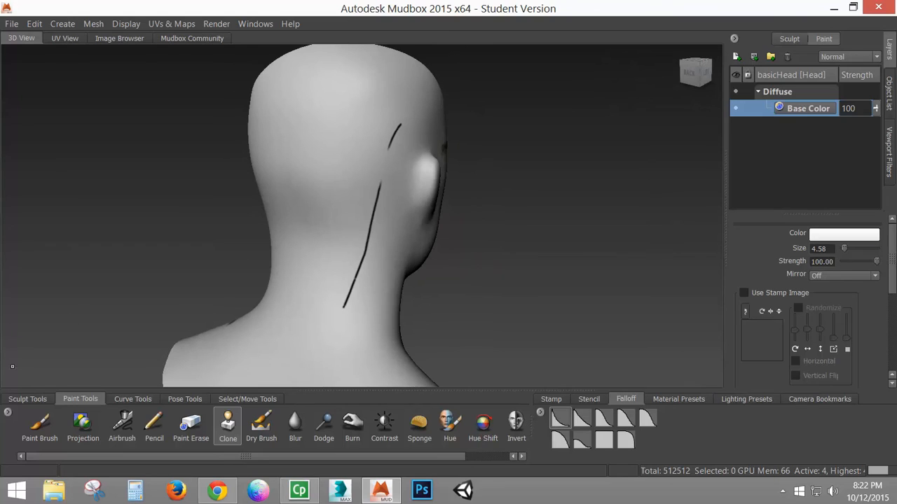
click(40, 423)
click(852, 233)
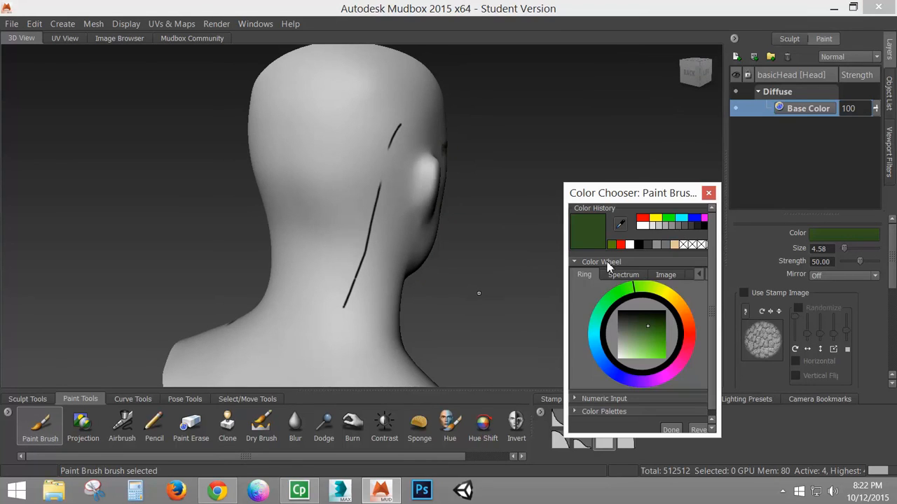
click(672, 245)
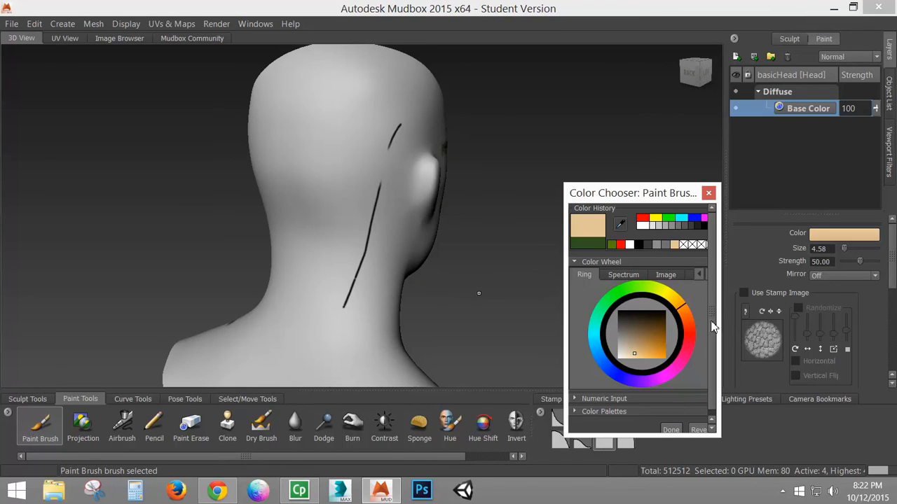
click(671, 430)
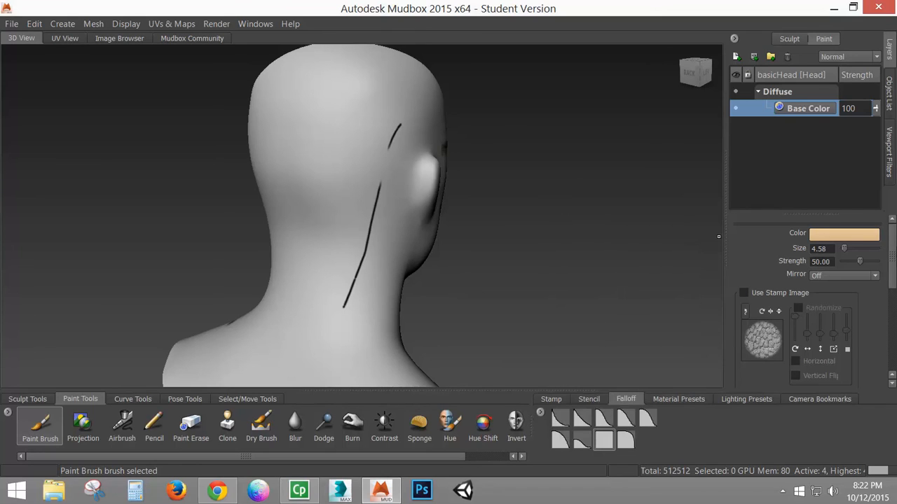
scroll(892, 254, down, 5)
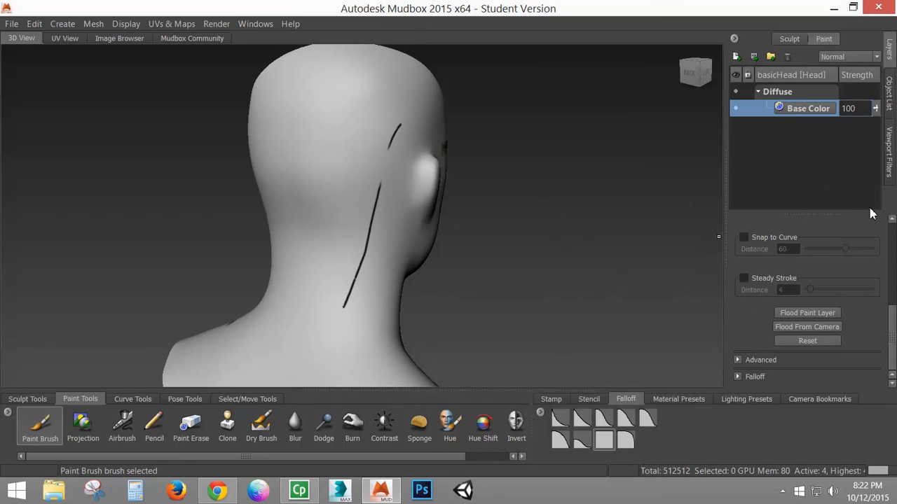
click(804, 313)
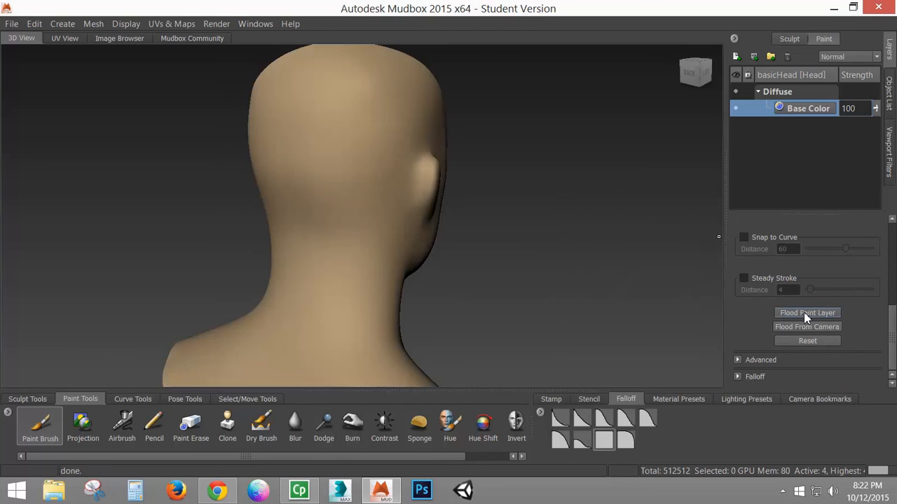
Step: Show the wireframe on the head and frame the face more closely
mouse_move(516, 228)
alt+mouse_down()
mouse_move(246, 208)
mouse_move(315, 212)
alt+mouse_up()
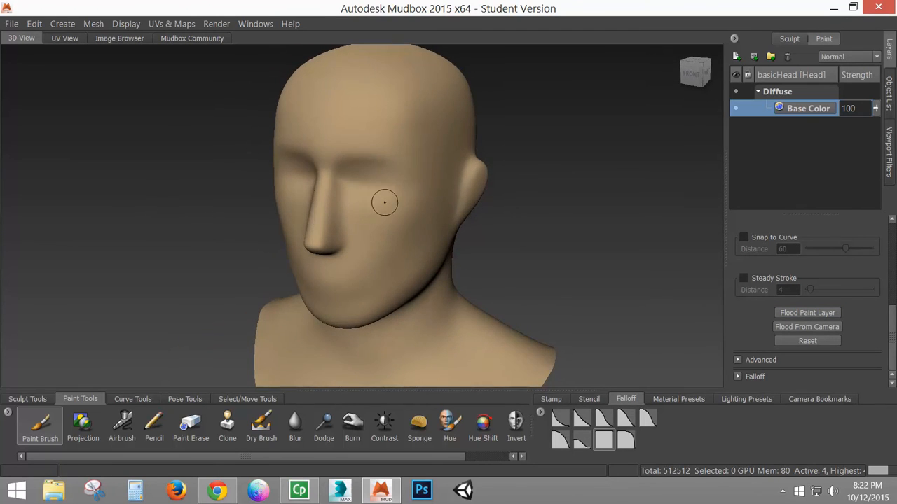
key(w)
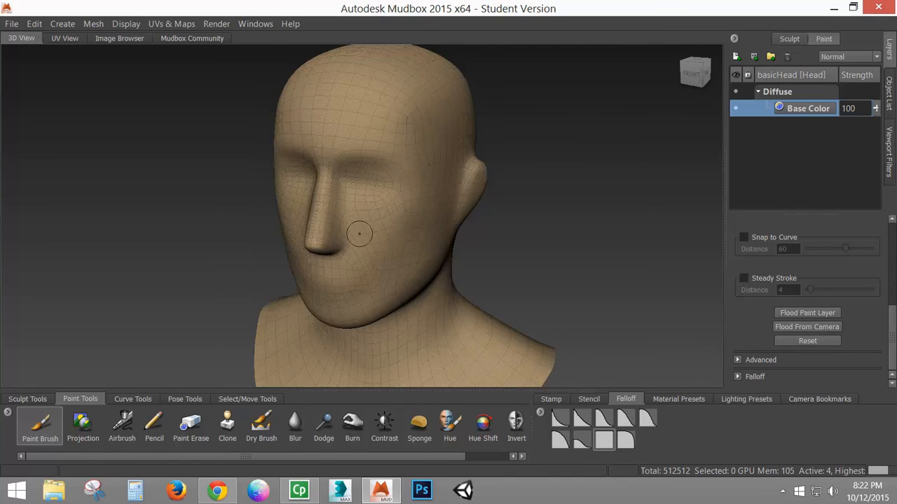
mouse_move(360, 235)
alt+right_down()
mouse_move(694, 200)
mouse_move(526, 176)
mouse_move(471, 156)
alt+right_up()
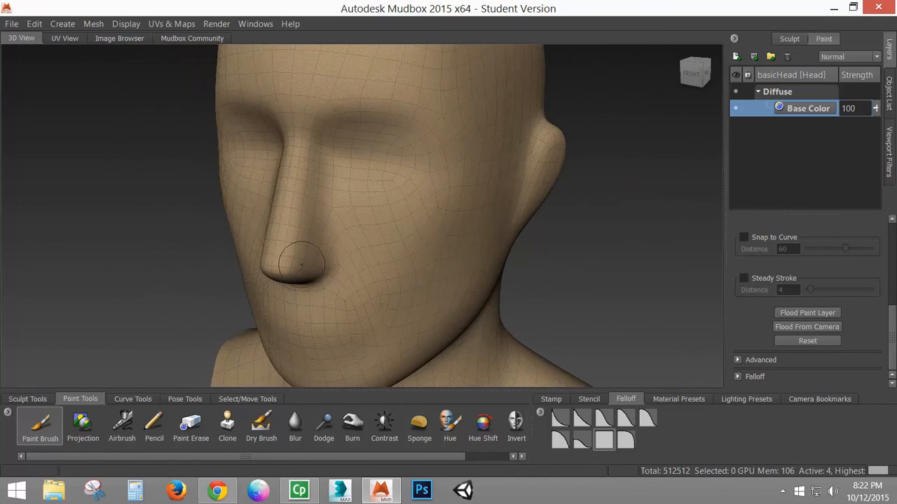
Step: Switch to the Sculpt tool and shrink its brush to a small circle beside the ear
click(26, 399)
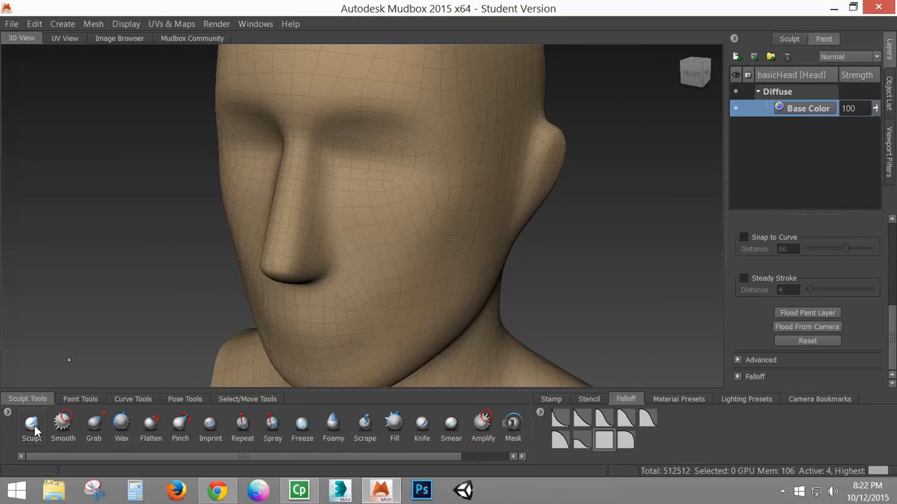
click(32, 424)
alt+drag(496, 231, 411, 211)
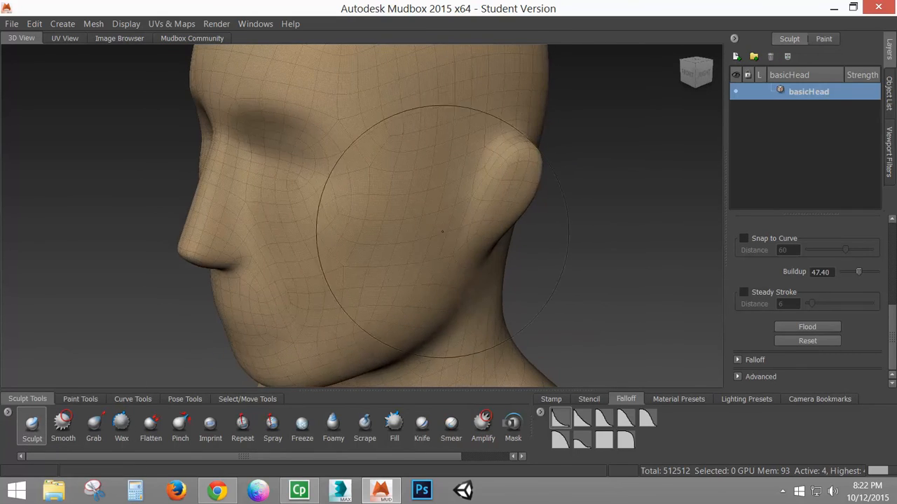
mouse_move(381, 215)
mouse_down()
mouse_move(366, 198)
mouse_move(371, 183)
mouse_move(384, 161)
mouse_move(402, 158)
mouse_up()
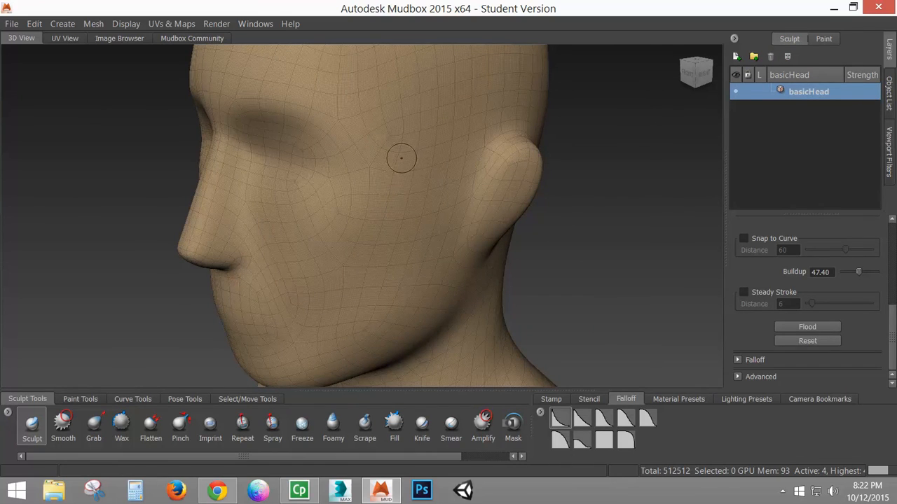
Step: Sculpt overlapping streaky ridges down the side of the face from the temple across the cheek to the chin
click(558, 402)
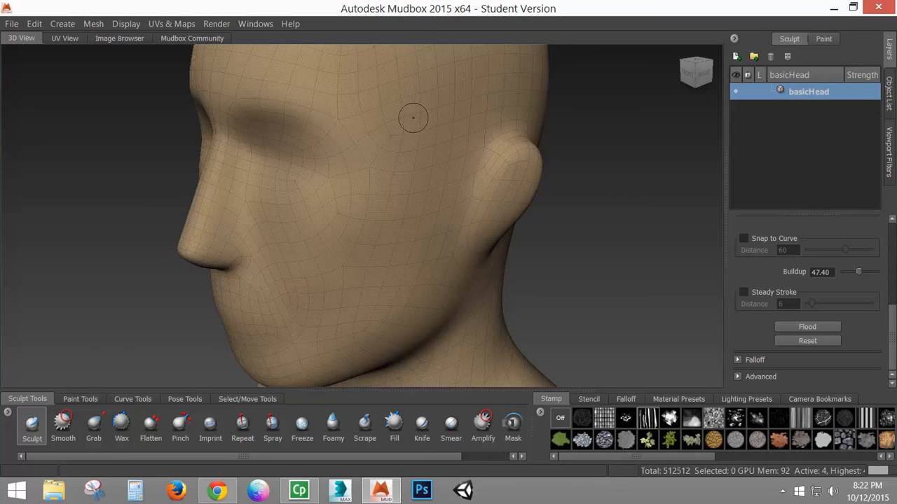
mouse_move(410, 117)
mouse_down()
mouse_move(420, 110)
mouse_move(407, 169)
mouse_move(326, 340)
mouse_move(295, 370)
mouse_up()
mouse_move(387, 97)
mouse_down()
mouse_move(286, 344)
mouse_move(293, 356)
mouse_up()
drag(345, 209, 291, 319)
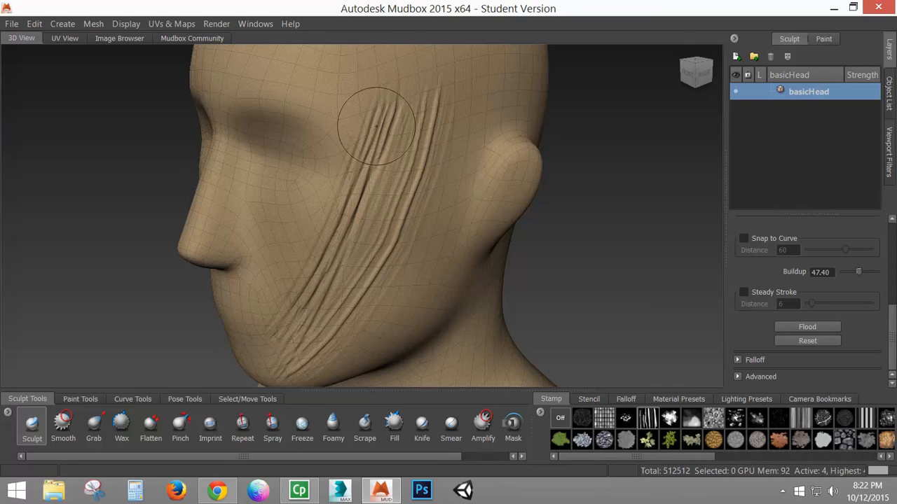
drag(393, 77, 294, 319)
drag(356, 161, 288, 361)
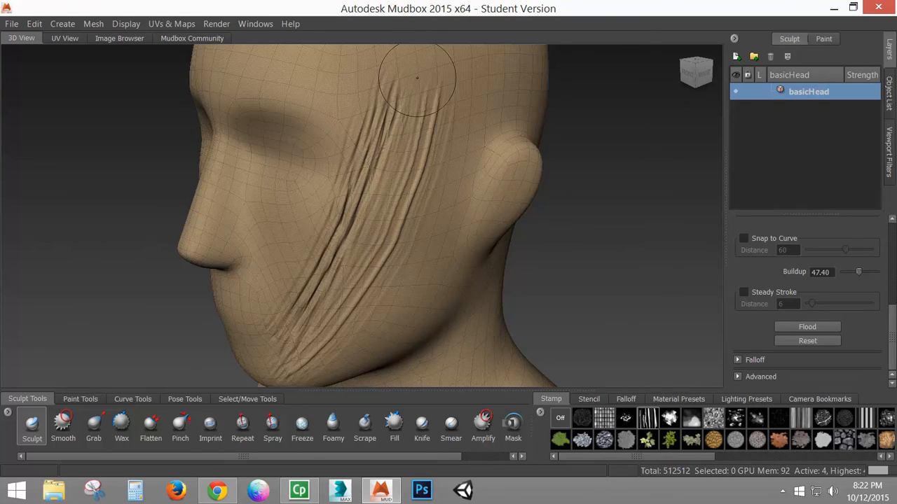
drag(417, 80, 289, 351)
drag(396, 119, 300, 383)
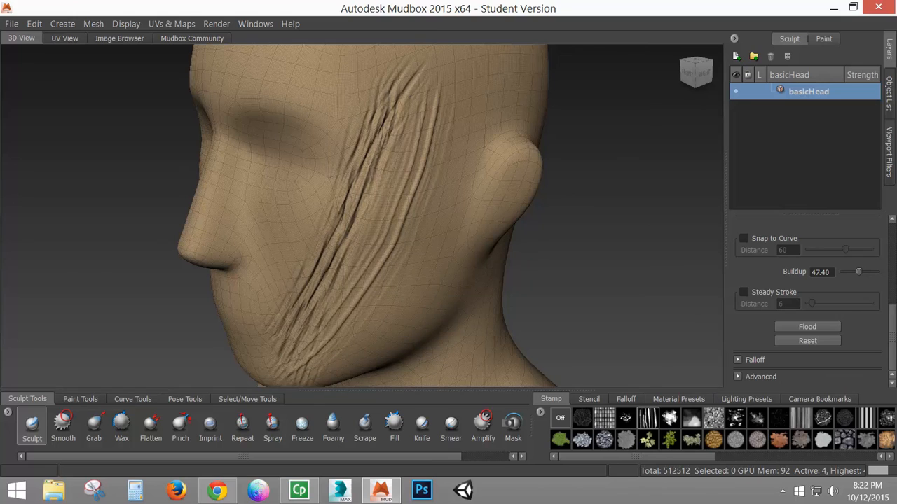
mouse_move(382, 116)
mouse_down()
mouse_move(305, 343)
mouse_move(360, 155)
mouse_move(320, 307)
mouse_up()
drag(396, 172, 310, 371)
drag(358, 162, 313, 317)
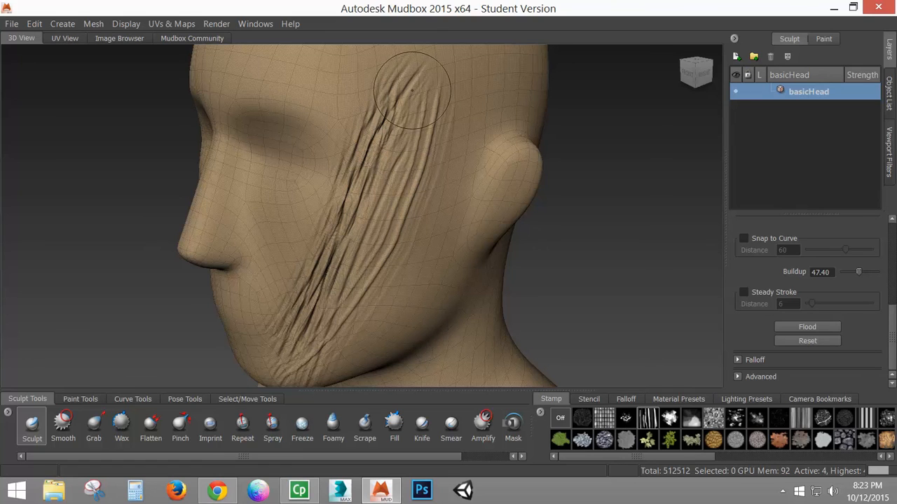
Step: Deepen the streaky ridges with overlapping Sculpt strokes from the temple to the chin, and undo the trial smoothing over them
drag(395, 105, 309, 333)
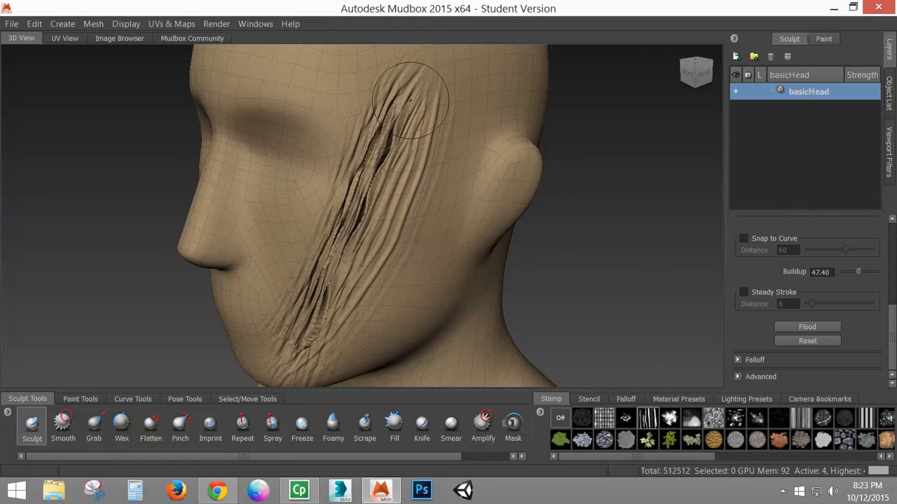
drag(409, 101, 303, 349)
key(shift)
mouse_move(396, 115)
mouse_down()
mouse_move(329, 281)
mouse_move(403, 88)
mouse_move(301, 372)
mouse_up()
shift+drag(284, 274, 354, 130)
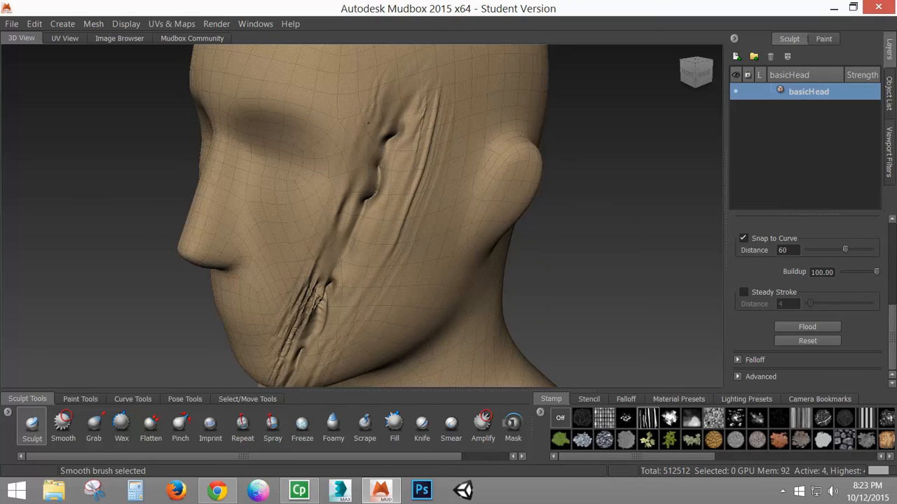
key(ctrl+z)
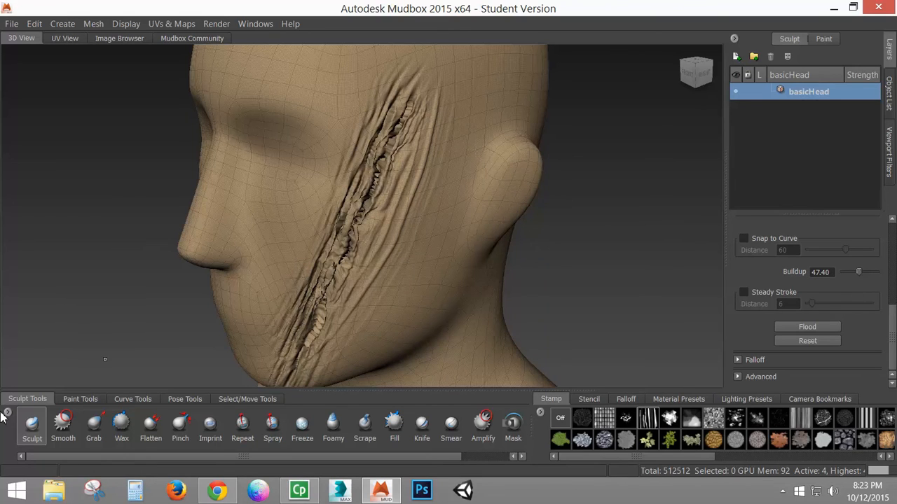
Step: Soften the rough ridges down the cheek using the Smooth tool with a strength of 24.60
click(62, 429)
mouse_move(886, 315)
mouse_down()
mouse_move(887, 267)
mouse_move(848, 233)
mouse_up()
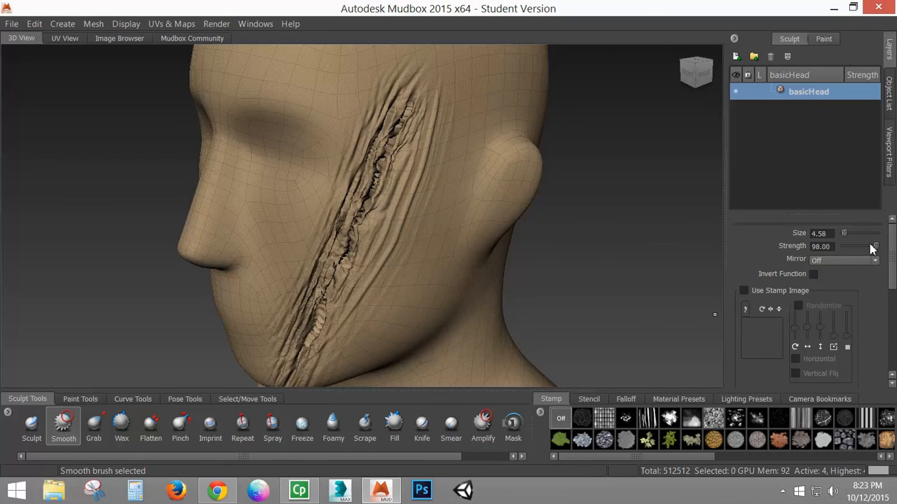
mouse_move(430, 96)
mouse_down()
mouse_move(365, 193)
mouse_move(354, 196)
mouse_move(281, 363)
mouse_up()
mouse_move(336, 252)
mouse_down()
mouse_move(314, 301)
mouse_move(319, 329)
mouse_move(334, 285)
mouse_up()
Step: Switch to the Dry Brush paint tool on the Base Color layer and frame the ridges on the cheek
click(70, 400)
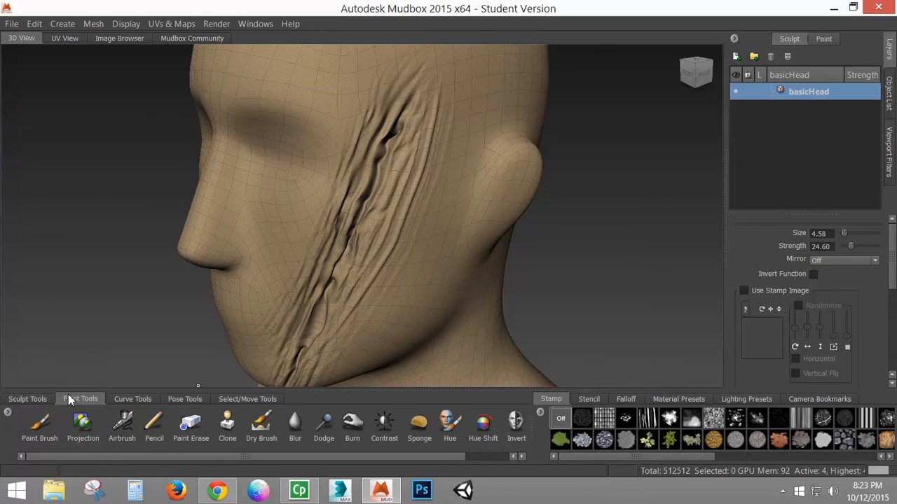
click(48, 425)
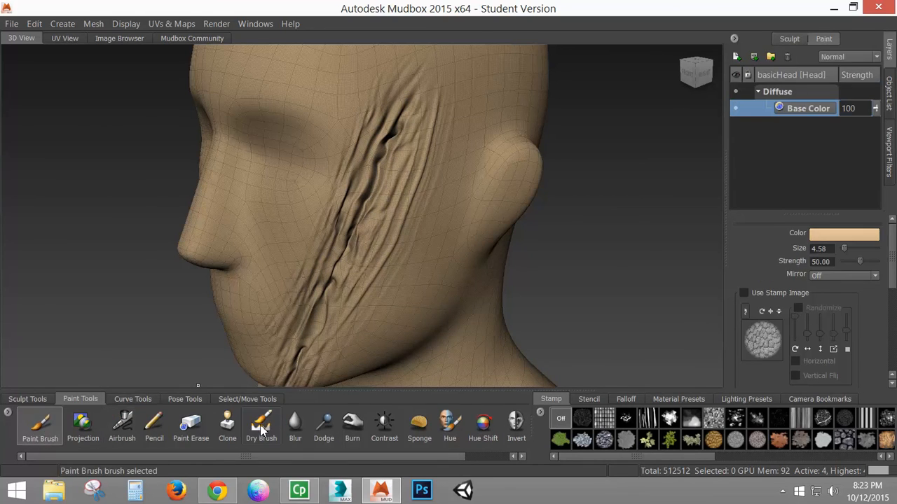
click(270, 428)
alt+drag(419, 155, 383, 145)
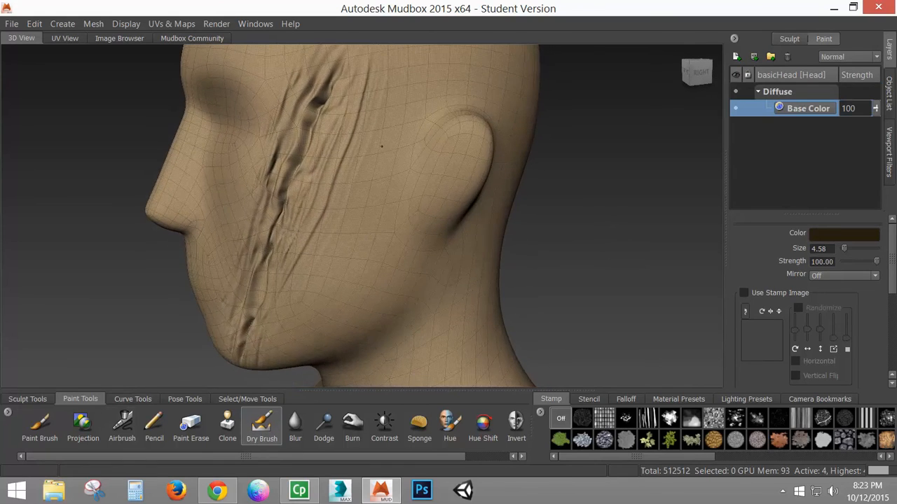
alt+right_drag(337, 119, 359, 142)
alt+middle_drag(360, 143, 426, 194)
alt+drag(426, 195, 402, 204)
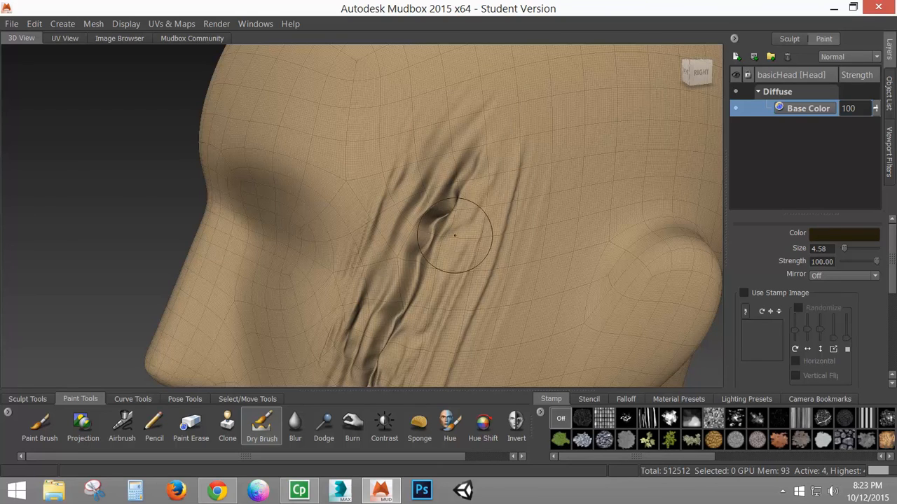
alt+right_drag(450, 277, 418, 275)
alt+middle_drag(419, 274, 423, 249)
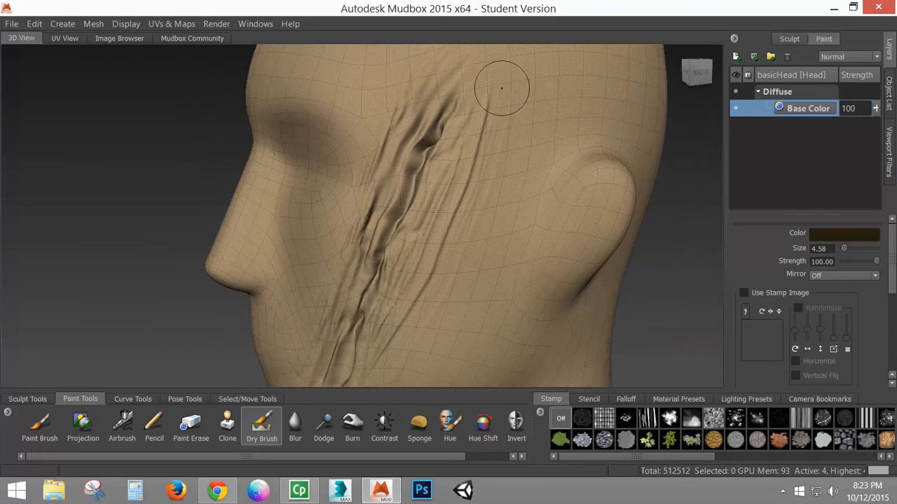
Step: Reduce the Dry Brush size to 3.34, undoing the test strokes made across the ridges
mouse_move(466, 105)
mouse_down()
mouse_move(445, 130)
mouse_move(358, 164)
mouse_up()
key(ctrl+z)
mouse_move(893, 281)
mouse_down()
mouse_move(893, 318)
mouse_move(893, 278)
mouse_up()
key([)
key([)
key([)
mouse_move(427, 201)
mouse_down()
mouse_move(369, 203)
mouse_move(427, 167)
mouse_move(471, 160)
mouse_move(512, 131)
mouse_move(393, 123)
mouse_move(441, 105)
mouse_move(371, 111)
mouse_move(399, 144)
mouse_move(392, 211)
mouse_move(414, 219)
mouse_move(375, 301)
mouse_move(288, 325)
mouse_move(363, 330)
mouse_move(396, 291)
mouse_move(365, 204)
mouse_move(470, 155)
mouse_up()
key(ctrl+z)
Step: Dry-brush dark brown over the sculpted ridges from the temple down to the jaw
mouse_move(444, 144)
mouse_down()
mouse_move(421, 151)
mouse_move(431, 157)
mouse_move(392, 200)
mouse_move(446, 229)
mouse_move(358, 266)
mouse_move(396, 282)
mouse_move(336, 312)
mouse_move(346, 361)
mouse_move(385, 367)
mouse_up()
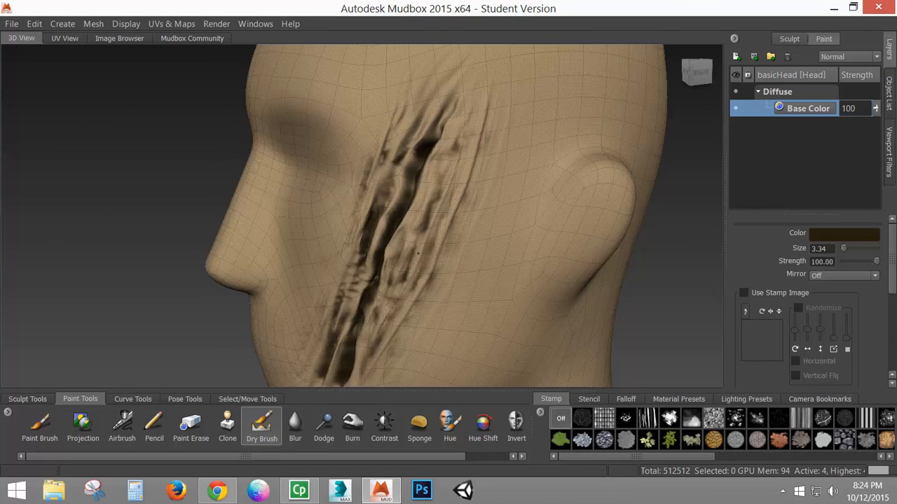
mouse_move(418, 253)
mouse_down()
mouse_move(389, 193)
mouse_move(419, 150)
mouse_move(482, 122)
mouse_move(429, 106)
mouse_move(463, 167)
mouse_up()
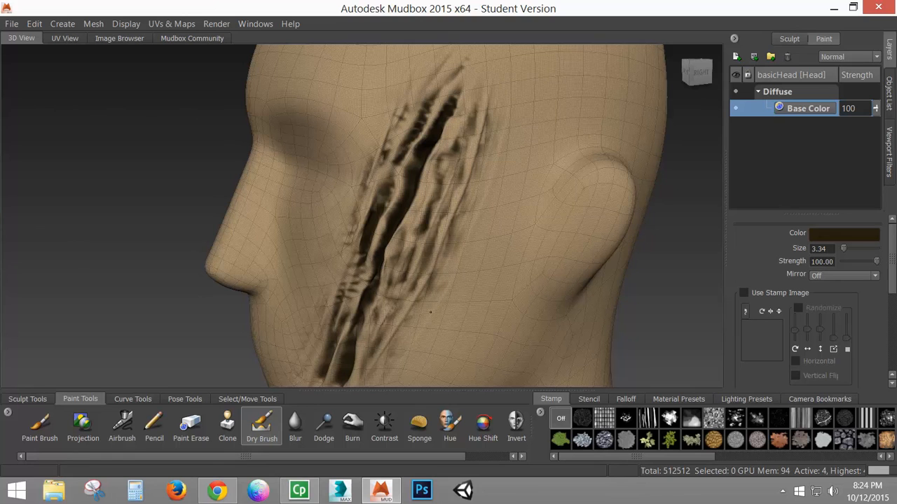
drag(430, 312, 424, 344)
Step: Switch to the Blur tool, disable its stamp image, and reduce the brush size to 5.05
mouse_move(395, 284)
alt+mouse_down()
mouse_move(427, 236)
mouse_move(444, 273)
alt+mouse_up()
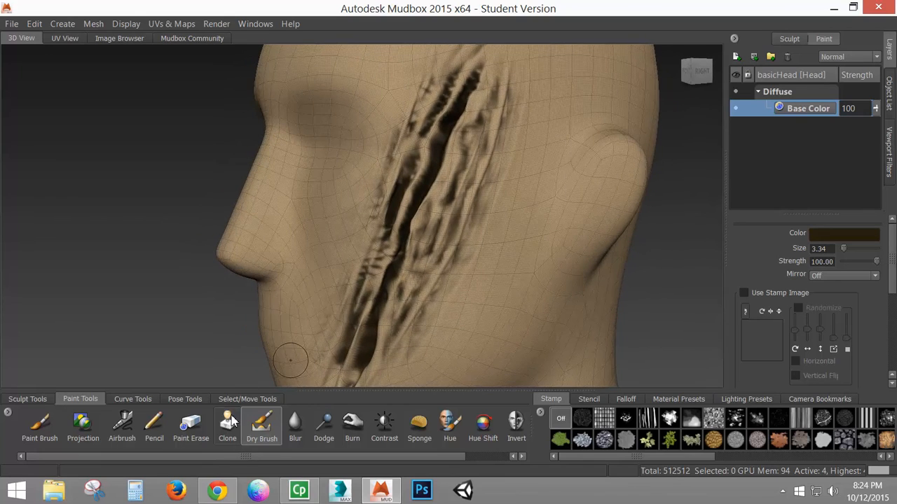
click(302, 418)
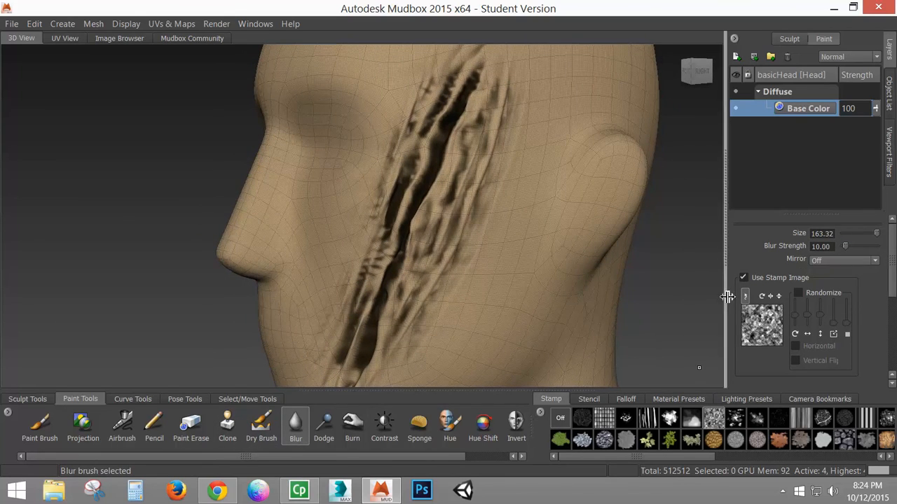
click(744, 278)
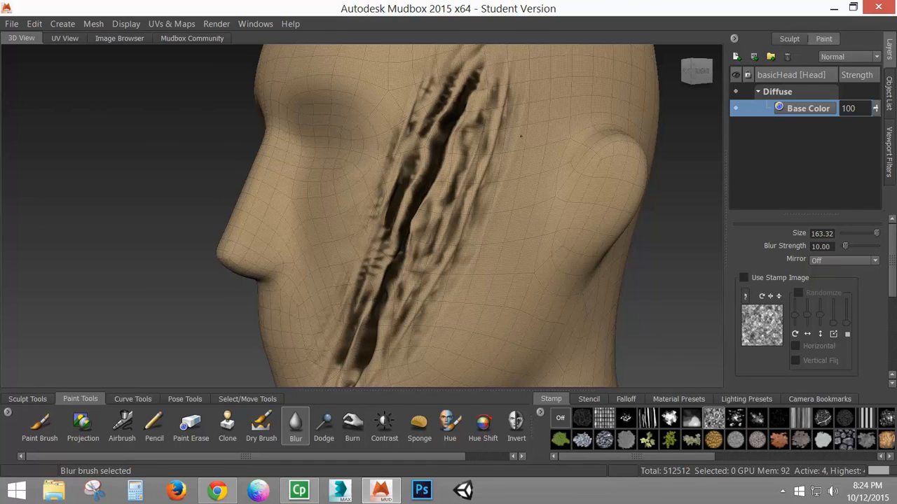
key(bracketleft)
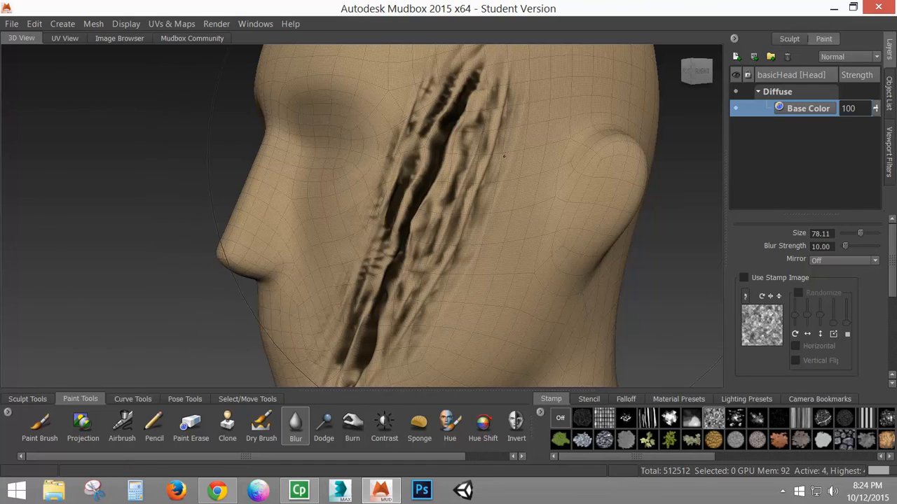
key(bracketleft)
key(bracketleft)
key(bracketleft)
key(bracketleft)
key(bracketleft)
key(bracketleft)
key(bracketleft)
key(bracketleft)
key(bracketleft)
key(bracketleft)
key(bracketleft)
key(bracketleft)
key(bracketleft)
key(bracketleft)
key(bracketleft)
key(bracketleft)
key(bracketleft)
key(bracketleft)
key(bracketleft)
key(bracketleft)
Step: Blur the dark brown paint along the ridges from the temple to the chin
drag(443, 171, 492, 65)
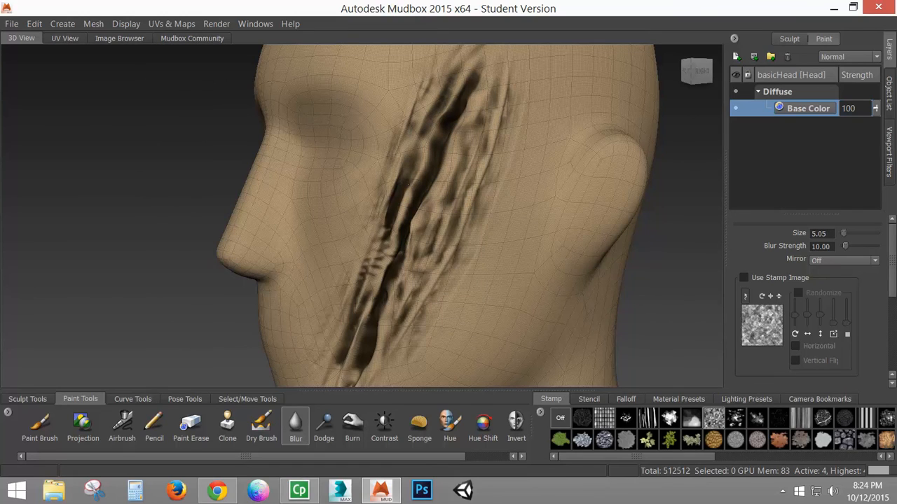
drag(409, 184, 355, 294)
mouse_move(347, 359)
mouse_down()
mouse_move(419, 295)
mouse_move(472, 60)
mouse_up()
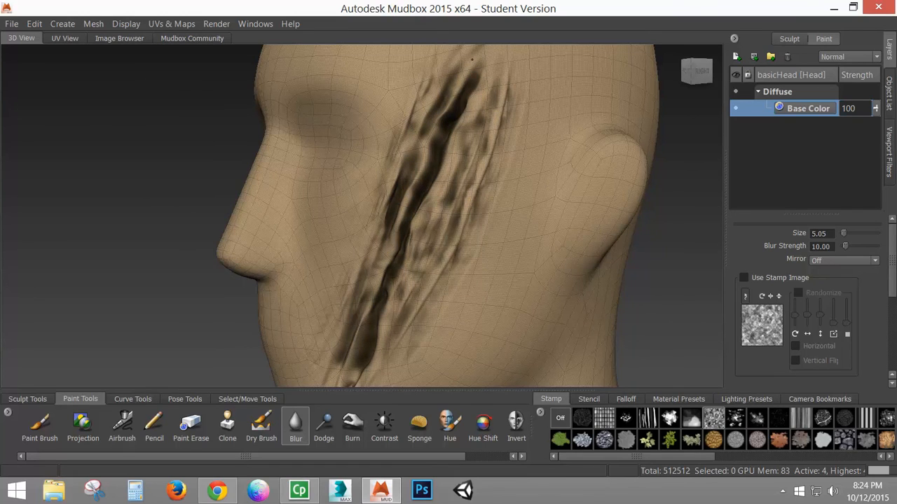
drag(466, 144, 551, 122)
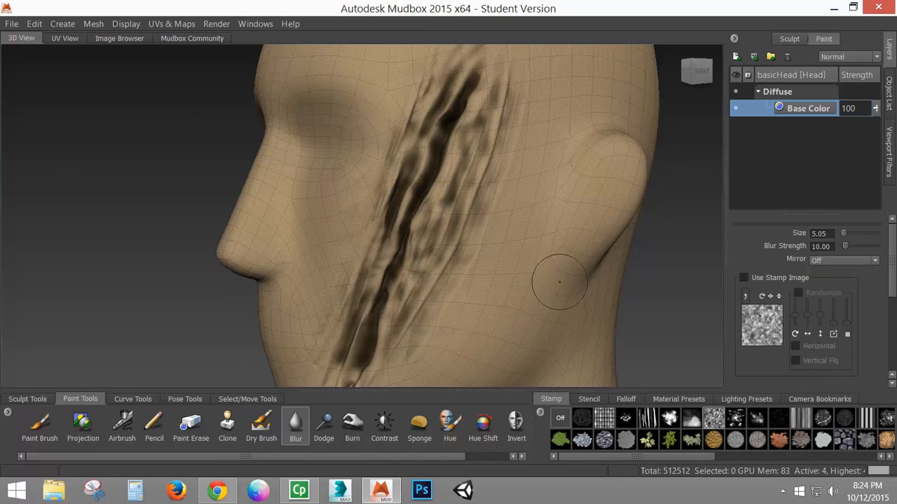
Step: Lighten streaks beside the dark ridges with the Dodge tool on Midtones at a strength of 75.40
click(323, 424)
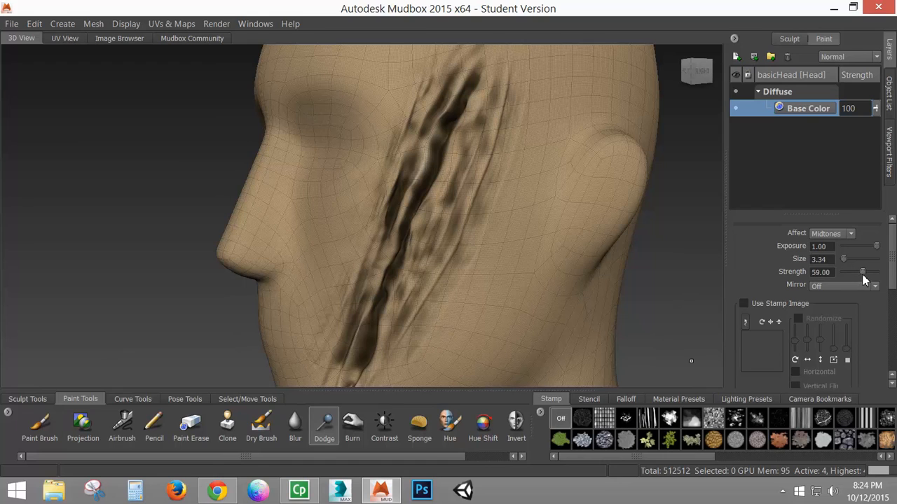
mouse_move(474, 93)
mouse_down()
mouse_move(383, 350)
mouse_move(425, 260)
mouse_move(409, 340)
mouse_up()
drag(503, 93, 401, 370)
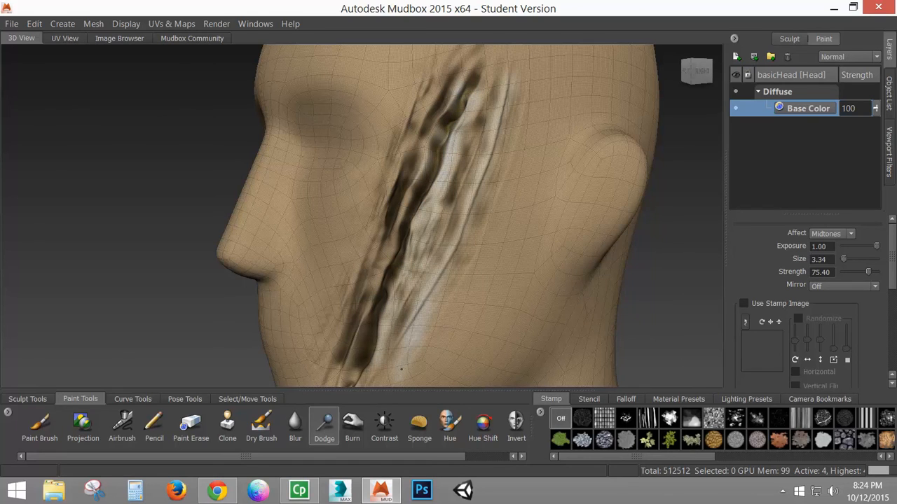
drag(489, 125, 412, 371)
mouse_move(517, 99)
mouse_down()
mouse_move(497, 220)
mouse_move(421, 367)
mouse_up()
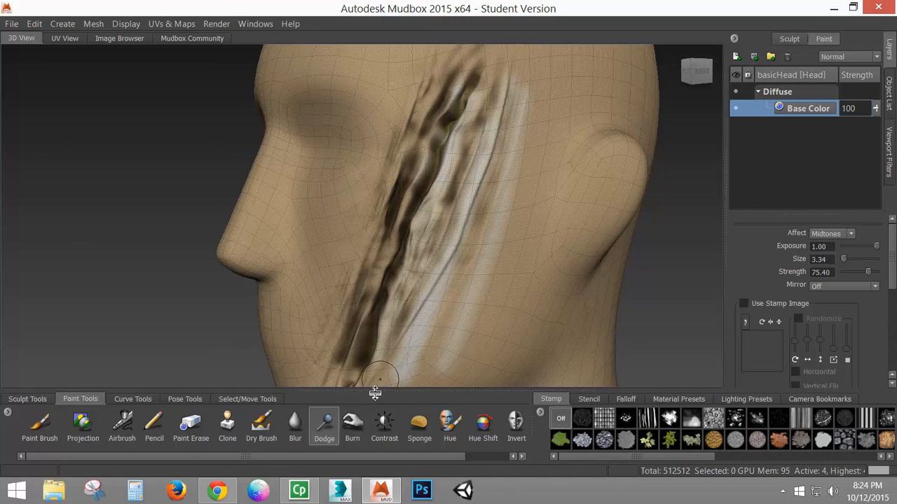
Step: Darken the middle of the painted ridges with repeated Burn strokes on Midtones at a strength of 100
click(352, 423)
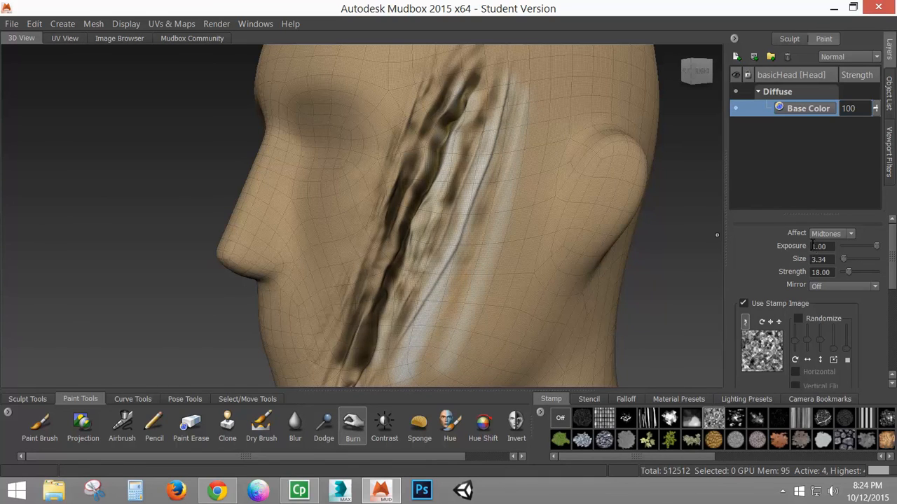
mouse_move(437, 160)
mouse_down()
mouse_move(452, 98)
mouse_move(403, 281)
mouse_up()
mouse_move(437, 123)
mouse_down()
mouse_move(390, 321)
mouse_move(399, 319)
mouse_up()
mouse_move(435, 140)
mouse_down()
mouse_move(419, 298)
mouse_move(406, 317)
mouse_move(419, 251)
mouse_move(409, 315)
mouse_up()
drag(415, 149, 400, 327)
drag(438, 181, 427, 327)
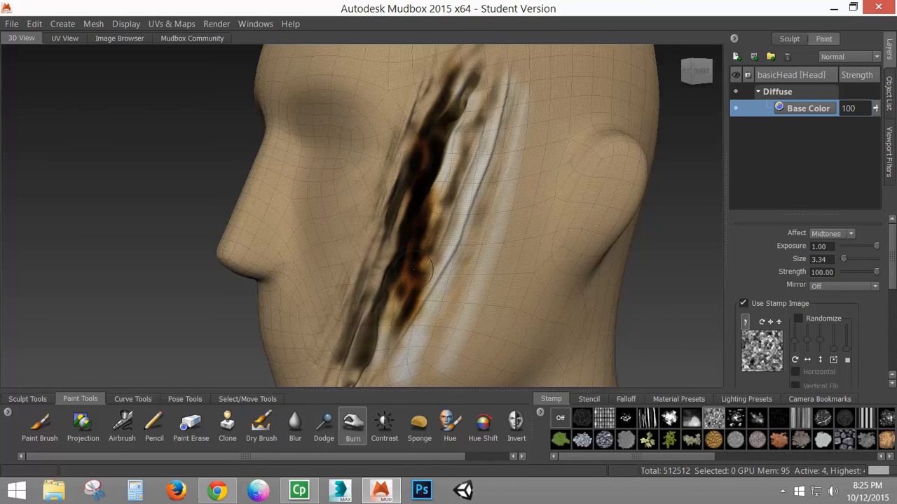
Step: Paint with the Contrast tool at strength 100 across the temple, cheek and painted ridges toward the nose
click(383, 426)
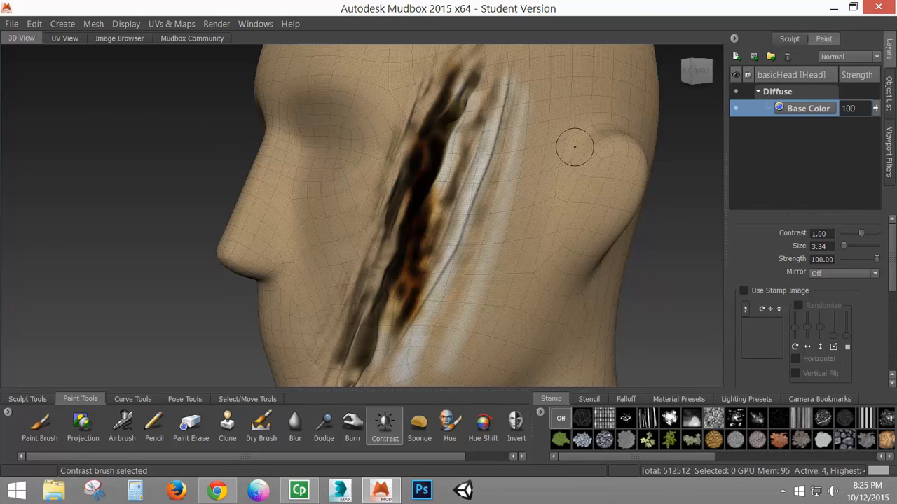
alt+drag(551, 213, 498, 133)
mouse_move(490, 96)
mouse_down()
mouse_move(389, 193)
mouse_move(224, 277)
mouse_up()
mouse_move(460, 78)
mouse_down()
mouse_move(266, 235)
mouse_move(398, 139)
mouse_move(283, 192)
mouse_move(393, 77)
mouse_move(297, 154)
mouse_move(376, 58)
mouse_up()
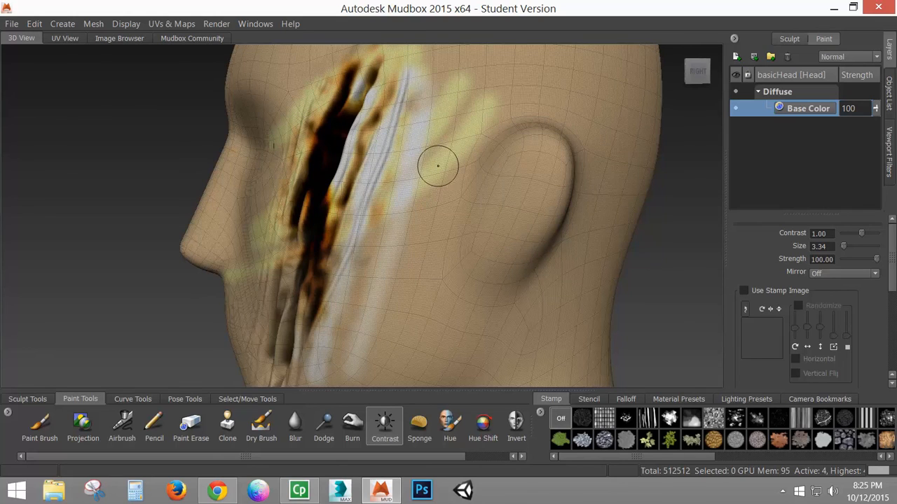
Step: Desaturate the paint across the temple, cheek and ridges with Sponge strokes at amount 1.00 and strength 52.50
click(419, 424)
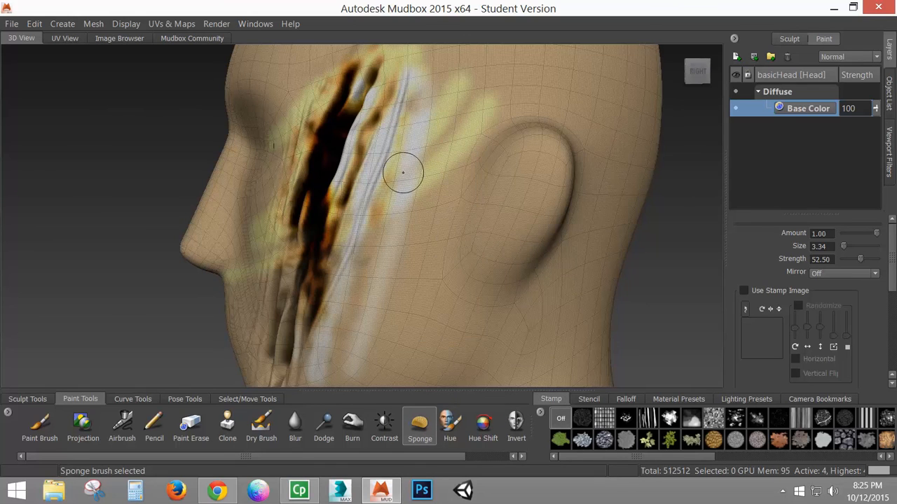
mouse_move(401, 171)
alt+mouse_down()
mouse_move(414, 179)
mouse_move(494, 132)
alt+mouse_up()
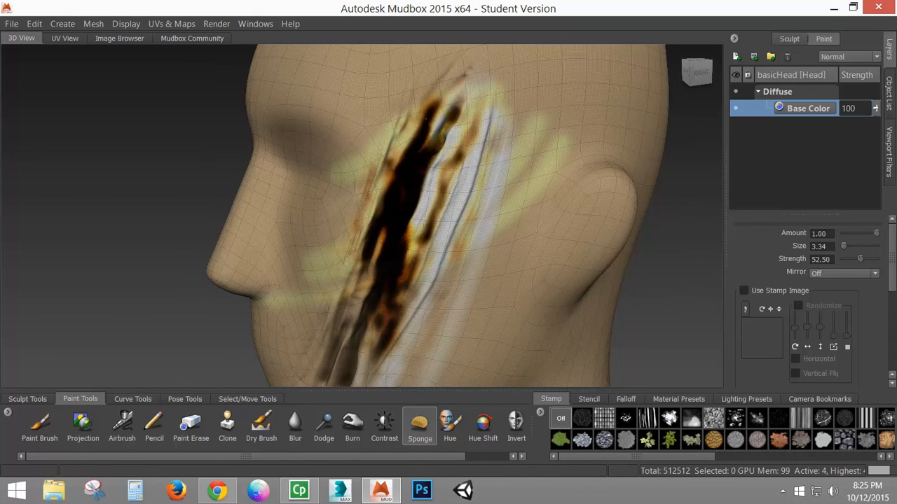
drag(426, 118, 326, 171)
mouse_move(428, 125)
mouse_down()
mouse_move(506, 91)
mouse_move(281, 204)
mouse_move(313, 220)
mouse_up()
drag(302, 264, 496, 273)
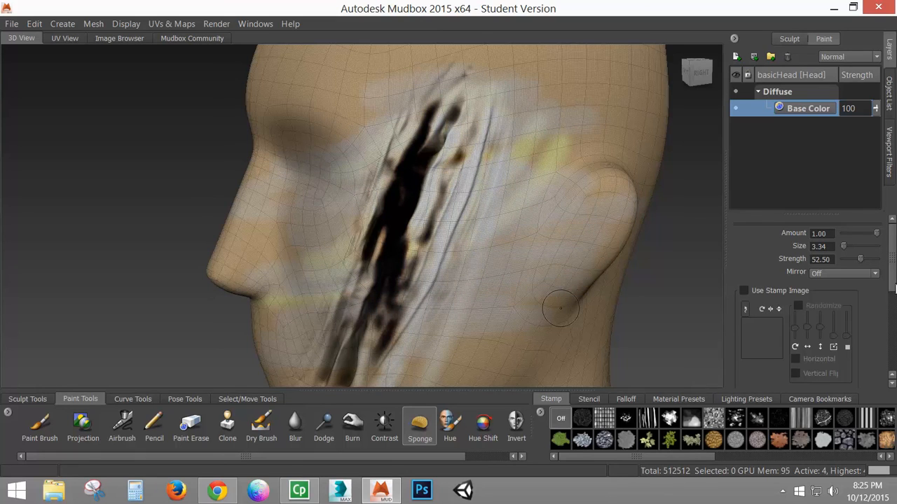
Step: Flood the Sponge effect from the camera twice over the visible side of the head and check the coverage
drag(895, 288, 861, 356)
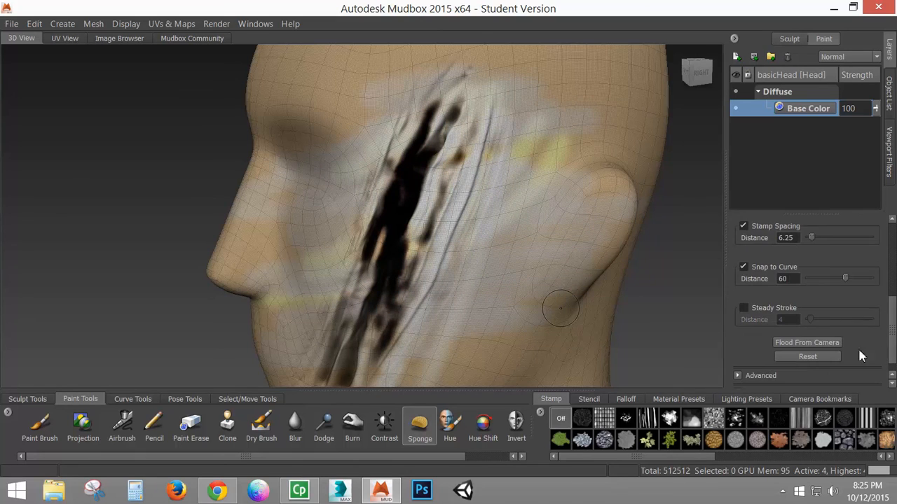
click(807, 342)
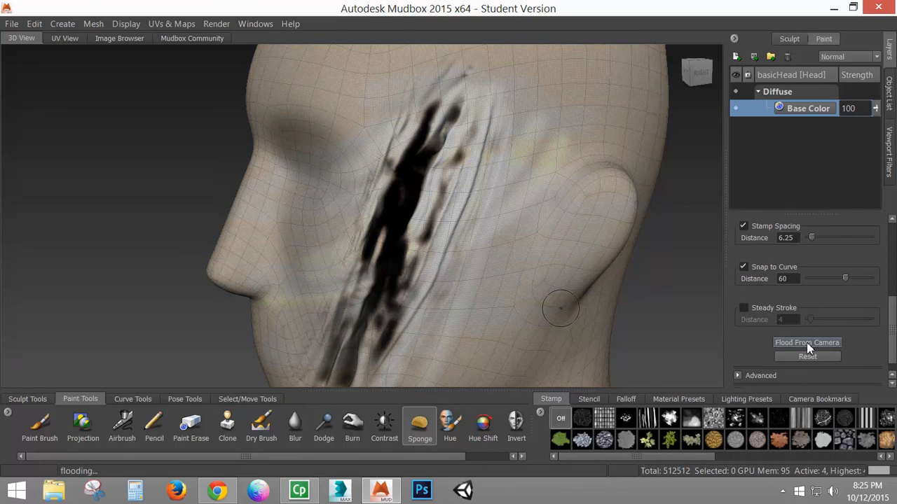
click(810, 345)
mouse_move(438, 264)
alt+mouse_down()
mouse_move(634, 253)
mouse_move(516, 258)
alt+mouse_up()
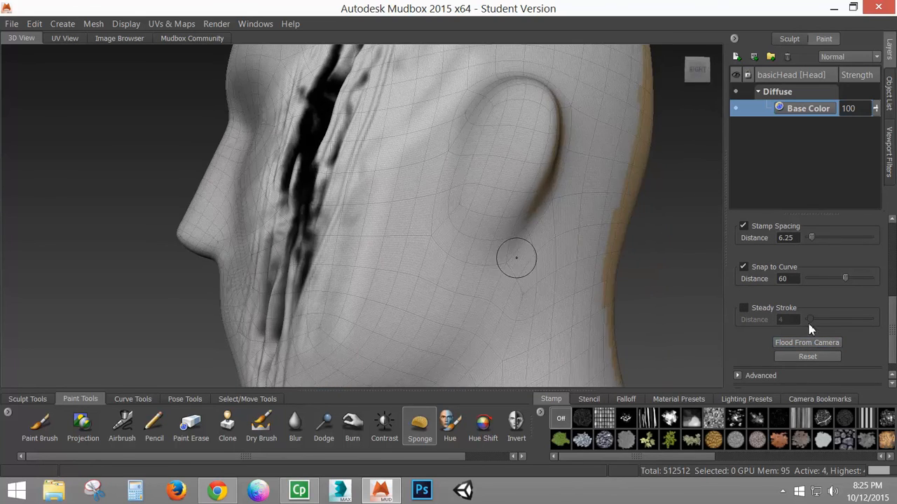
alt+drag(418, 218, 550, 201)
alt+right_drag(550, 201, 346, 186)
mouse_move(346, 186)
alt+mouse_down()
mouse_move(182, 190)
mouse_move(232, 196)
alt+mouse_up()
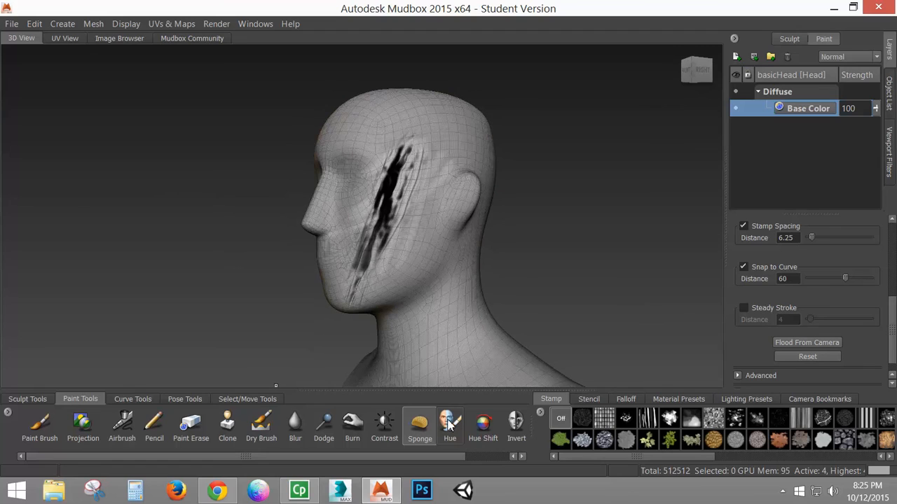
Step: Tint the tan paint on the face and neck red with Hue tool strokes at size 3.34 and strength 100
click(449, 424)
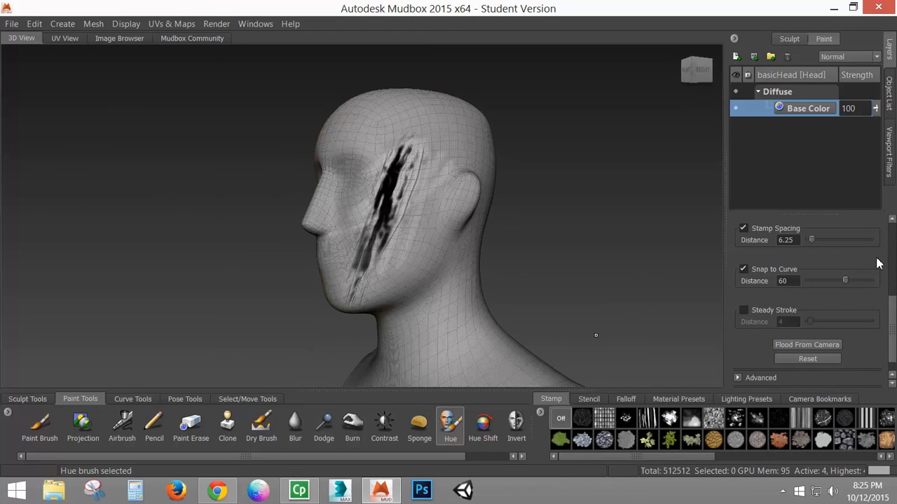
drag(895, 278, 886, 220)
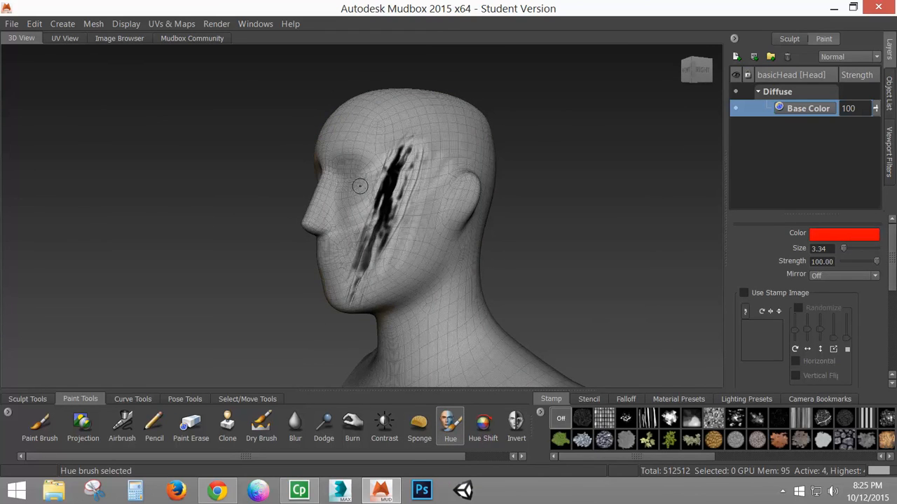
alt+drag(359, 185, 478, 163)
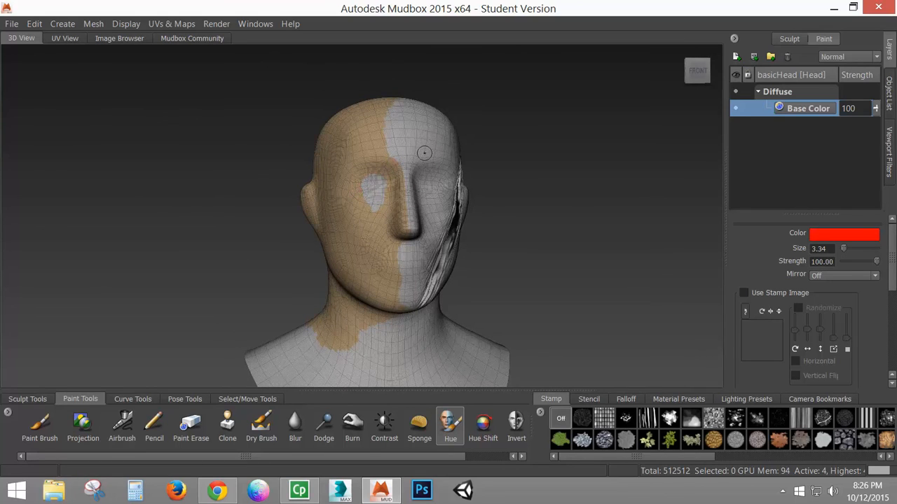
mouse_move(396, 168)
mouse_down()
mouse_move(356, 202)
mouse_move(369, 234)
mouse_move(405, 228)
mouse_move(354, 263)
mouse_move(399, 284)
mouse_move(328, 306)
mouse_move(347, 314)
mouse_move(336, 347)
mouse_move(350, 245)
mouse_move(319, 168)
mouse_move(386, 155)
mouse_move(308, 189)
mouse_up()
Step: Turn off the wireframe display to inspect the recoloured side of the head
mouse_move(404, 157)
alt+mouse_down()
mouse_move(252, 119)
mouse_move(194, 79)
alt+mouse_up()
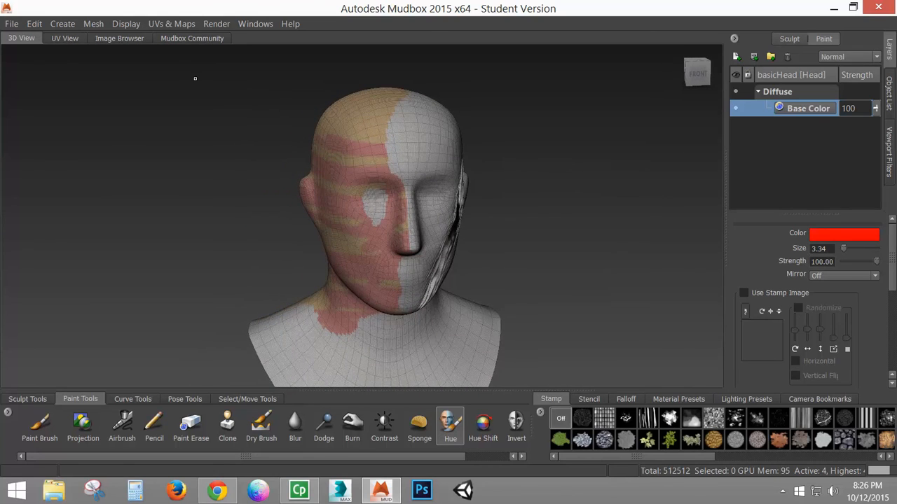
click(120, 25)
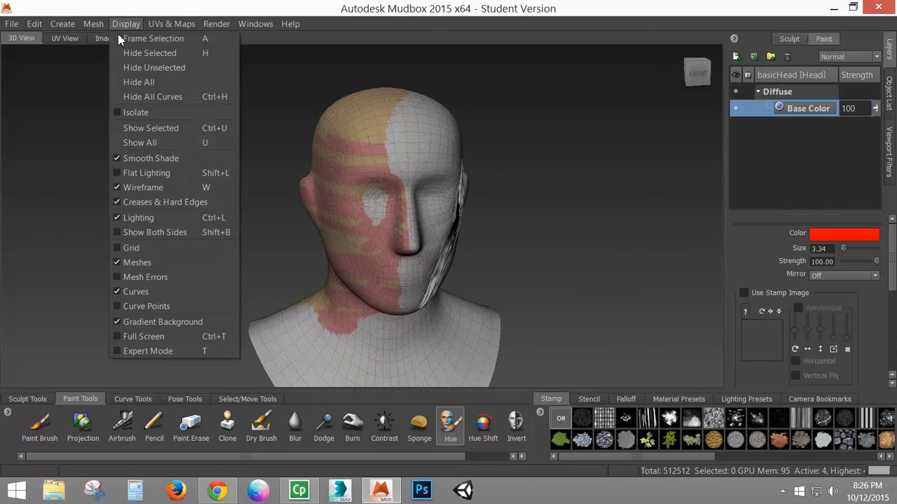
click(140, 188)
alt+drag(314, 203, 431, 244)
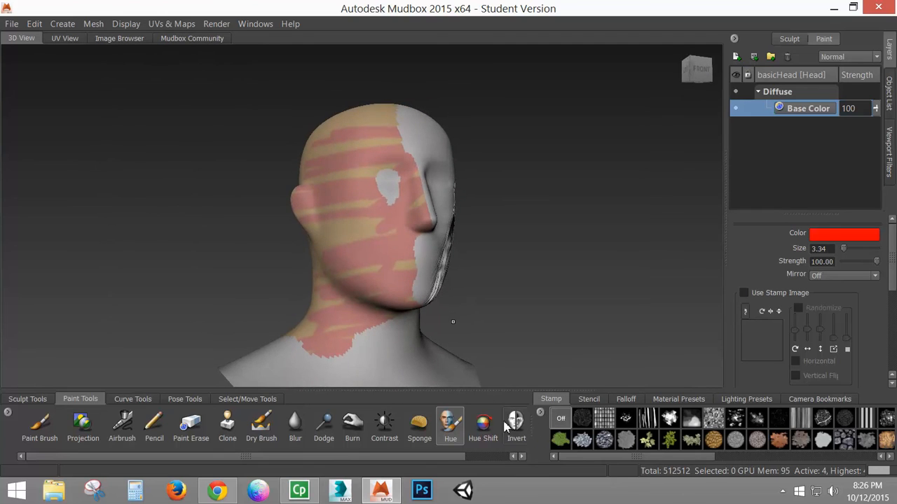
Step: Paint over the red and tan side of the face with the Hue Shift tool at 30.00 and strength 100
click(484, 424)
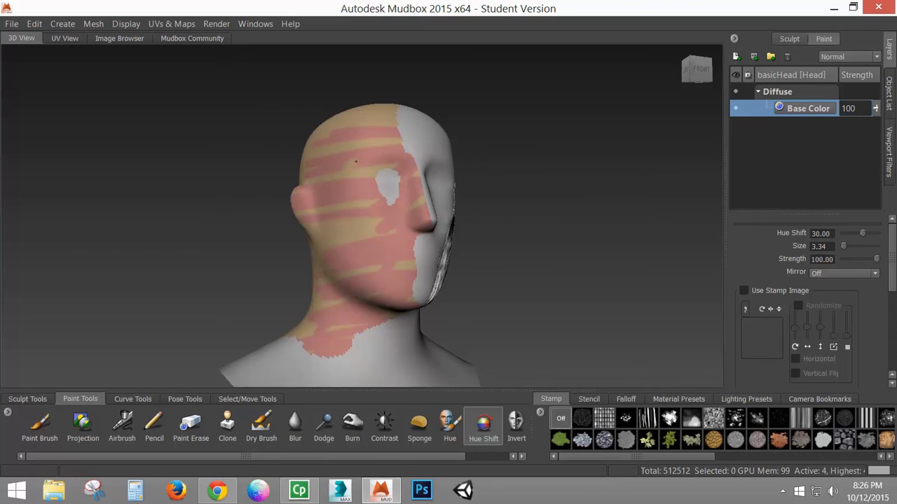
mouse_move(399, 146)
mouse_down()
mouse_move(312, 185)
mouse_move(358, 135)
mouse_move(364, 199)
mouse_move(329, 224)
mouse_move(420, 239)
mouse_move(323, 284)
mouse_move(351, 214)
mouse_move(308, 193)
mouse_move(330, 157)
mouse_move(367, 133)
mouse_move(343, 175)
mouse_move(407, 170)
mouse_move(413, 236)
mouse_move(368, 278)
mouse_move(356, 311)
mouse_move(393, 273)
mouse_move(396, 239)
mouse_move(322, 190)
mouse_up()
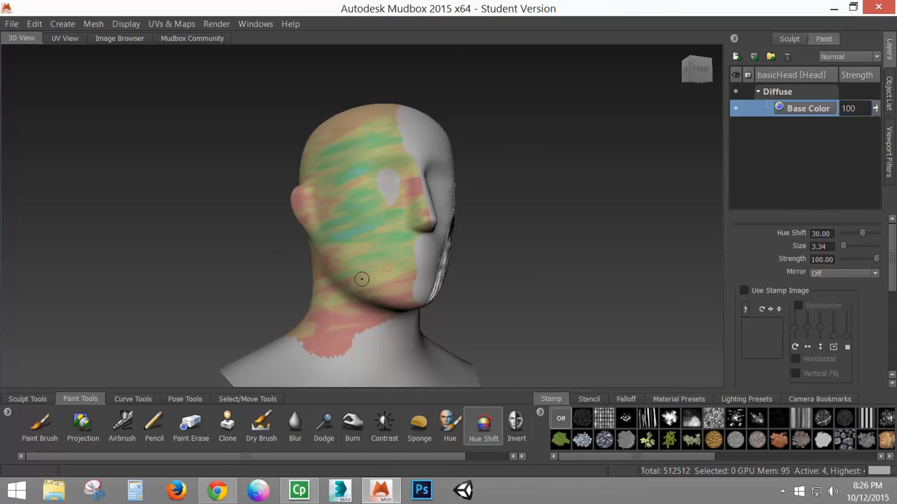
Step: Set Hue Shift to 1.00, enlarge the brush to about 11.52, and stroke over the temple and cheek
double_click(834, 234)
text(1)
key(Return)
key(b)
drag(354, 221, 382, 221)
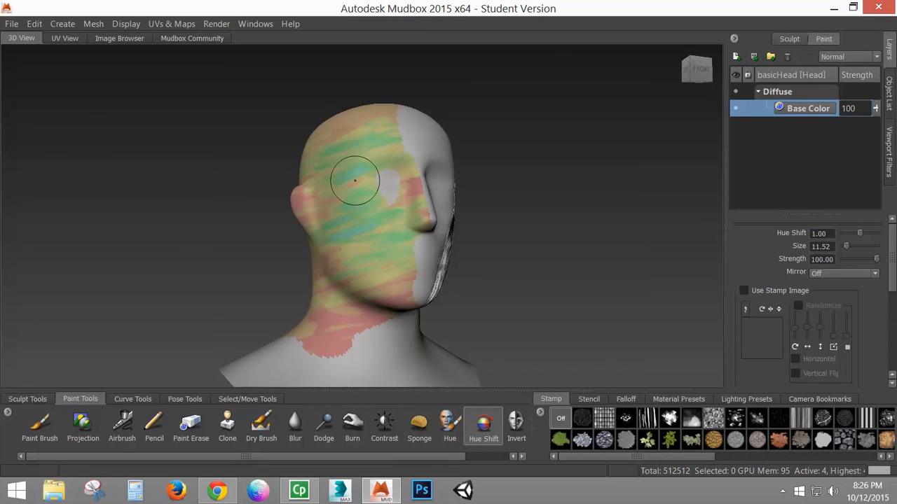
drag(361, 169, 376, 243)
drag(340, 145, 387, 272)
Step: Set Hue Shift to 5.00 and build up the colour change with repeated strokes over the cheek and jaw
text(5.00)
mouse_move(337, 210)
mouse_down()
mouse_move(378, 245)
mouse_move(364, 260)
mouse_move(414, 288)
mouse_up()
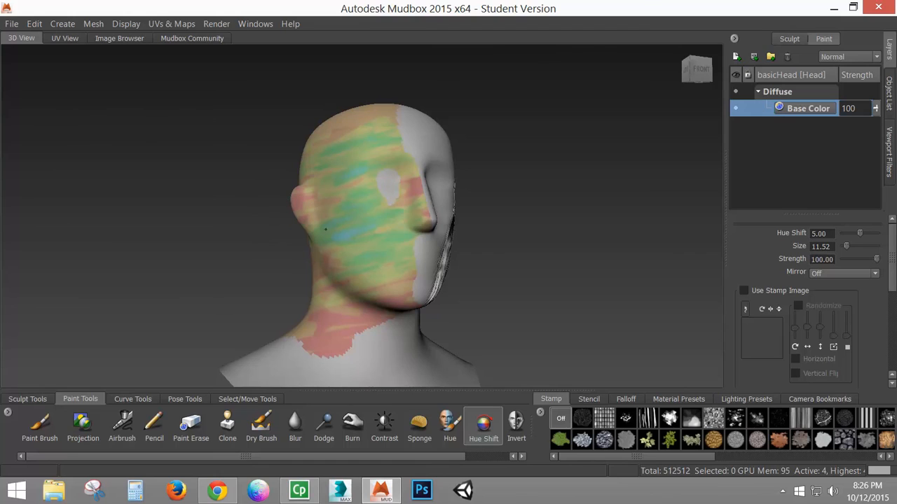
mouse_move(325, 229)
mouse_down()
mouse_move(409, 290)
mouse_move(393, 272)
mouse_up()
mouse_move(367, 232)
mouse_down()
mouse_move(337, 224)
mouse_move(374, 250)
mouse_up()
mouse_move(346, 214)
mouse_down()
mouse_move(400, 261)
mouse_move(356, 245)
mouse_move(393, 269)
mouse_up()
drag(338, 240, 386, 266)
mouse_move(326, 224)
mouse_down()
mouse_move(364, 255)
mouse_move(369, 250)
mouse_up()
mouse_move(370, 250)
mouse_down()
mouse_move(392, 263)
mouse_move(321, 234)
mouse_up()
drag(321, 234, 404, 278)
alt+right_drag(414, 270, 584, 241)
alt+drag(584, 240, 411, 219)
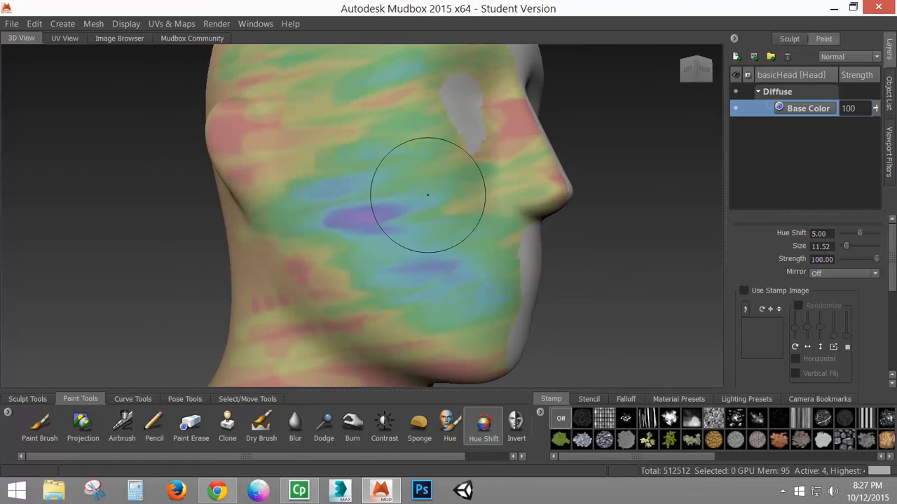
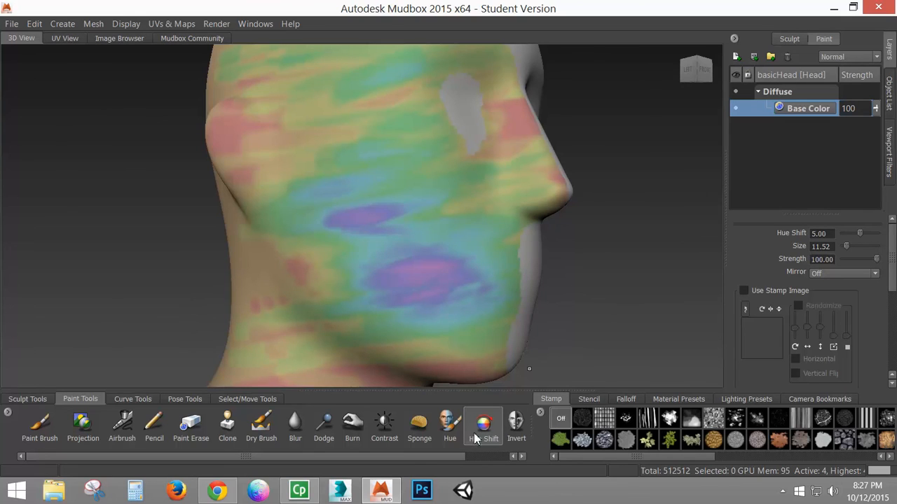
Step: Invert the paint colours in a band from the jaw up past the cheek with the Invert tool at strength 100
click(516, 426)
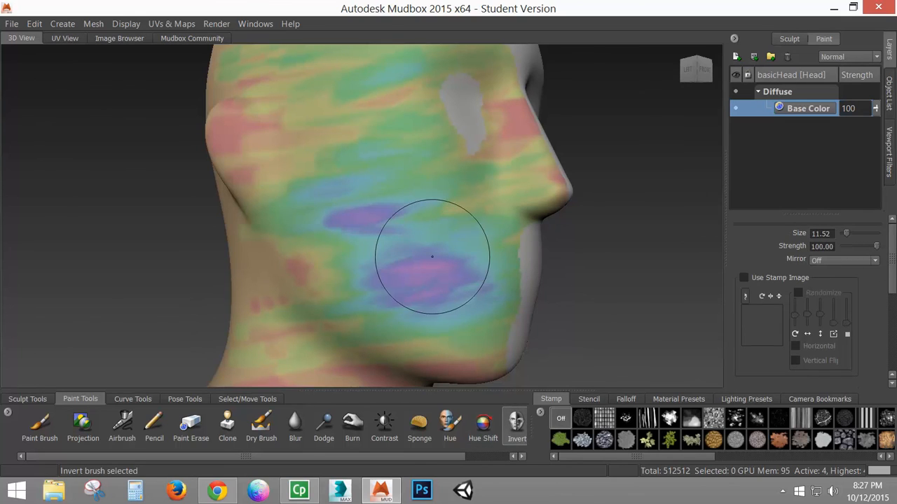
mouse_move(483, 291)
mouse_down()
mouse_move(476, 297)
mouse_move(368, 223)
mouse_move(308, 144)
mouse_move(266, 55)
mouse_up()
mouse_move(587, 274)
alt+mouse_down()
mouse_move(473, 269)
mouse_move(565, 242)
mouse_move(313, 247)
alt+mouse_up()
alt+right_drag(313, 248, 386, 272)
alt+middle_drag(386, 276, 387, 264)
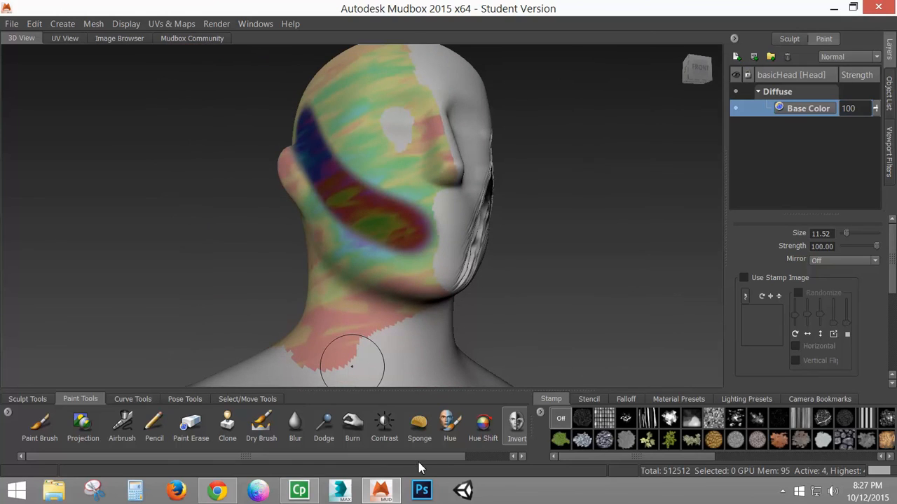
Step: Create a new 1024 paint layer named Burn in the Diffuse channel, saved as Targa [8 bit, RGBA]
mouse_move(438, 456)
mouse_down()
mouse_move(516, 456)
mouse_move(344, 460)
mouse_up()
click(848, 57)
click(849, 60)
click(736, 57)
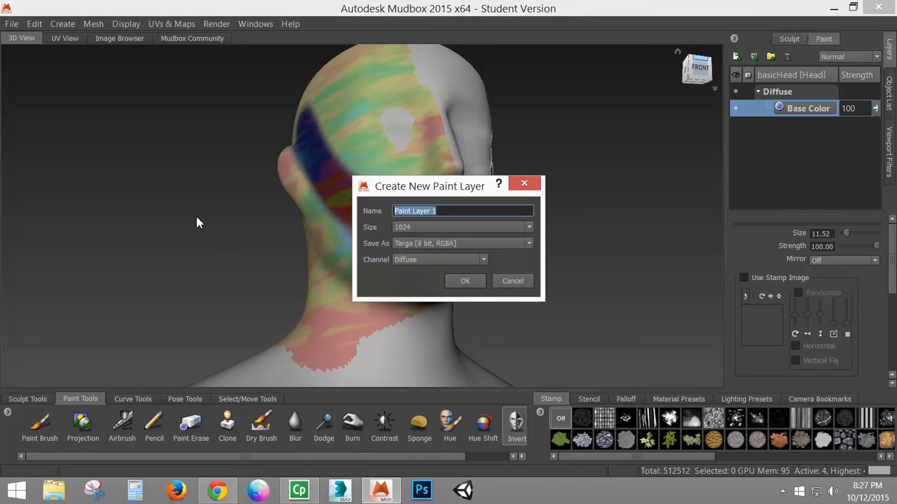
text(Burn)
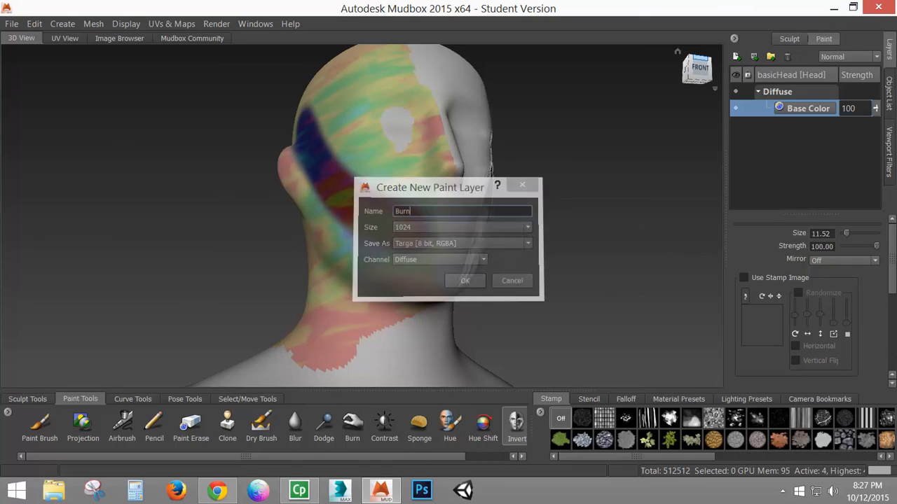
key(Return)
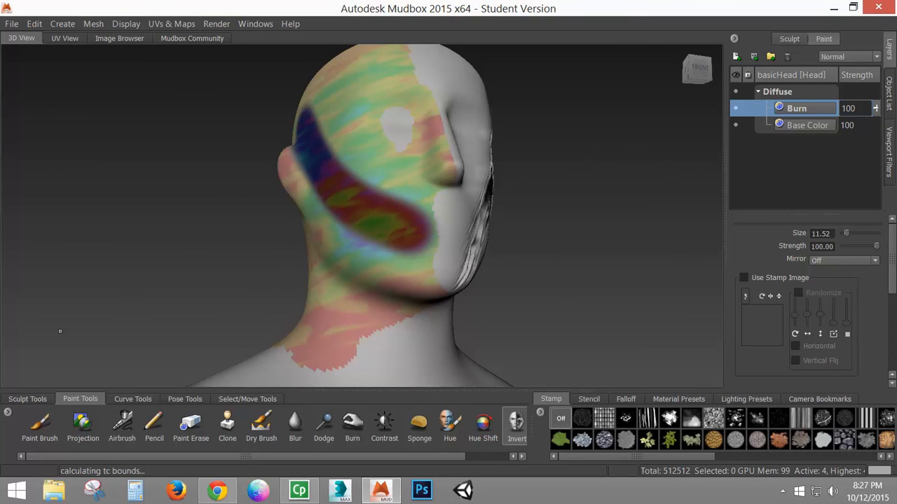
Step: Paint a broad dark orange-brown stroke from the brow down to the jaw on the Burn layer with the Paint Brush
click(38, 424)
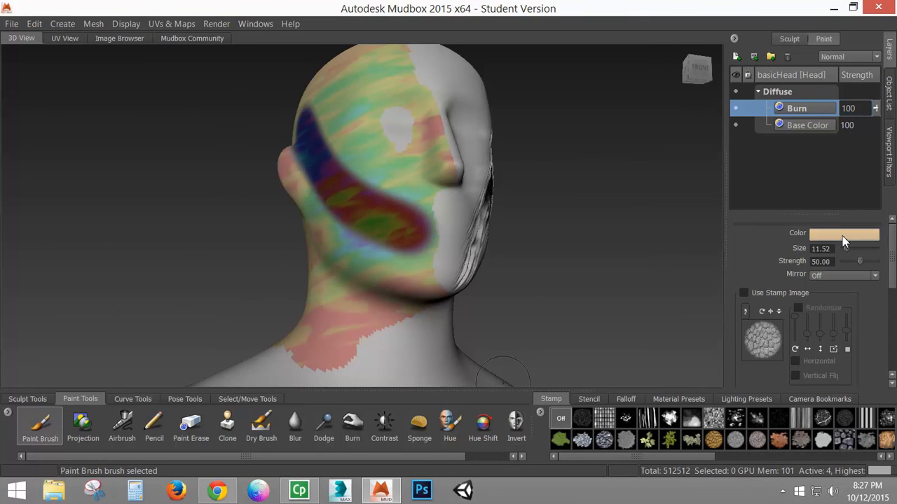
click(826, 238)
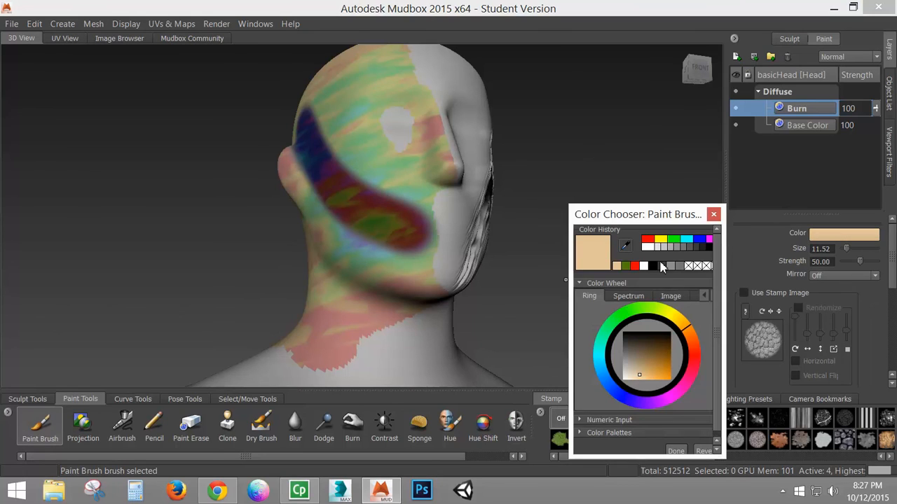
click(664, 357)
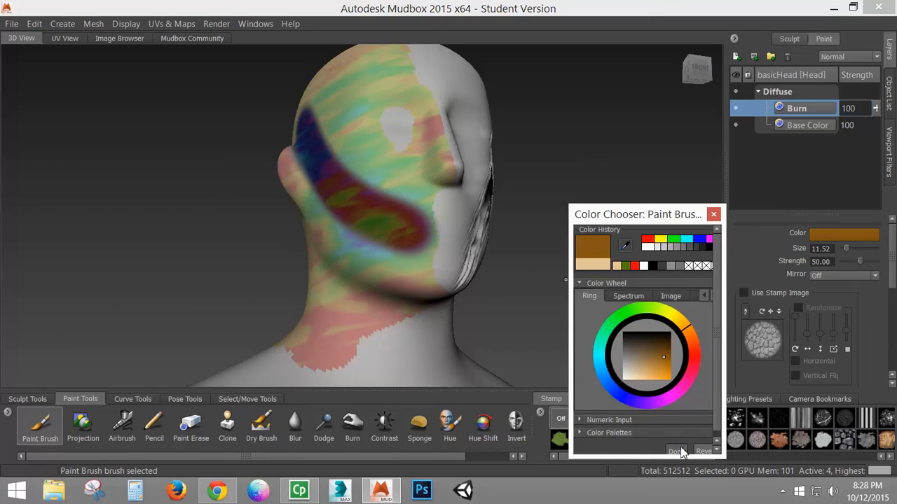
click(676, 451)
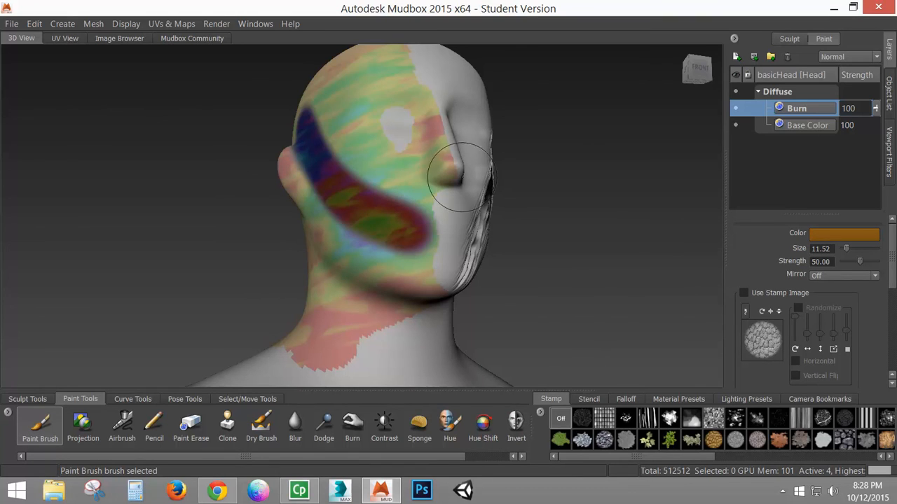
drag(407, 121, 344, 280)
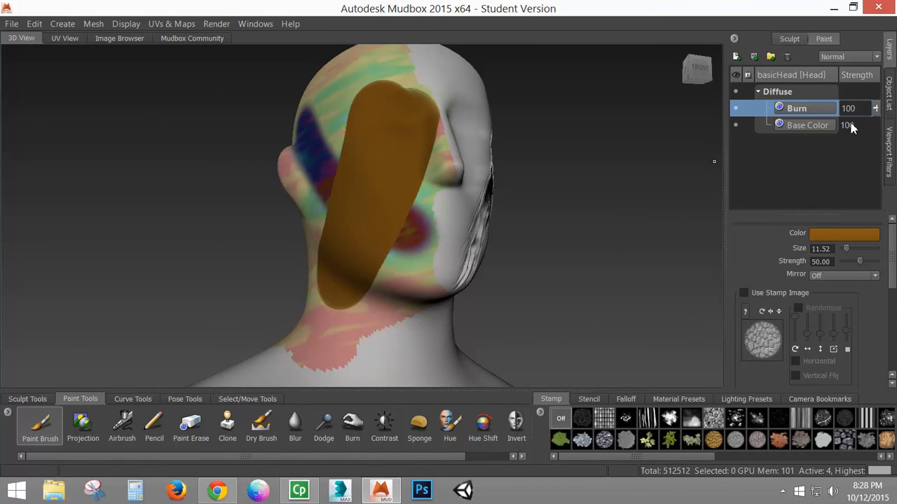
Step: Preview the Burn layer with the Color Burn, Multiply and Overlay blend modes
click(831, 59)
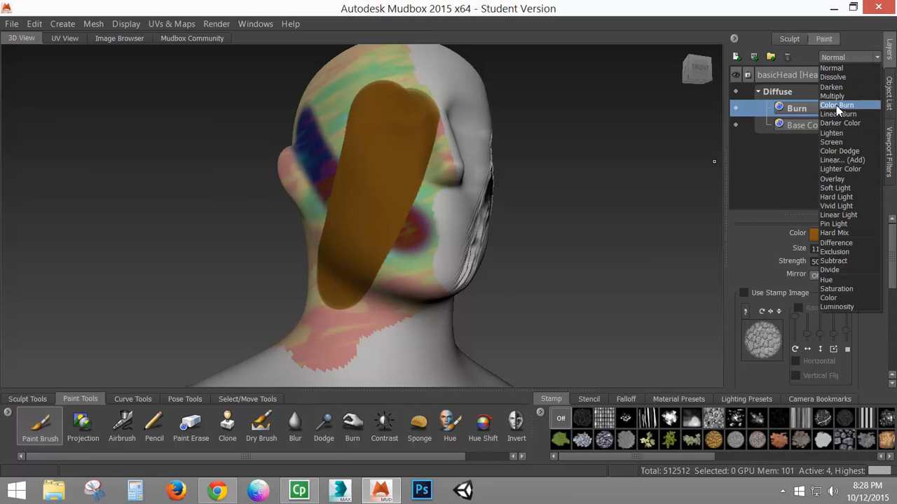
click(838, 106)
alt+drag(356, 189, 392, 201)
click(841, 57)
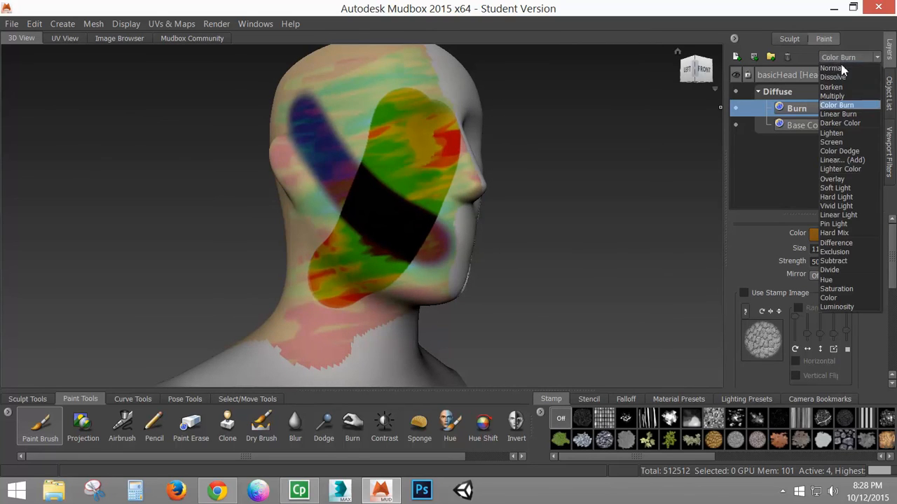
click(841, 102)
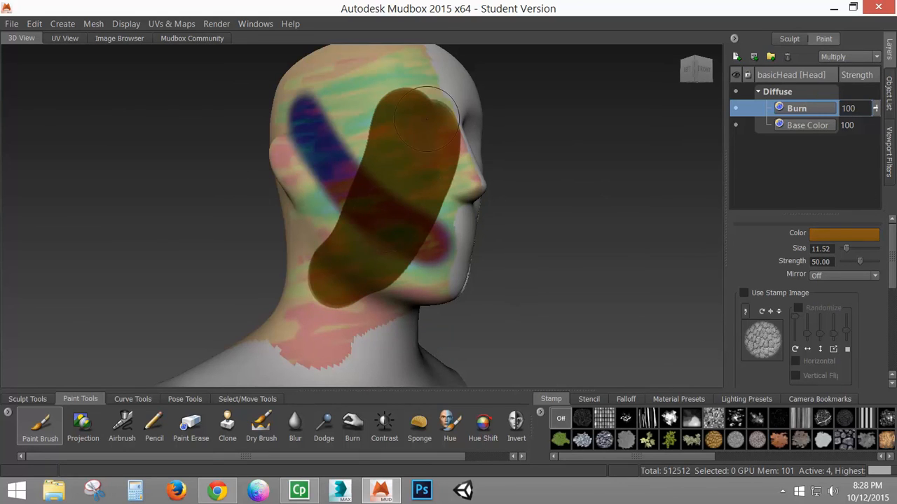
click(841, 57)
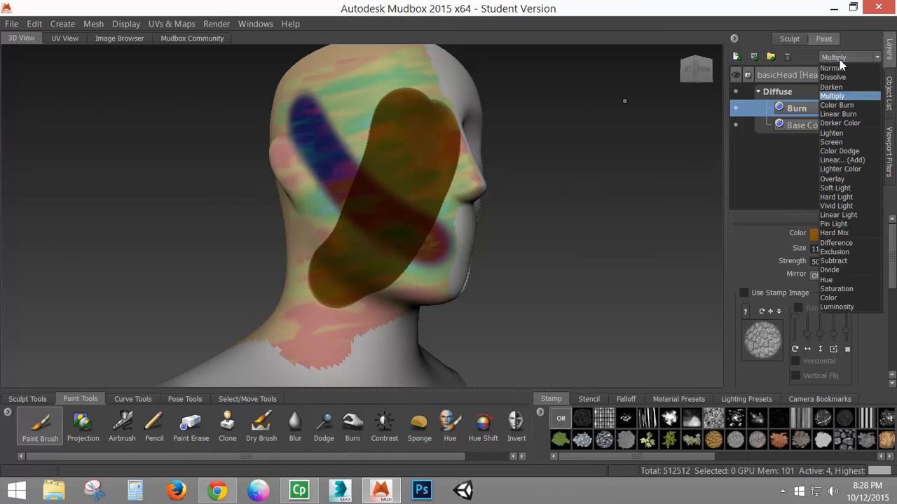
click(841, 178)
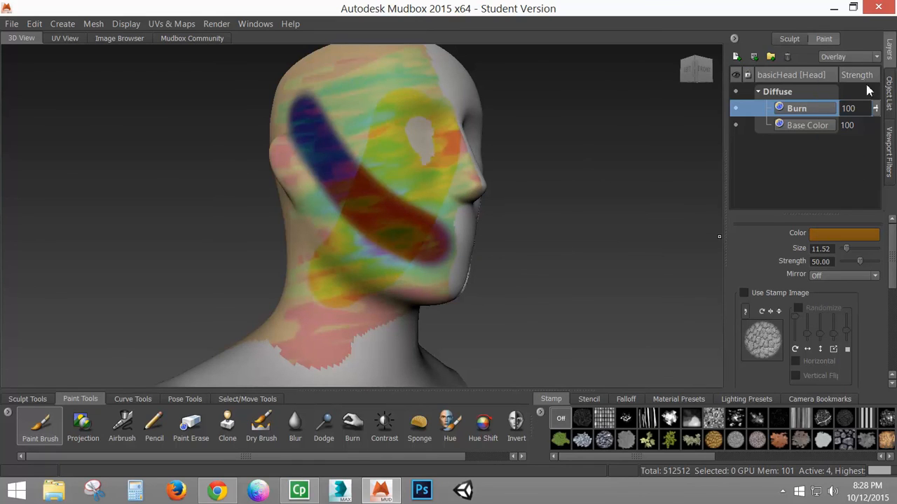
Step: Set the Burn layer's blend mode to Linear Dodge (Add) and inspect the face from the front
click(848, 56)
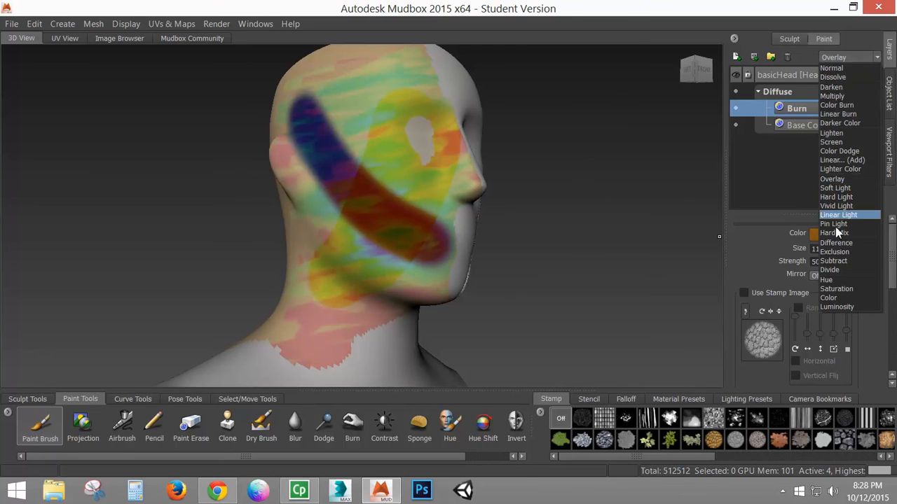
click(840, 160)
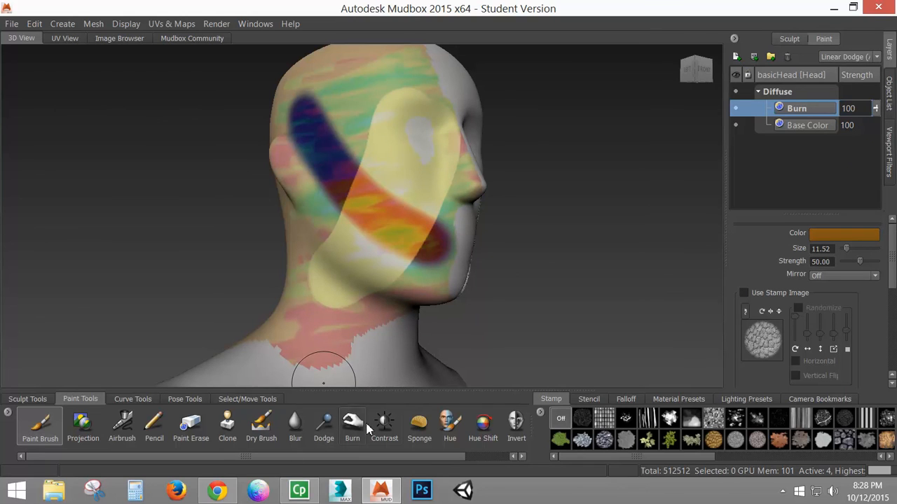
alt+drag(630, 253, 523, 272)
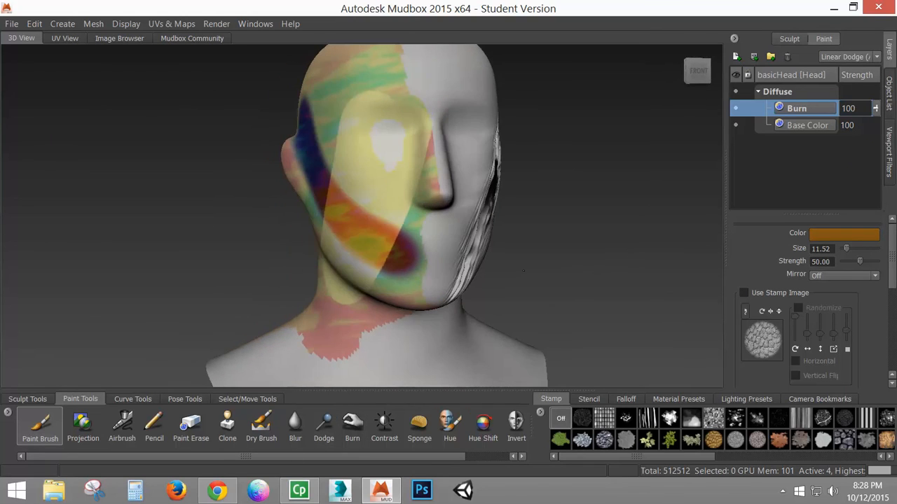